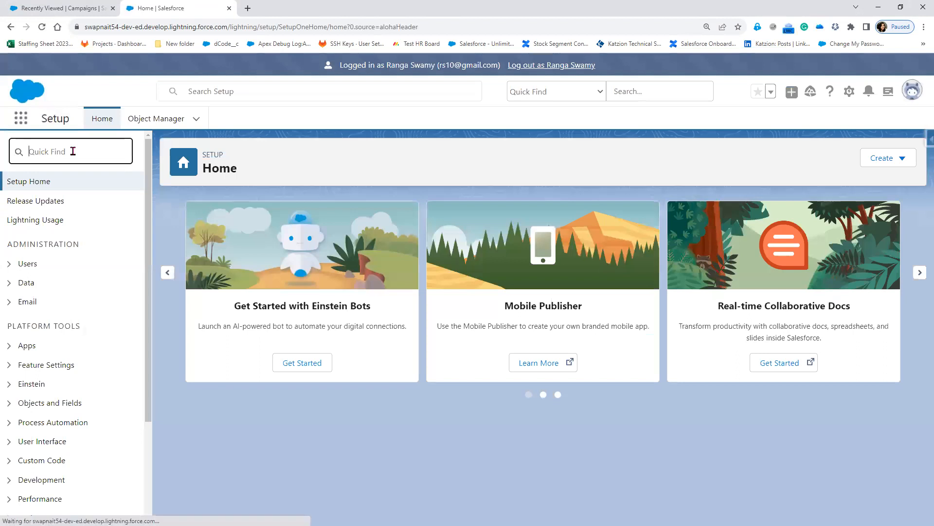
Filter Setup with 'user' and open the All Users list under Administration > Users.
{"action": "type", "text": "ser"}
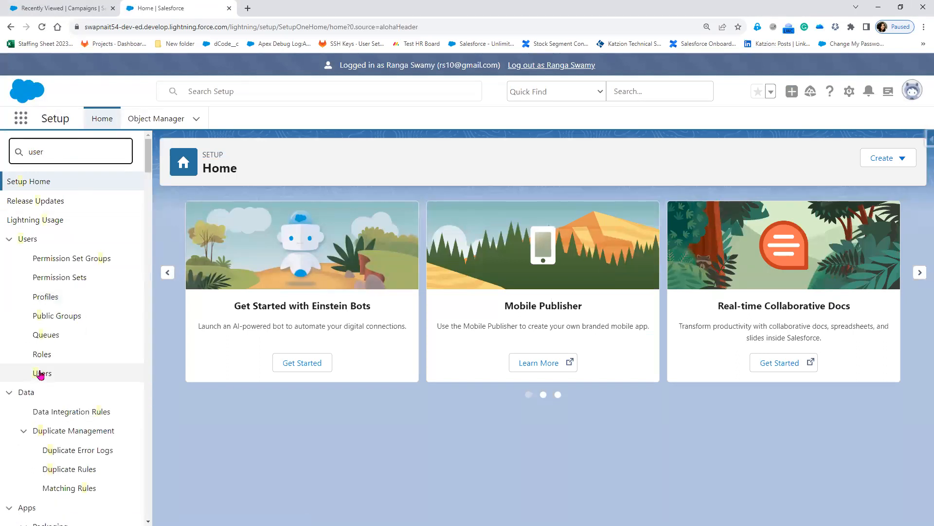
{"action": "left_click", "coordinate": [39, 375]}
{"action": "left_click", "coordinate": [35, 318]}
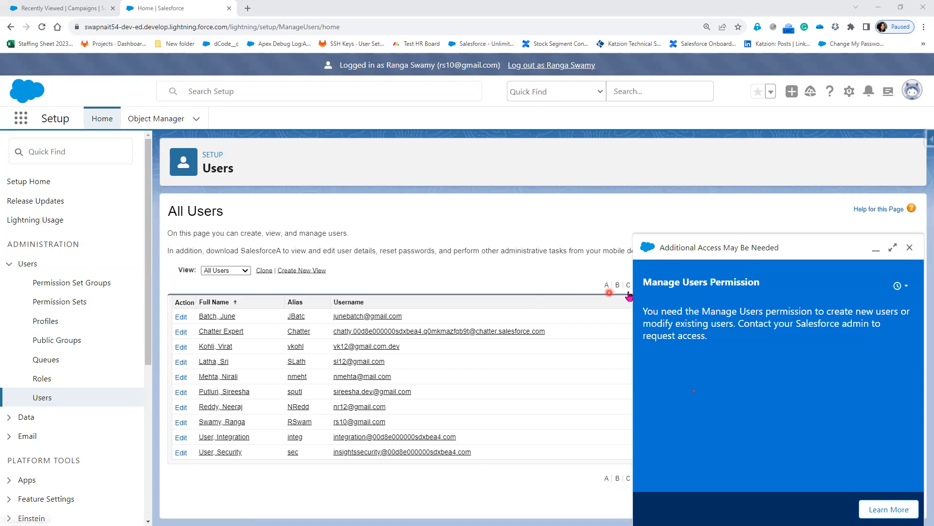
Dismiss the access notice, sort All Users by Role, and briefly circle the VP user.
{"action": "left_click", "coordinate": [909, 247]}
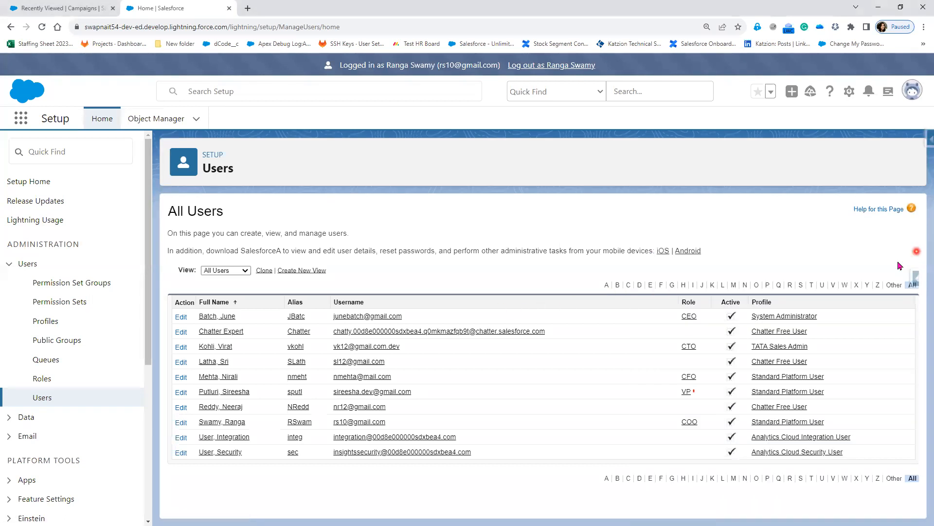
{"action": "left_click", "coordinate": [690, 302]}
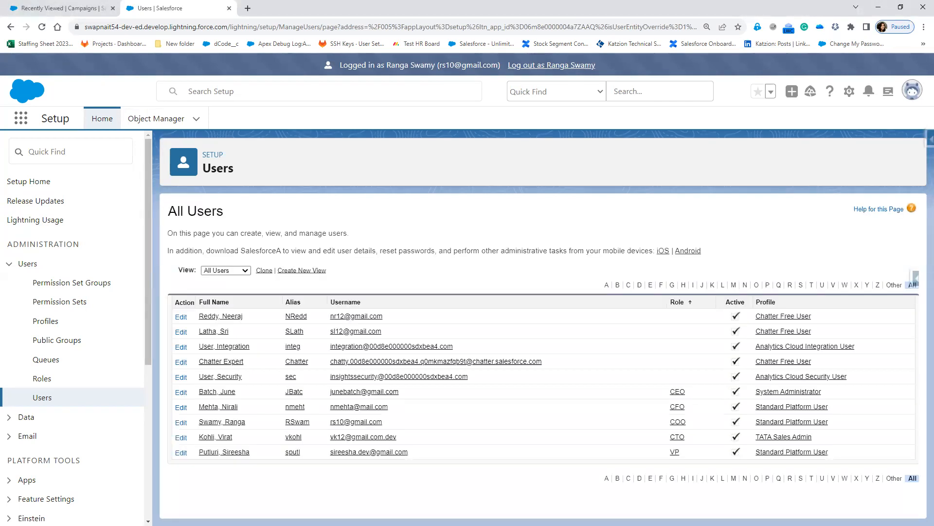
{"action": "mouse_move", "coordinate": [403, 460]}
{"action": "left_mouse_down"}
{"action": "mouse_move", "coordinate": [415, 445]}
{"action": "mouse_move", "coordinate": [336, 441]}
{"action": "mouse_move", "coordinate": [319, 452]}
{"action": "mouse_move", "coordinate": [412, 457]}
{"action": "left_mouse_up"}
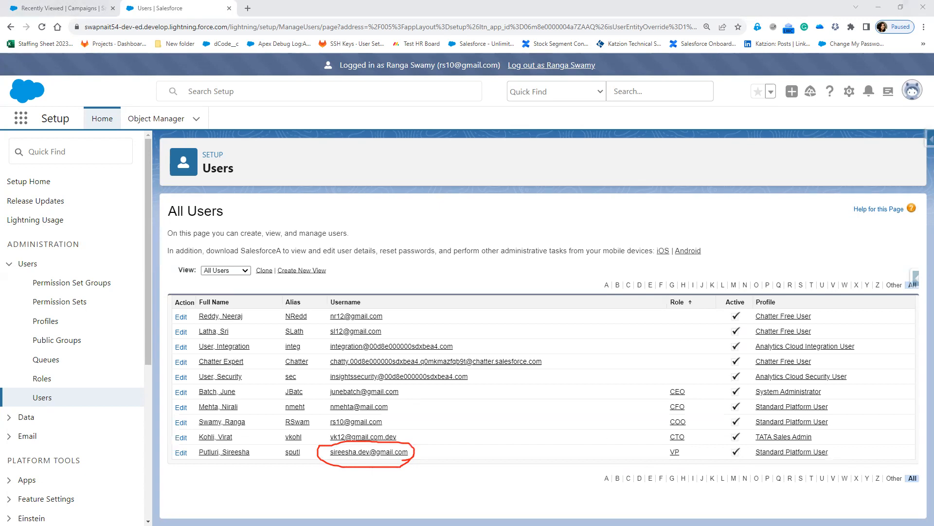
{"action": "key", "text": "Escape"}
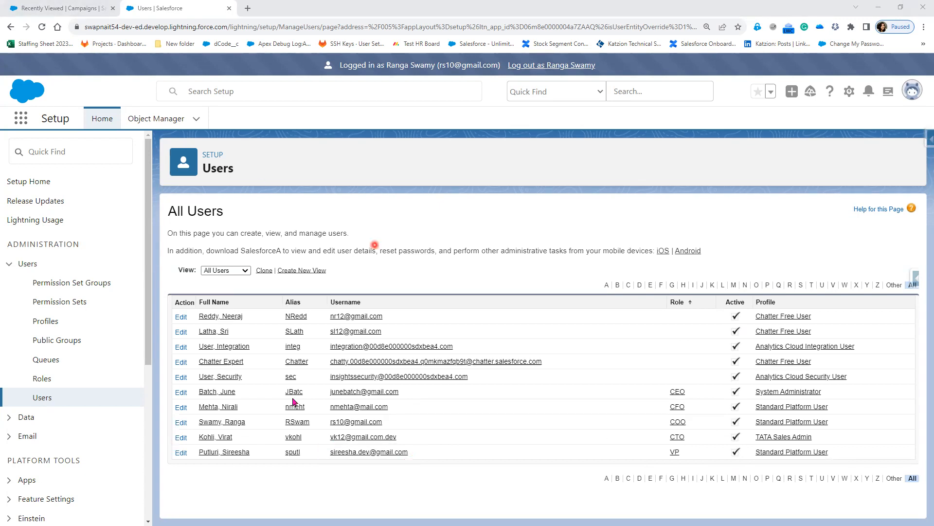
{"action": "right_click", "coordinate": [42, 379]}
Open Roles in a new browser tab and display the role hierarchy via Set Up Roles.
{"action": "left_click", "coordinate": [85, 394]}
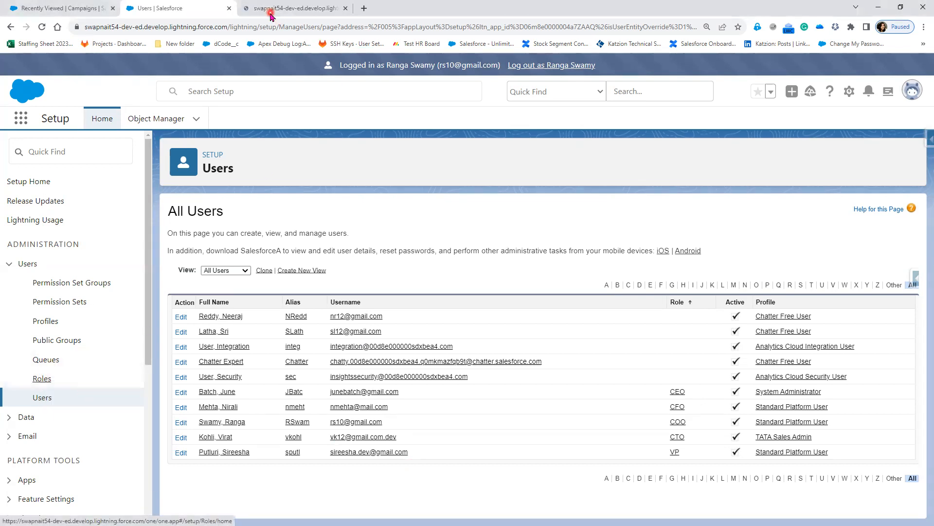
{"action": "left_click", "coordinate": [273, 7]}
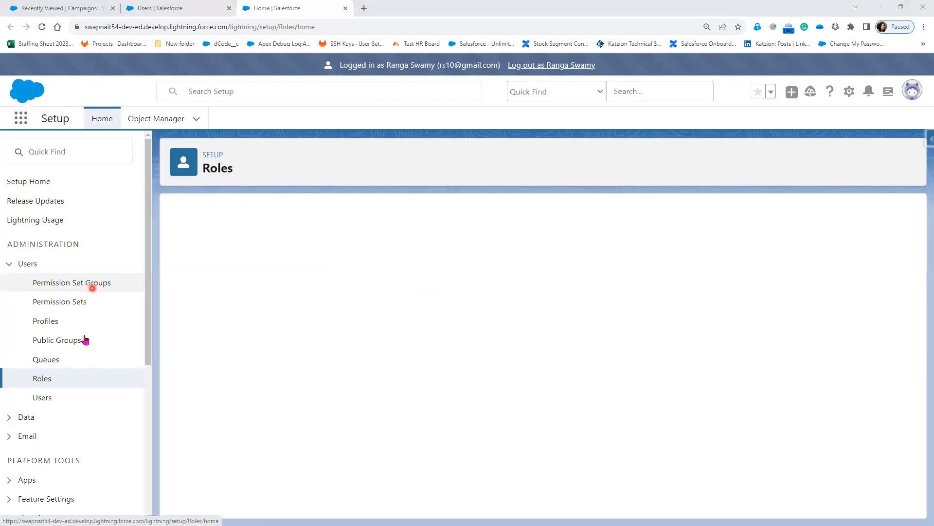
{"action": "left_click", "coordinate": [543, 452]}
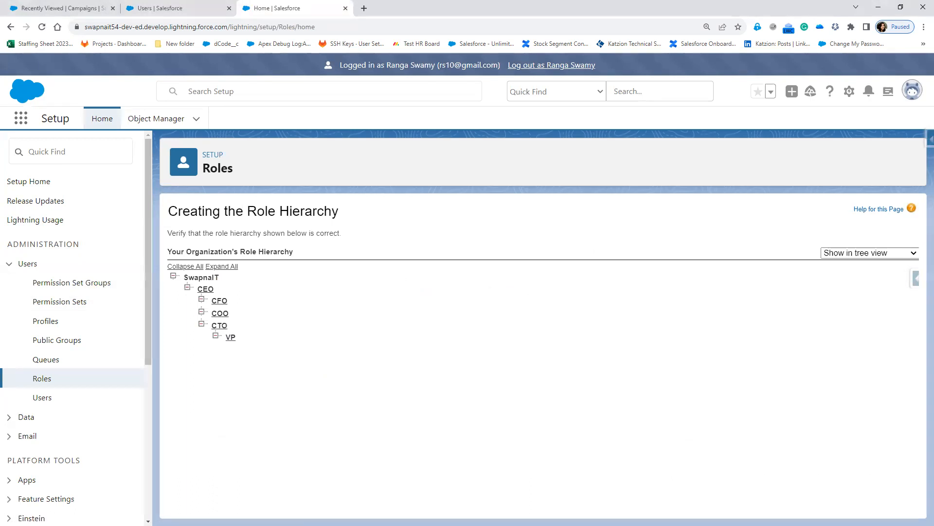
Ink-mark the VP role under CTO and the COO branch, then erase the annotations.
{"action": "mouse_move", "coordinate": [238, 346]}
{"action": "left_mouse_down"}
{"action": "mouse_move", "coordinate": [237, 332]}
{"action": "mouse_move", "coordinate": [217, 333]}
{"action": "mouse_move", "coordinate": [241, 342]}
{"action": "left_mouse_up"}
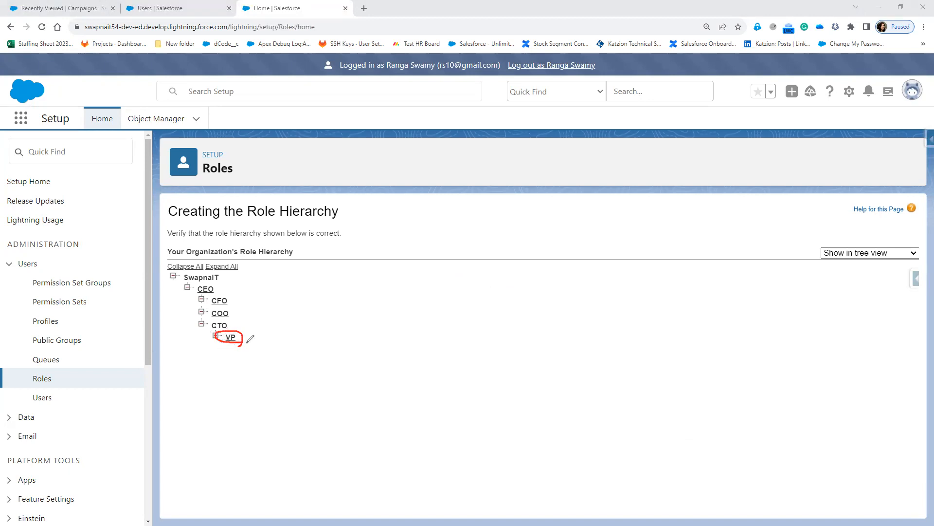
{"action": "left_click_drag", "start_coordinate": [247, 337], "coordinate": [275, 335]}
{"action": "mouse_move", "coordinate": [227, 336]}
{"action": "left_mouse_down"}
{"action": "mouse_move", "coordinate": [218, 341]}
{"action": "mouse_move", "coordinate": [209, 323]}
{"action": "mouse_move", "coordinate": [199, 325]}
{"action": "mouse_move", "coordinate": [210, 325]}
{"action": "mouse_move", "coordinate": [207, 348]}
{"action": "mouse_move", "coordinate": [183, 319]}
{"action": "mouse_move", "coordinate": [189, 295]}
{"action": "left_mouse_up"}
{"action": "mouse_move", "coordinate": [237, 318]}
{"action": "left_mouse_down"}
{"action": "mouse_move", "coordinate": [205, 308]}
{"action": "mouse_move", "coordinate": [237, 314]}
{"action": "left_mouse_up"}
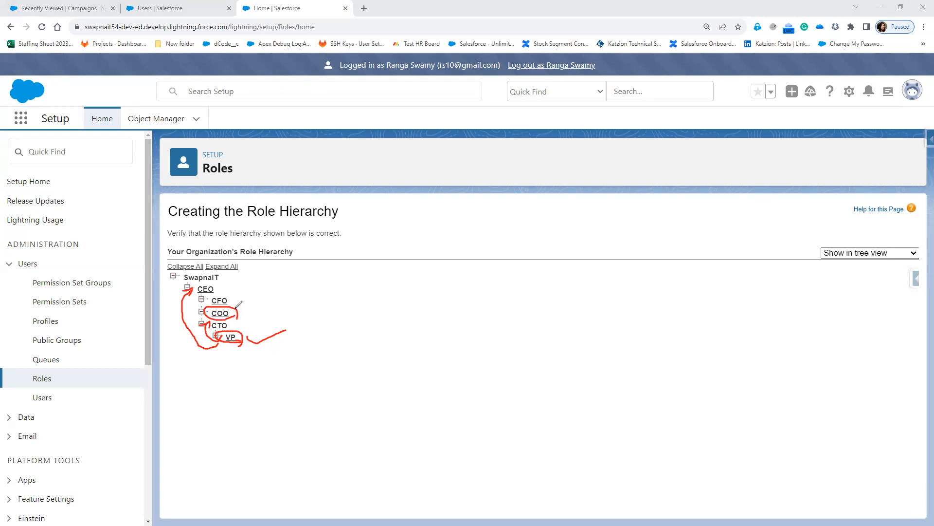
{"action": "mouse_move", "coordinate": [235, 342]}
{"action": "left_mouse_down"}
{"action": "mouse_move", "coordinate": [250, 327]}
{"action": "mouse_move", "coordinate": [227, 325]}
{"action": "mouse_move", "coordinate": [222, 346]}
{"action": "mouse_move", "coordinate": [245, 336]}
{"action": "left_mouse_up"}
{"action": "left_click_drag", "start_coordinate": [262, 304], "coordinate": [318, 338]}
{"action": "left_click_drag", "start_coordinate": [311, 304], "coordinate": [269, 365]}
{"action": "key", "text": "Escape"}
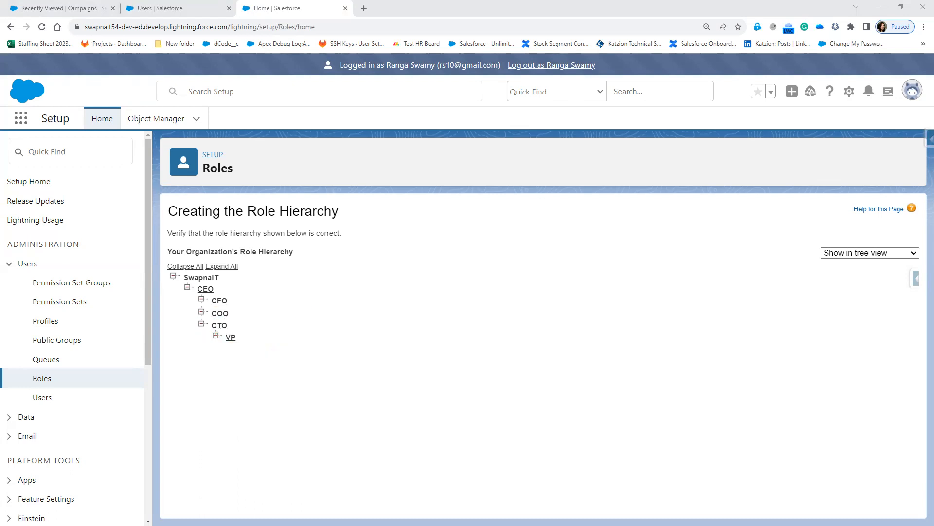
{"action": "key", "text": "alt+Tab"}
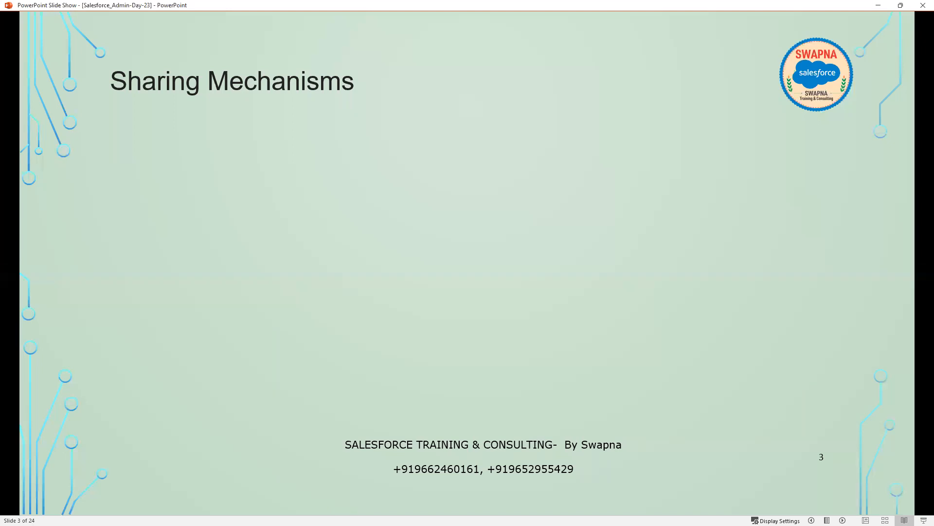
Reveal the Sharing Mechanisms flow diagram on slide 3 of the slide show.
{"action": "key", "text": "Right"}
{"action": "key", "text": "Left"}
{"action": "key", "text": "Right"}
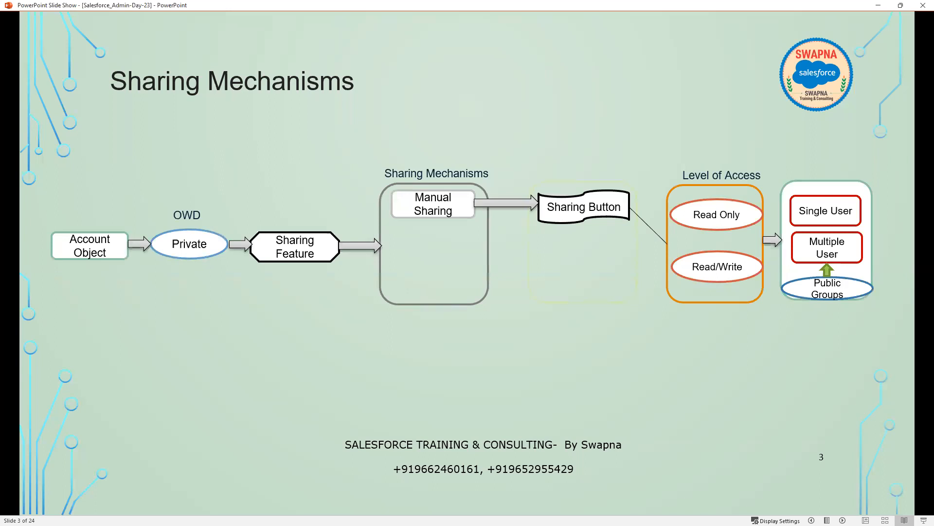
Circle Account Object and OWD Private, handwrite 'sharing' above OWD, then erase all ink.
{"action": "mouse_move", "coordinate": [132, 267]}
{"action": "left_mouse_down"}
{"action": "mouse_move", "coordinate": [80, 217]}
{"action": "mouse_move", "coordinate": [42, 238]}
{"action": "mouse_move", "coordinate": [123, 264]}
{"action": "mouse_move", "coordinate": [137, 257]}
{"action": "left_mouse_up"}
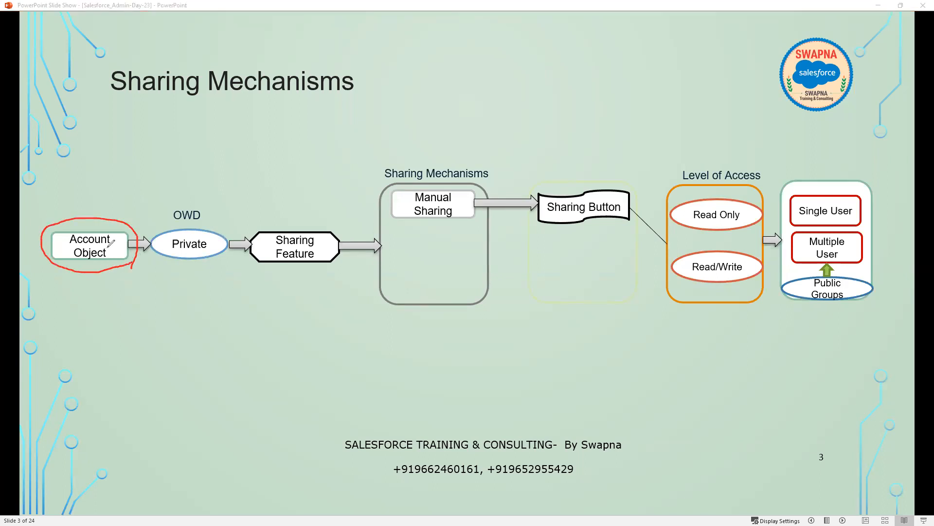
{"action": "mouse_move", "coordinate": [159, 196]}
{"action": "left_mouse_down"}
{"action": "mouse_move", "coordinate": [149, 253]}
{"action": "mouse_move", "coordinate": [206, 271]}
{"action": "mouse_move", "coordinate": [229, 208]}
{"action": "mouse_move", "coordinate": [157, 197]}
{"action": "left_mouse_up"}
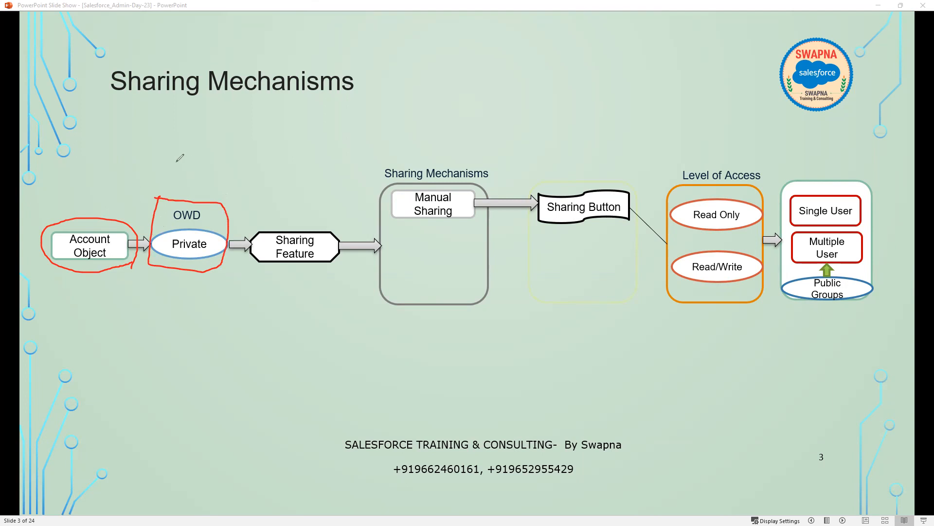
{"action": "mouse_move", "coordinate": [161, 161]}
{"action": "left_mouse_down"}
{"action": "mouse_move", "coordinate": [175, 168]}
{"action": "mouse_move", "coordinate": [156, 184]}
{"action": "left_mouse_up"}
{"action": "mouse_move", "coordinate": [186, 143]}
{"action": "left_mouse_down"}
{"action": "mouse_move", "coordinate": [182, 184]}
{"action": "mouse_move", "coordinate": [226, 181]}
{"action": "left_mouse_up"}
{"action": "left_click", "coordinate": [223, 152]}
{"action": "mouse_move", "coordinate": [254, 143]}
{"action": "left_mouse_down"}
{"action": "mouse_move", "coordinate": [239, 179]}
{"action": "mouse_move", "coordinate": [255, 154]}
{"action": "left_mouse_up"}
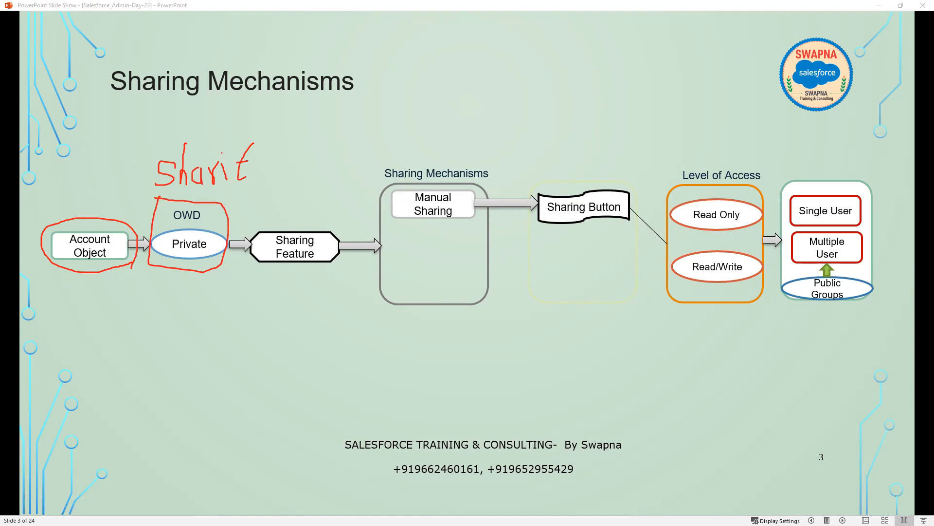
{"action": "key", "text": "e"}
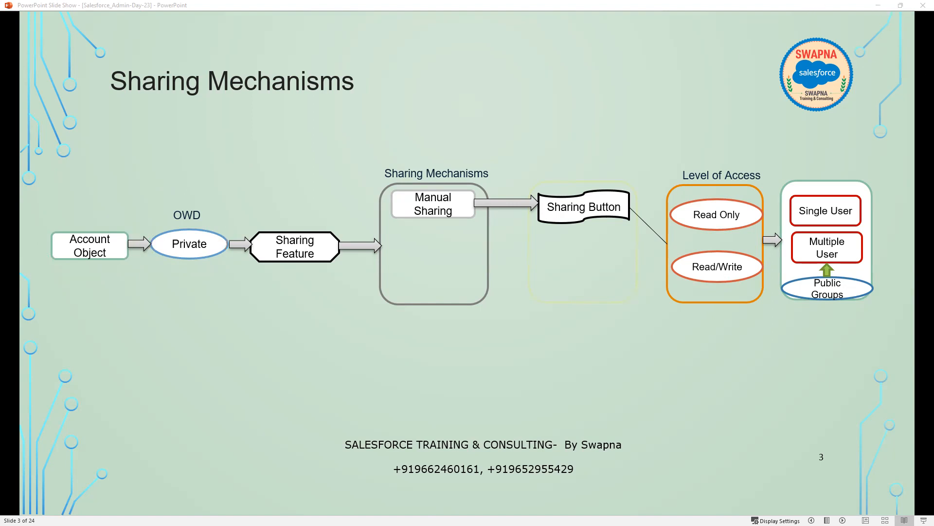
{"action": "left_click", "coordinate": [879, 5]}
Search 'sharing', open Sharing Settings, and mark Account and Contract's Private default internal access.
{"action": "left_click", "coordinate": [61, 151]}
{"action": "type", "text": "shaaring"}
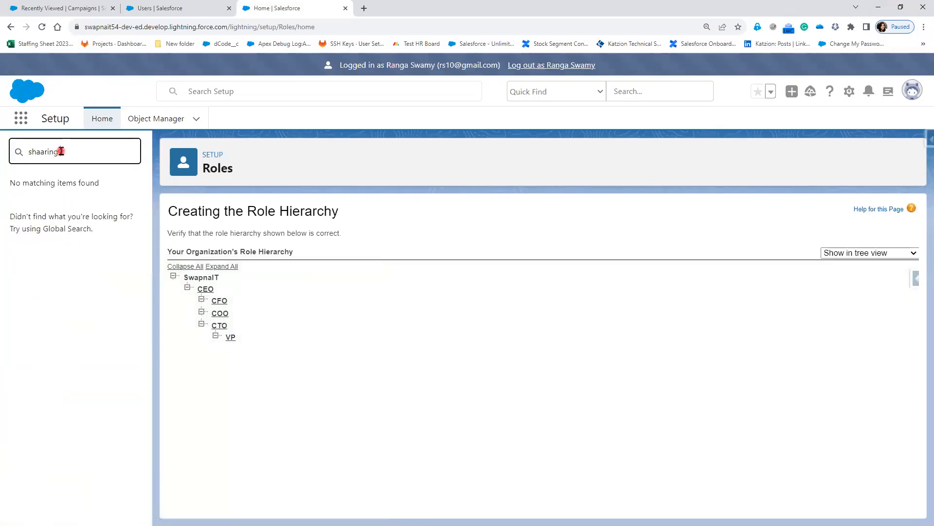
{"action": "type", "text": "ring"}
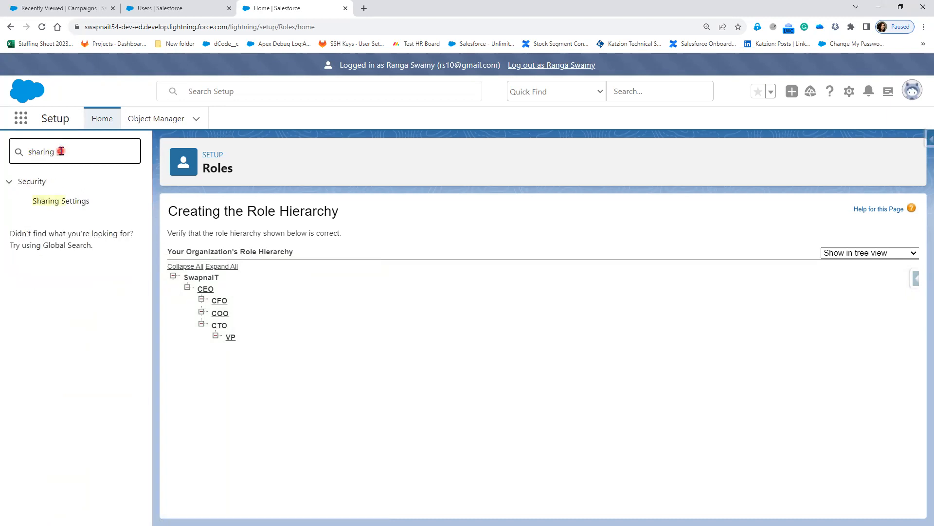
{"action": "type", "text": " s"}
{"action": "left_click", "coordinate": [72, 198]}
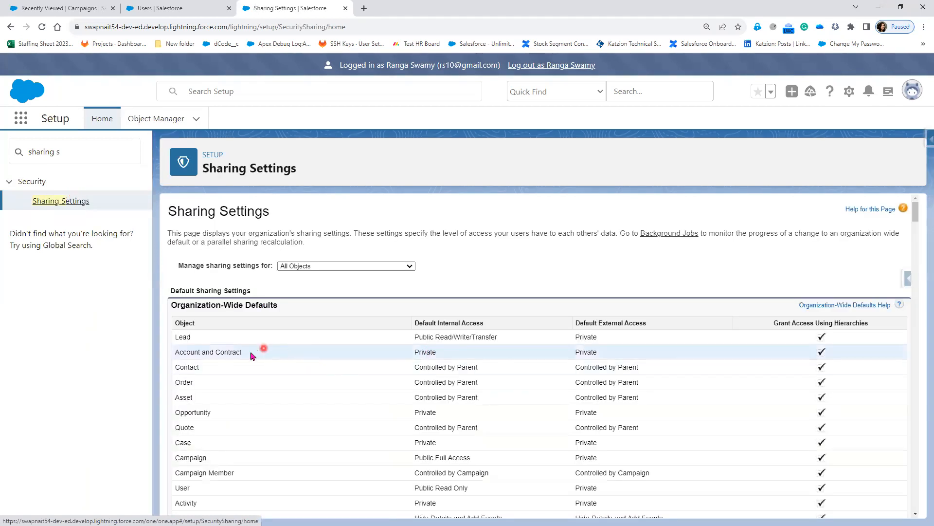
{"action": "left_click_drag", "start_coordinate": [407, 350], "coordinate": [438, 351]}
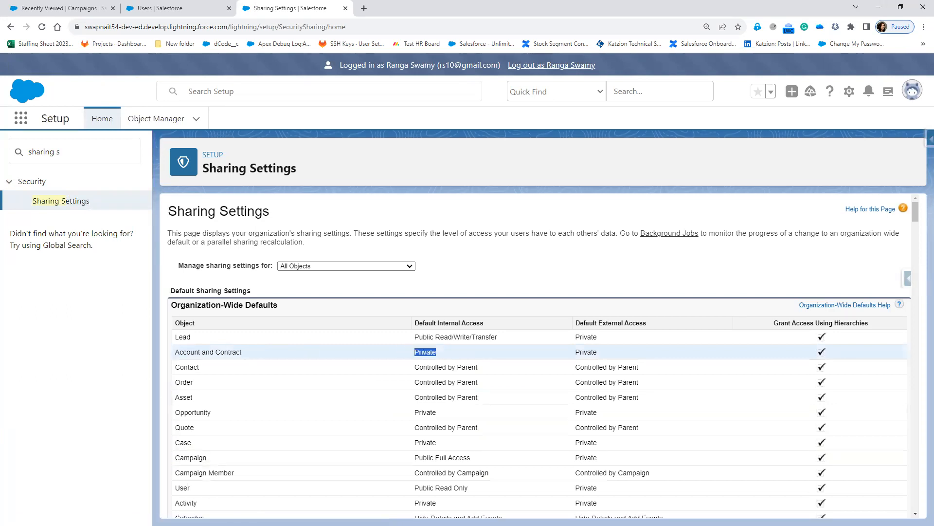
{"action": "key", "text": "alt+Tab"}
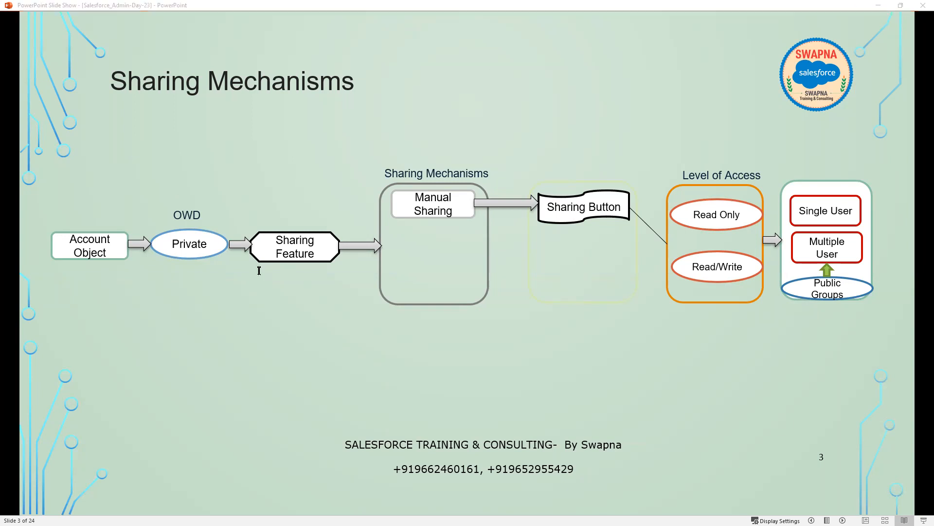
Add a lower-left text box to the slide with two lines: CFO above VP.
{"action": "left_click", "coordinate": [135, 416]}
{"action": "type", "text": "VP"}
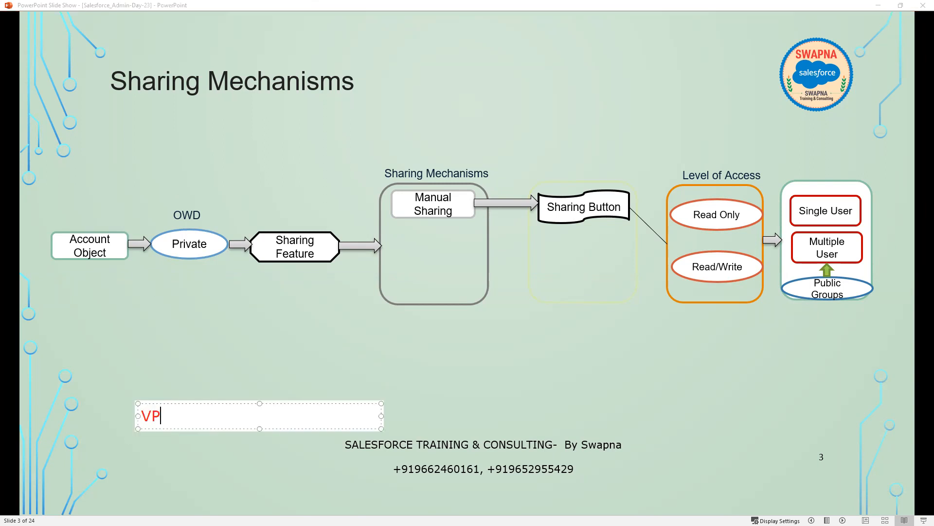
{"action": "key", "text": "Return"}
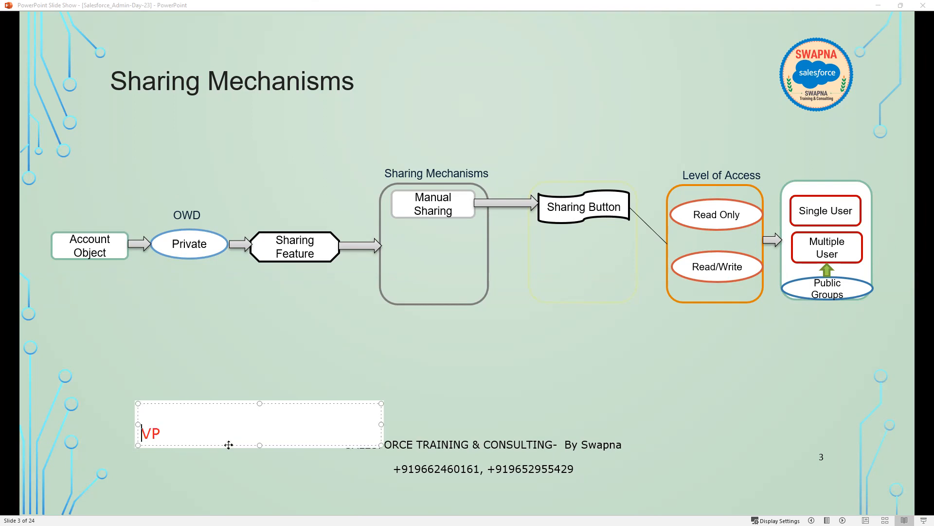
{"action": "type", "text": "CFO"}
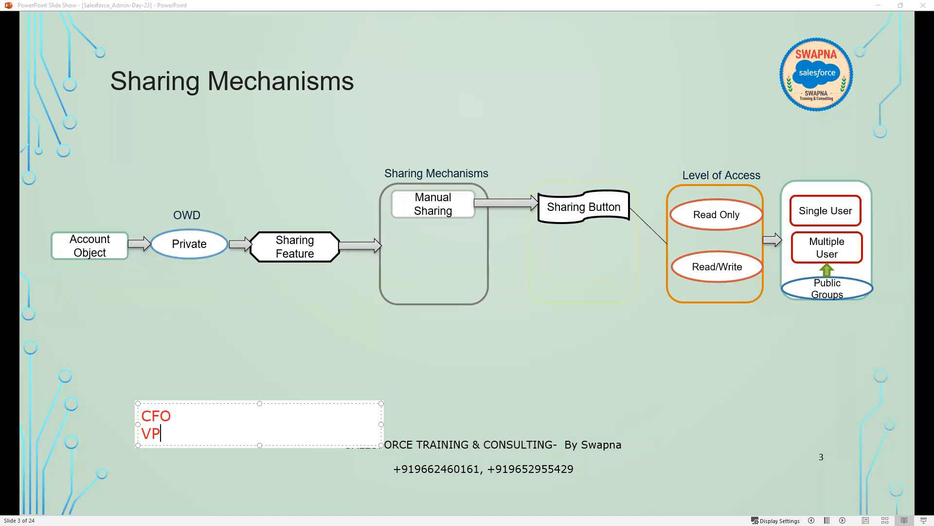
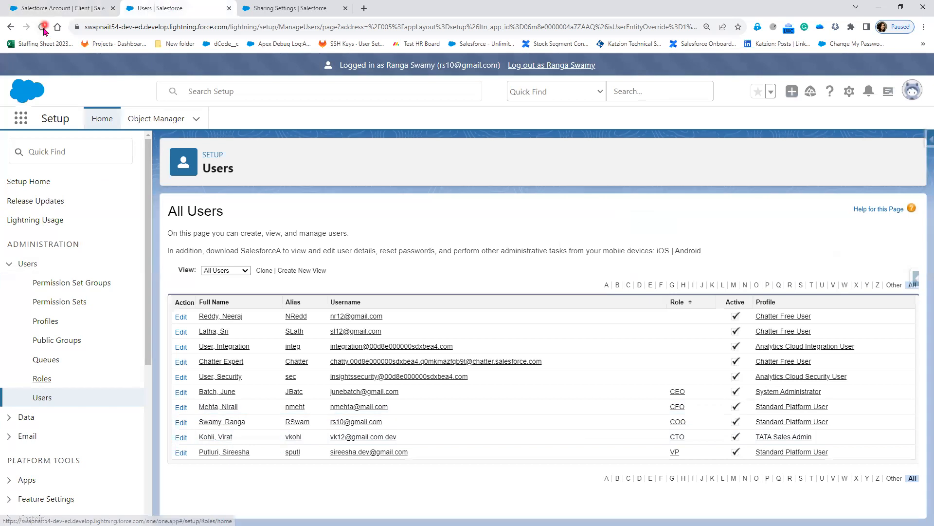
Reload the Setup users list and log in as the CTO user.
{"action": "left_click", "coordinate": [42, 27]}
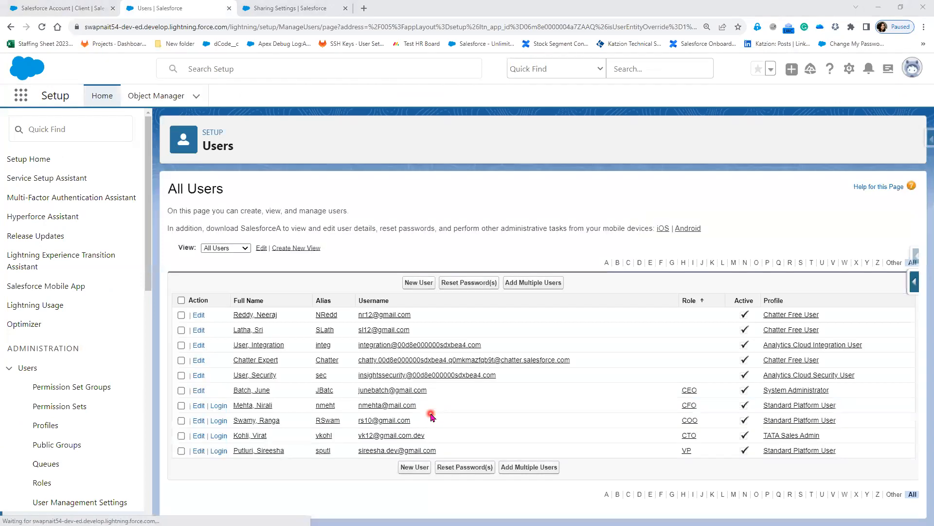
{"action": "left_click", "coordinate": [219, 437]}
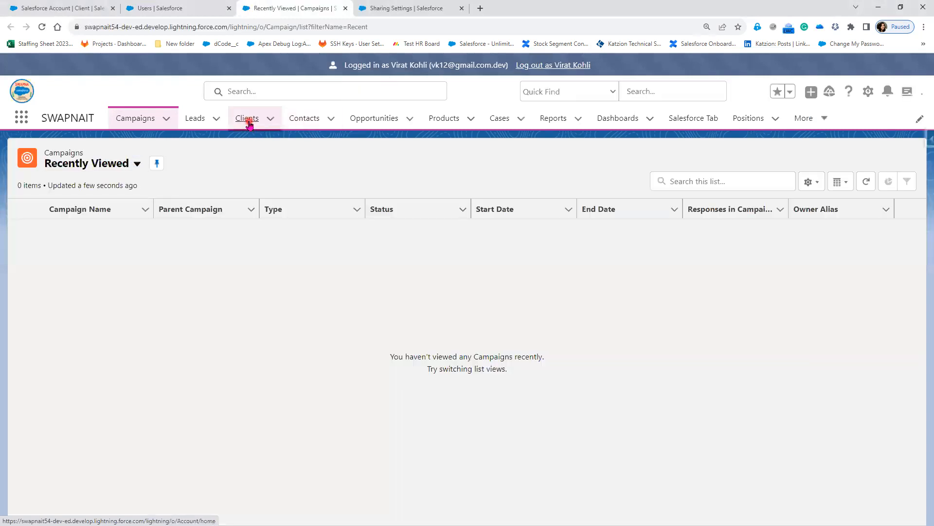
Start a new client on the Clients tab and enter the name 'Salesforce Help Center'.
{"action": "left_click", "coordinate": [248, 121]}
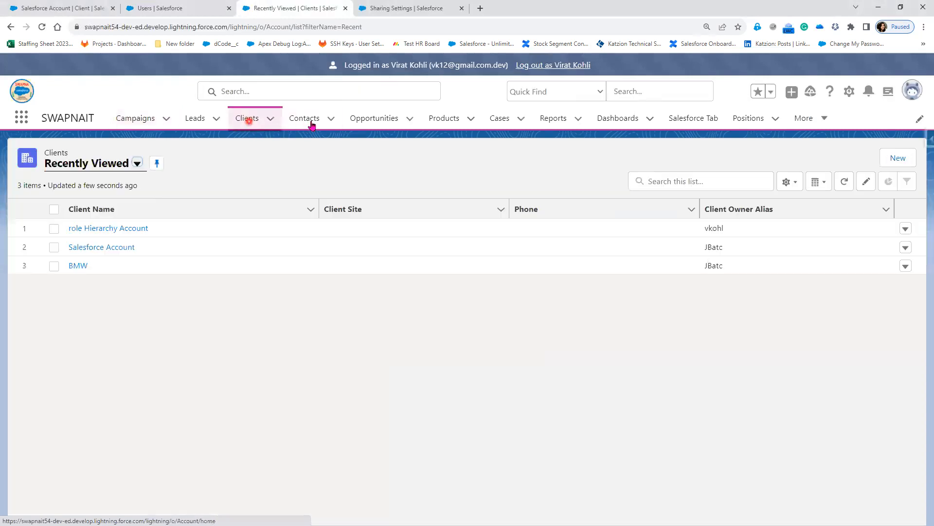
{"action": "left_click", "coordinate": [906, 158]}
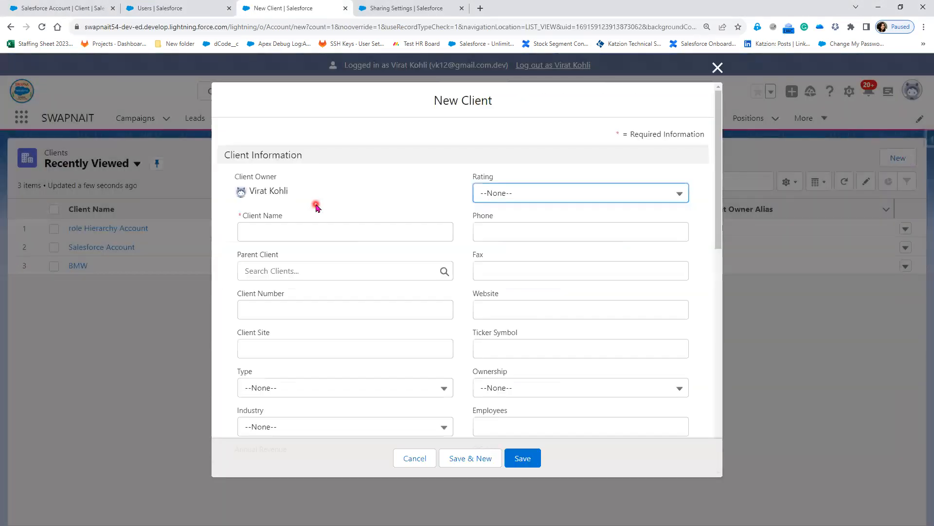
{"action": "left_click", "coordinate": [298, 233]}
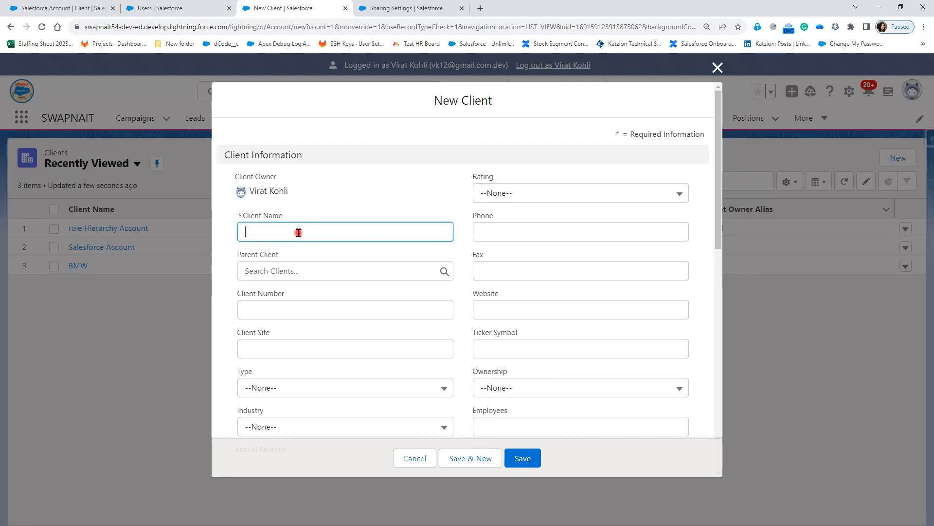
{"action": "type", "text": "Salesforce Hel"}
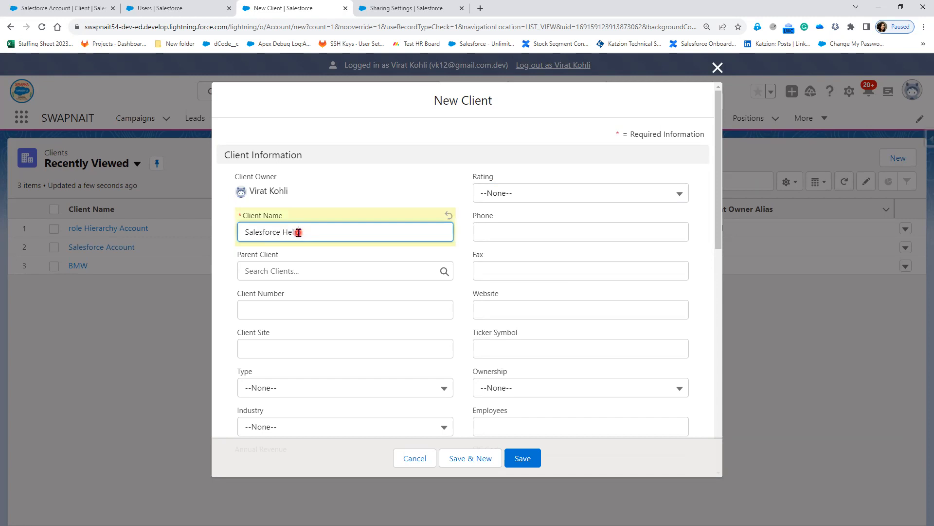
{"action": "key", "text": "Tab"}
Set Rating Warm, Type Technology Partner and Industry Education, then save the client.
{"action": "left_click", "coordinate": [540, 193]}
{"action": "left_click", "coordinate": [546, 262]}
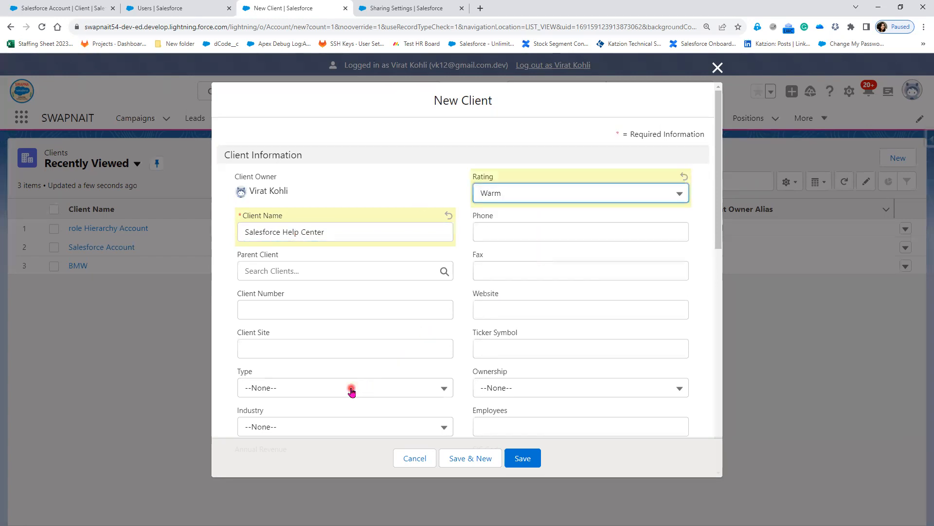
{"action": "left_click", "coordinate": [351, 388]}
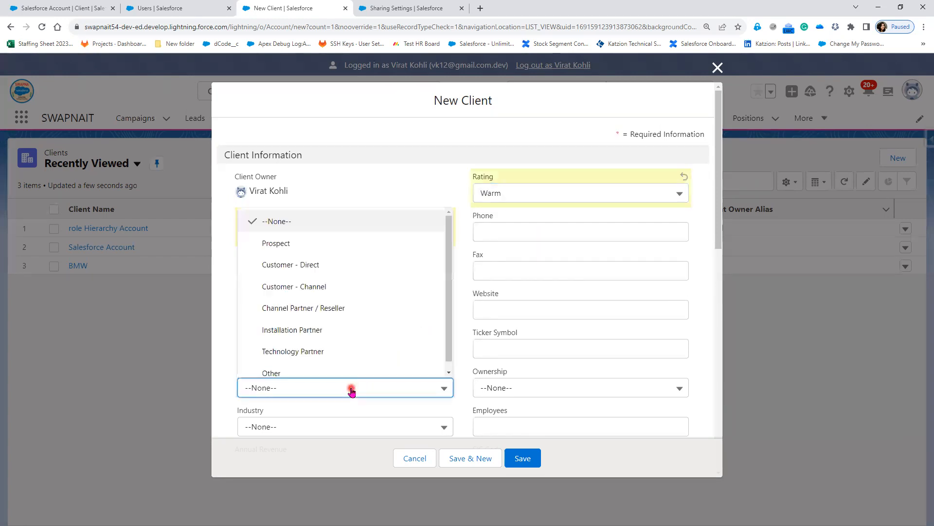
{"action": "left_click", "coordinate": [367, 352]}
{"action": "scroll", "coordinate": [355, 360], "scroll_direction": "down", "scroll_amount": 3}
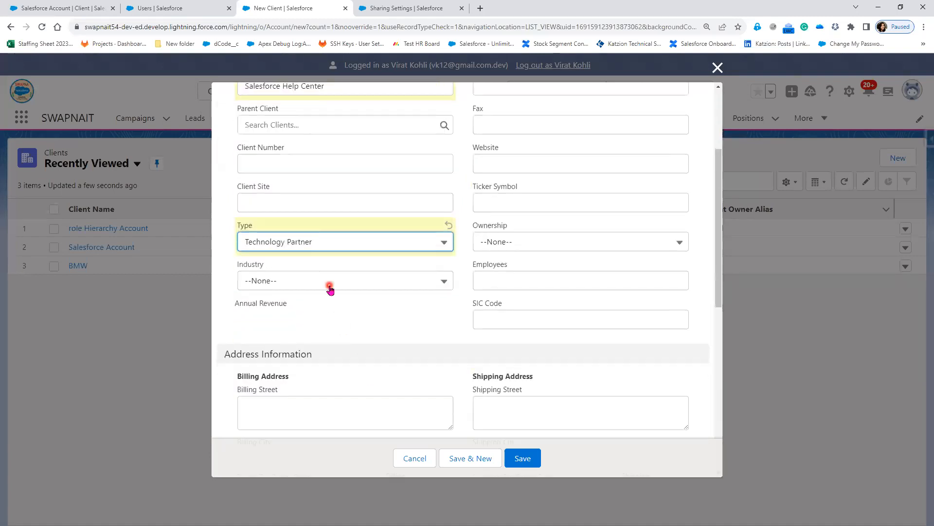
{"action": "left_click", "coordinate": [327, 284]}
{"action": "scroll", "coordinate": [359, 425], "scroll_direction": "down", "scroll_amount": 3}
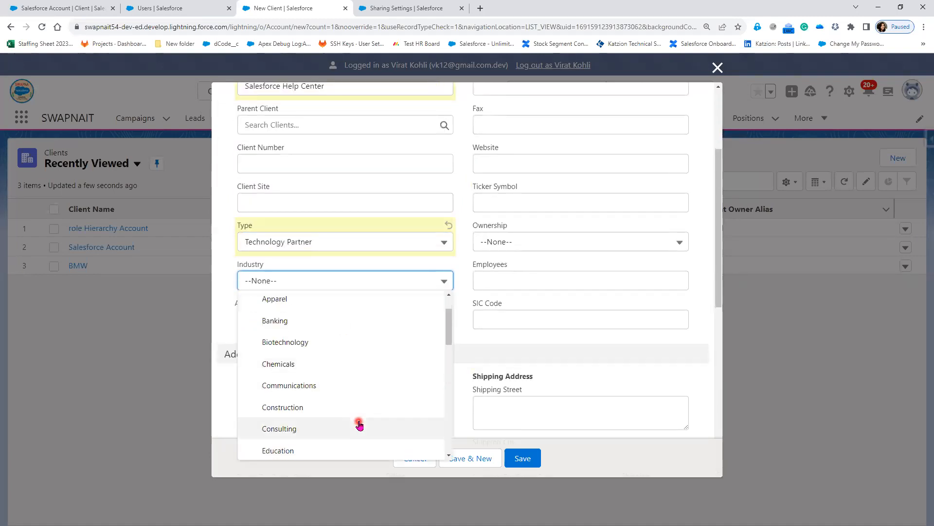
{"action": "left_click", "coordinate": [344, 410]}
{"action": "left_click", "coordinate": [523, 458]}
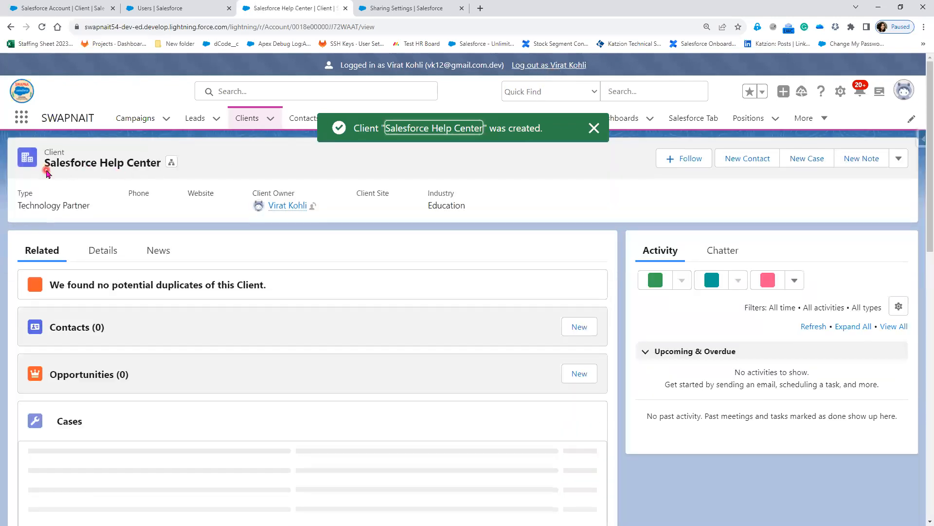
Highlight the new client's name, then use the 'Log out as' link to leave the CTO session.
{"action": "left_click_drag", "start_coordinate": [43, 165], "coordinate": [157, 166]}
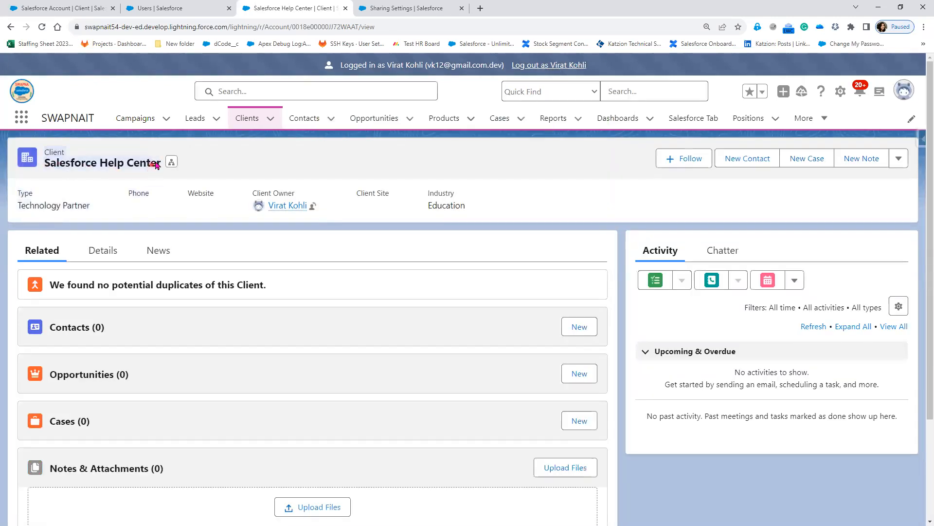
{"action": "left_click", "coordinate": [279, 162]}
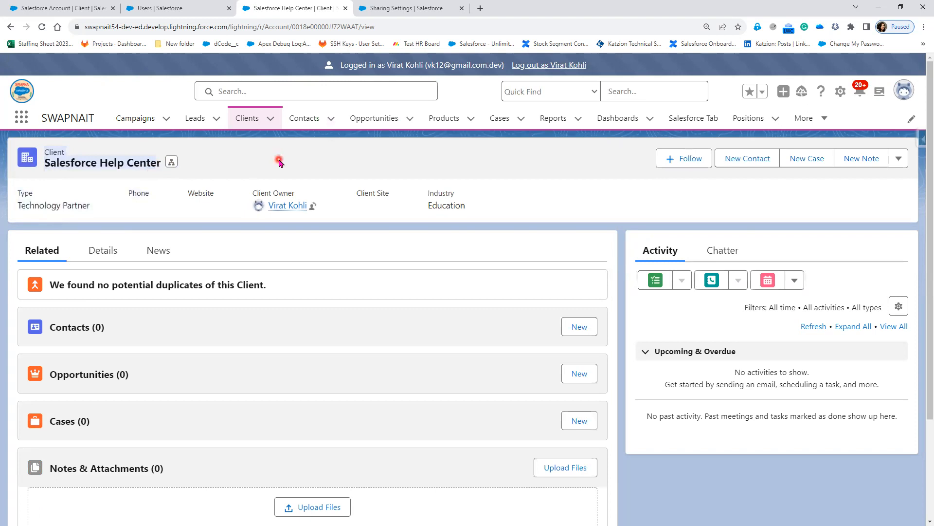
{"action": "left_click", "coordinate": [535, 68]}
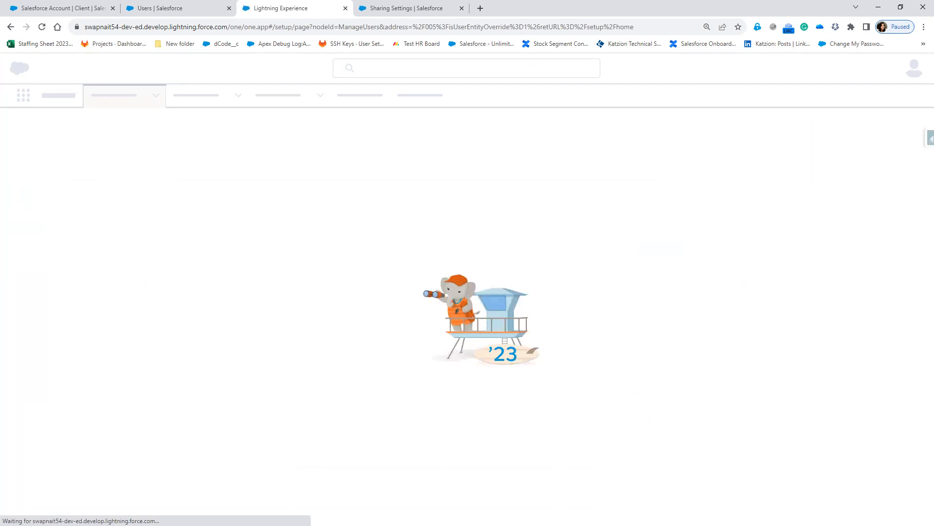
Review the requirement slide, then log in as the CFO user from the Setup users list.
{"action": "key", "text": "alt+Tab"}
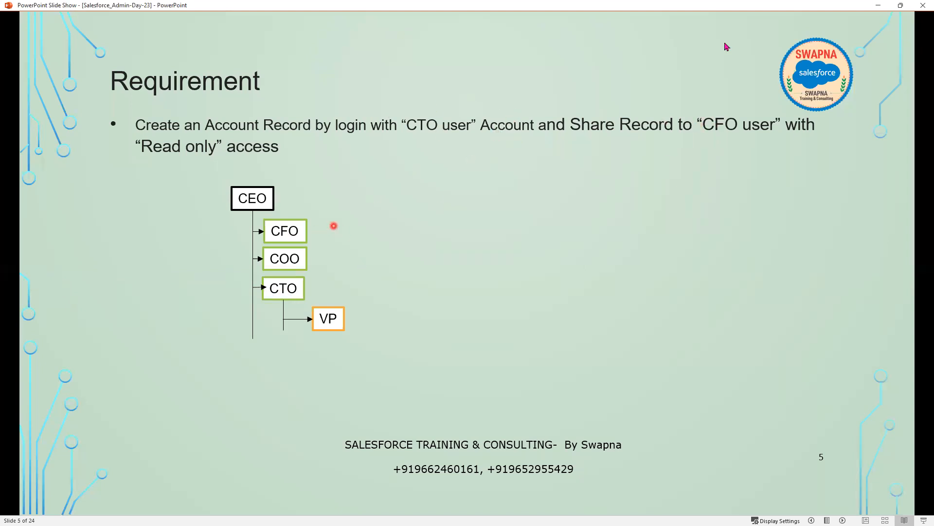
{"action": "left_click", "coordinate": [879, 5]}
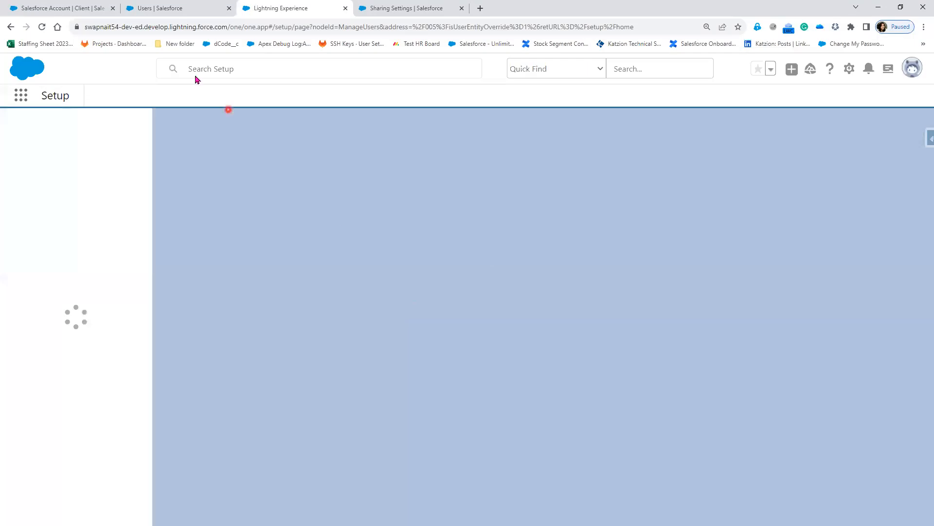
{"action": "left_click", "coordinate": [163, 9]}
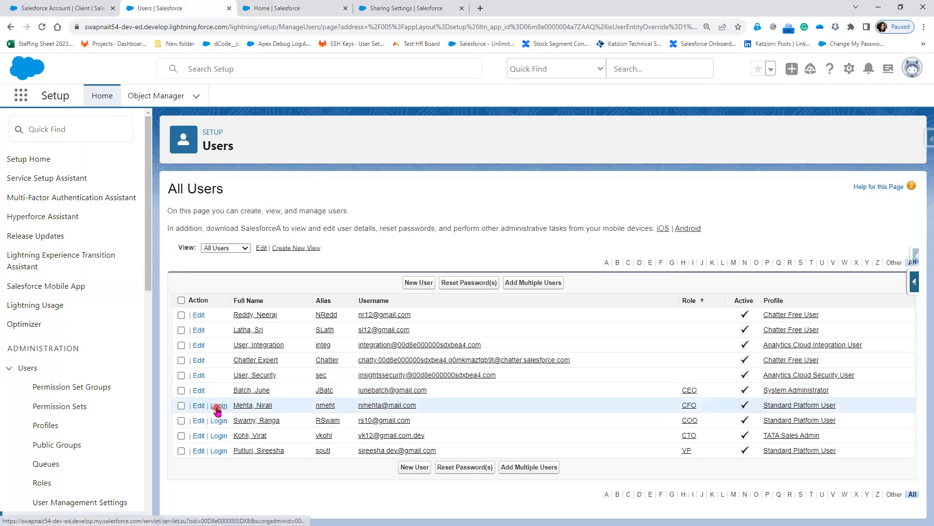
{"action": "left_click", "coordinate": [218, 406]}
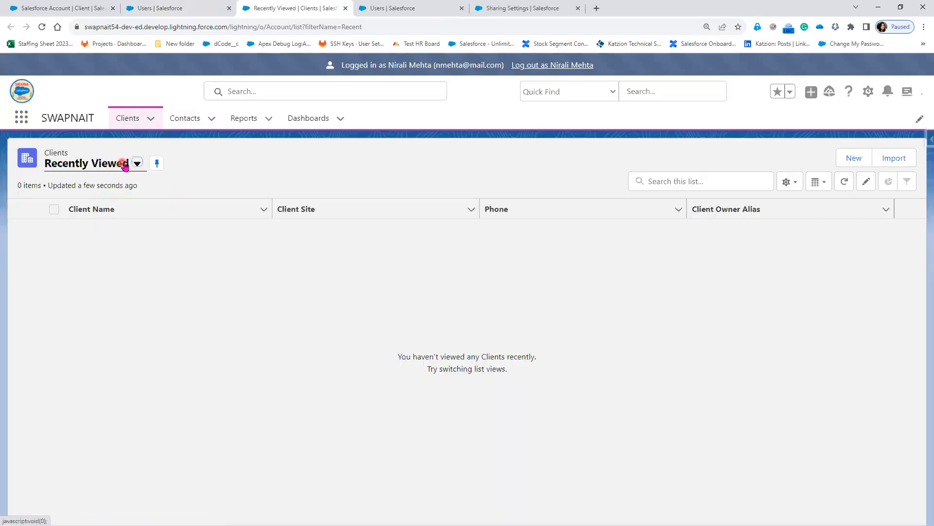
Show the CFO's All Customers view, close the duplicate Users tab, and log out to Setup Users.
{"action": "left_click", "coordinate": [138, 163]}
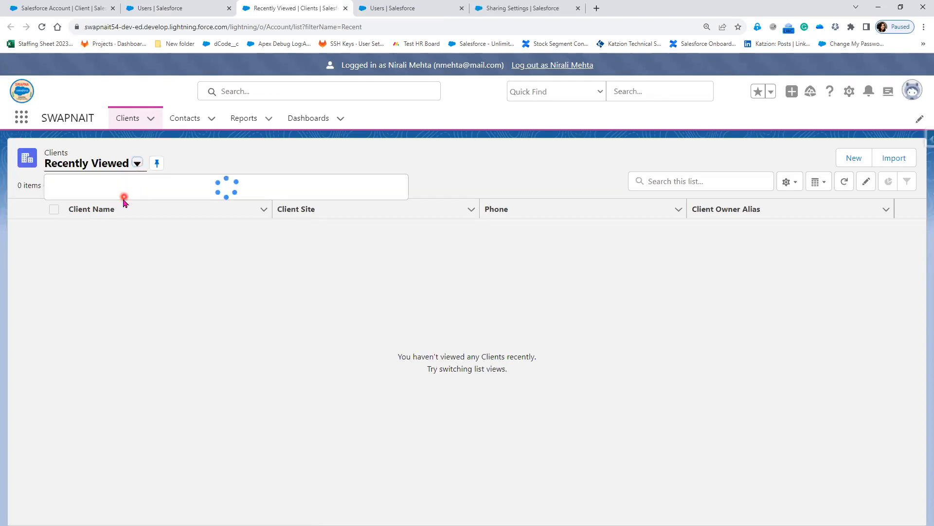
{"action": "left_click", "coordinate": [122, 205]}
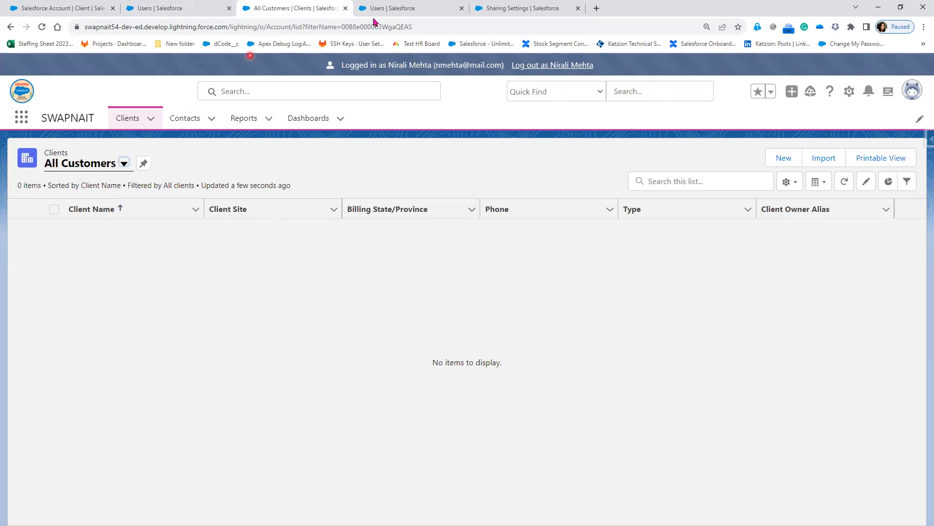
{"action": "left_click", "coordinate": [394, 8]}
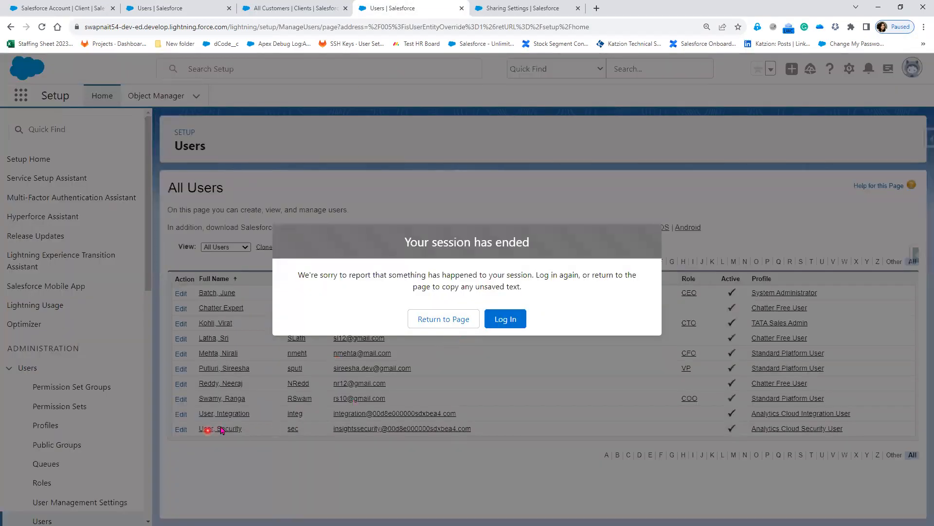
{"action": "left_click", "coordinate": [176, 15]}
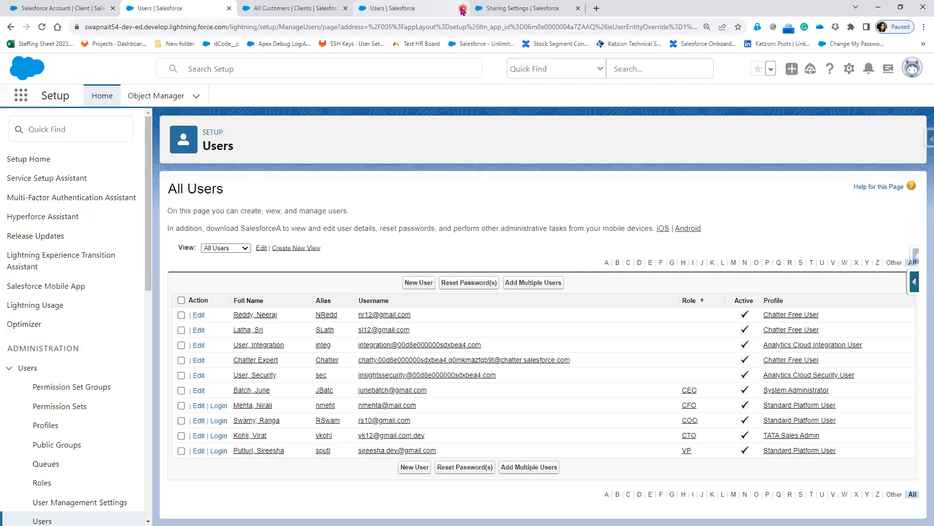
{"action": "left_click", "coordinate": [263, 8]}
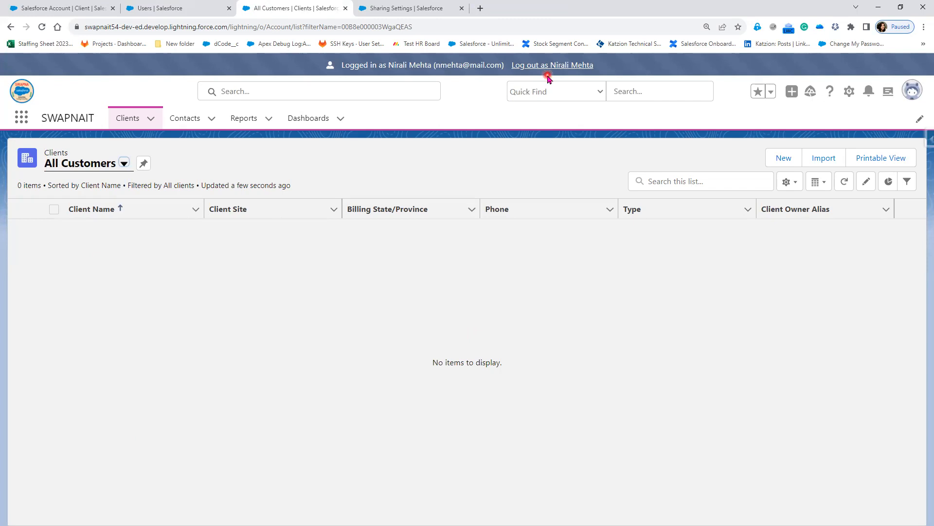
{"action": "left_click", "coordinate": [567, 67]}
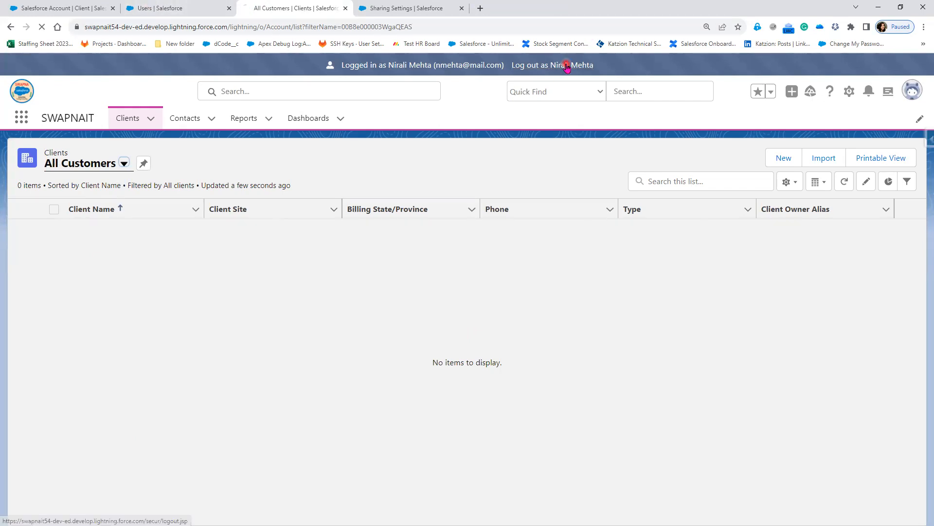
{"action": "left_click", "coordinate": [174, 9]}
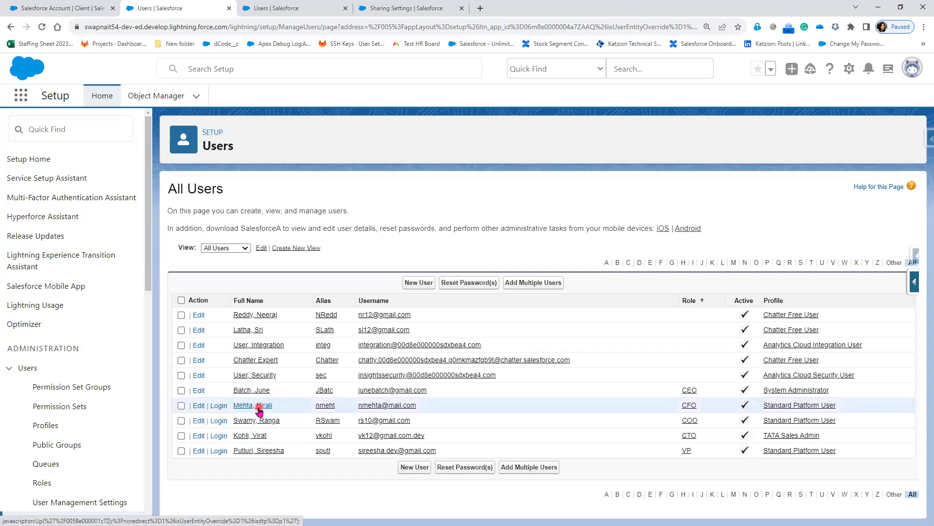
Log in again as the CTO and open the Salesforce Help Center client from Clients.
{"action": "left_click", "coordinate": [219, 438]}
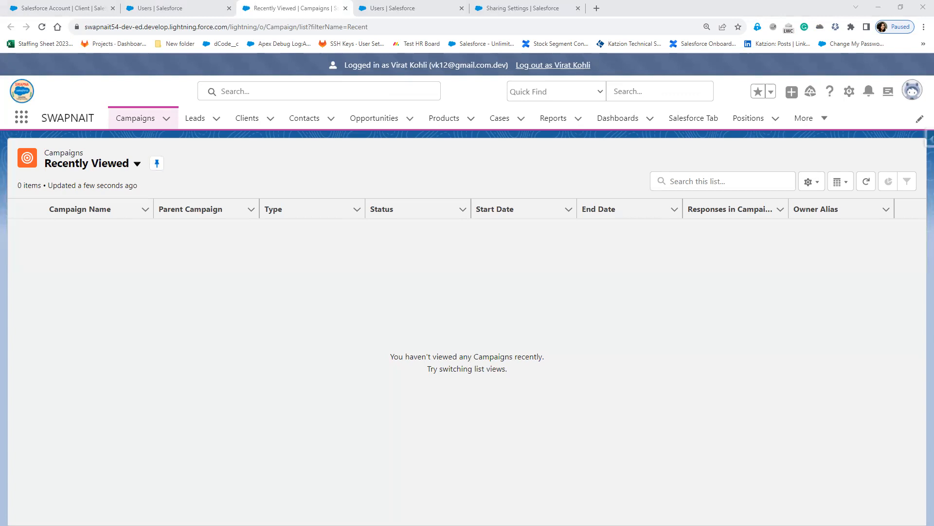
{"action": "left_click", "coordinate": [251, 124]}
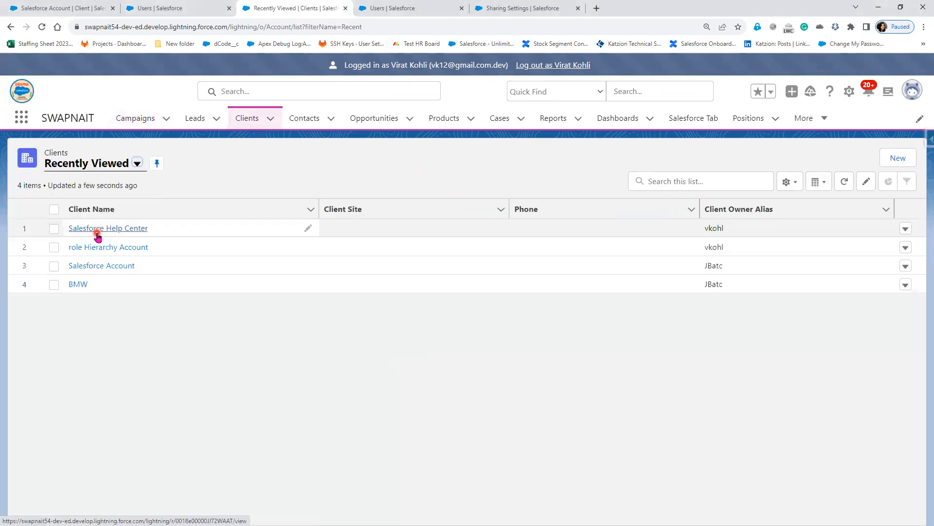
{"action": "left_click", "coordinate": [96, 231]}
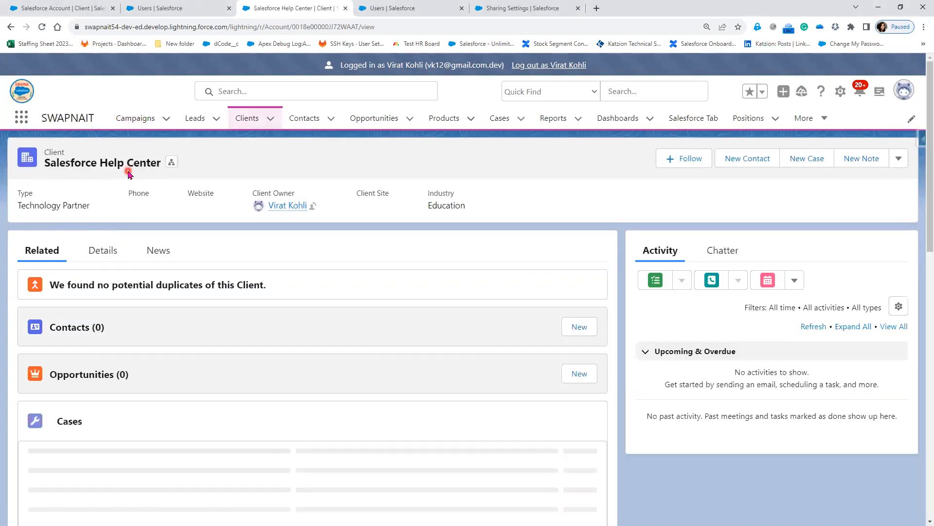
Open the client's Share dialog, add a user found by searching 'ra', then remove it.
{"action": "left_click", "coordinate": [899, 159]}
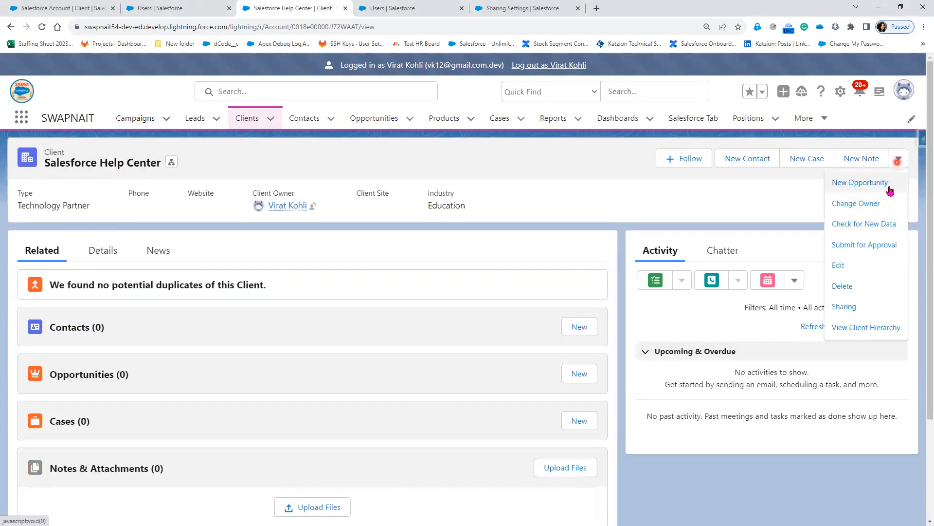
{"action": "left_click", "coordinate": [862, 310]}
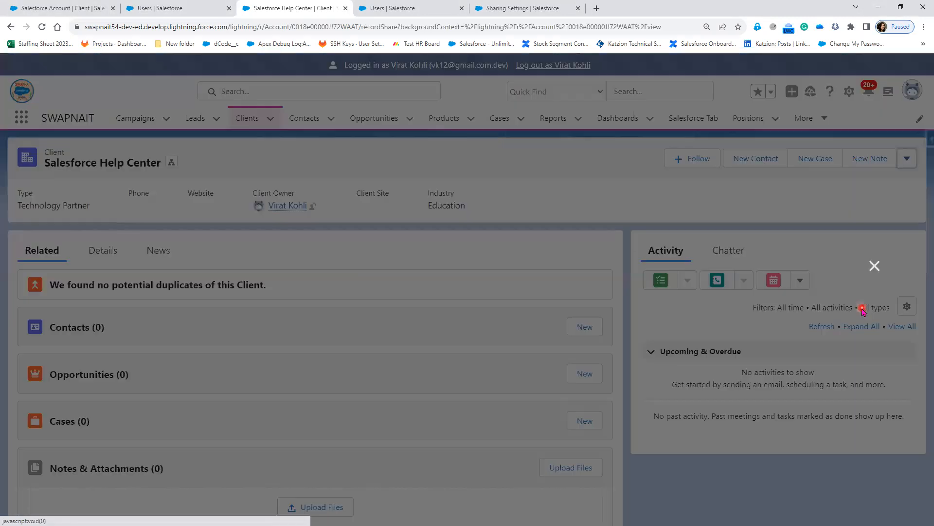
{"action": "left_click", "coordinate": [208, 239]}
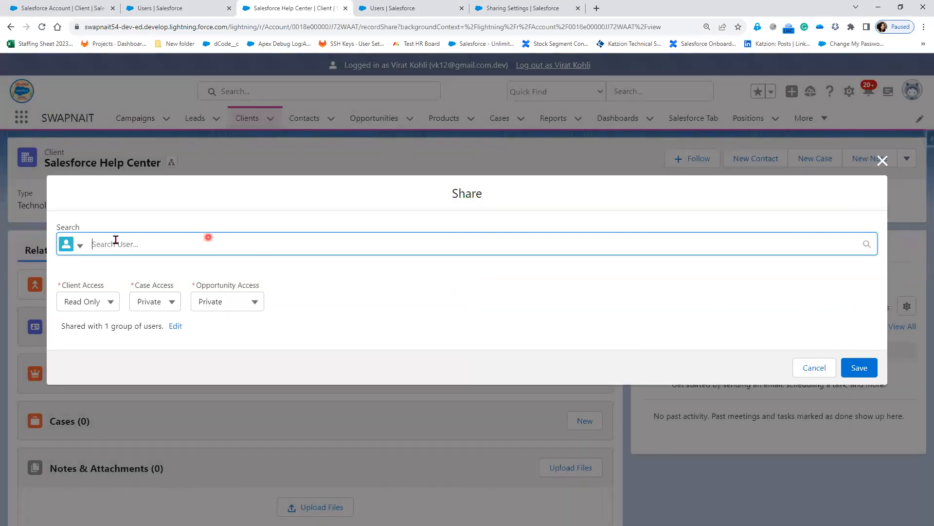
{"action": "left_click", "coordinate": [79, 246]}
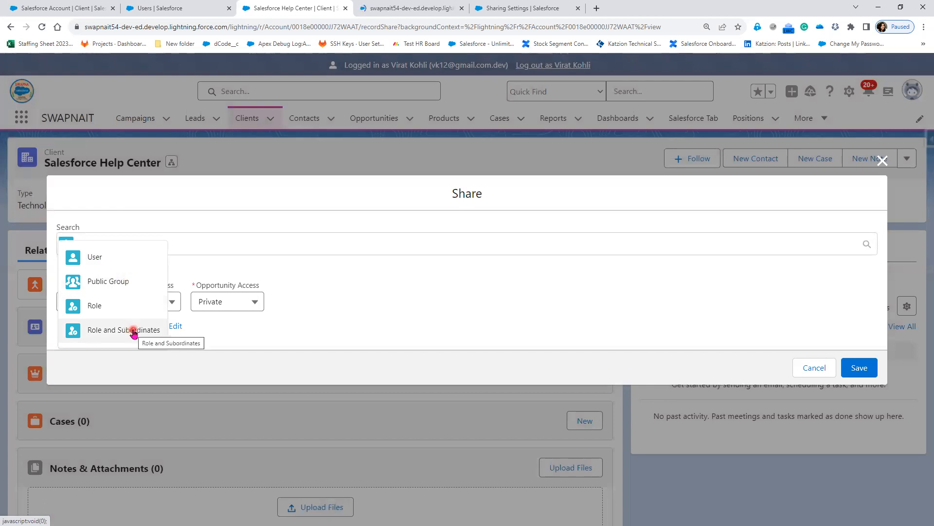
{"action": "left_click", "coordinate": [92, 269]}
{"action": "left_click", "coordinate": [133, 243]}
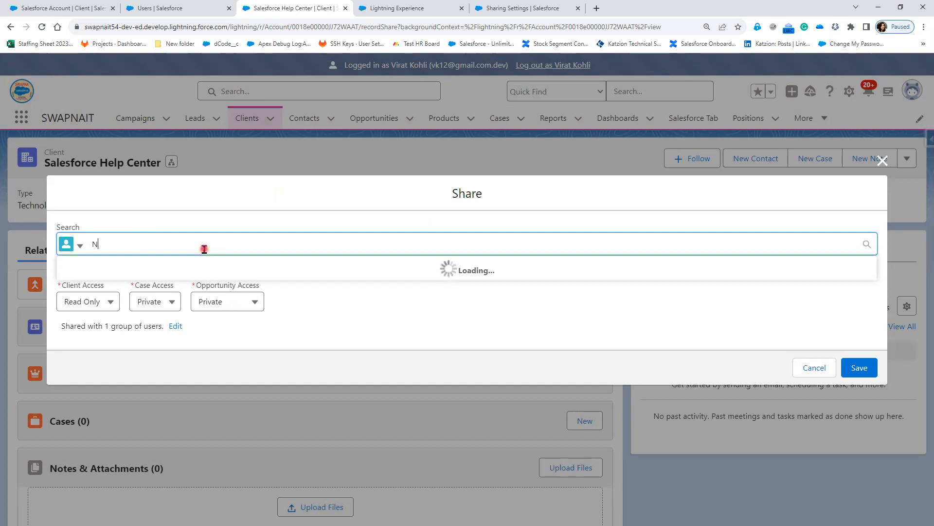
{"action": "type", "text": "ral"}
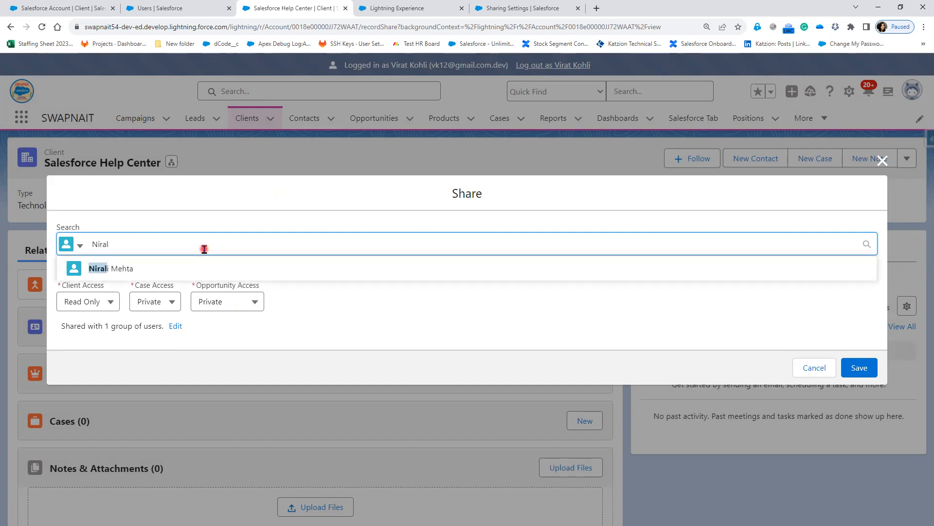
{"action": "left_click", "coordinate": [108, 270]}
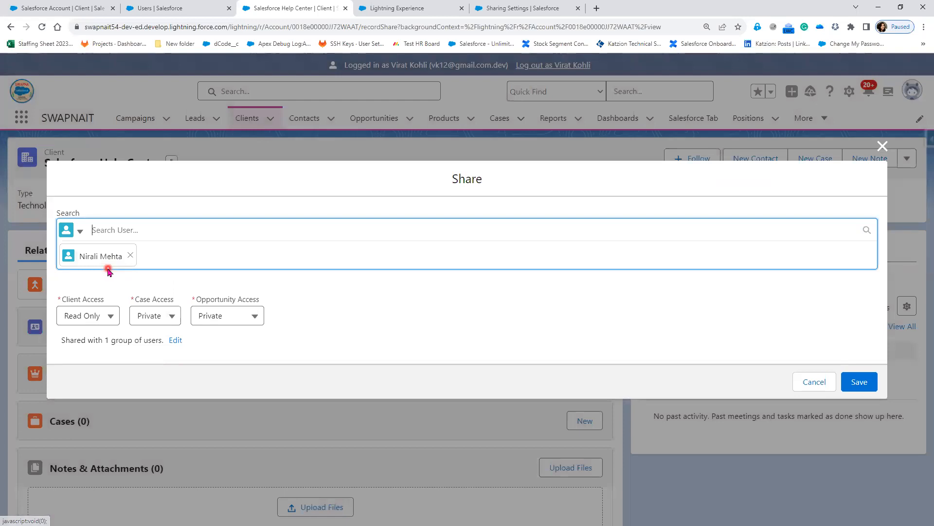
{"action": "left_click", "coordinate": [130, 257]}
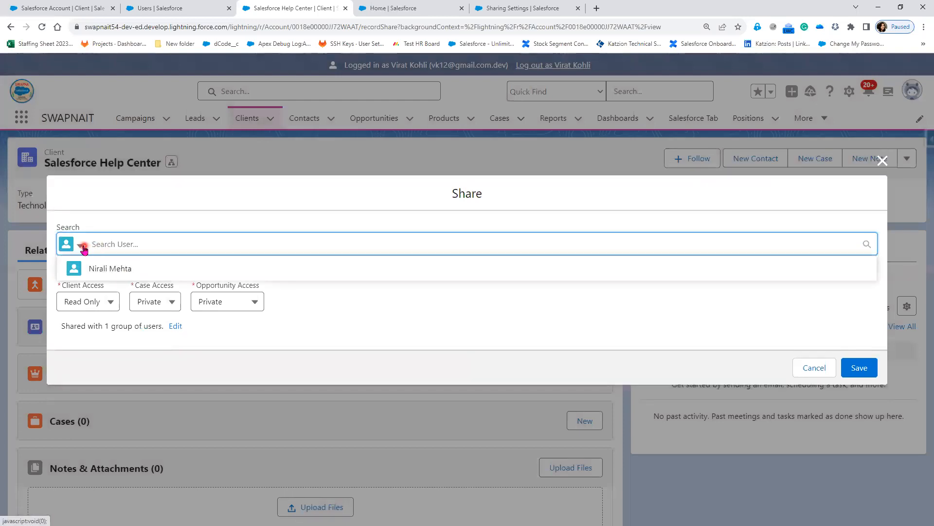
Switch the recipient type to Role, add the CFO role via 'C', then remove it.
{"action": "left_click", "coordinate": [81, 246]}
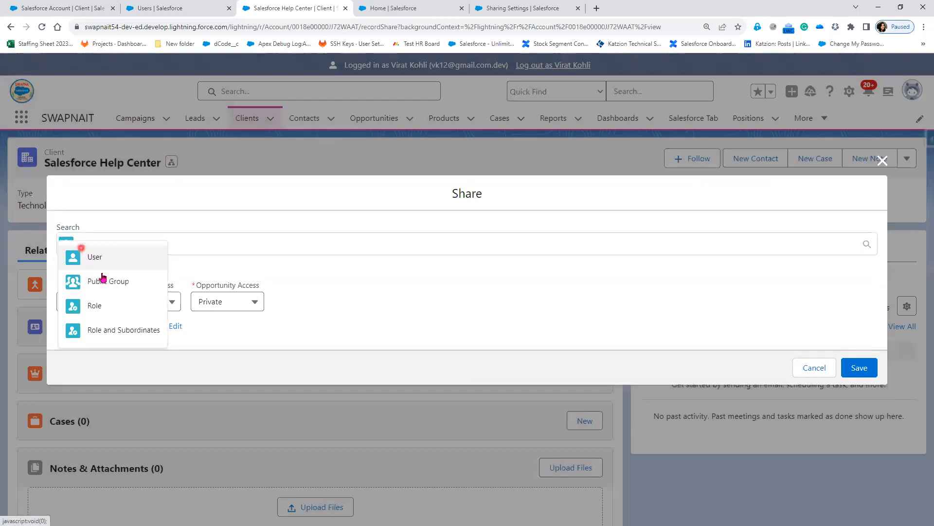
{"action": "left_click", "coordinate": [119, 311]}
{"action": "left_click", "coordinate": [152, 243]}
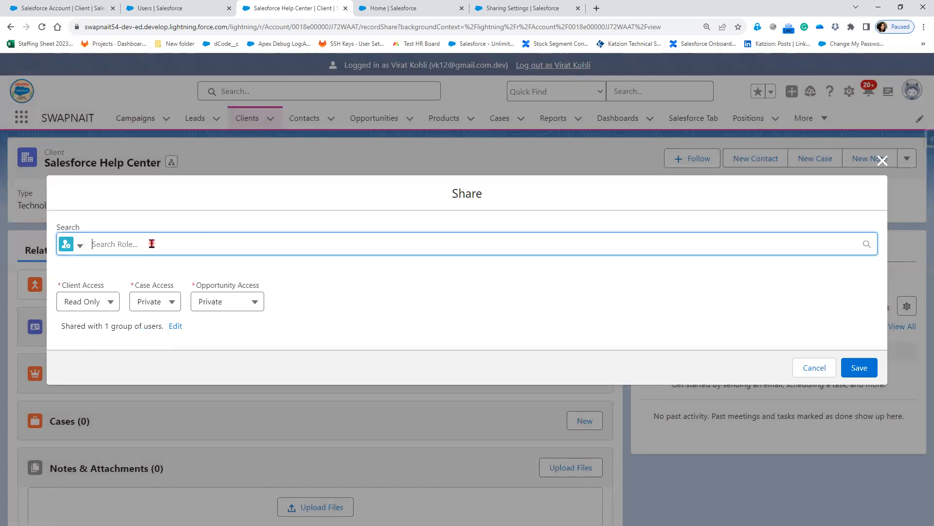
{"action": "left_click", "coordinate": [81, 246]}
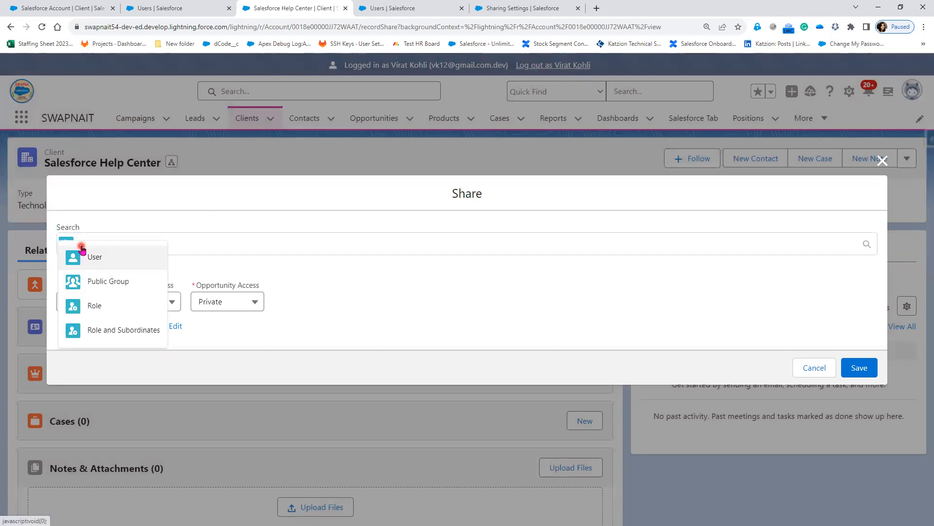
{"action": "left_click", "coordinate": [227, 242]}
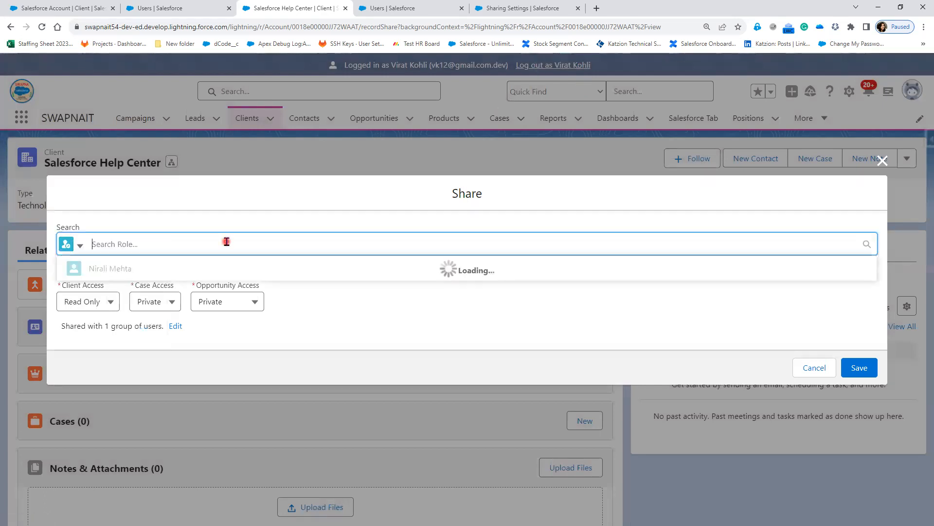
{"action": "type", "text": "C"}
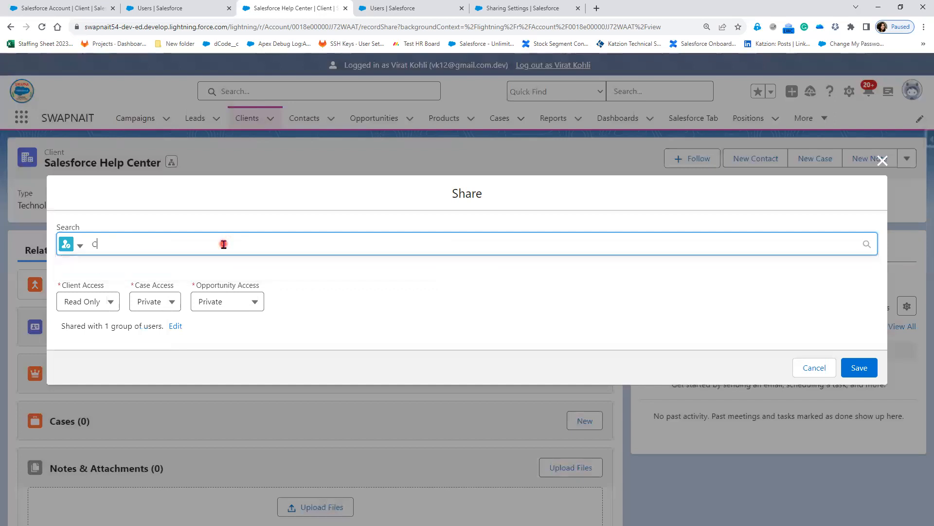
{"action": "left_click", "coordinate": [133, 296]}
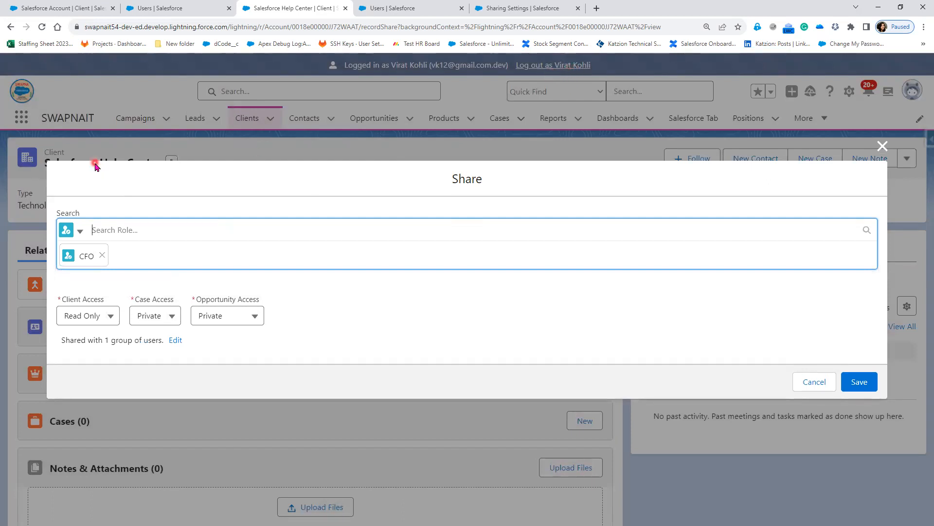
{"action": "left_click", "coordinate": [103, 259]}
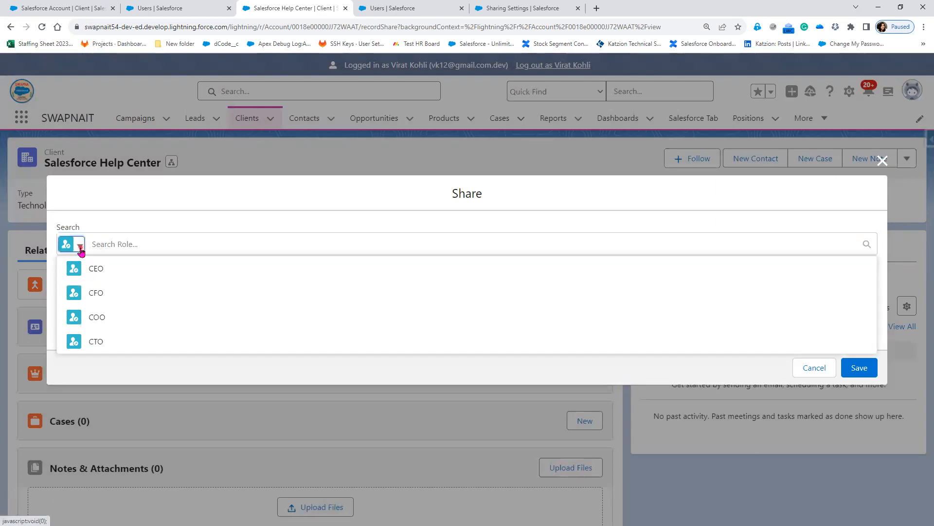
Add CFO as a Role and Subordinates recipient by searching 'CF', then go to All Users.
{"action": "left_click", "coordinate": [85, 251]}
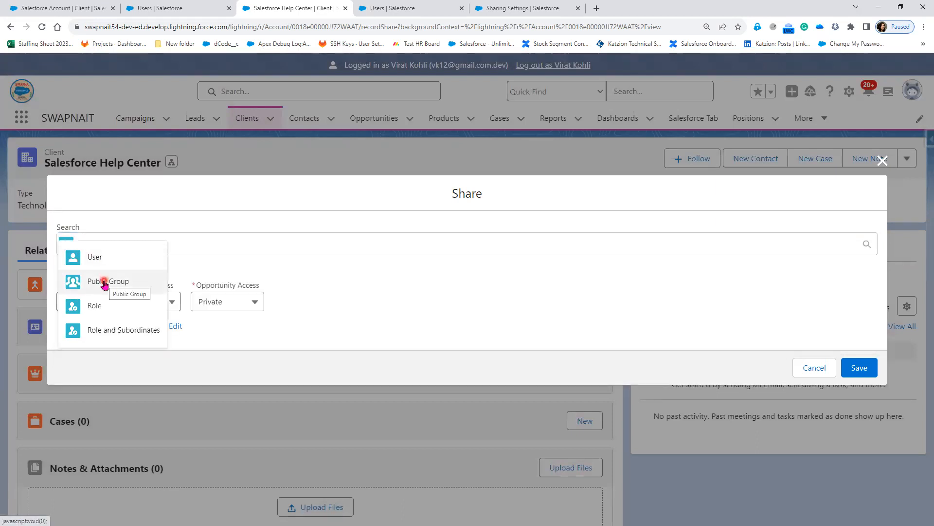
{"action": "left_click", "coordinate": [113, 335]}
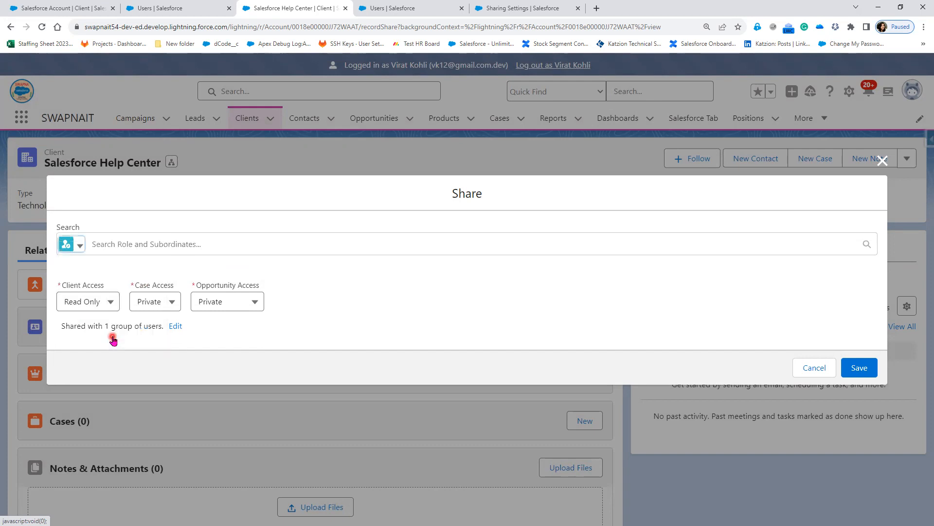
{"action": "left_click", "coordinate": [117, 246]}
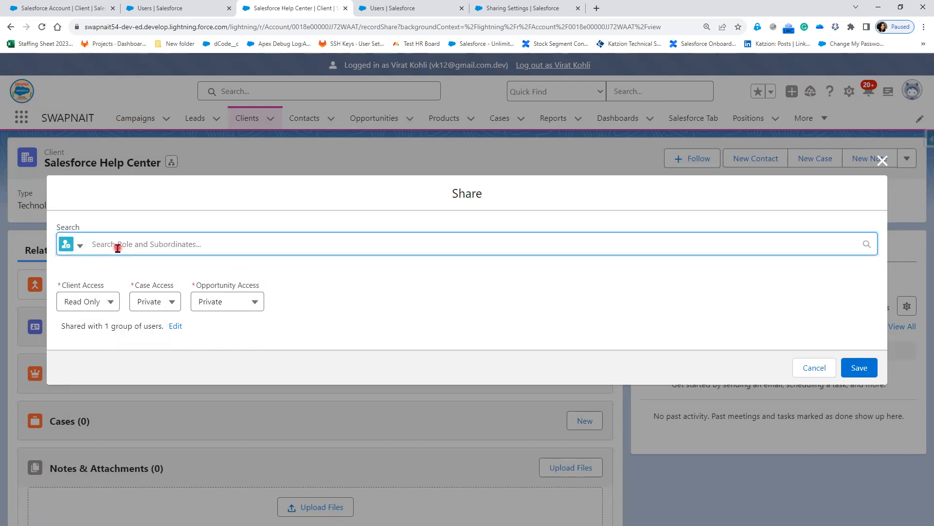
{"action": "type", "text": "CF"}
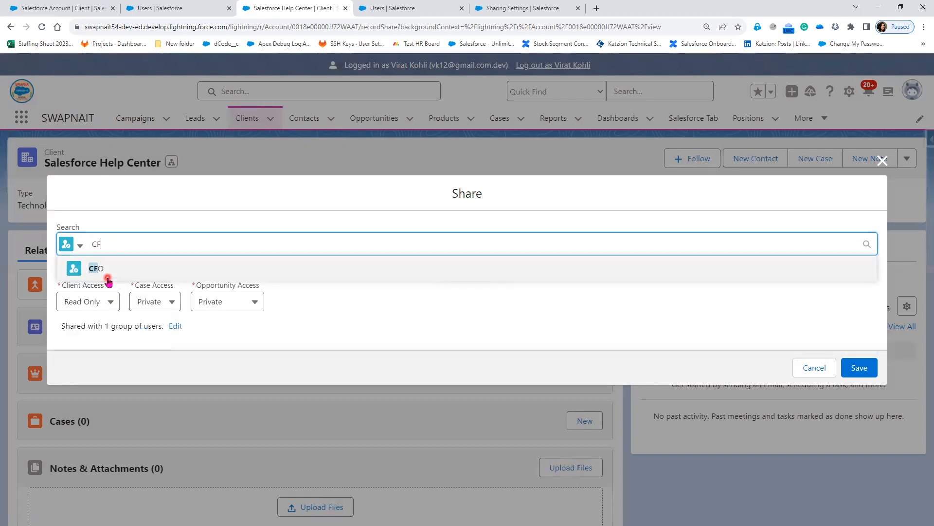
{"action": "left_click", "coordinate": [106, 271]}
{"action": "left_click", "coordinate": [174, 11]}
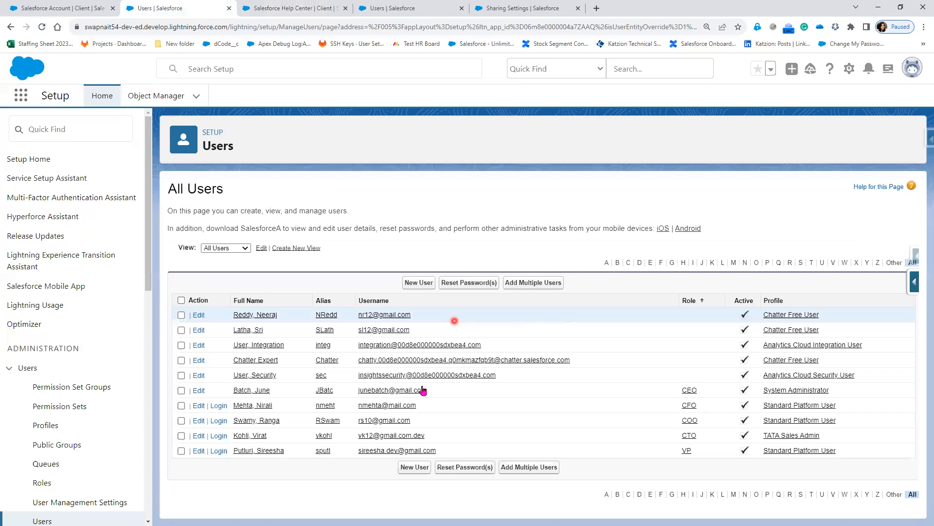
Open Roles from the Setup sidebar in a new browser tab and go to that tab.
{"action": "left_click", "coordinate": [524, 6]}
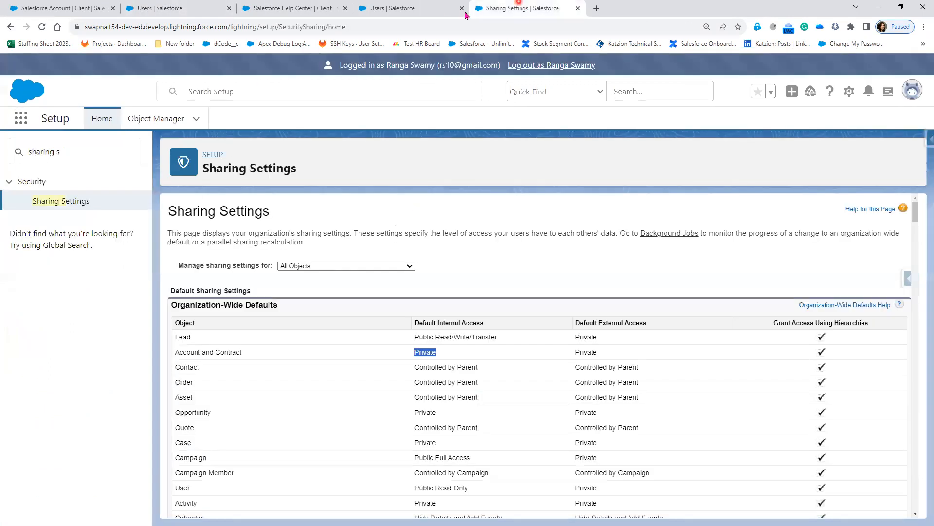
{"action": "left_click", "coordinate": [388, 9]}
{"action": "left_click", "coordinate": [187, 8]}
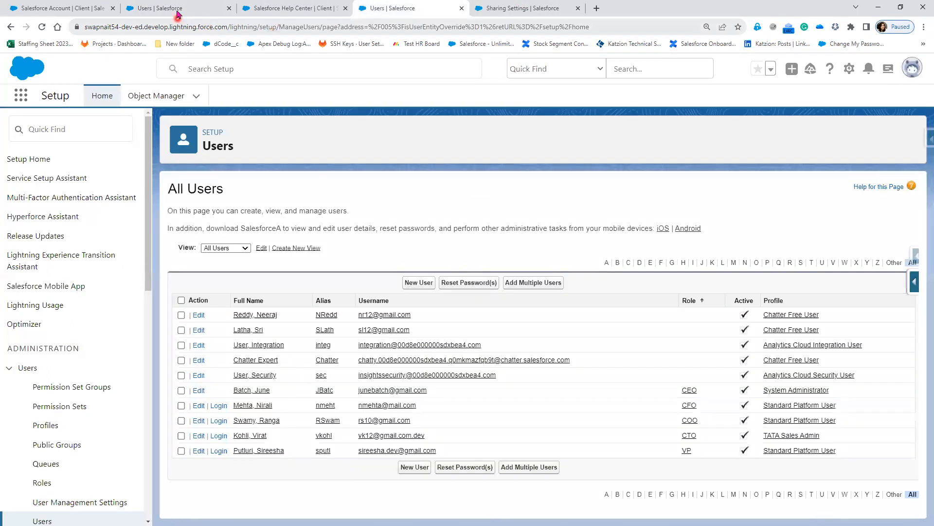
{"action": "right_click", "coordinate": [40, 484]}
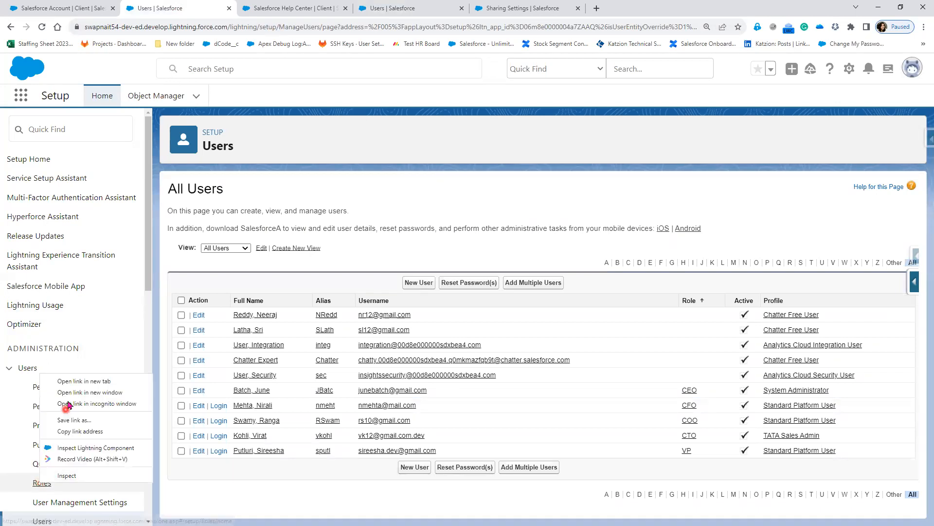
{"action": "left_click", "coordinate": [77, 383]}
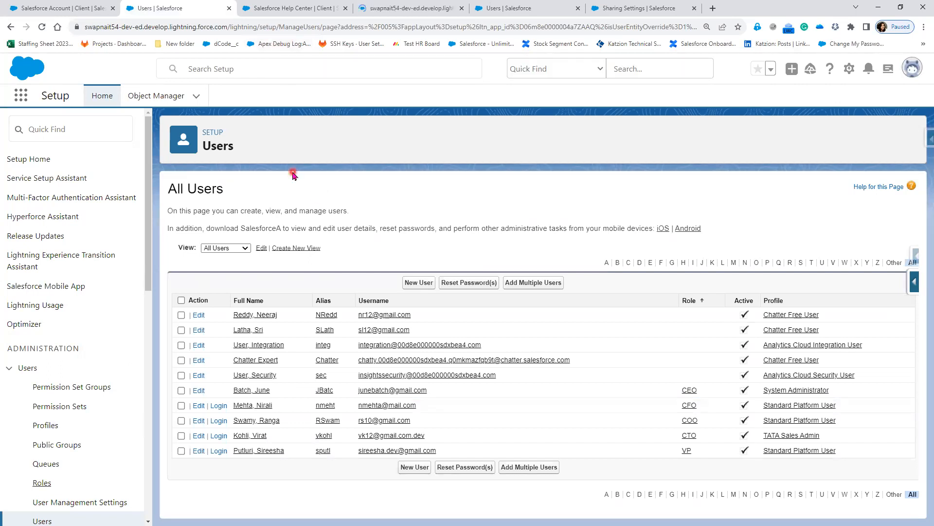
{"action": "left_click", "coordinate": [417, 8]}
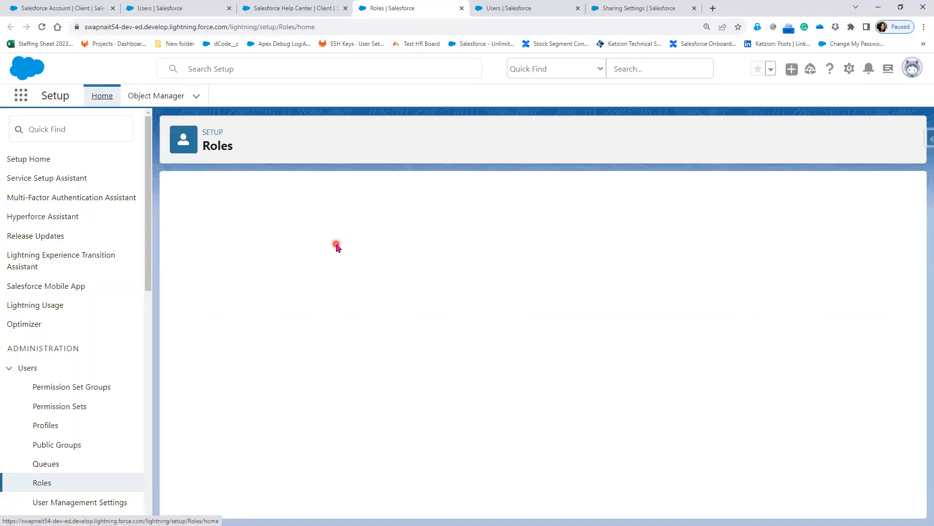
Show the role hierarchy and annotate it: VP under CTO; CFO, COO and CTO under CEO.
{"action": "left_click", "coordinate": [547, 431]}
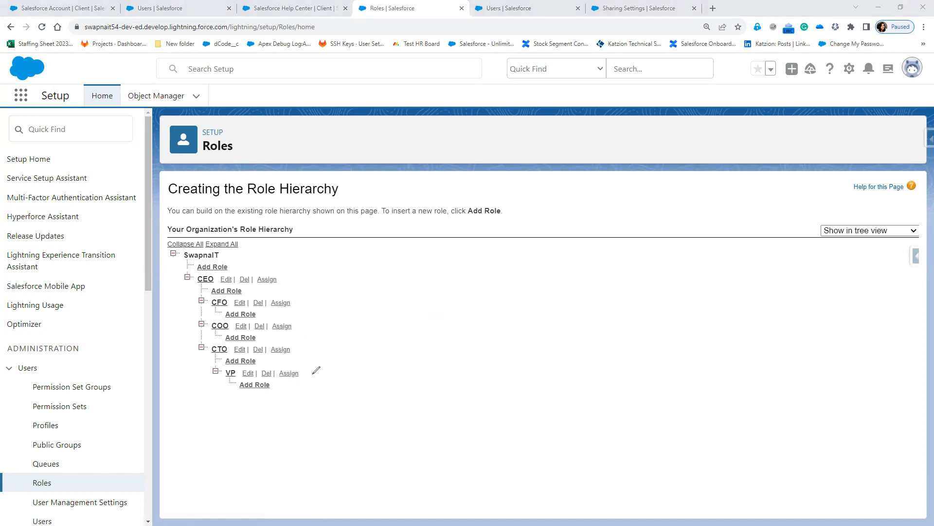
{"action": "mouse_move", "coordinate": [248, 360]}
{"action": "left_mouse_down"}
{"action": "mouse_move", "coordinate": [202, 382]}
{"action": "mouse_move", "coordinate": [305, 403]}
{"action": "left_mouse_up"}
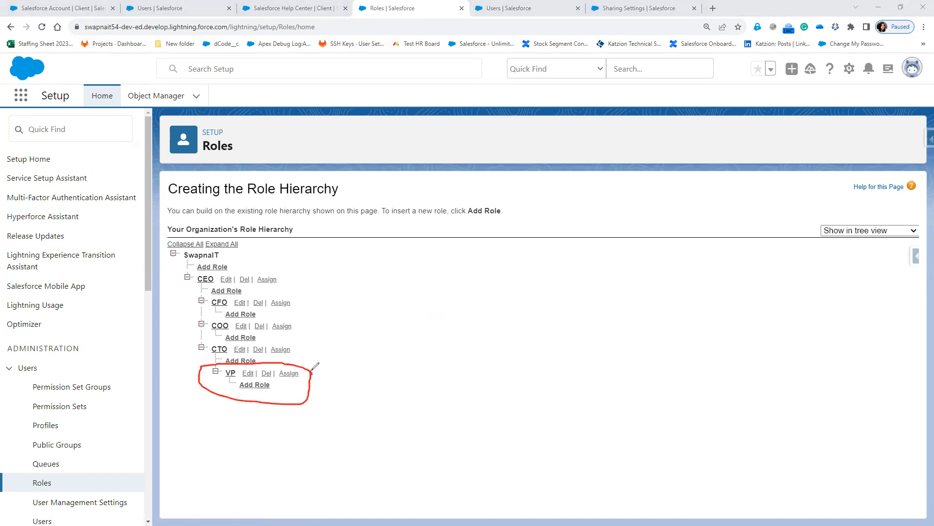
{"action": "mouse_move", "coordinate": [298, 348]}
{"action": "left_mouse_down"}
{"action": "mouse_move", "coordinate": [342, 354]}
{"action": "mouse_move", "coordinate": [385, 328]}
{"action": "mouse_move", "coordinate": [403, 339]}
{"action": "left_mouse_up"}
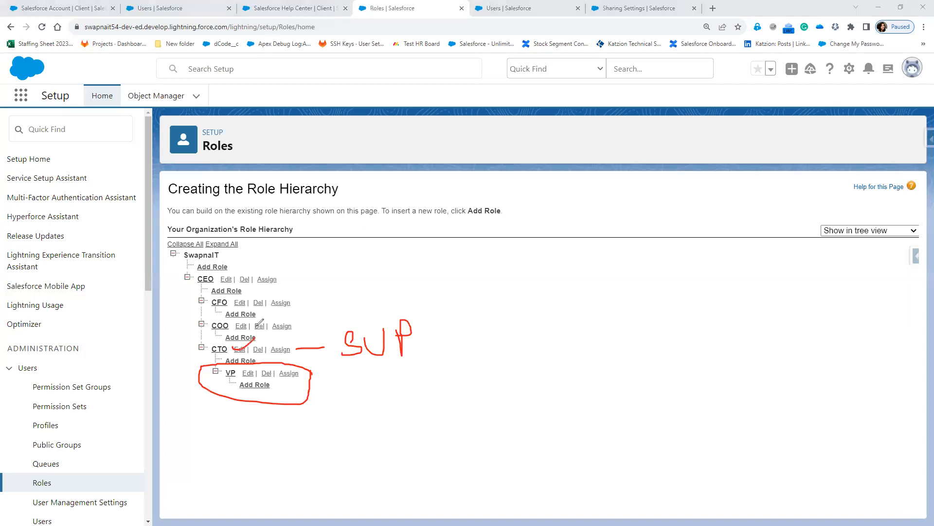
{"action": "mouse_move", "coordinate": [206, 287]}
{"action": "left_mouse_down"}
{"action": "mouse_move", "coordinate": [201, 358]}
{"action": "mouse_move", "coordinate": [238, 361]}
{"action": "mouse_move", "coordinate": [208, 291]}
{"action": "mouse_move", "coordinate": [383, 264]}
{"action": "left_mouse_up"}
{"action": "left_click_drag", "start_coordinate": [395, 264], "coordinate": [406, 280]}
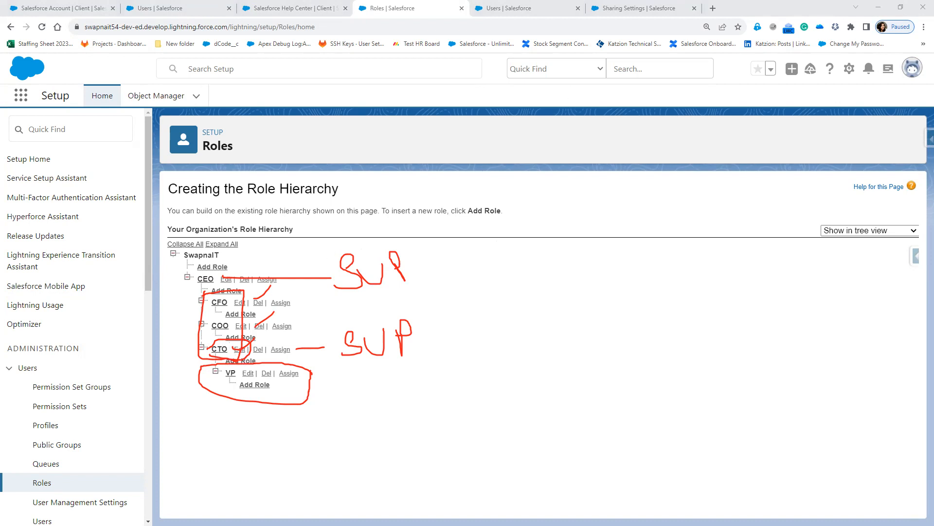
{"action": "key", "text": "Escape"}
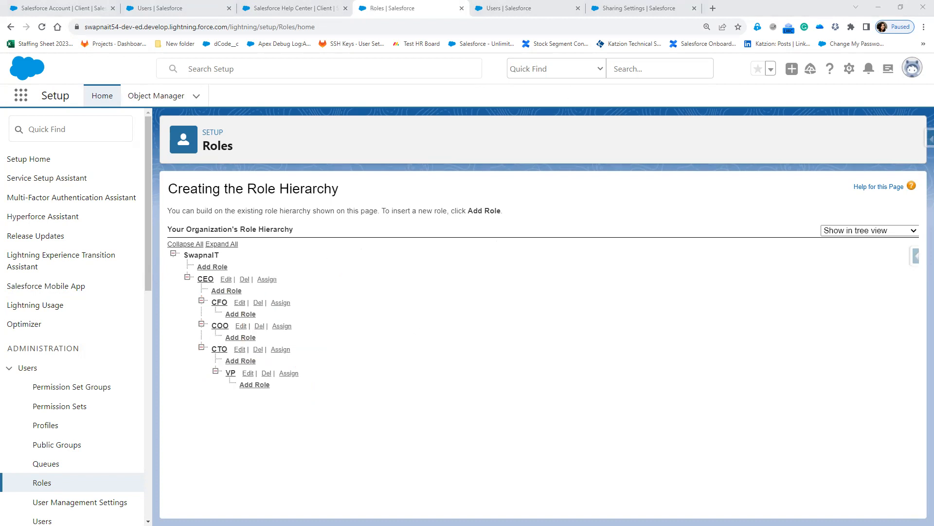
{"action": "left_click", "coordinate": [636, 11]}
In the Help Center Share dialog, replace the CFO role recipient with the CTO role.
{"action": "left_click", "coordinate": [503, 9]}
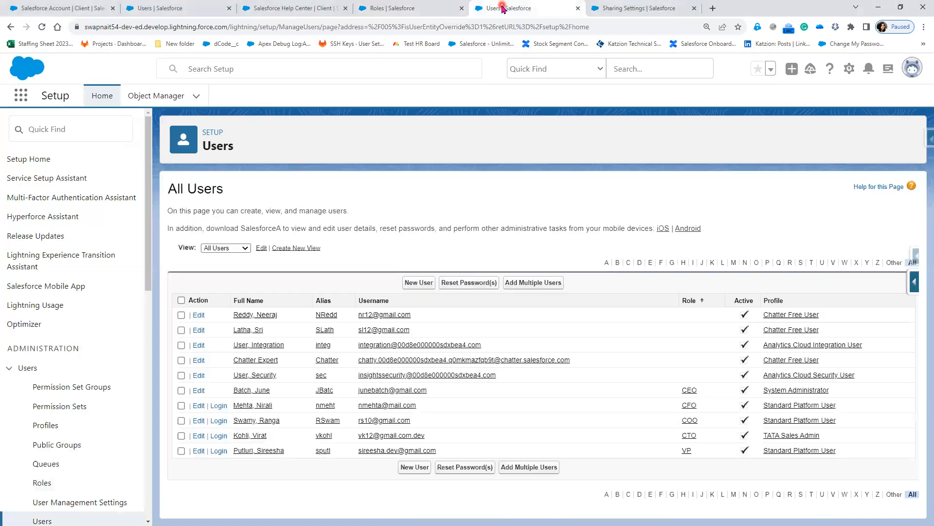
{"action": "left_click", "coordinate": [414, 10]}
{"action": "left_click", "coordinate": [283, 8]}
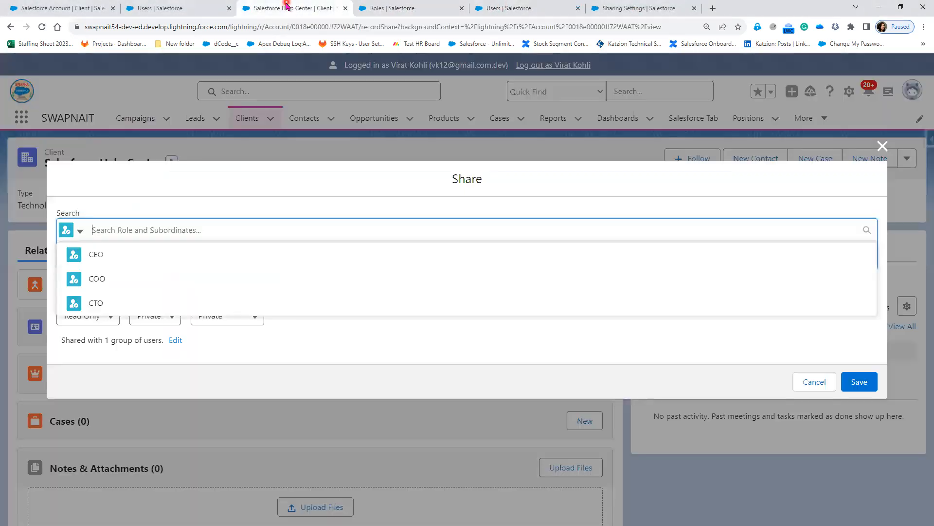
{"action": "left_click", "coordinate": [129, 197]}
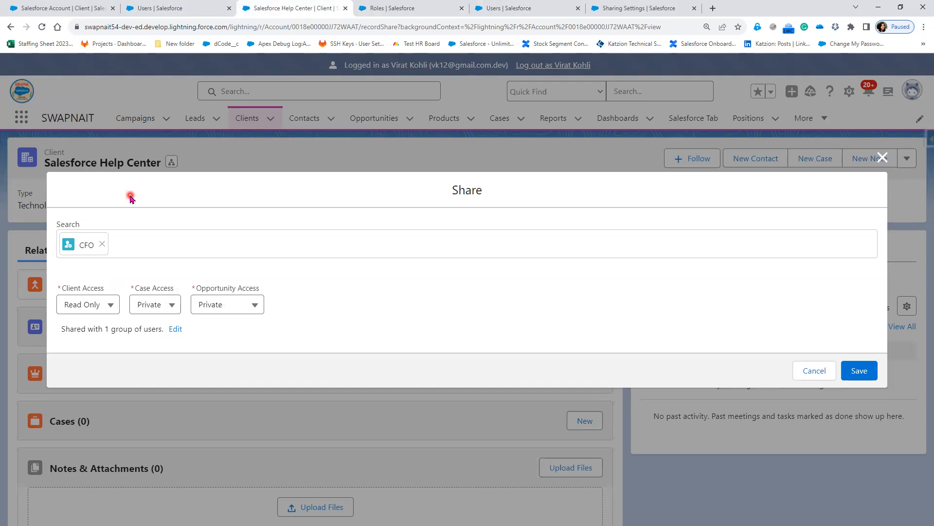
{"action": "left_click", "coordinate": [101, 245]}
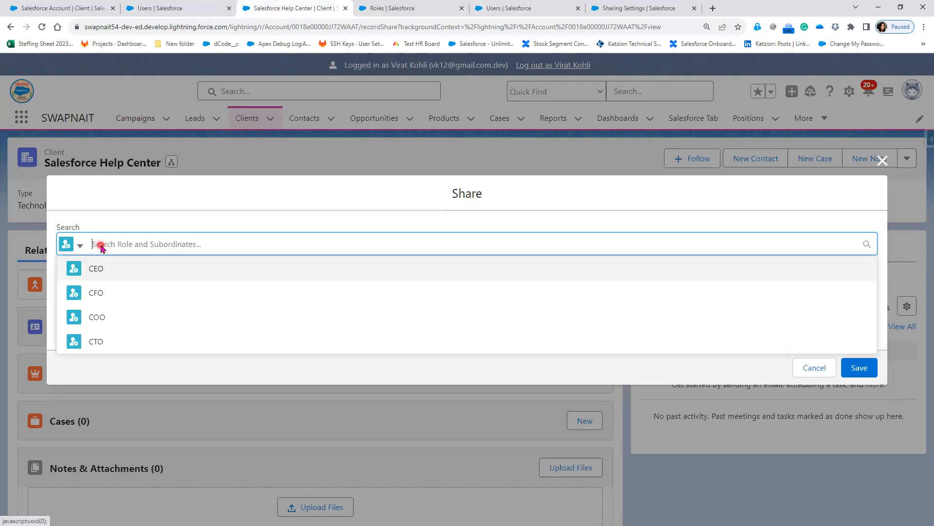
{"action": "left_click", "coordinate": [96, 340]}
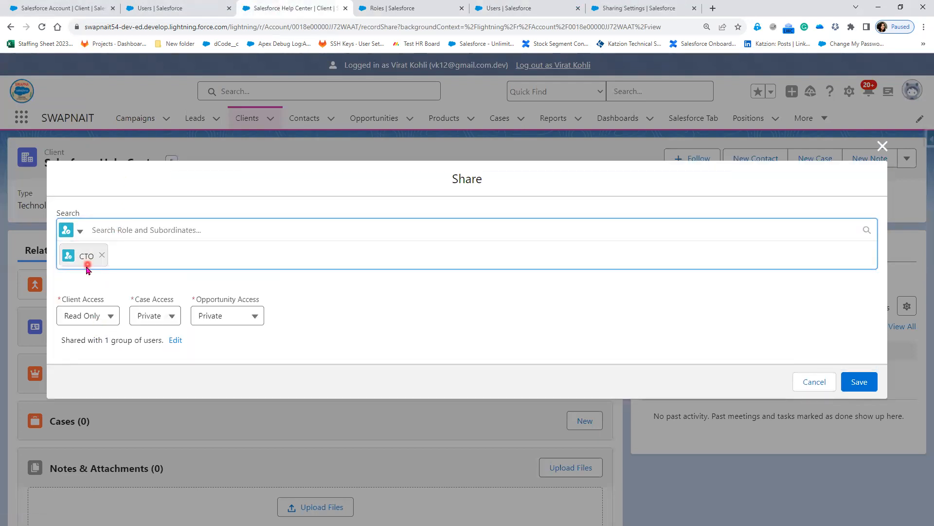
Cross-check the Users list, Salesforce Account record and role hierarchy, then return to Share.
{"action": "left_click", "coordinate": [155, 9]}
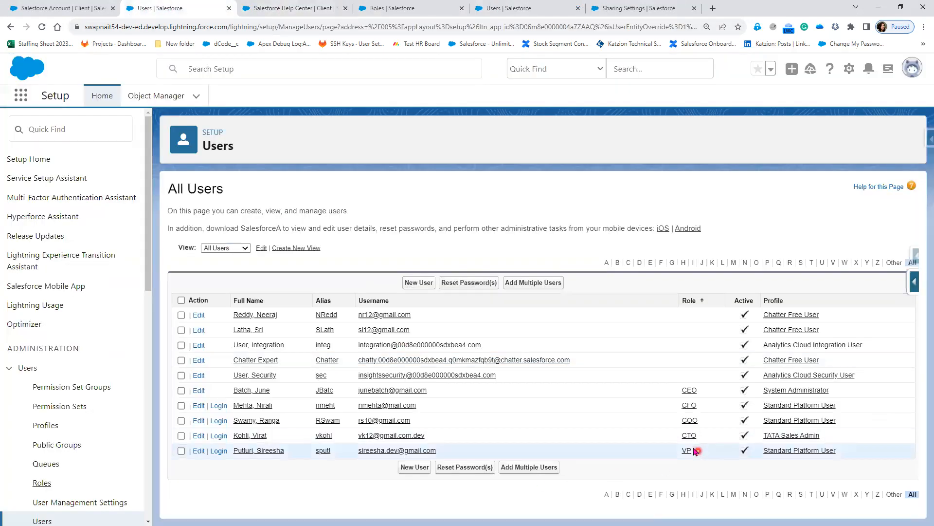
{"action": "left_click", "coordinate": [34, 8]}
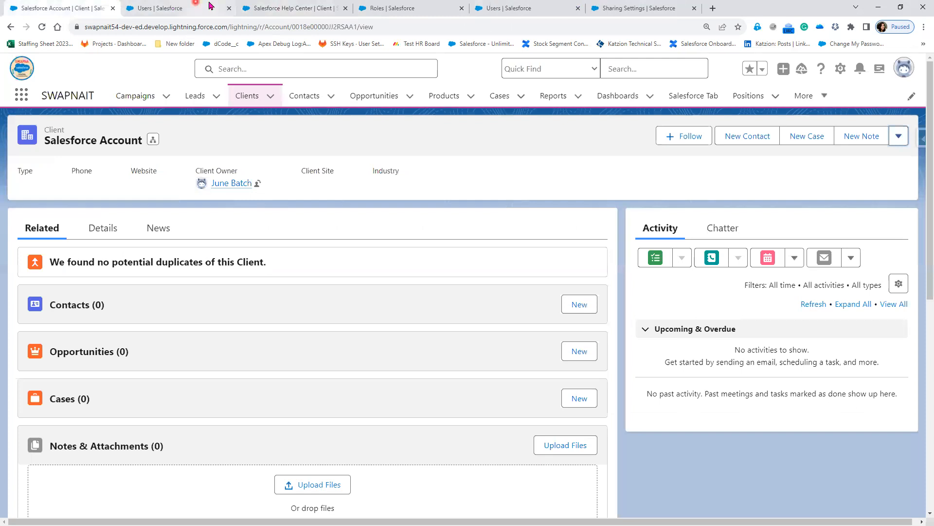
{"action": "left_click", "coordinate": [413, 7]}
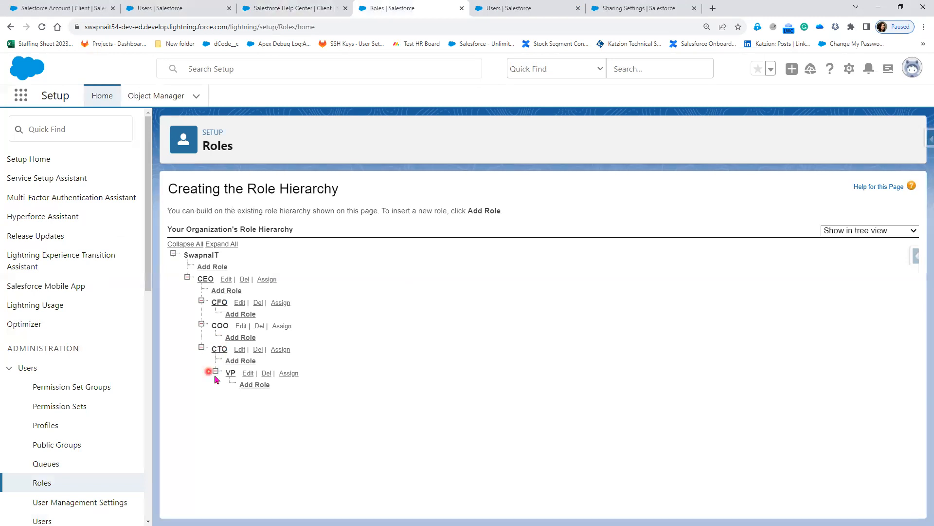
{"action": "left_click", "coordinate": [295, 8]}
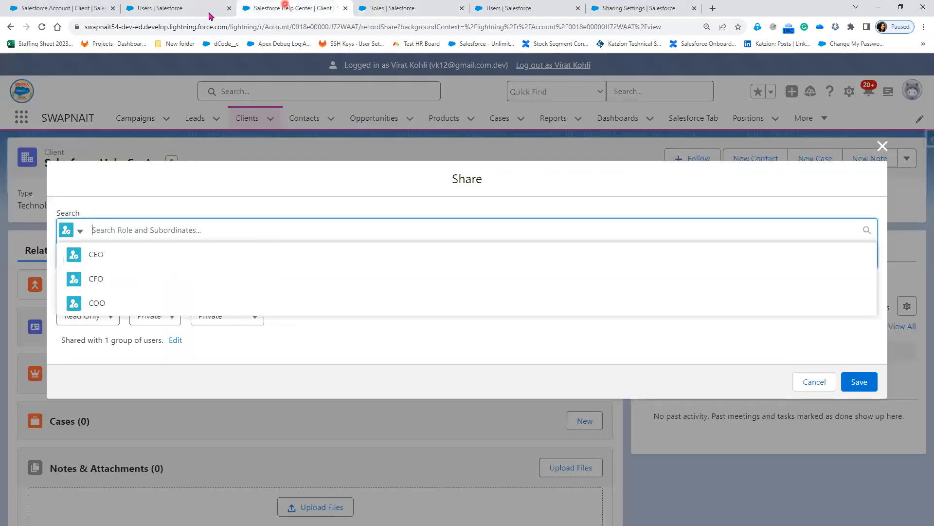
Remove the CTO role from the share recipients and add the CFO role instead.
{"action": "left_click", "coordinate": [78, 231]}
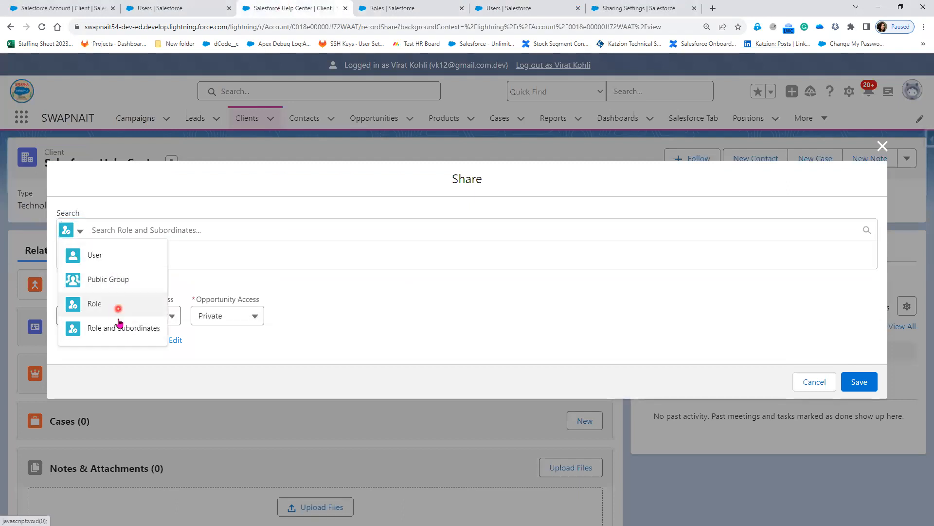
{"action": "left_click", "coordinate": [104, 257]}
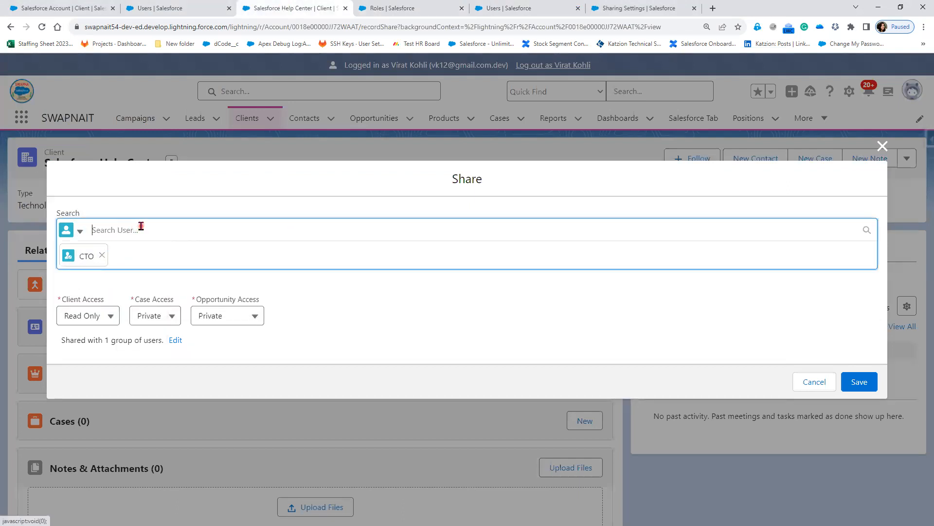
{"action": "left_click", "coordinate": [101, 255]}
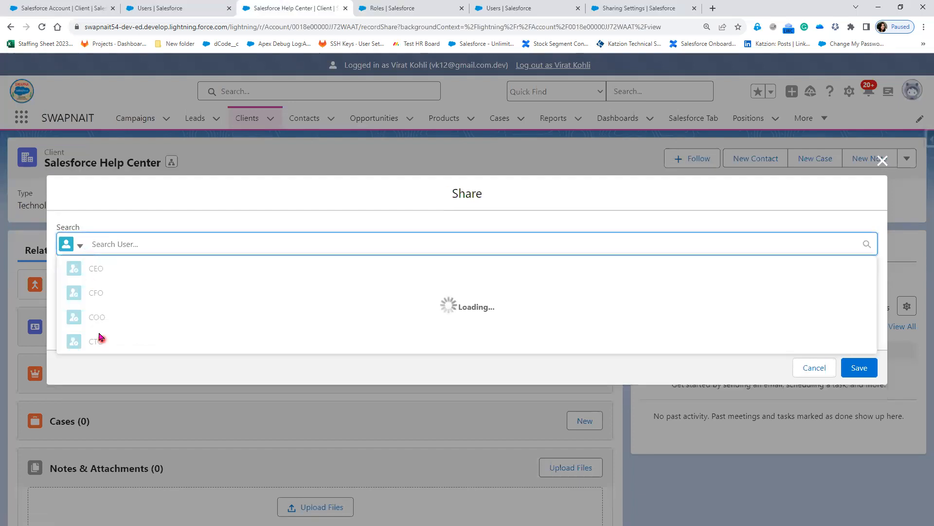
{"action": "left_click", "coordinate": [79, 246]}
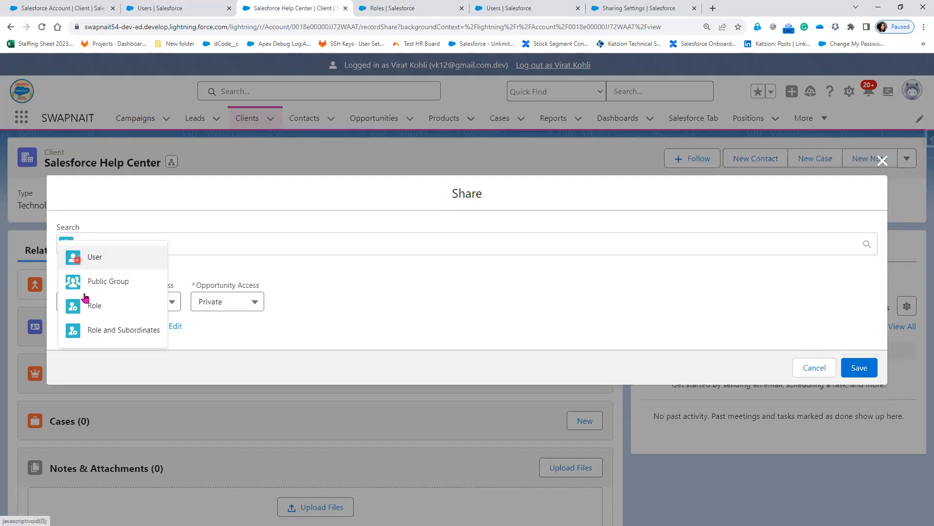
{"action": "left_click", "coordinate": [116, 306]}
{"action": "left_click", "coordinate": [116, 242]}
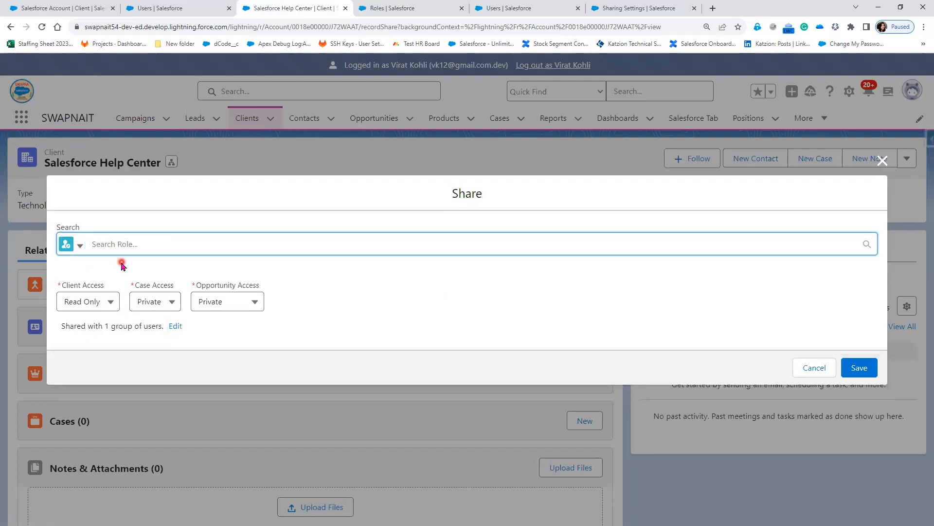
{"action": "type", "text": "C"}
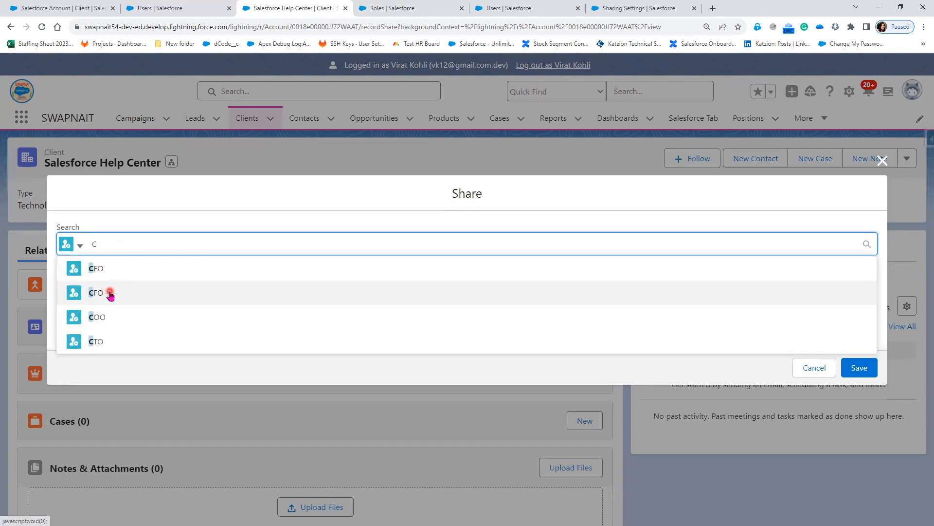
{"action": "left_click", "coordinate": [109, 293]}
Switch the search to Users, search by name and add the CFO user as a recipient.
{"action": "left_click", "coordinate": [81, 230]}
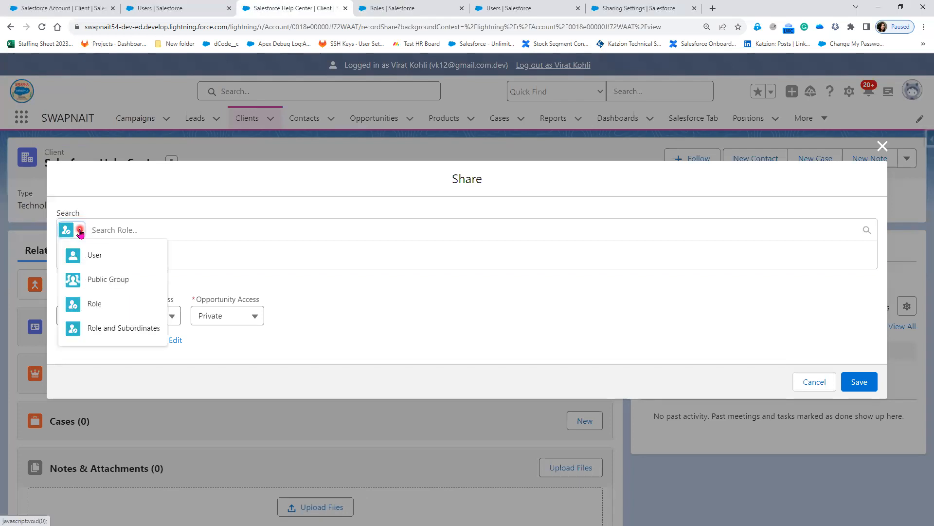
{"action": "left_click", "coordinate": [90, 251]}
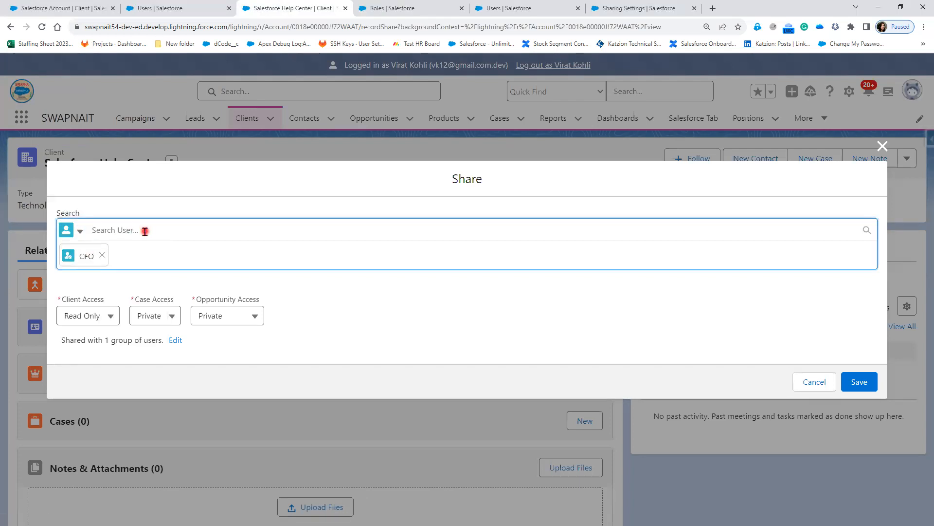
{"action": "type", "text": "Ni"}
{"action": "left_click", "coordinate": [138, 273]}
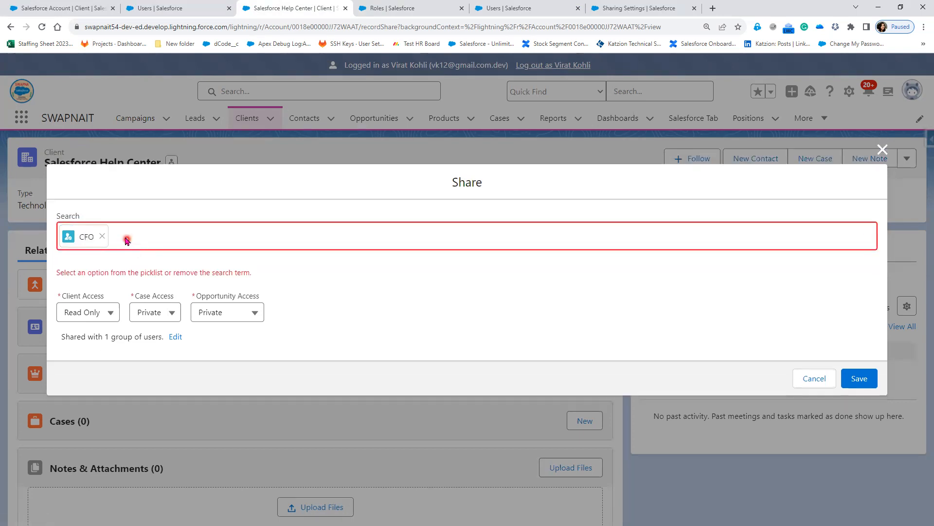
{"action": "left_click", "coordinate": [126, 238]}
{"action": "left_click", "coordinate": [124, 225]}
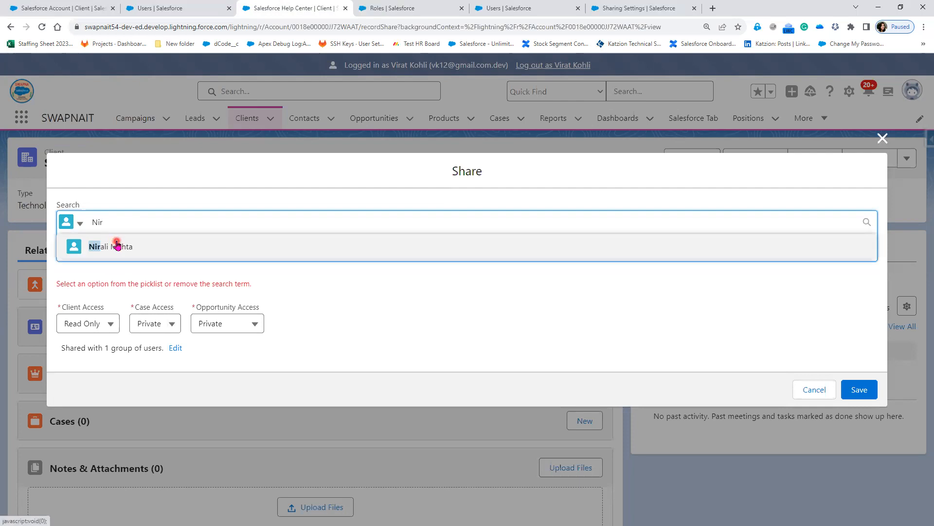
{"action": "left_click", "coordinate": [117, 244]}
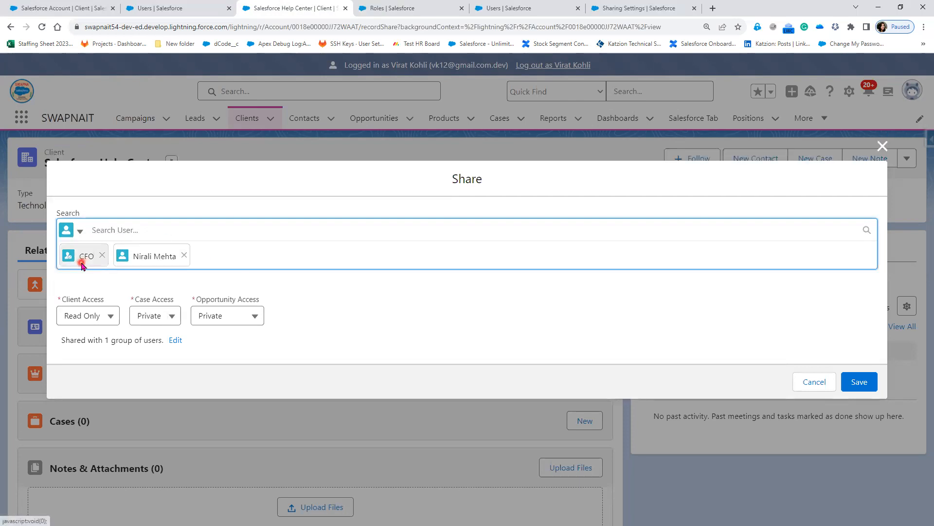
{"action": "left_click", "coordinate": [144, 262]}
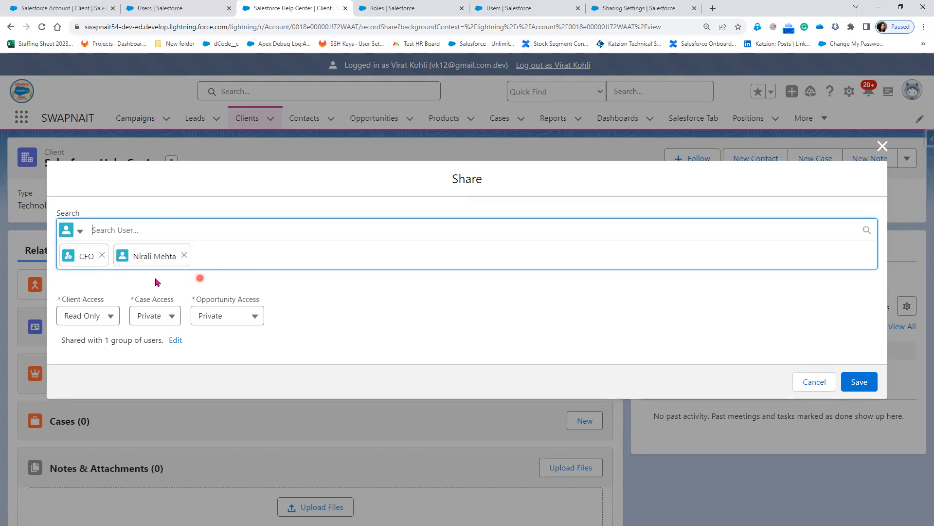
Remove the CFO role pill so only the CFO user remains, checking the requirement slide.
{"action": "left_click", "coordinate": [80, 233]}
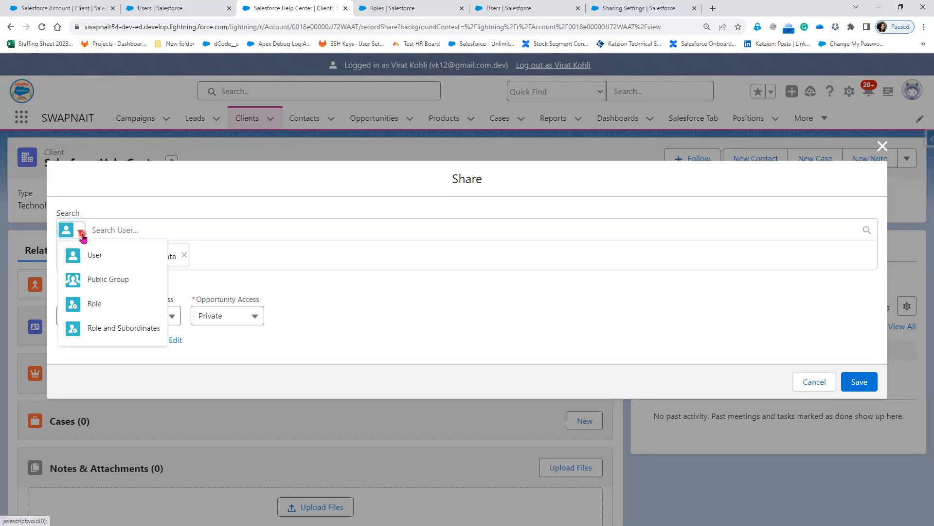
{"action": "left_click", "coordinate": [145, 267]}
{"action": "left_click", "coordinate": [102, 255]}
{"action": "left_click", "coordinate": [119, 267]}
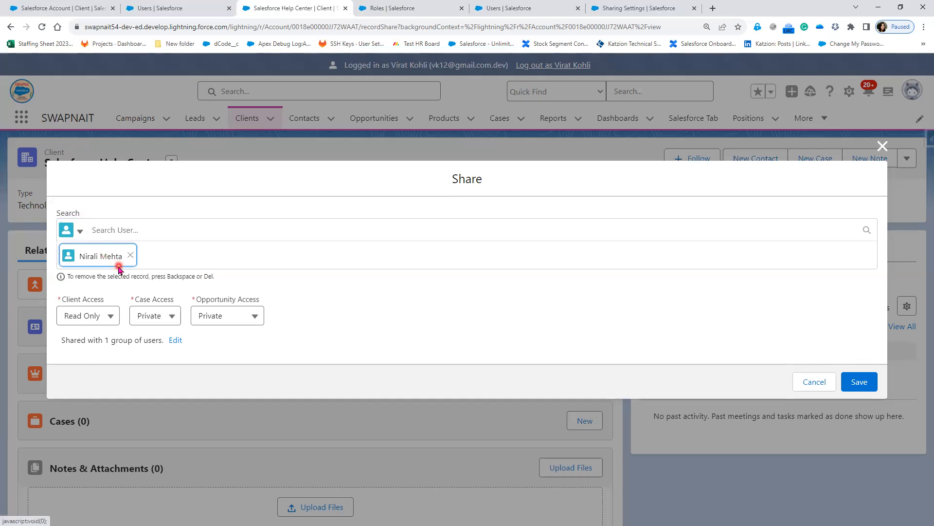
{"action": "left_click", "coordinate": [103, 277]}
{"action": "left_click", "coordinate": [77, 328]}
{"action": "key", "text": "alt+Tab"}
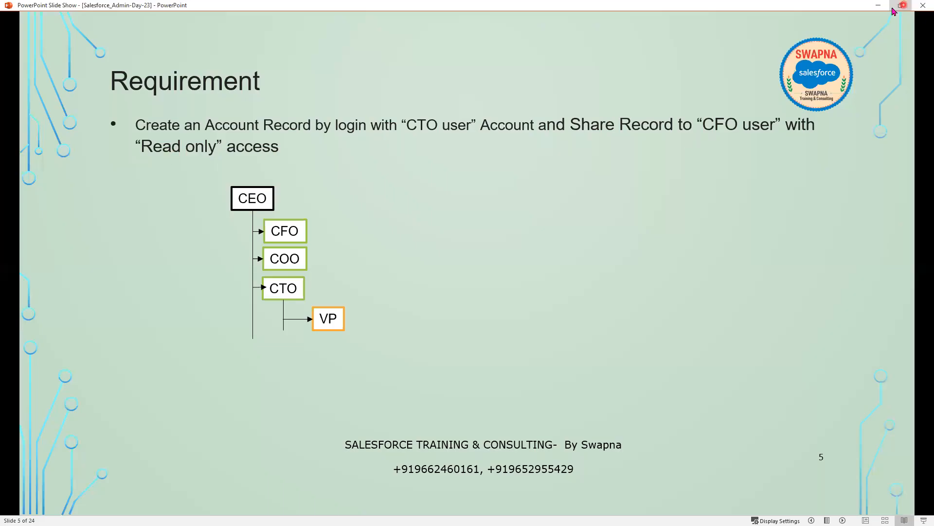
{"action": "left_click", "coordinate": [879, 4]}
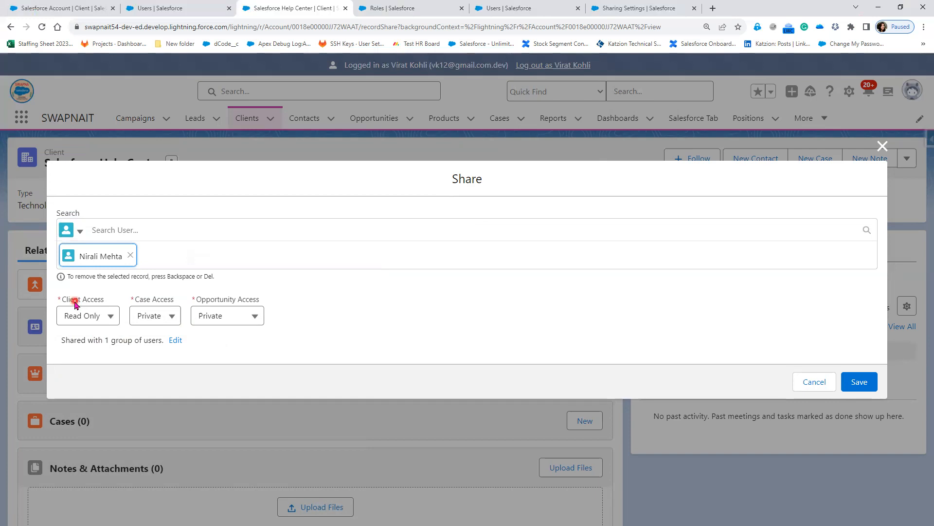
Set both Case Access and Opportunity Access to Read/Write for the CFO user.
{"action": "left_click", "coordinate": [160, 303]}
{"action": "left_click", "coordinate": [149, 325]}
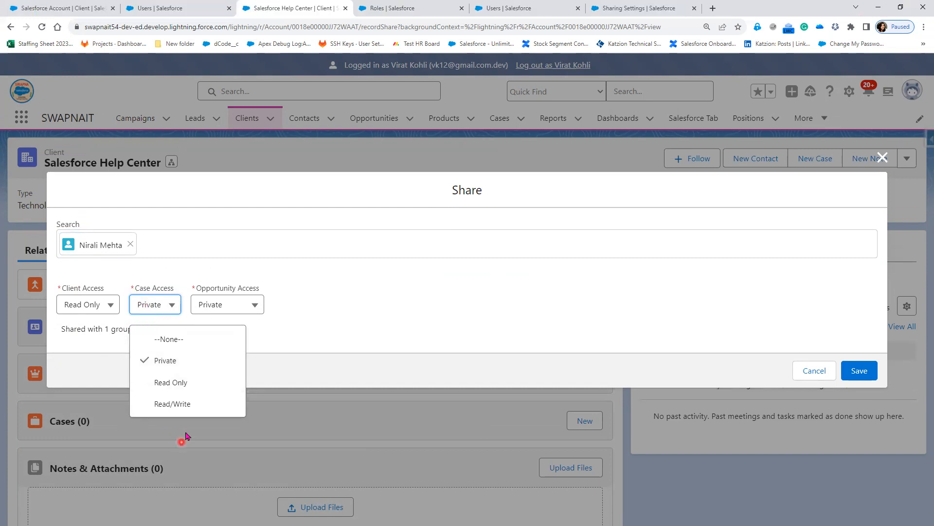
{"action": "left_click", "coordinate": [188, 409]}
{"action": "left_click", "coordinate": [244, 307]}
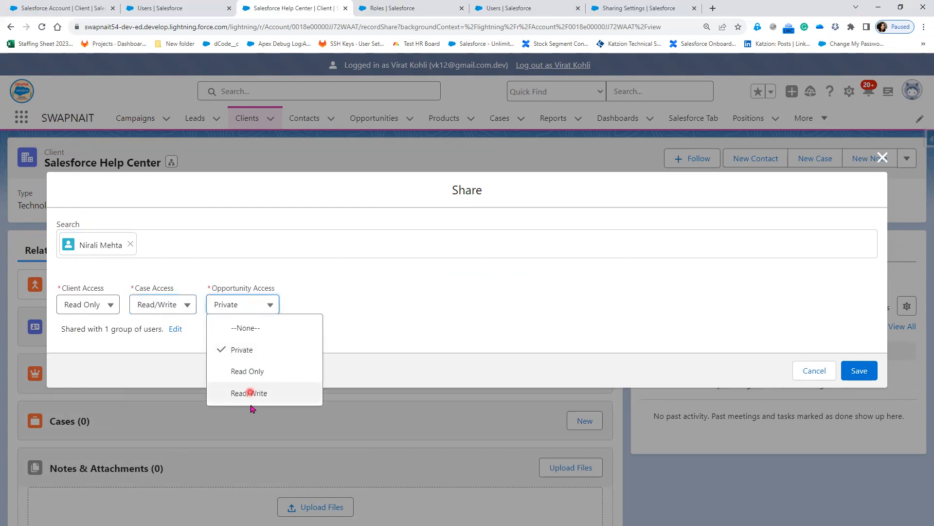
{"action": "left_click", "coordinate": [252, 395]}
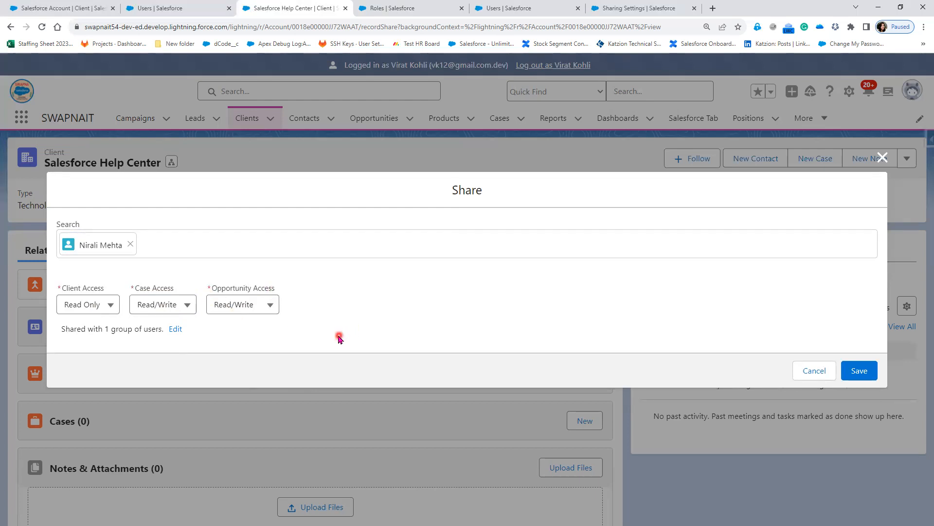
Review who the client is already shared with, then save the new share.
{"action": "left_click_drag", "start_coordinate": [61, 327], "coordinate": [187, 335]}
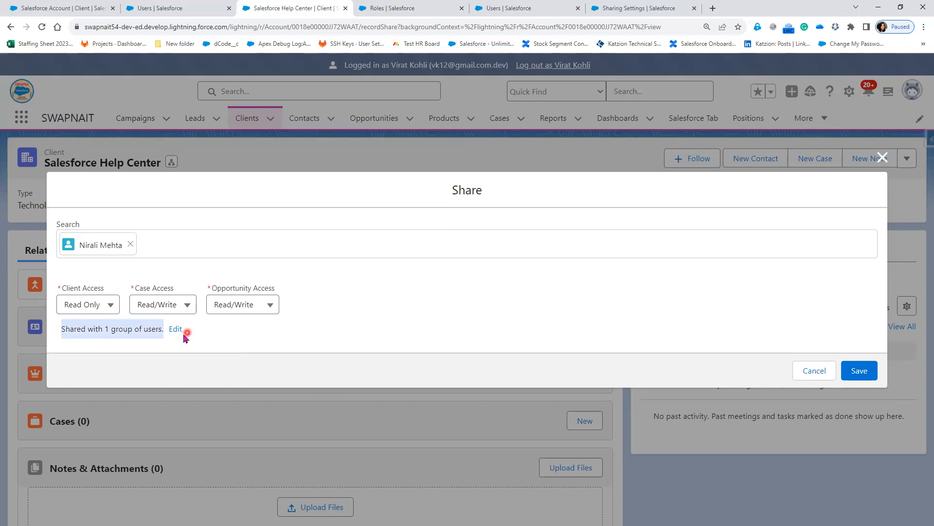
{"action": "left_click", "coordinate": [177, 330]}
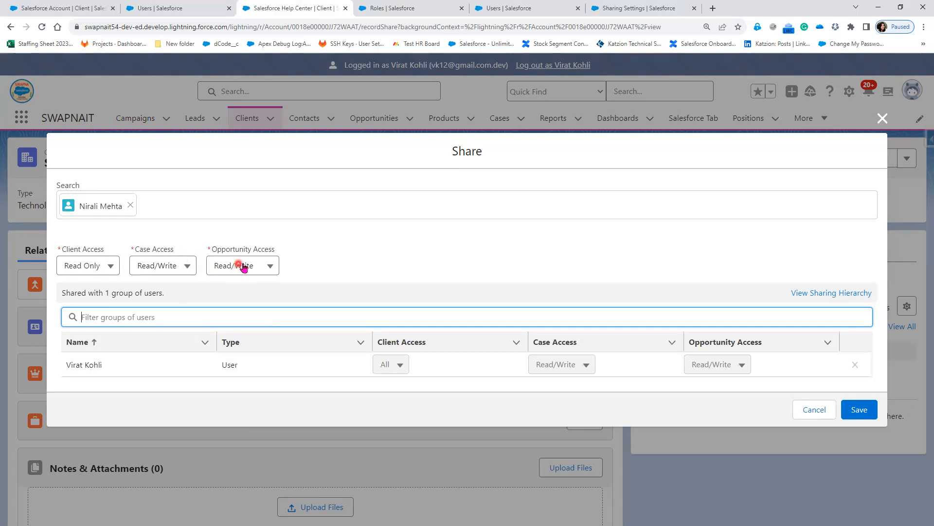
{"action": "left_click", "coordinate": [871, 416]}
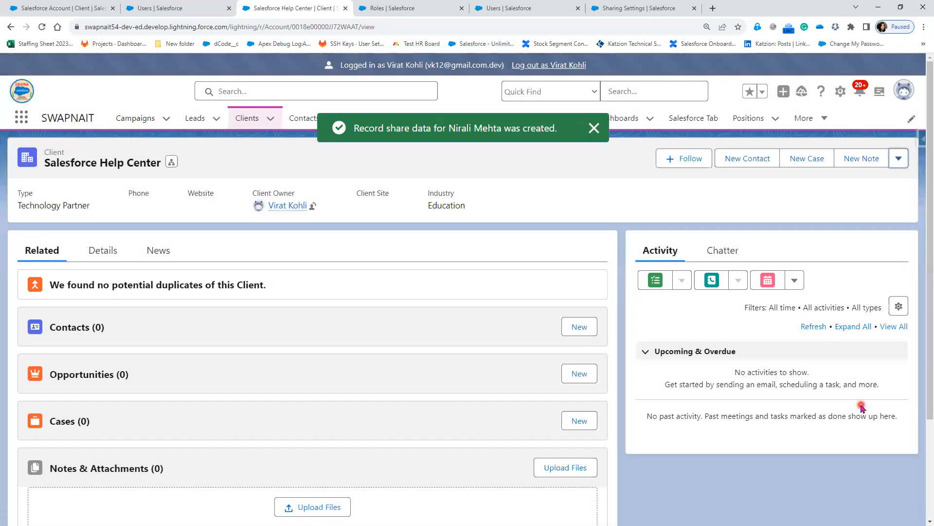
Open Sharing for Salesforce Help Center and list the 2 groups of users it is shared with.
{"action": "left_click", "coordinate": [811, 430]}
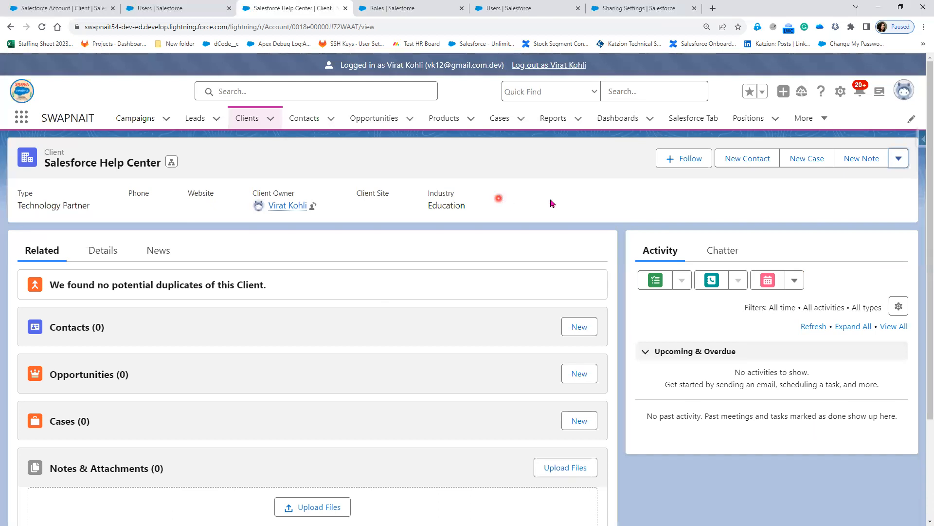
{"action": "left_click", "coordinate": [905, 168]}
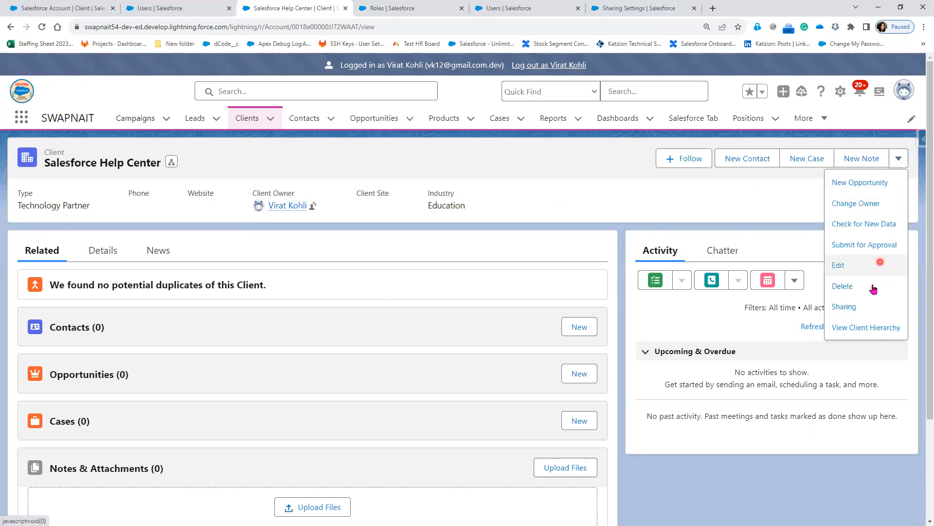
{"action": "left_click", "coordinate": [864, 308]}
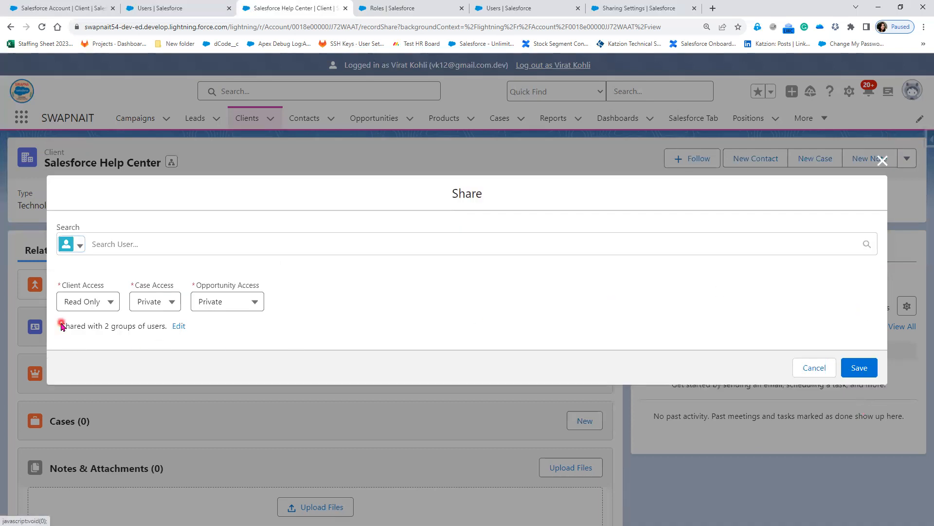
{"action": "left_click_drag", "start_coordinate": [61, 323], "coordinate": [166, 330]}
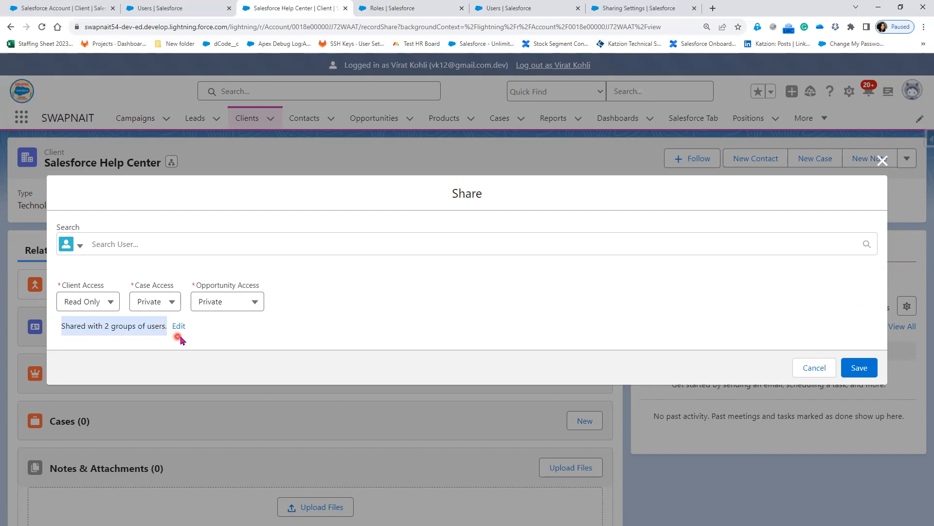
{"action": "left_click", "coordinate": [179, 326]}
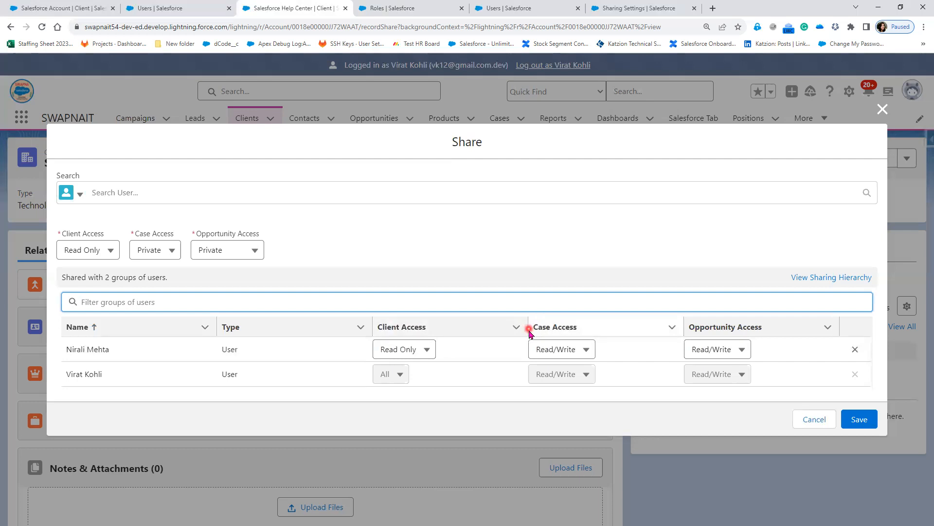
{"action": "left_click", "coordinate": [857, 413]}
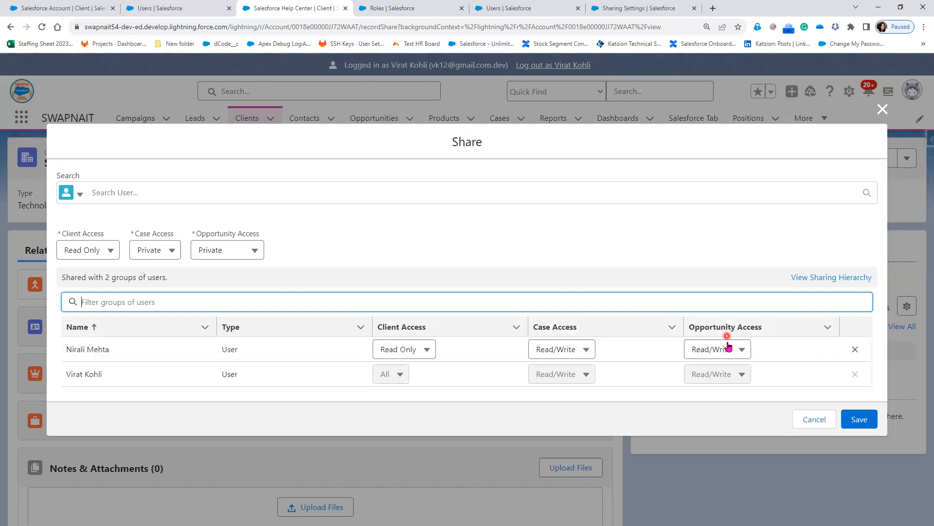
Save the sharing, end the CTO user's session, and sign back in as administrator.
{"action": "left_click", "coordinate": [860, 419]}
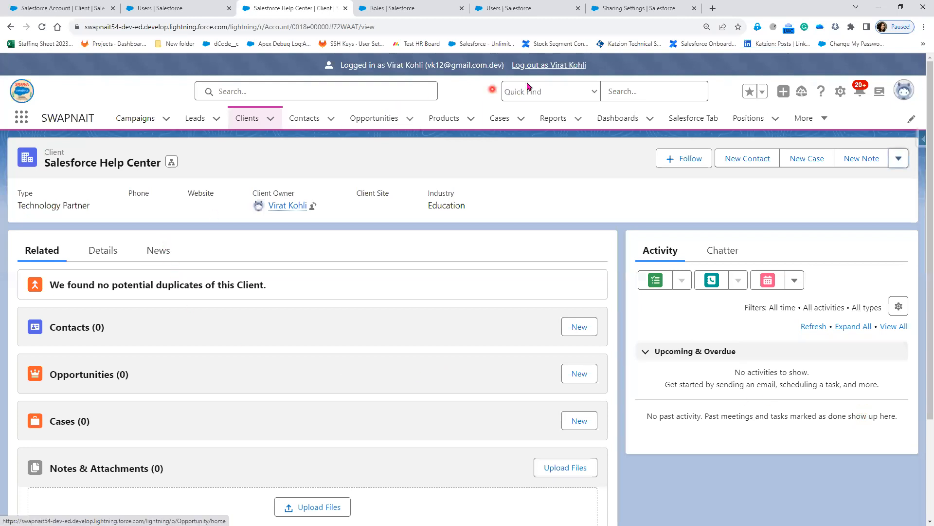
{"action": "left_click", "coordinate": [551, 70]}
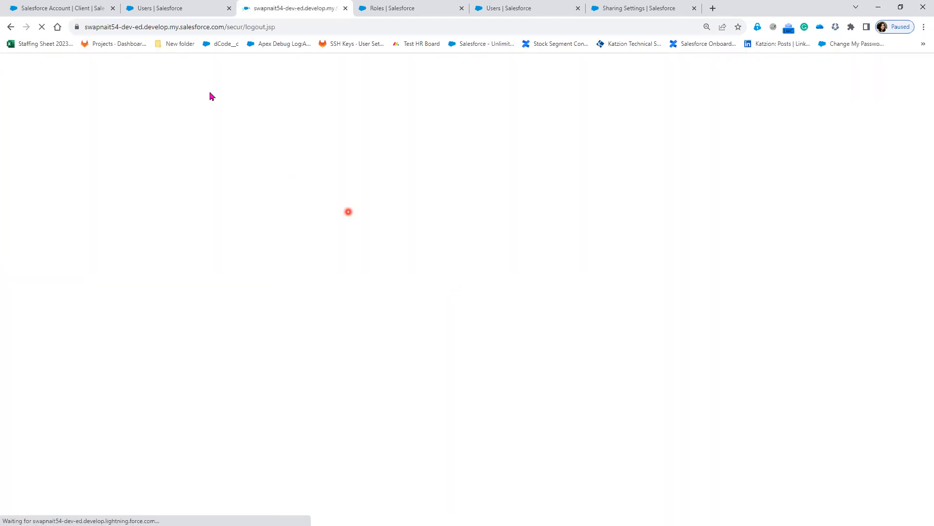
{"action": "left_click", "coordinate": [170, 9]}
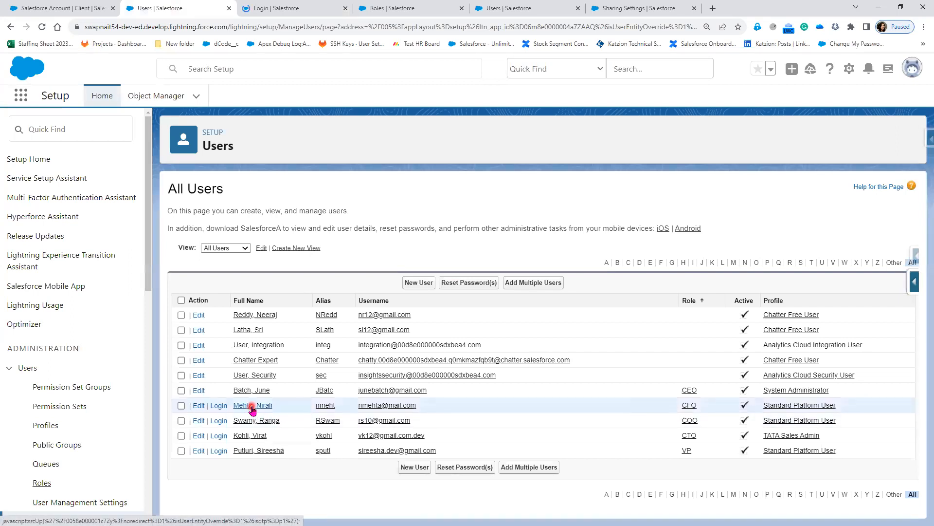
{"action": "left_click", "coordinate": [214, 407]}
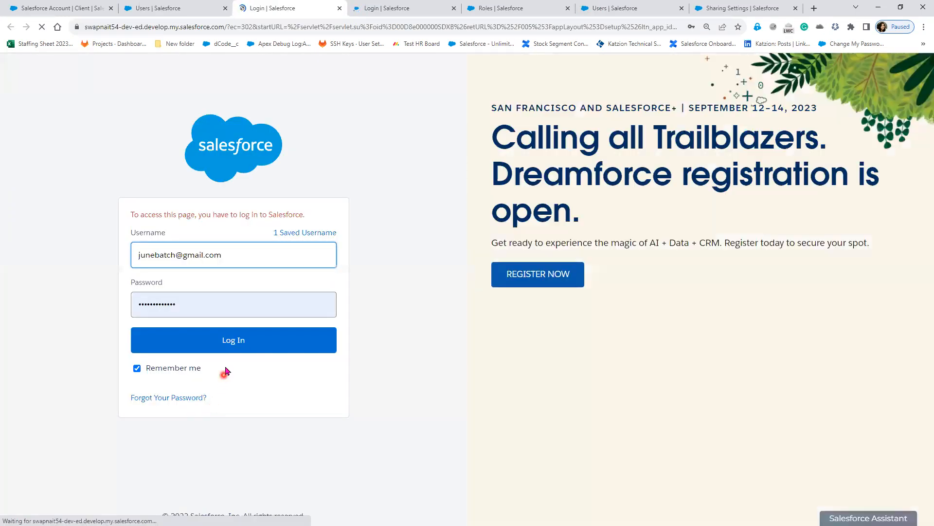
{"action": "left_click", "coordinate": [233, 350]}
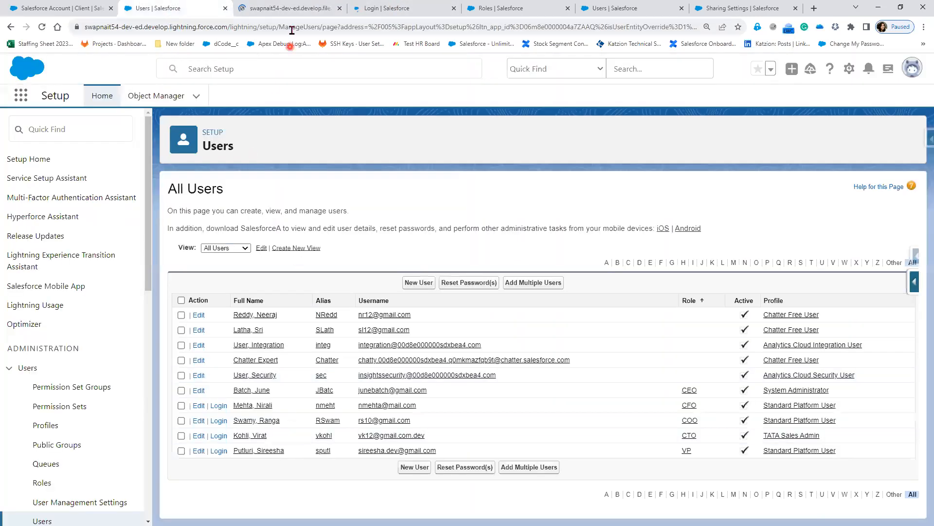
Decline saving credentials, switch to Lightning Experience, and go to the Clients list.
{"action": "left_click", "coordinate": [284, 10]}
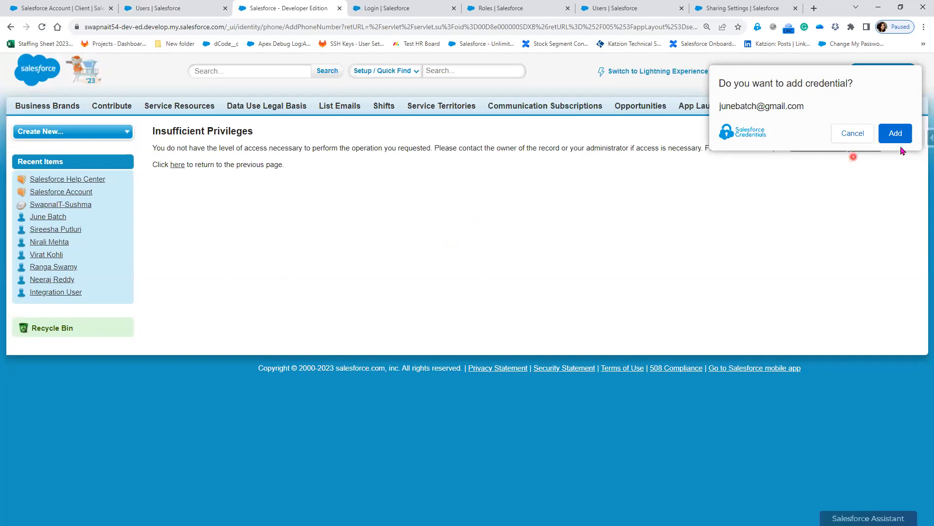
{"action": "left_click", "coordinate": [854, 133]}
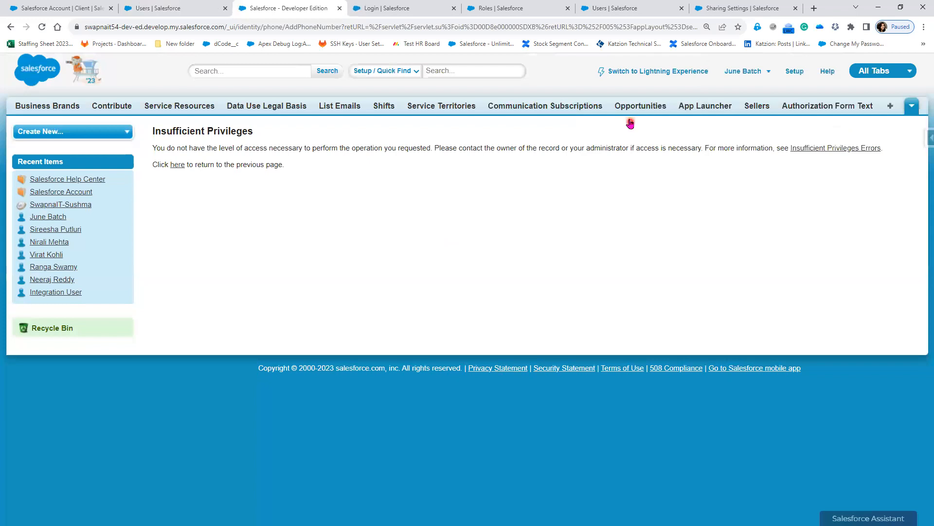
{"action": "left_click", "coordinate": [630, 72]}
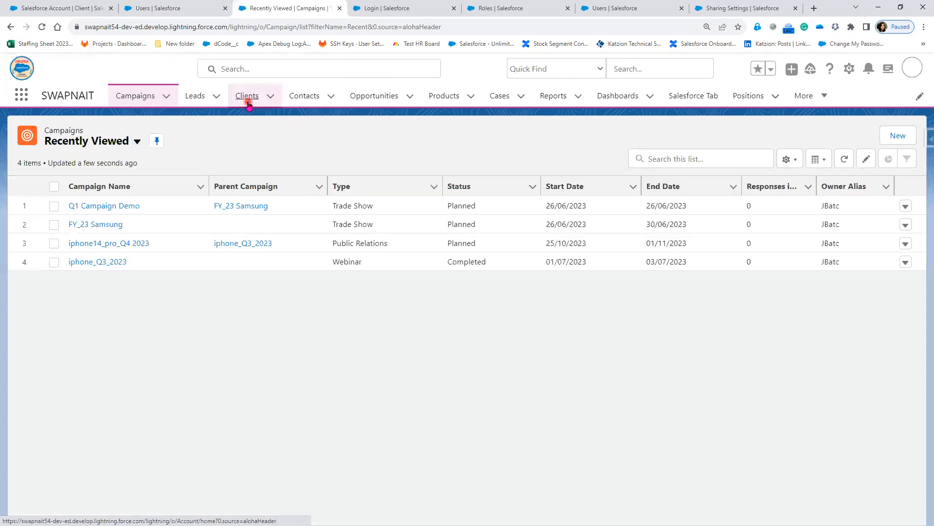
{"action": "left_click", "coordinate": [248, 100]}
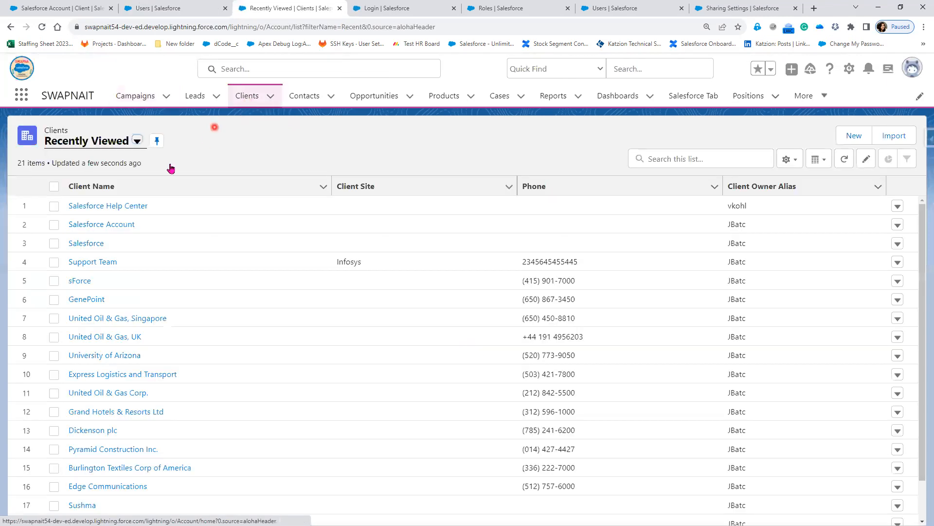
Log in as the CFO user and show the All Customers client list view.
{"action": "left_click", "coordinate": [175, 9]}
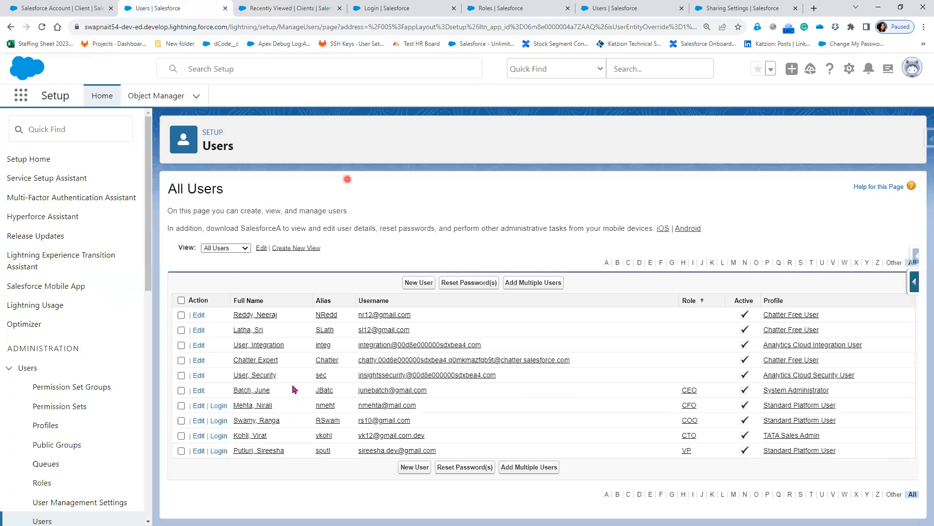
{"action": "left_click", "coordinate": [218, 405]}
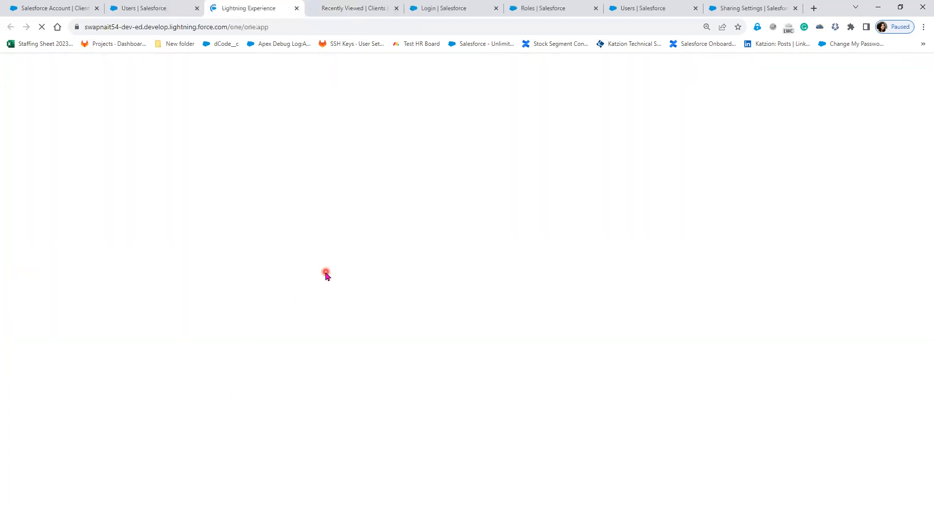
{"action": "left_click", "coordinate": [355, 10]}
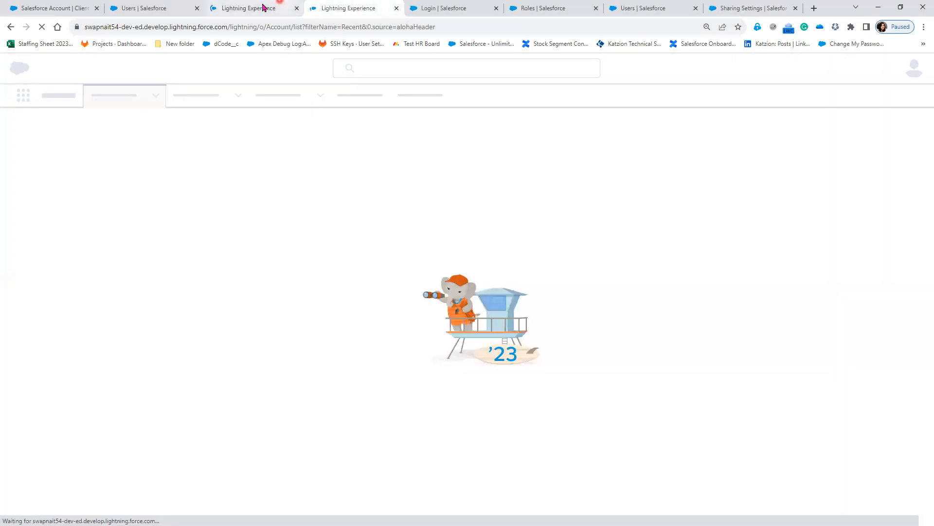
{"action": "left_click", "coordinate": [263, 8]}
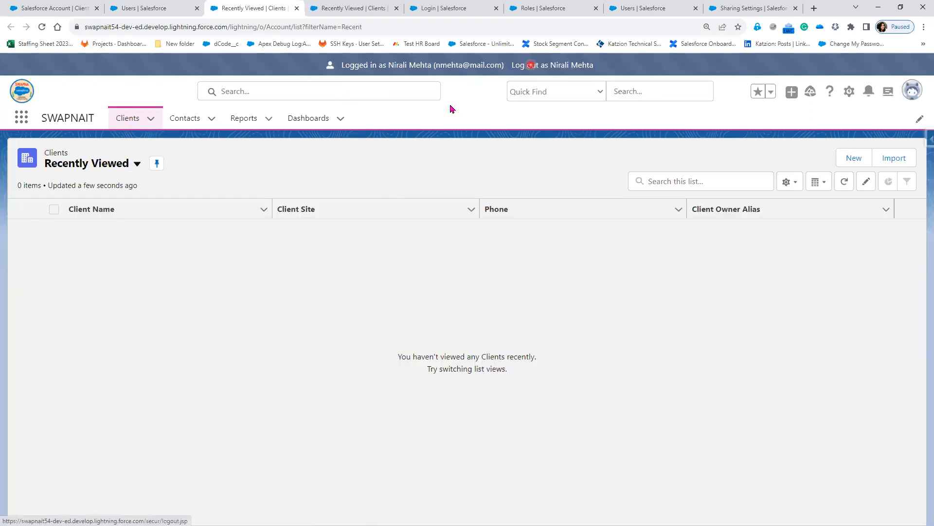
{"action": "left_click", "coordinate": [137, 163]}
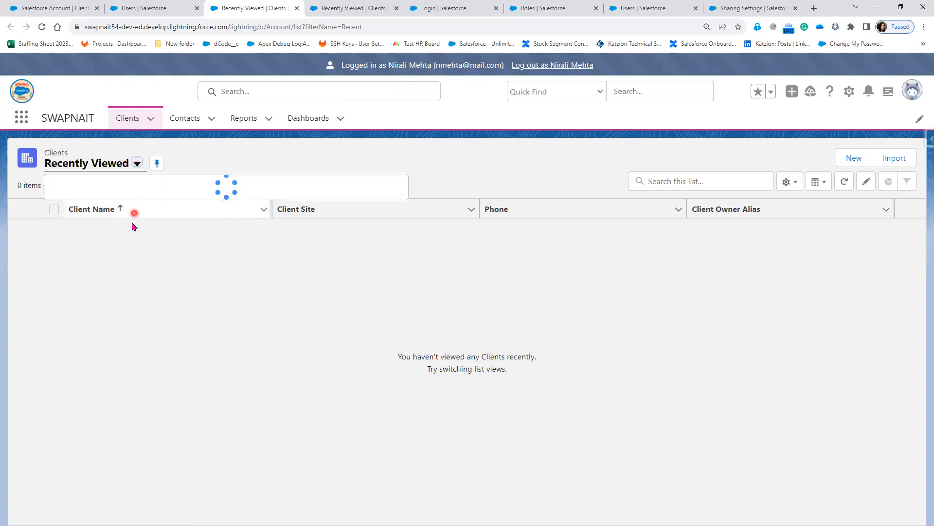
{"action": "left_click", "coordinate": [120, 209]}
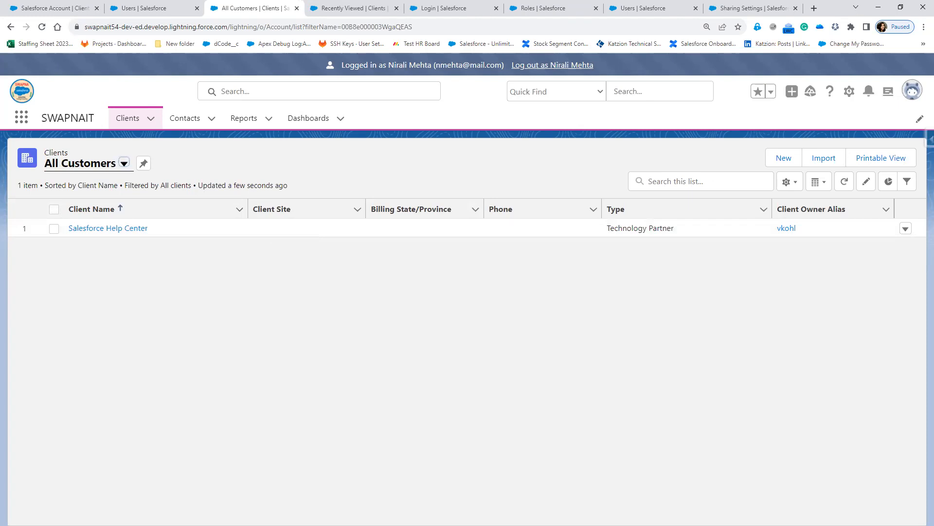
Switch to the empty new 73 note in Notepad++.
{"action": "key", "text": "alt+Tab"}
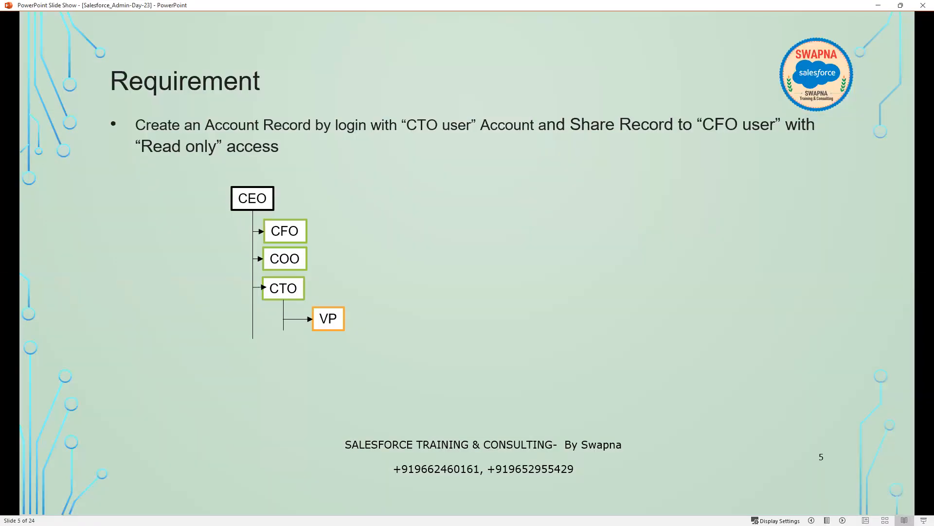
{"action": "key", "text": "alt+Tab"}
{"action": "left_click", "coordinate": [160, 180]}
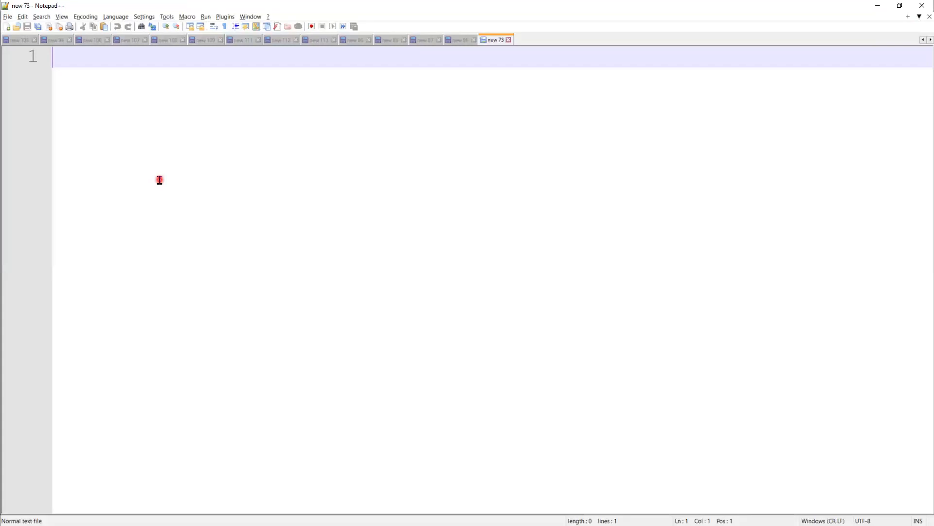
Type 'Manula sharing is only availablr on Individual Records' into the note, fixing typos.
{"action": "type", "text": "Man"}
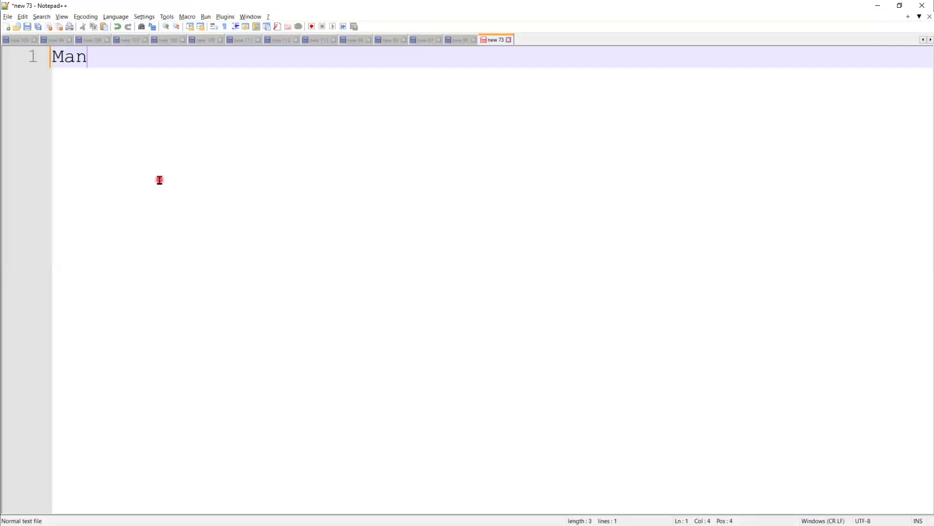
{"action": "type", "text": "ula sharin"}
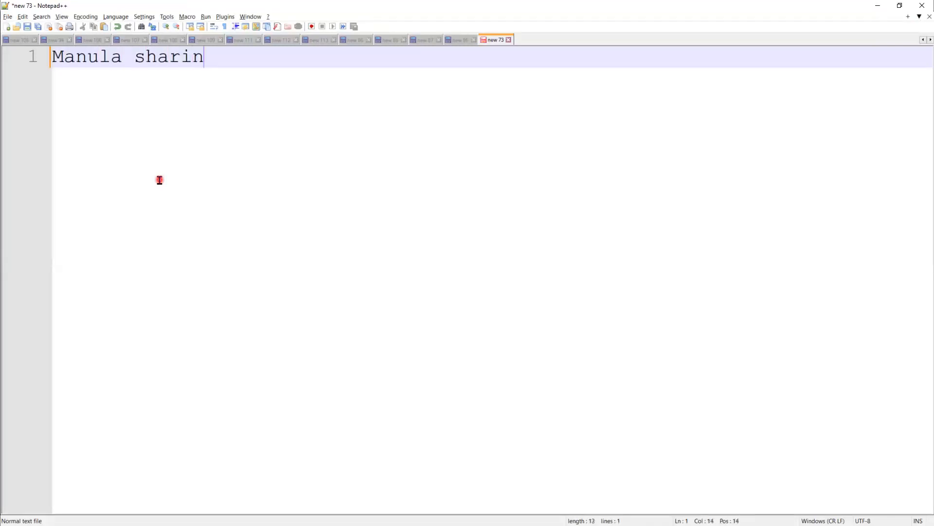
{"action": "type", "text": "g is on"}
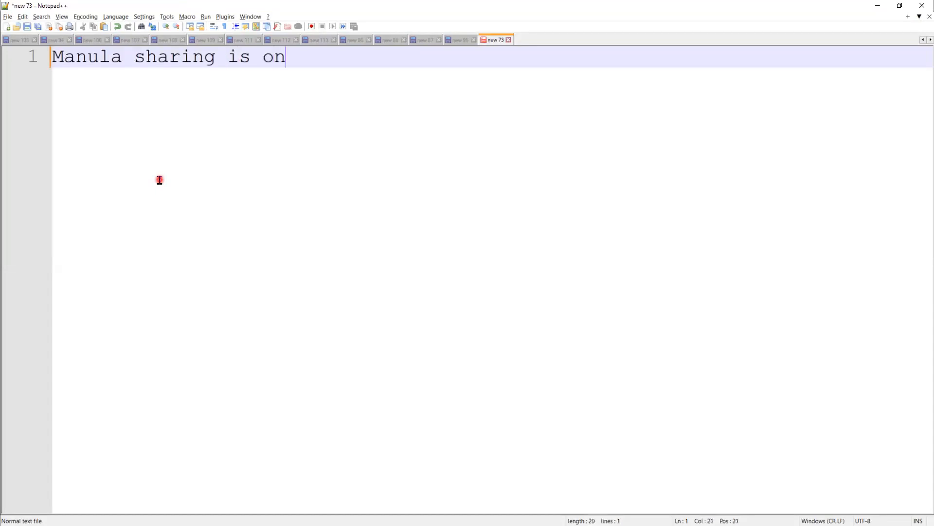
{"action": "type", "text": "y"}
{"action": "key", "text": "BackSpace"}
{"action": "key", "text": "BackSpace"}
{"action": "type", "text": "lt"}
{"action": "key", "text": "BackSpace"}
{"action": "type", "text": "r"}
{"action": "key", "text": "BackSpace"}
{"action": "key", "text": "BackSpace"}
{"action": "type", "text": "y availablr"}
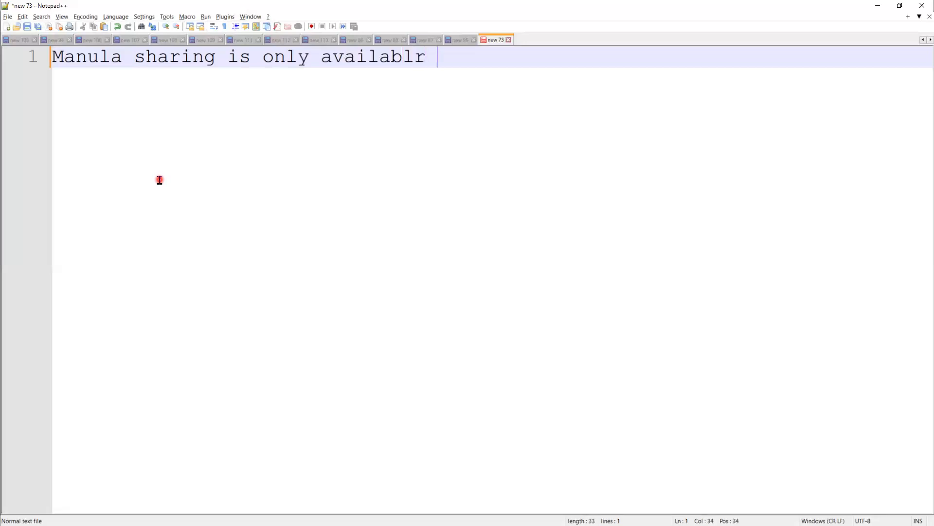
{"action": "type", "text": " in the"}
{"action": "key", "text": "BackSpace"}
{"action": "key", "text": "BackSpace"}
{"action": "key", "text": "BackSpace"}
{"action": "key", "text": "BackSpace"}
{"action": "key", "text": "BackSpace"}
{"action": "key", "text": "BackSpace"}
{"action": "type", "text": "on Individual "}
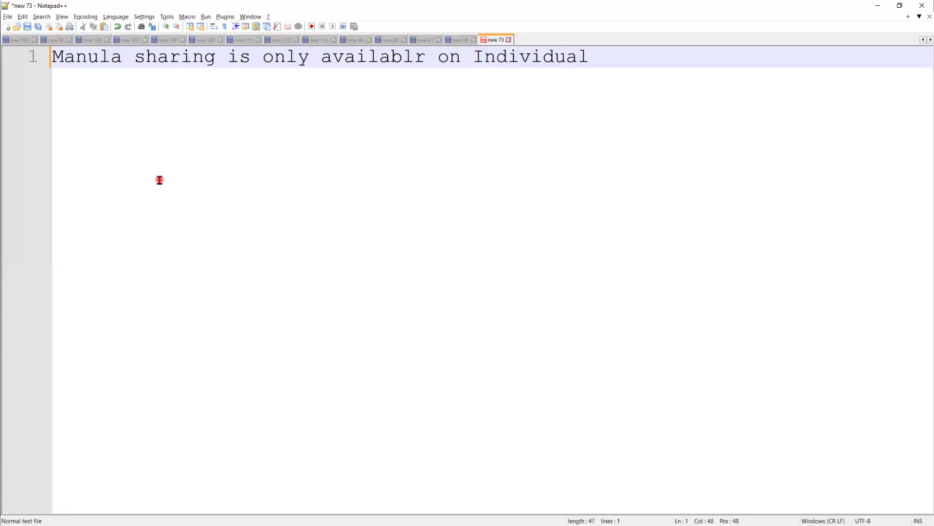
{"action": "type", "text": "Records"}
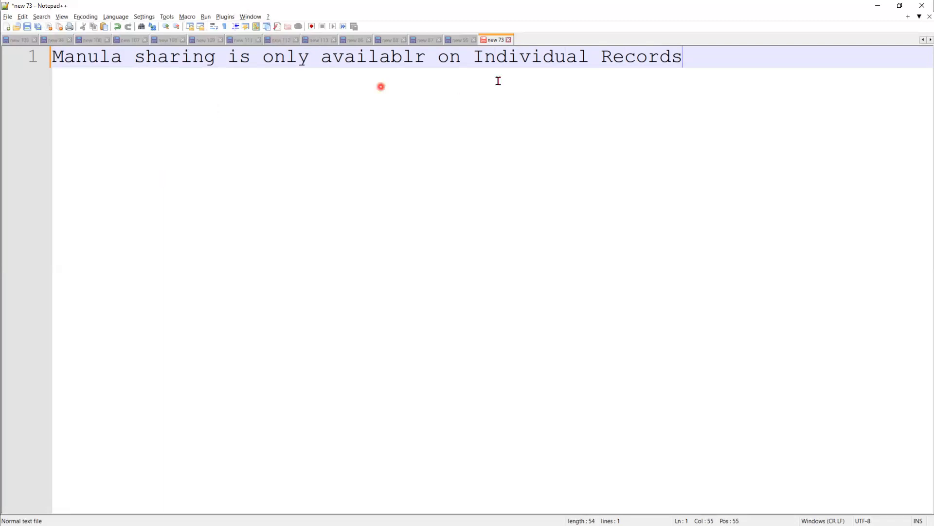
Correct 'availablr' to 'available' in the note.
{"action": "left_click", "coordinate": [431, 58]}
{"action": "key", "text": "BackSpace"}
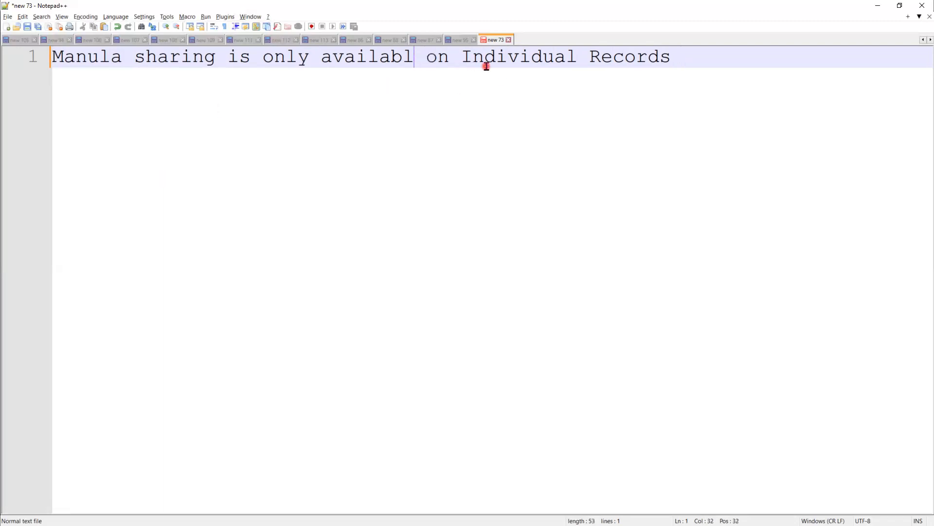
{"action": "type", "text": "e"}
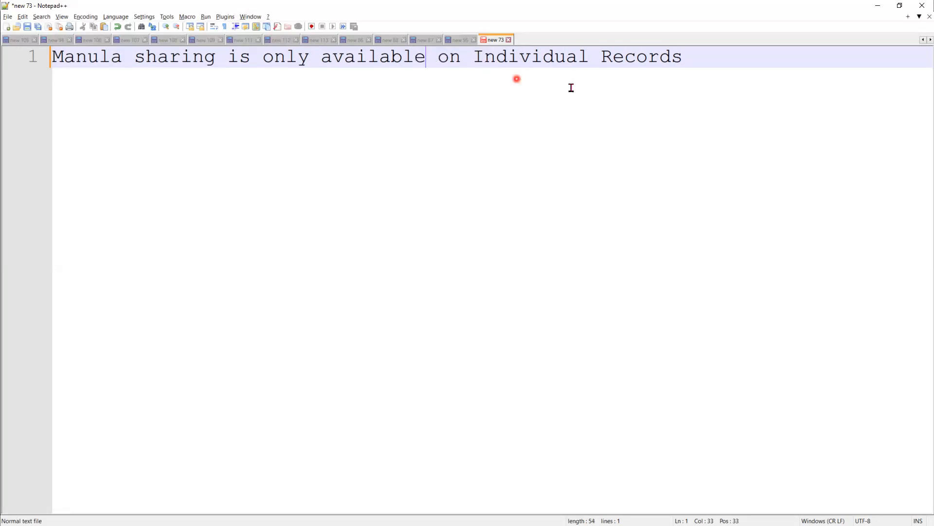
{"action": "left_click", "coordinate": [763, 54]}
Back in Salesforce, open the Salesforce Help Center client and show its Details.
{"action": "left_click", "coordinate": [879, 6]}
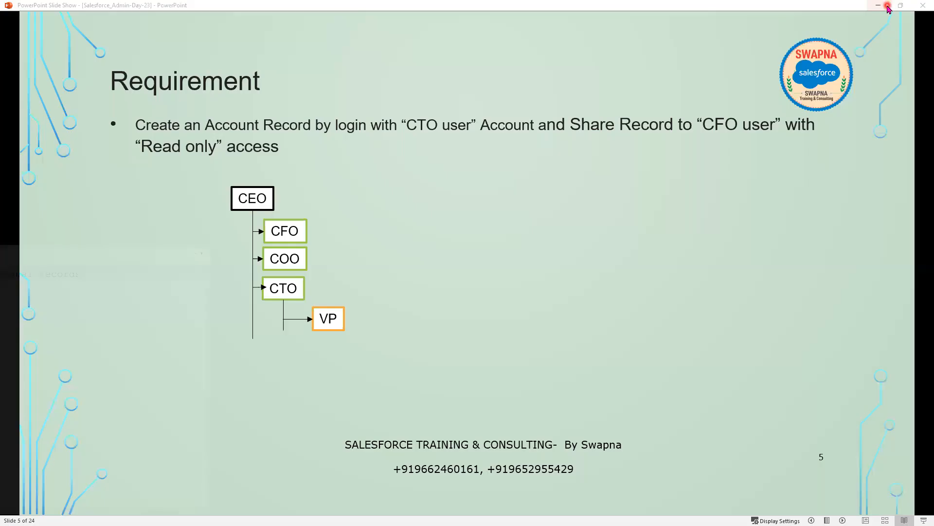
{"action": "left_click", "coordinate": [880, 6]}
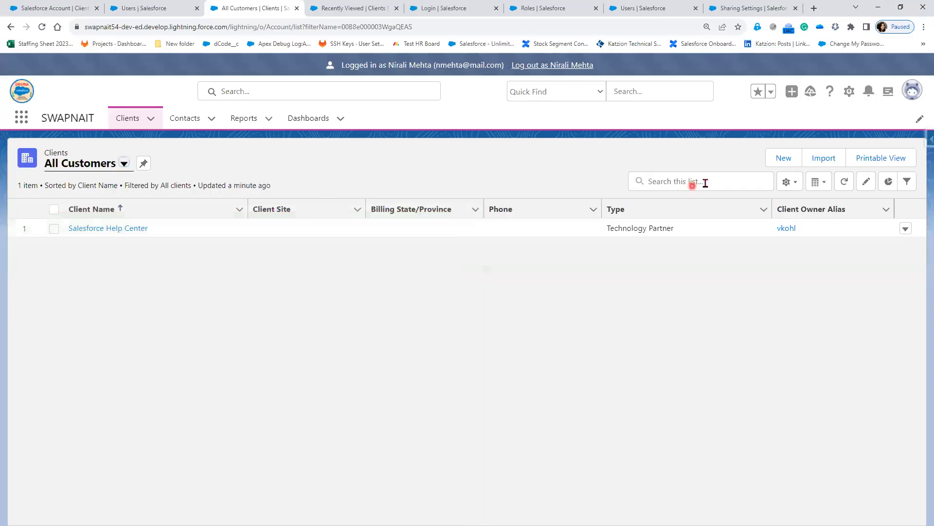
{"action": "left_click", "coordinate": [127, 229]}
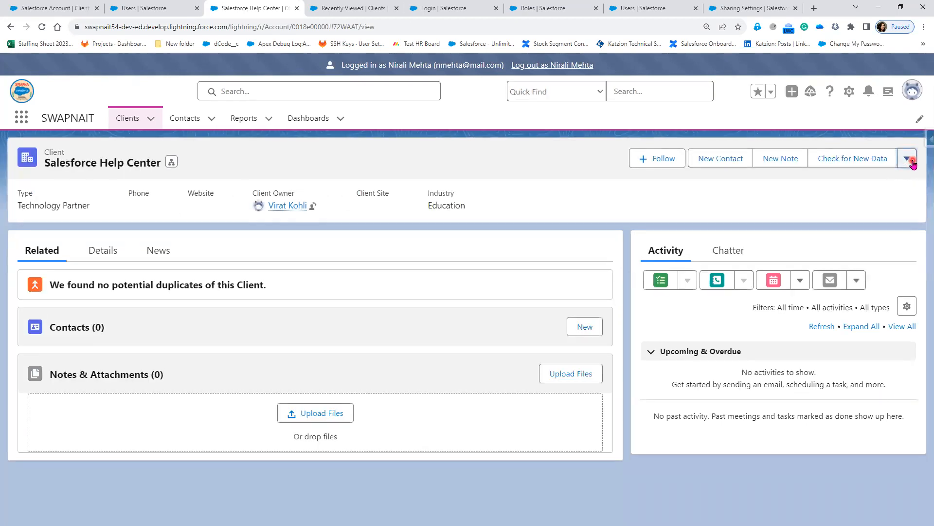
{"action": "left_click", "coordinate": [912, 163]}
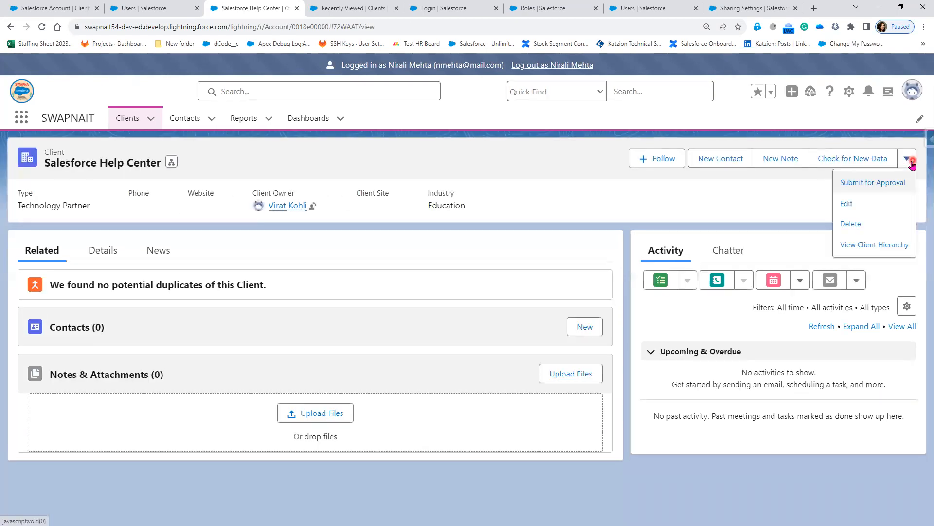
{"action": "left_click", "coordinate": [559, 183]}
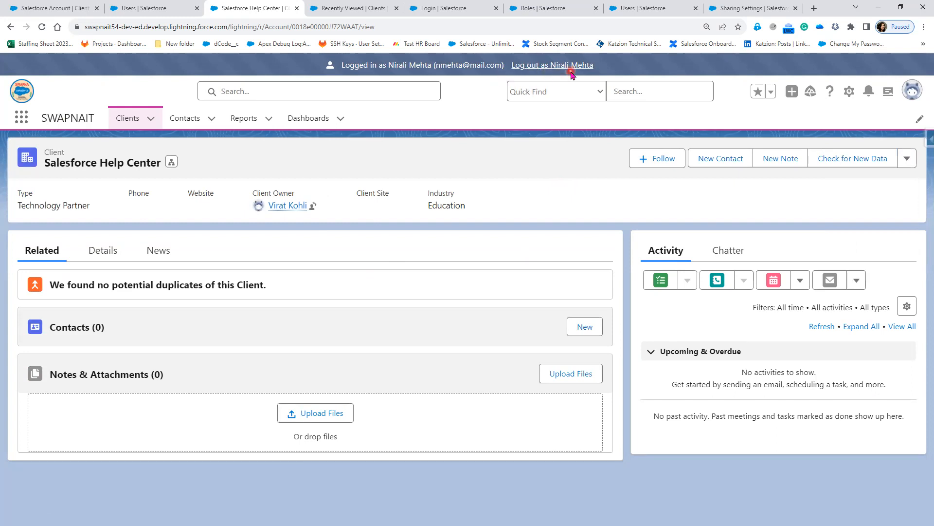
{"action": "left_click", "coordinate": [93, 252]}
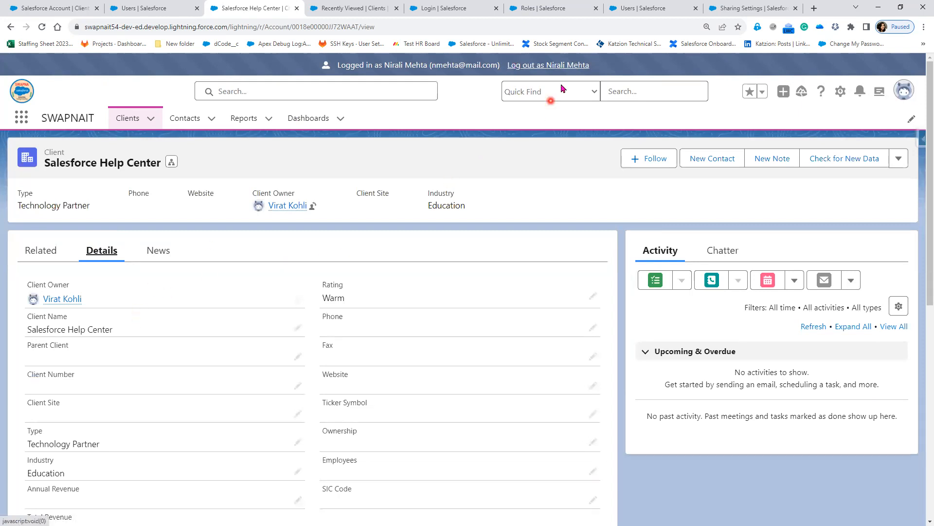
Try saving an edit to Client Name, read the missing-privileges error, and cancel.
{"action": "left_click", "coordinate": [298, 328]}
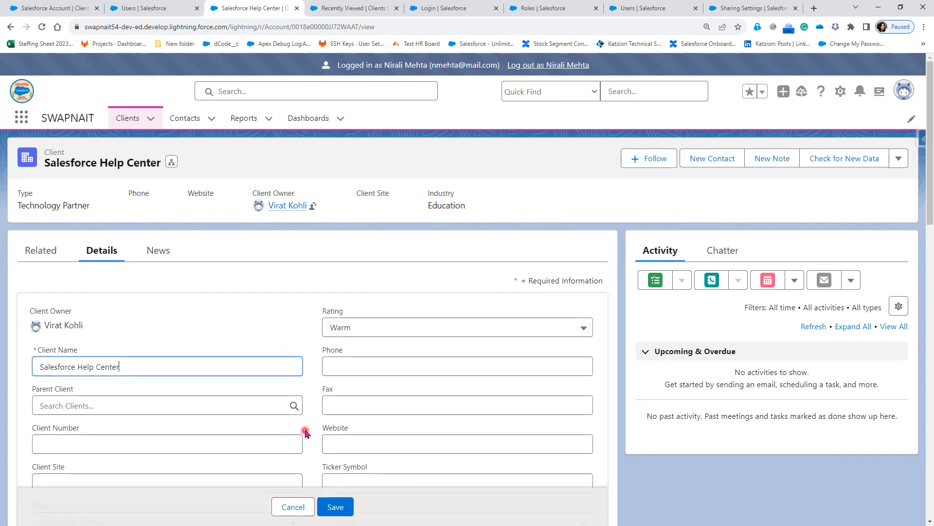
{"action": "left_click", "coordinate": [339, 508]}
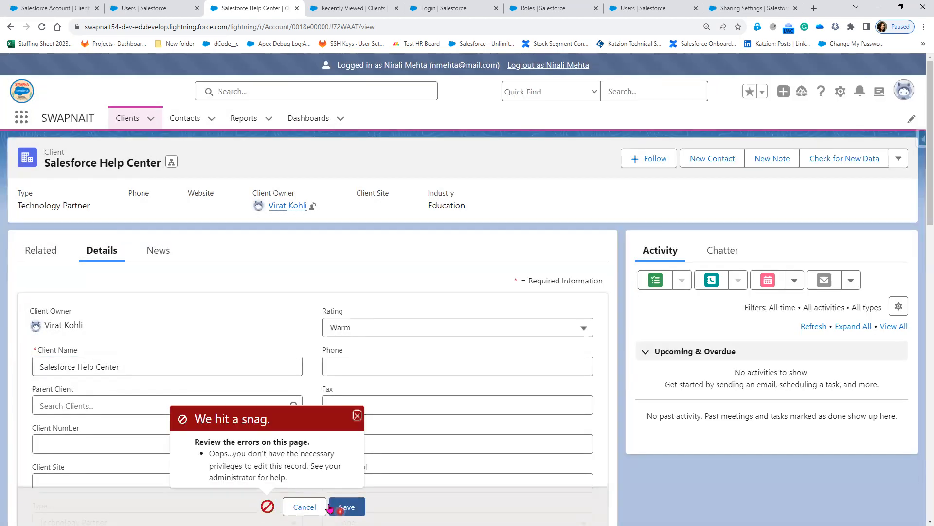
{"action": "left_click_drag", "start_coordinate": [241, 454], "coordinate": [326, 475]}
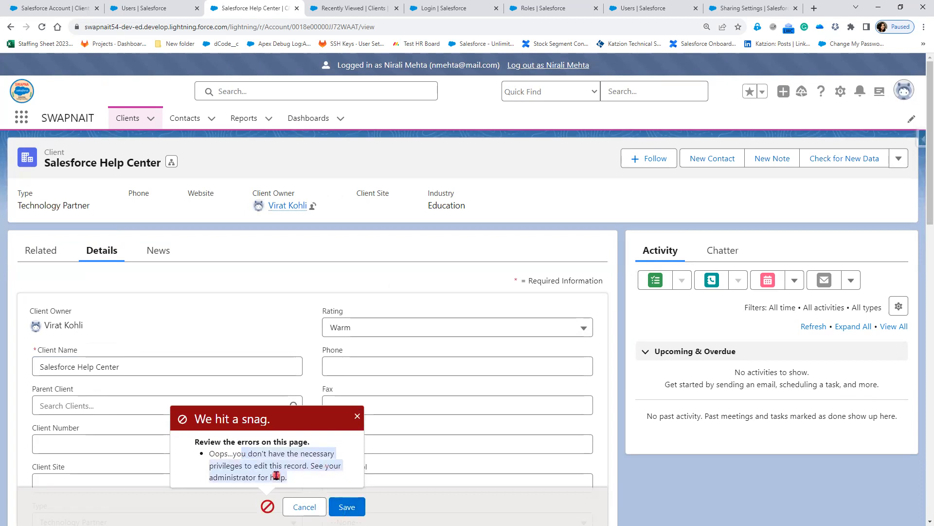
{"action": "left_click", "coordinate": [290, 508]}
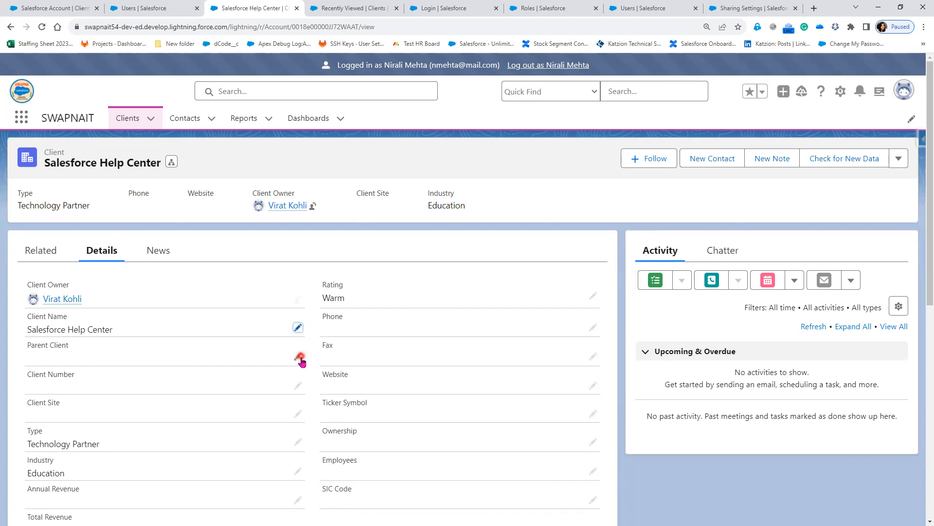
{"action": "left_click", "coordinate": [298, 357]}
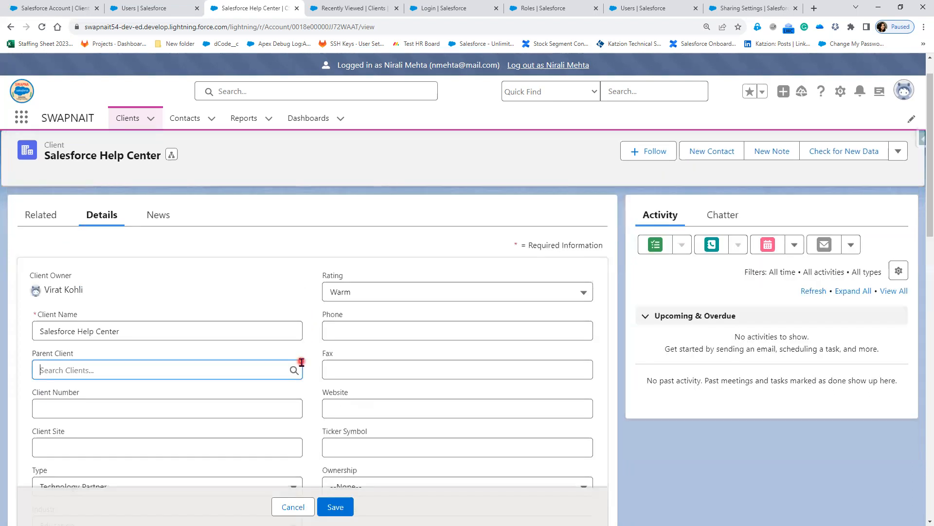
{"action": "left_click", "coordinate": [342, 507]}
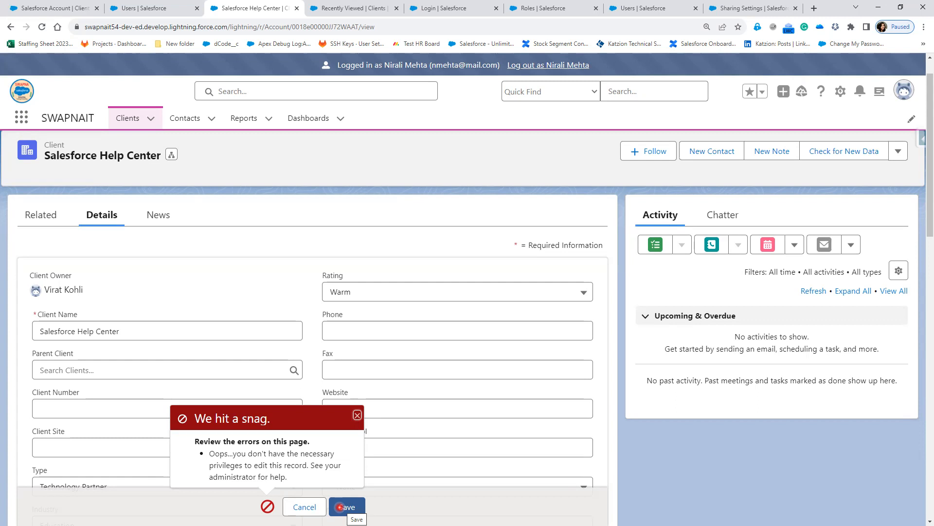
{"action": "left_click", "coordinate": [302, 507]}
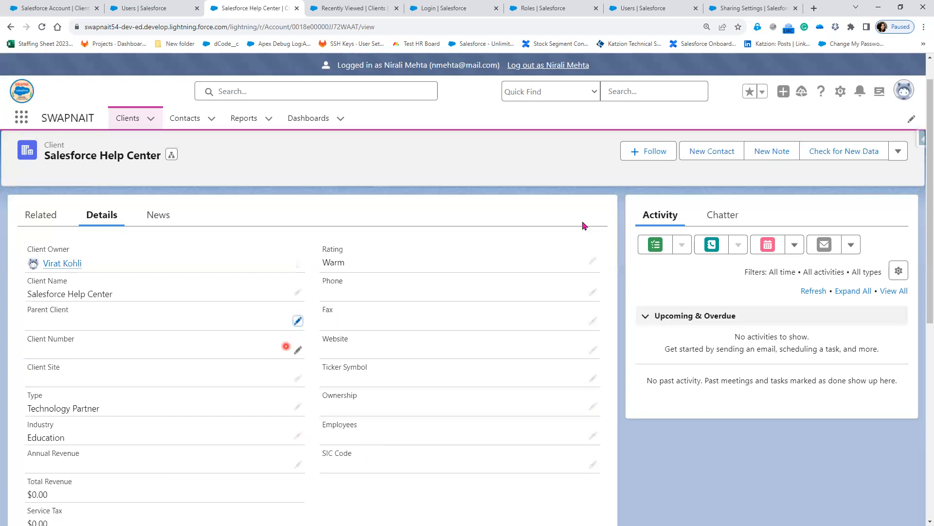
Attempt to delete Salesforce Help Center, see the refusal, then log out as the CFO user.
{"action": "left_click", "coordinate": [898, 151]}
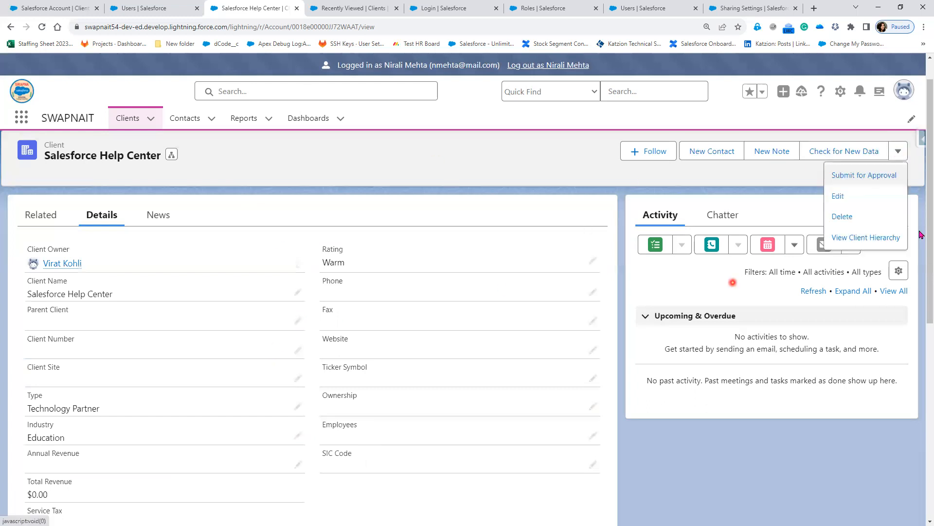
{"action": "left_click", "coordinate": [892, 217]}
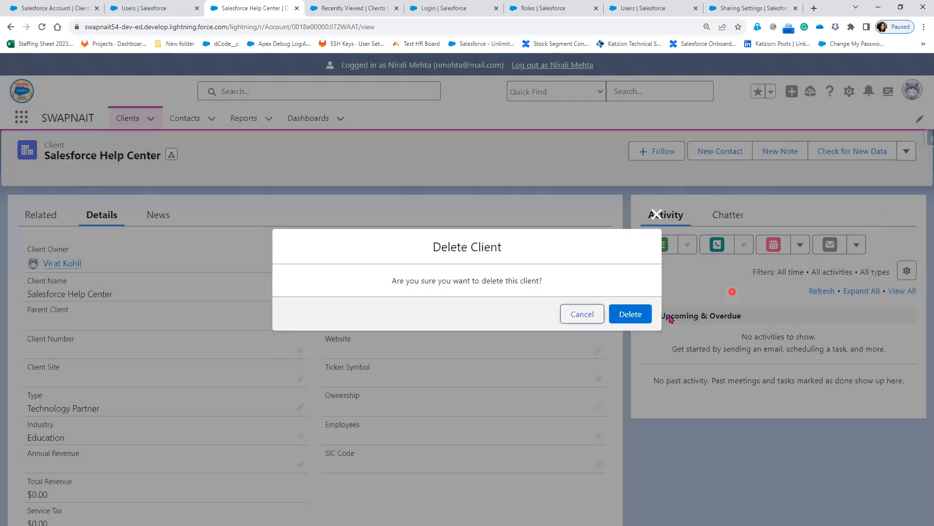
{"action": "left_click", "coordinate": [628, 316]}
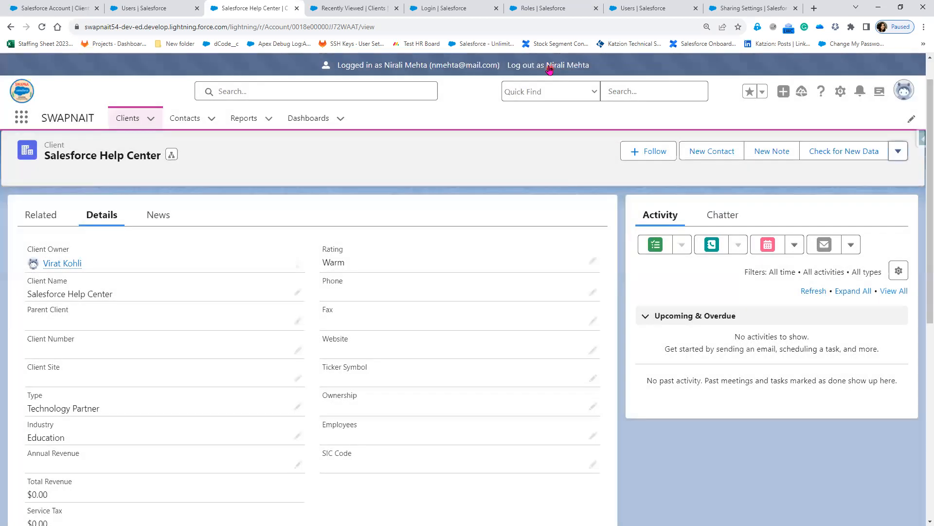
{"action": "left_click", "coordinate": [549, 66]}
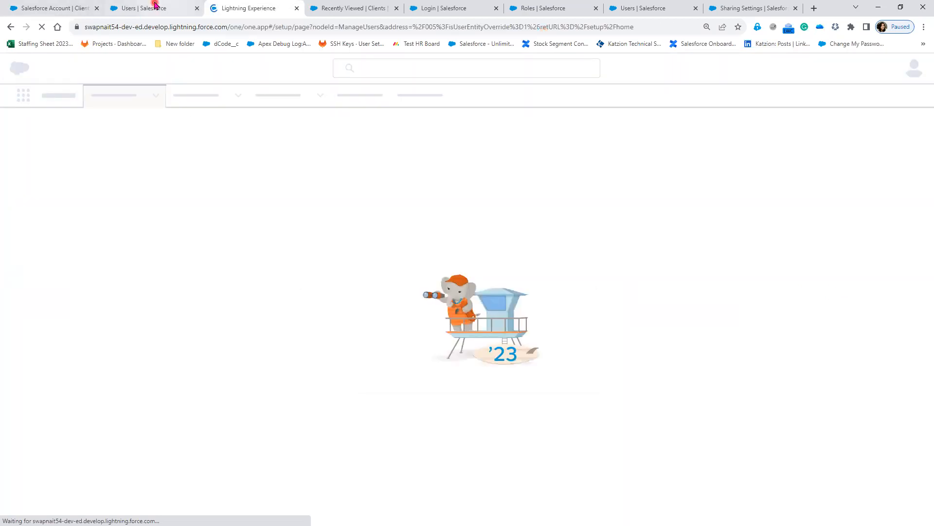
Log in as the client's owner, open Salesforce Help Center, and open its Sharing dialog.
{"action": "left_click", "coordinate": [154, 4]}
{"action": "left_click", "coordinate": [222, 437]}
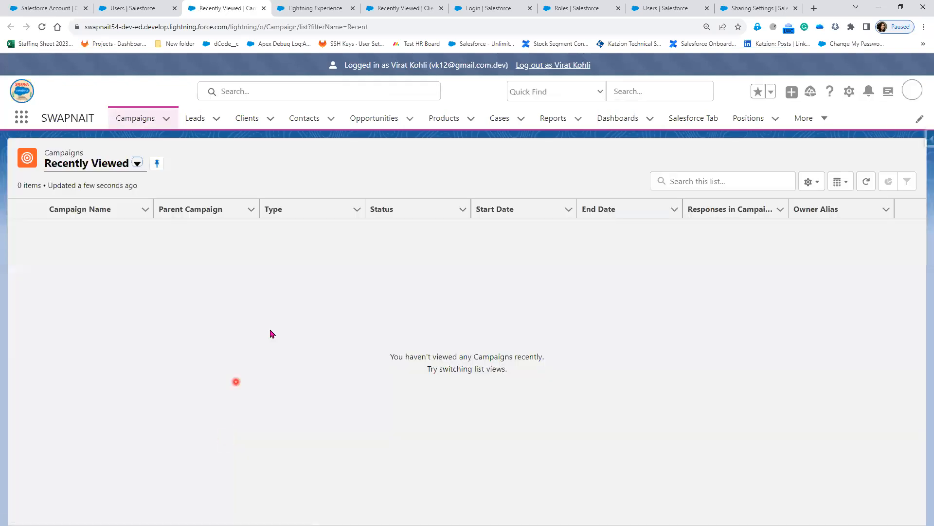
{"action": "left_click", "coordinate": [258, 122]}
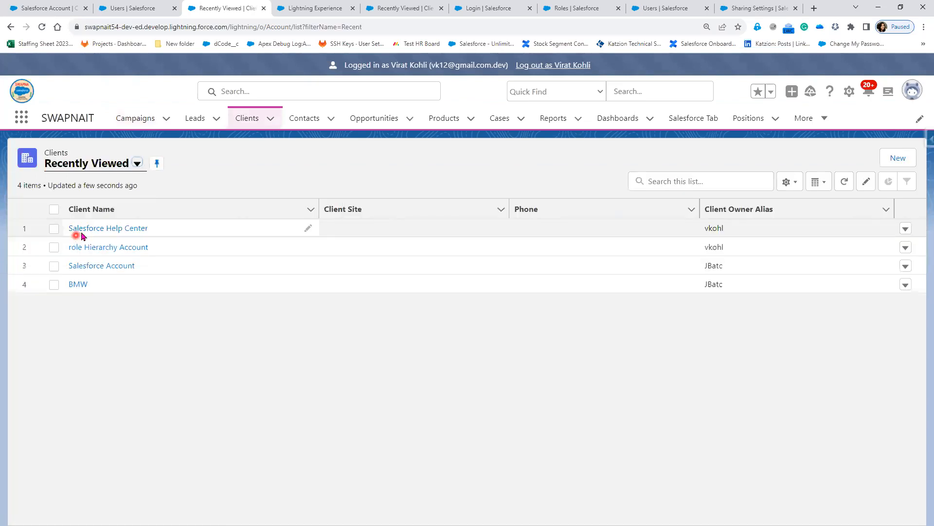
{"action": "left_click", "coordinate": [96, 229]}
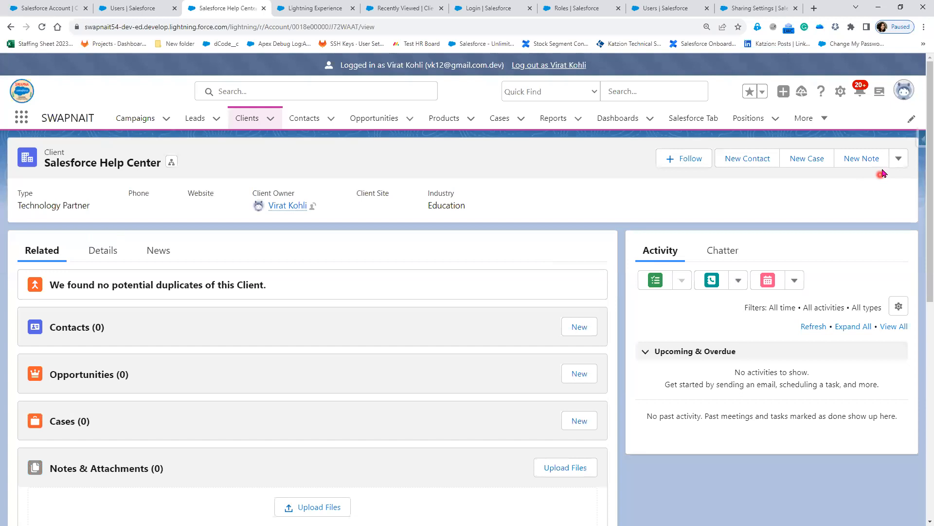
{"action": "left_click", "coordinate": [900, 160]}
{"action": "left_click", "coordinate": [866, 315]}
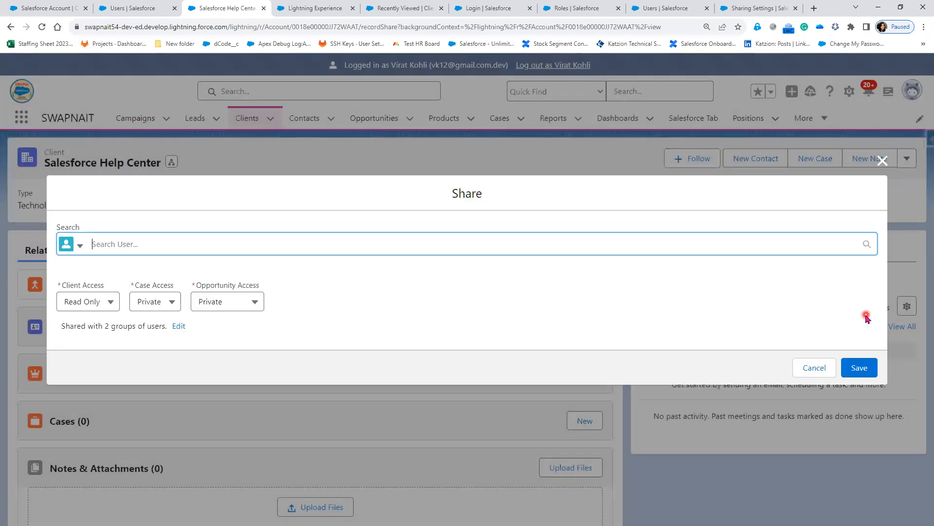
Set Client Access to Read/Write for the shared groups and save.
{"action": "left_click", "coordinate": [94, 303]}
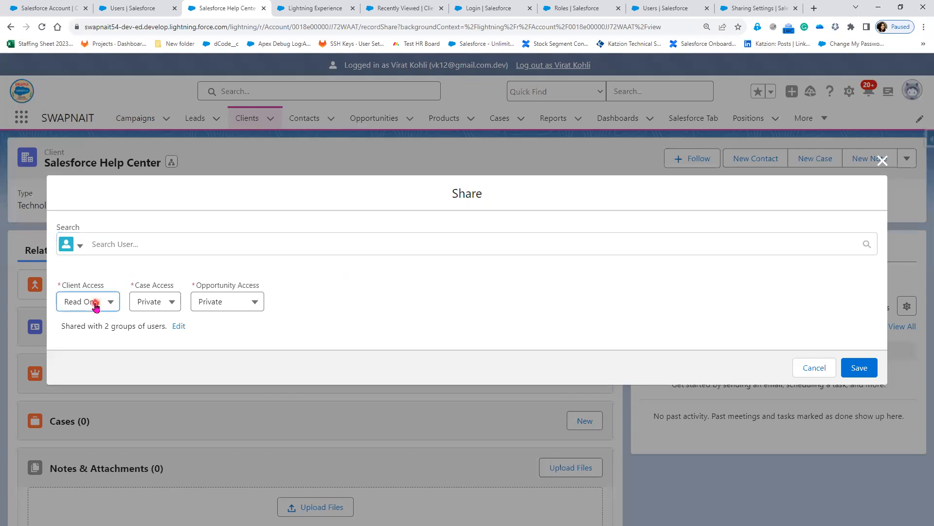
{"action": "left_click", "coordinate": [94, 369]}
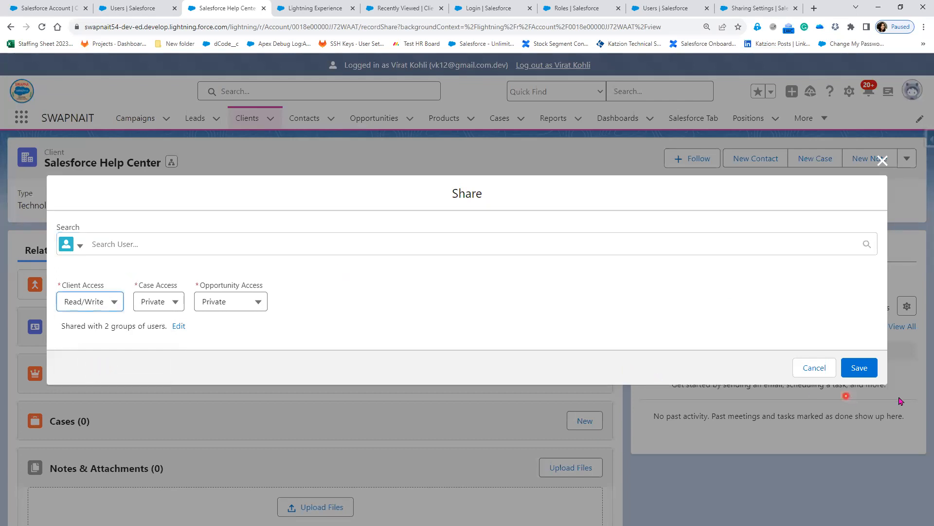
{"action": "left_click", "coordinate": [859, 369]}
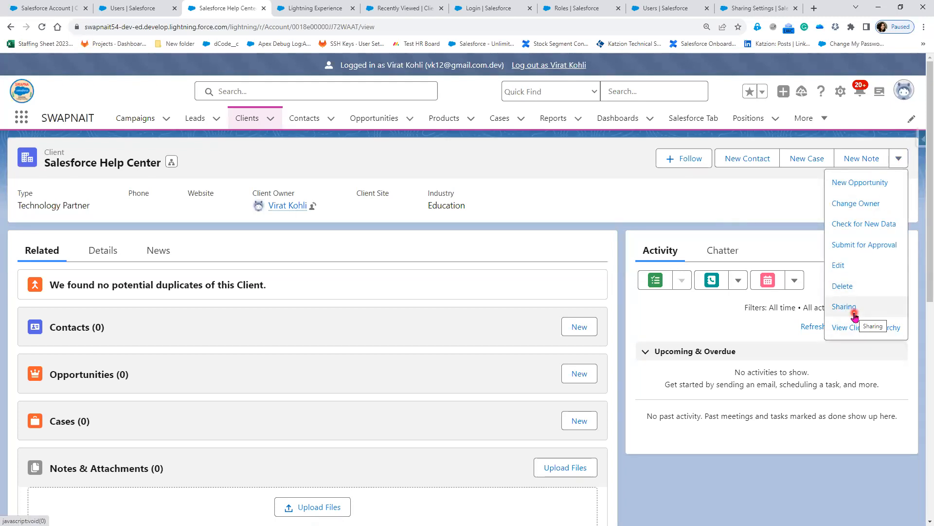
Sort the Clients list by Client Name and reopen Salesforce Help Center's actions.
{"action": "left_click", "coordinate": [261, 118]}
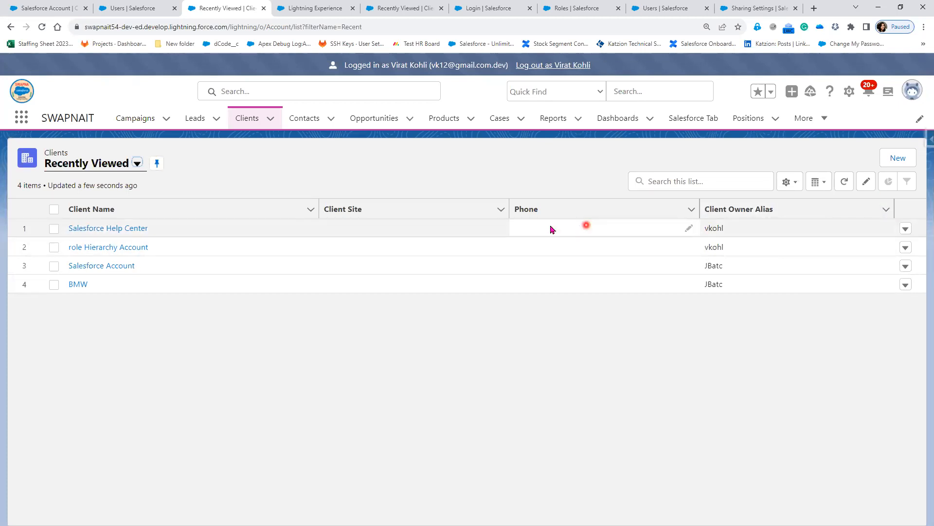
{"action": "left_click", "coordinate": [178, 205]}
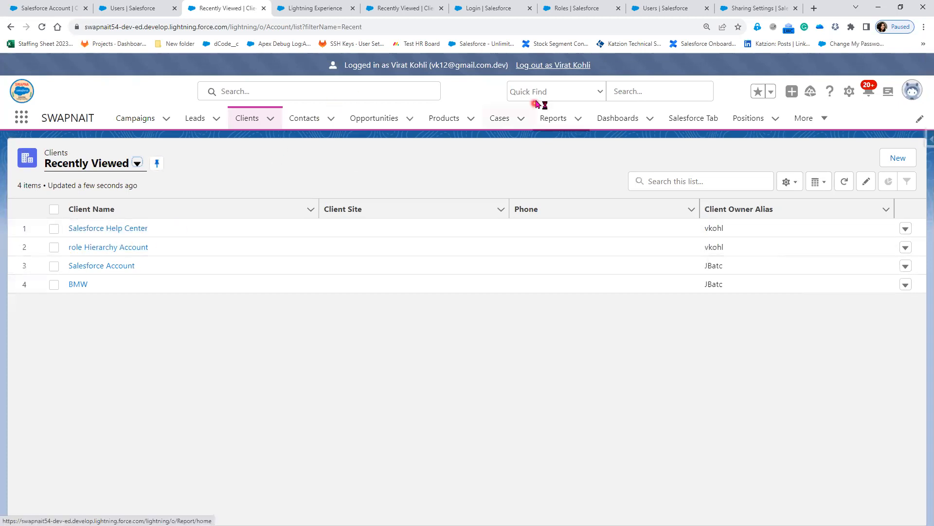
{"action": "left_click", "coordinate": [118, 233]}
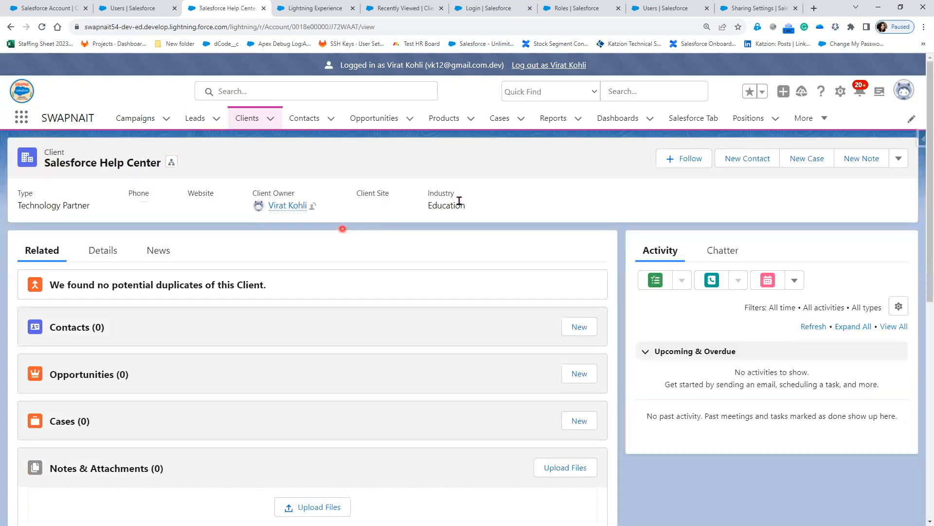
{"action": "left_click", "coordinate": [899, 159]}
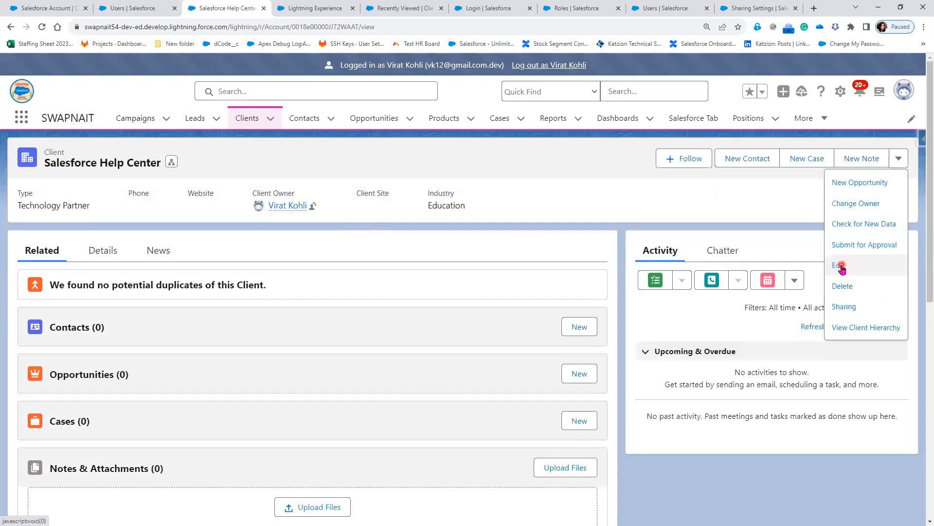
Open and close the client's edit form, then review its record-wide access, leaving Read Only.
{"action": "left_click", "coordinate": [839, 266]}
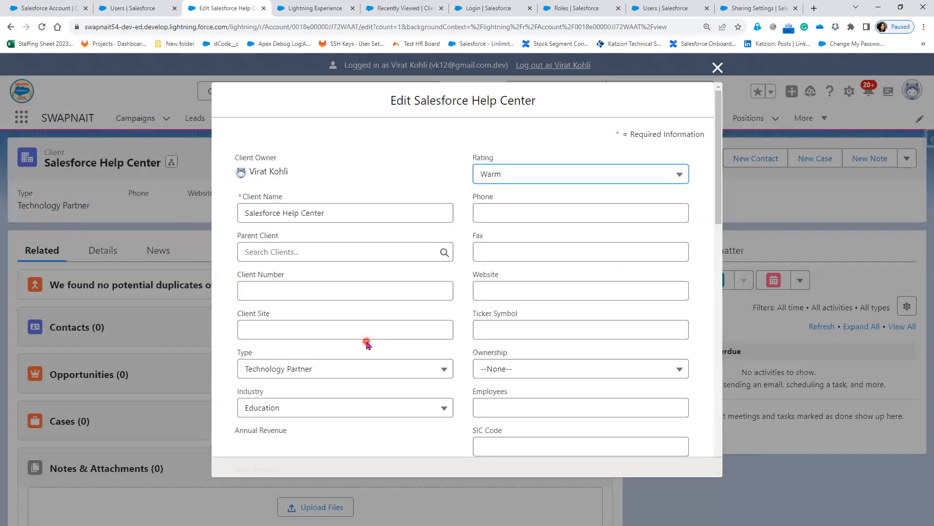
{"action": "left_click", "coordinate": [718, 67]}
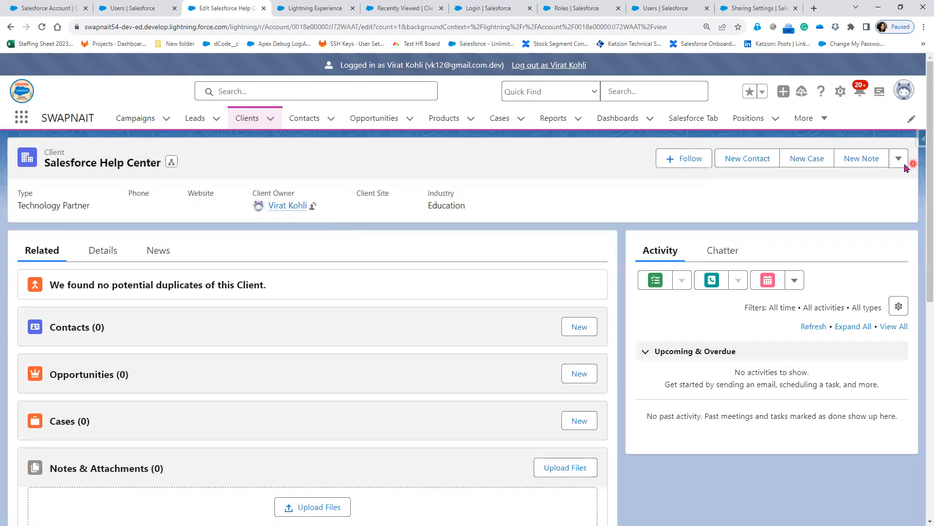
{"action": "left_click", "coordinate": [846, 307]}
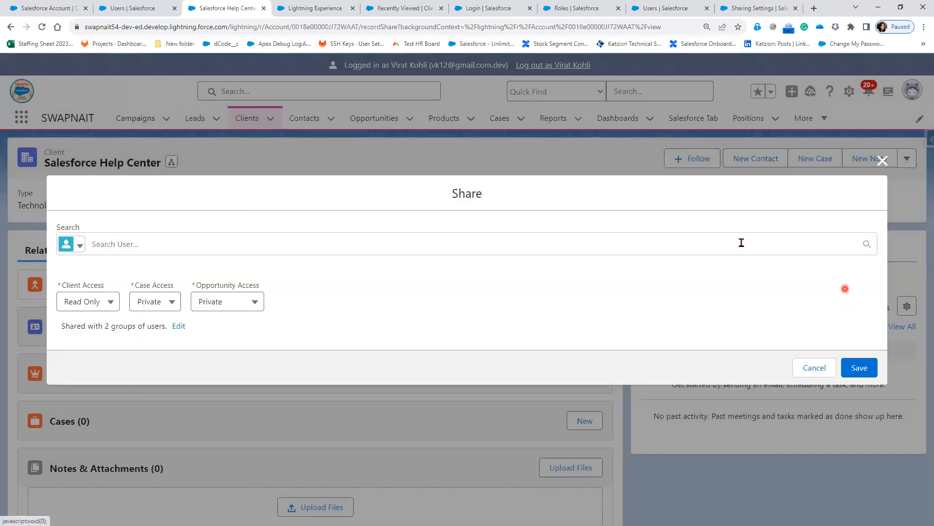
{"action": "left_click", "coordinate": [98, 304]}
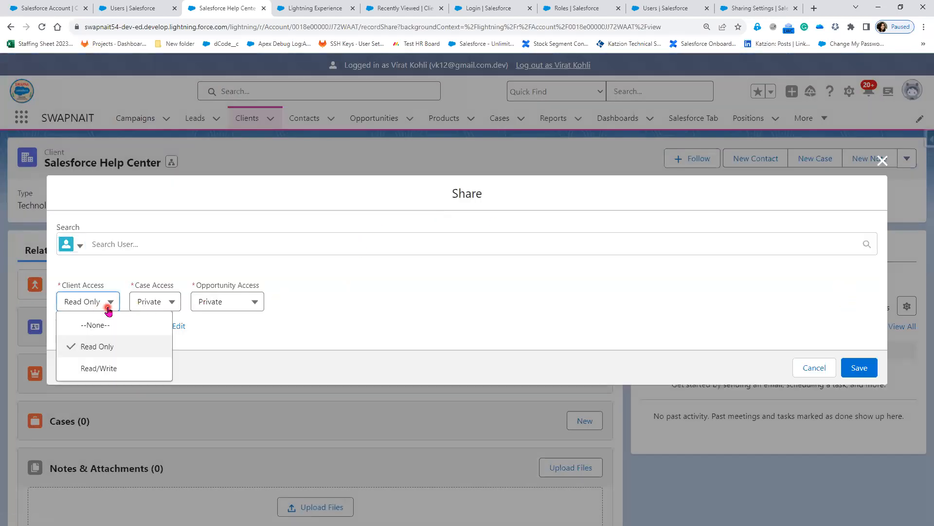
{"action": "left_click", "coordinate": [482, 294]}
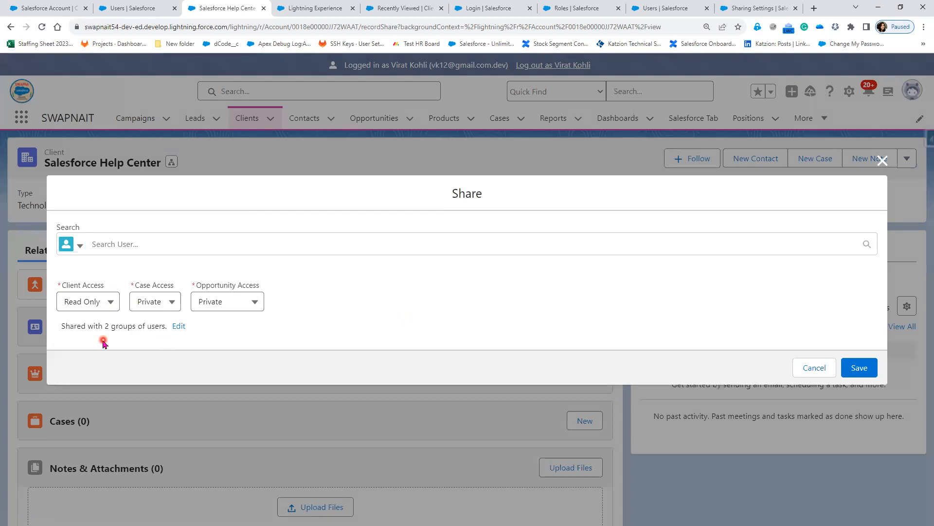
Give the CFO user sharing the record Read/Write client access and save.
{"action": "left_click_drag", "start_coordinate": [105, 326], "coordinate": [139, 327]}
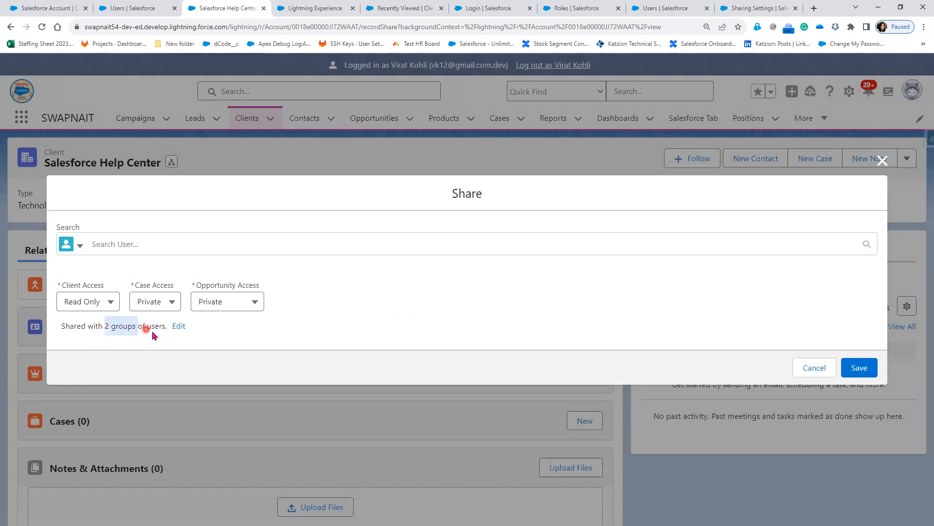
{"action": "left_click", "coordinate": [179, 325]}
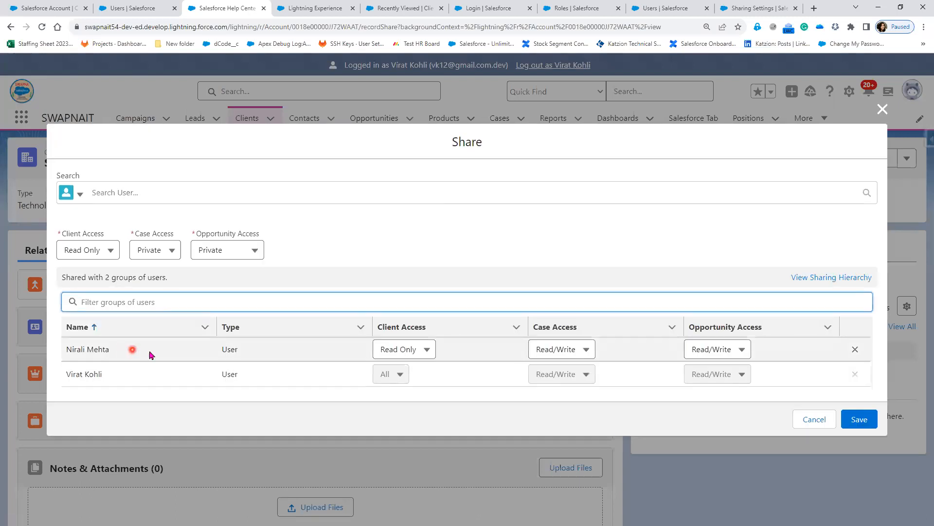
{"action": "left_click", "coordinate": [394, 350]}
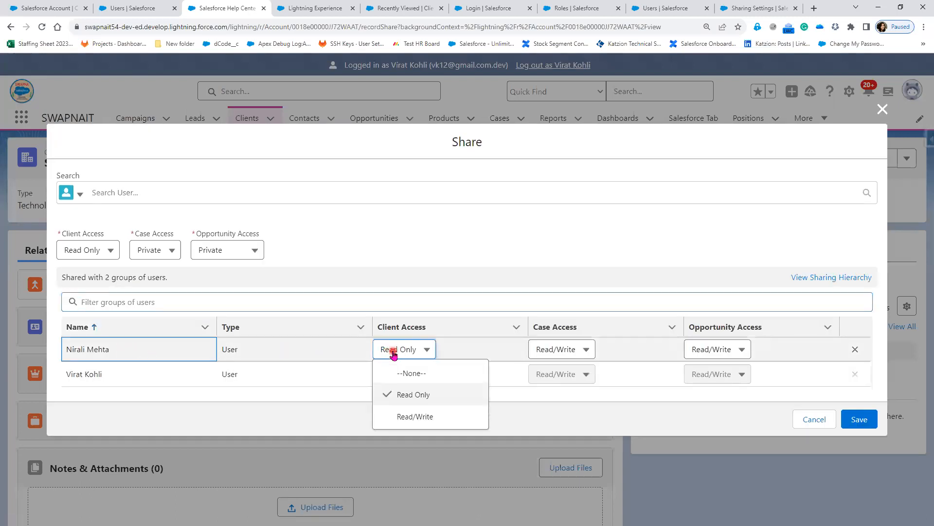
{"action": "left_click", "coordinate": [397, 415]}
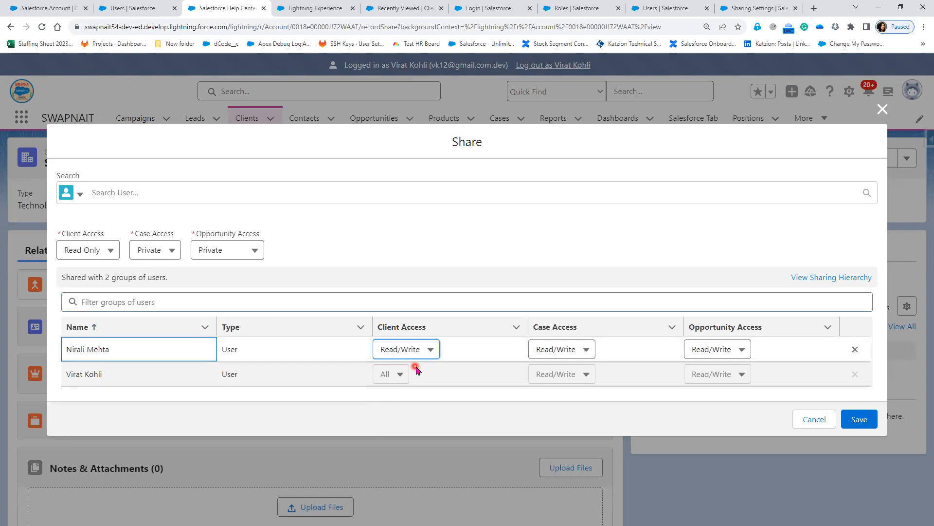
{"action": "left_click", "coordinate": [866, 428]}
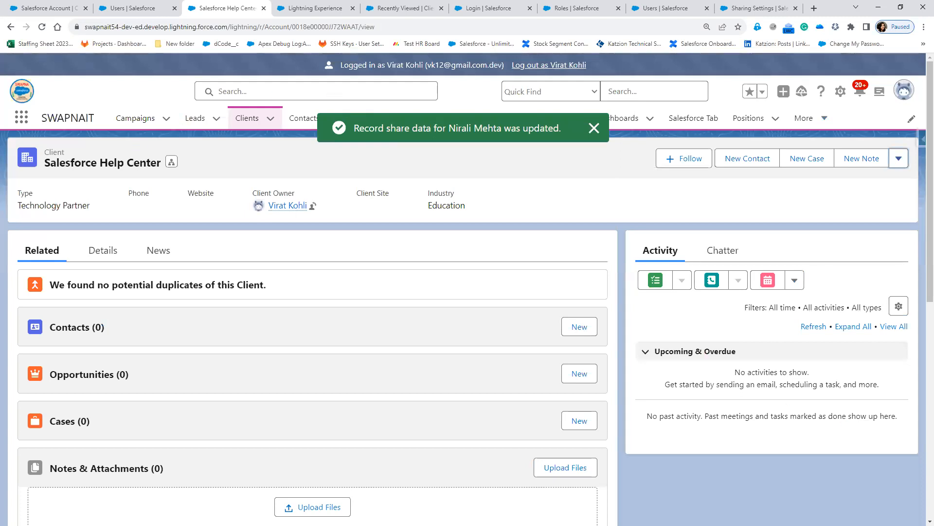
Recheck the Help Center sharing to confirm the CFO's Read/Write access, then log out of login-as.
{"action": "left_click", "coordinate": [899, 163]}
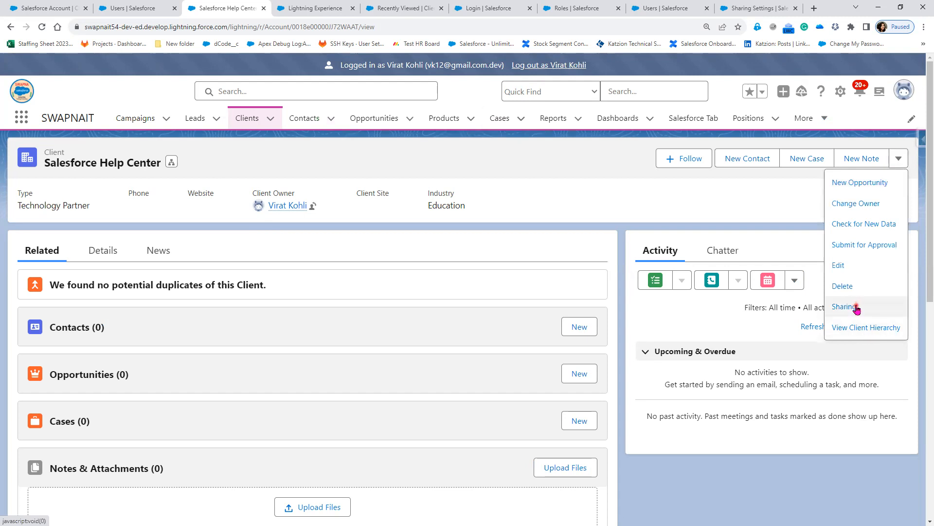
{"action": "left_click", "coordinate": [857, 306]}
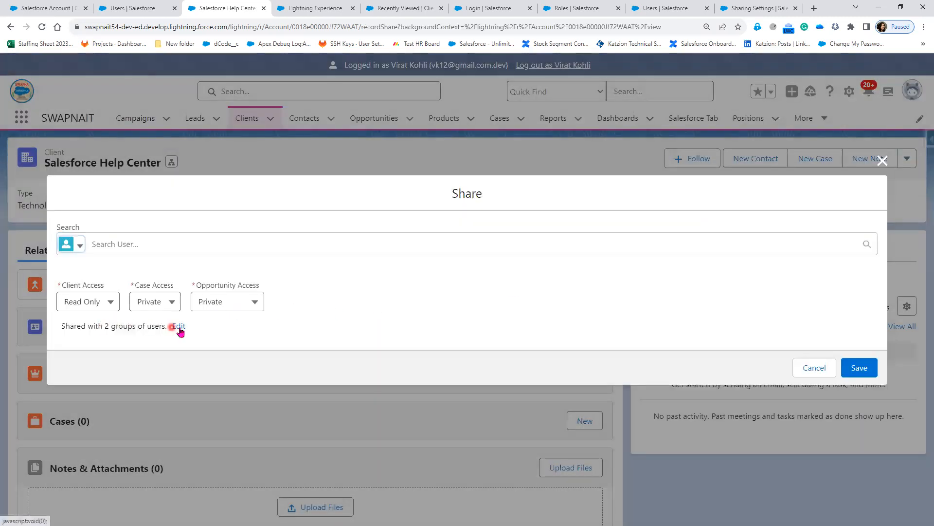
{"action": "left_click", "coordinate": [180, 329]}
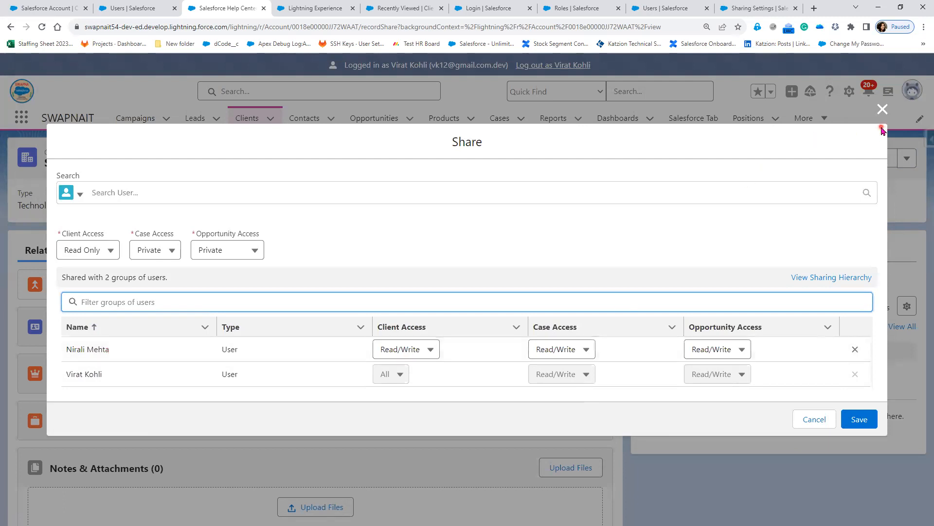
{"action": "left_click", "coordinate": [562, 84]}
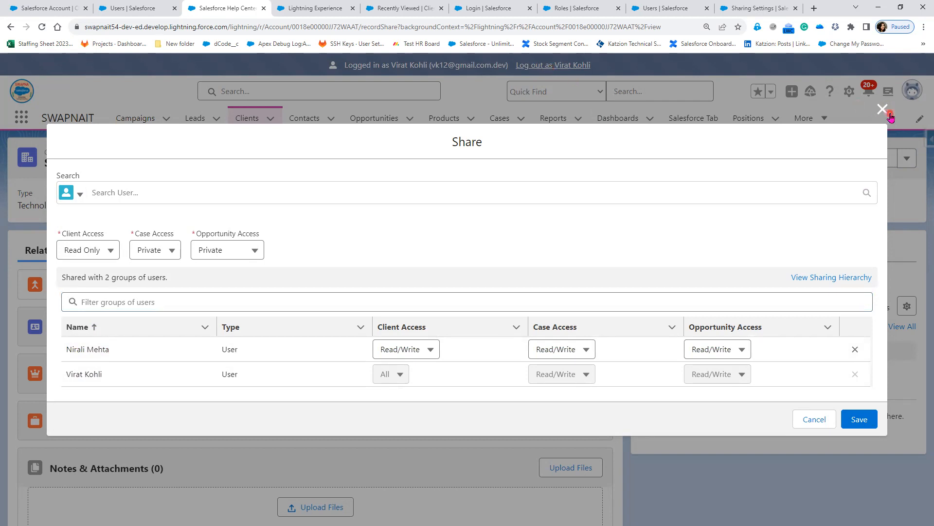
{"action": "left_click", "coordinate": [889, 115]}
{"action": "left_click", "coordinate": [534, 70]}
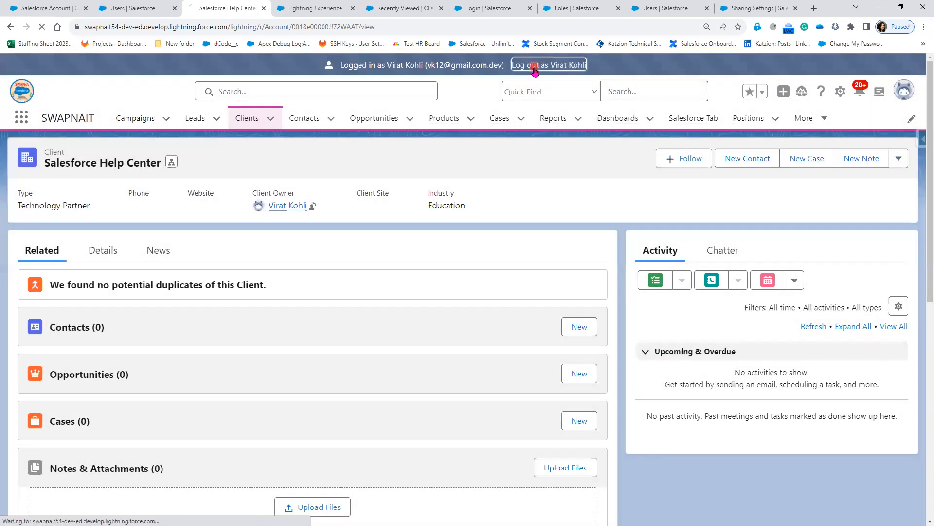
Log in as the CFO user from the Users list, reloading until the login completes.
{"action": "left_click", "coordinate": [130, 9]}
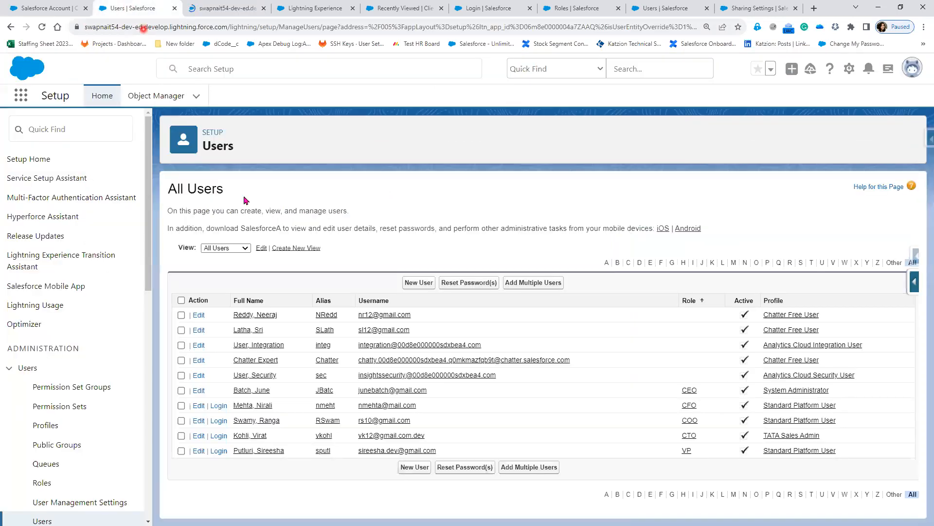
{"action": "left_click", "coordinate": [217, 407]}
{"action": "left_click", "coordinate": [286, 7]}
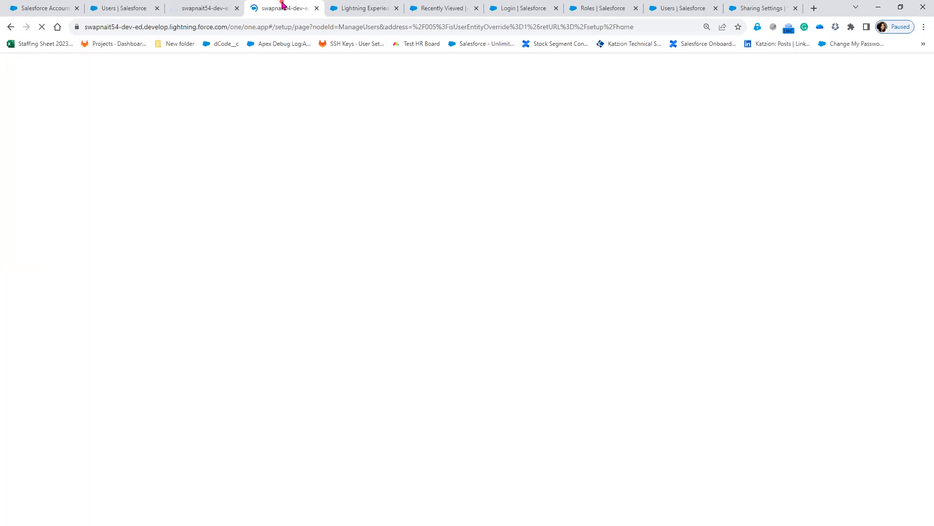
{"action": "left_click", "coordinate": [296, 244]}
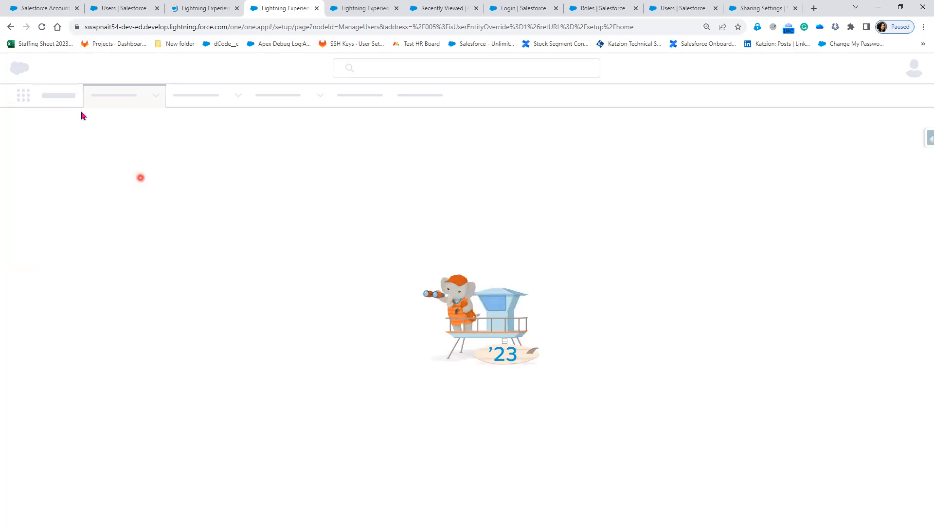
{"action": "left_click", "coordinate": [41, 27]}
{"action": "left_click", "coordinate": [43, 28]}
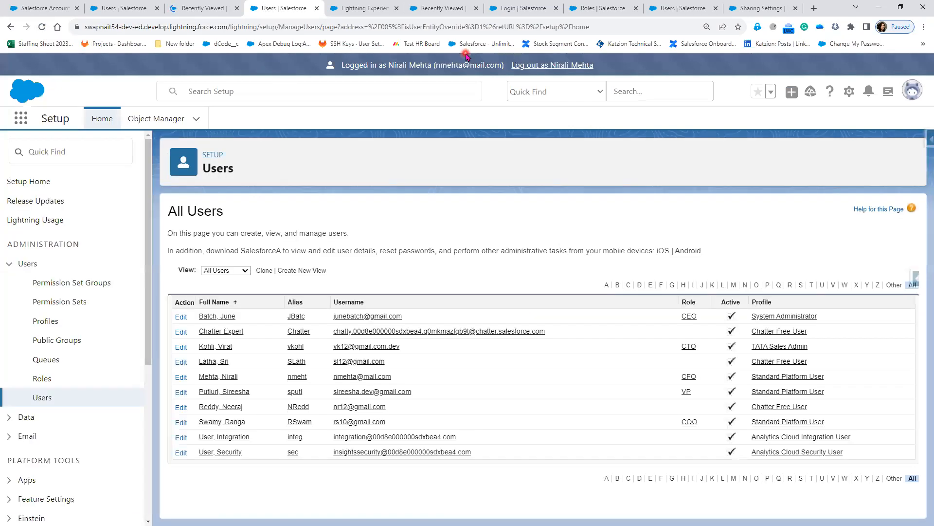
Open Salesforce Help Center from Recently Viewed clients and choose to edit it.
{"action": "left_click", "coordinate": [199, 5]}
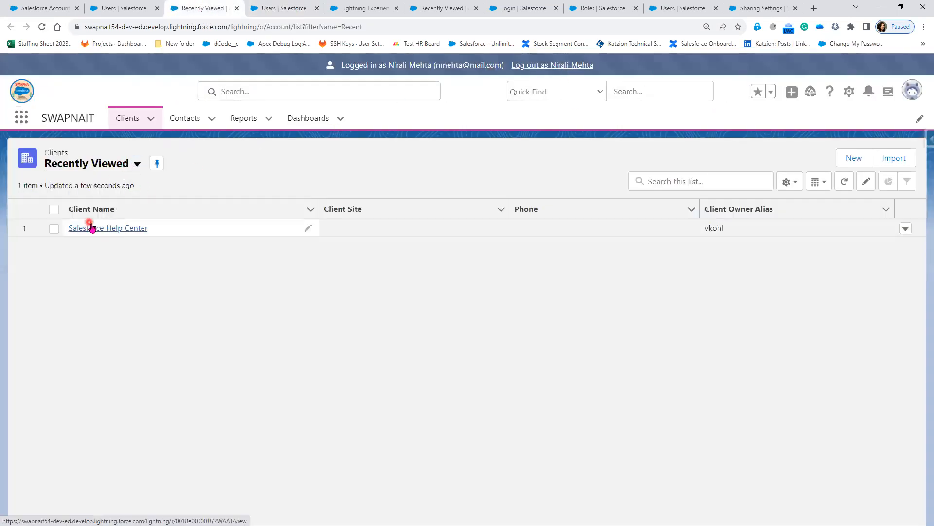
{"action": "left_click", "coordinate": [94, 228]}
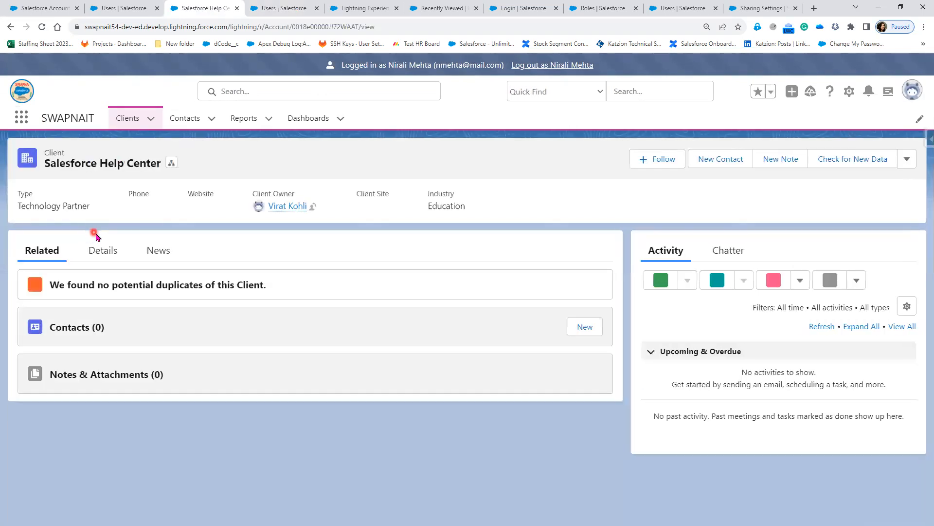
{"action": "left_click", "coordinate": [907, 161]}
{"action": "left_click", "coordinate": [876, 207]}
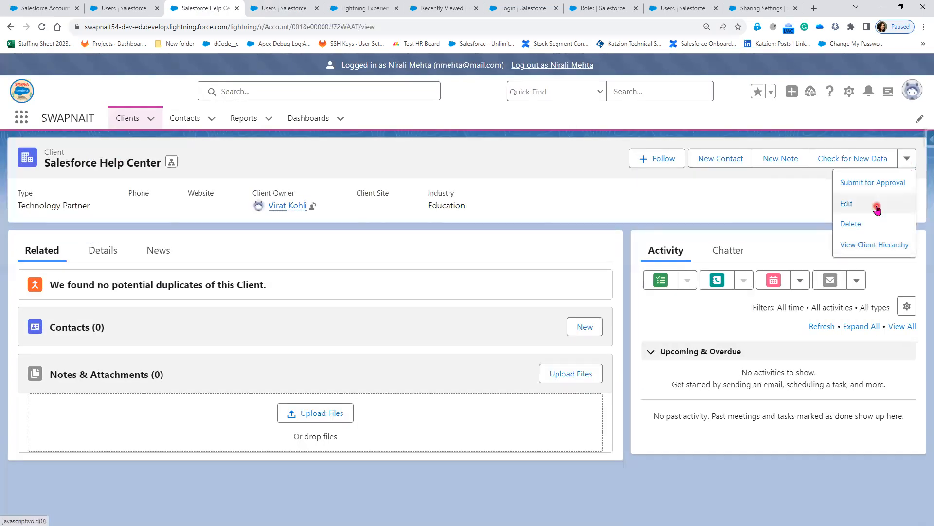
As the CFO, enter 20000 in Annual Revenue on the Details tab and save the record.
{"action": "left_click", "coordinate": [105, 251]}
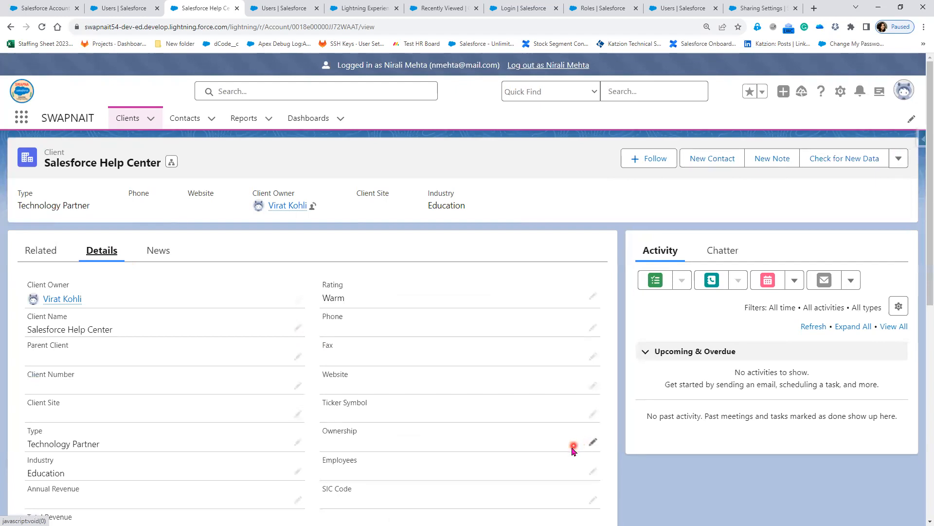
{"action": "scroll", "coordinate": [572, 452], "scroll_direction": "down", "scroll_amount": 1}
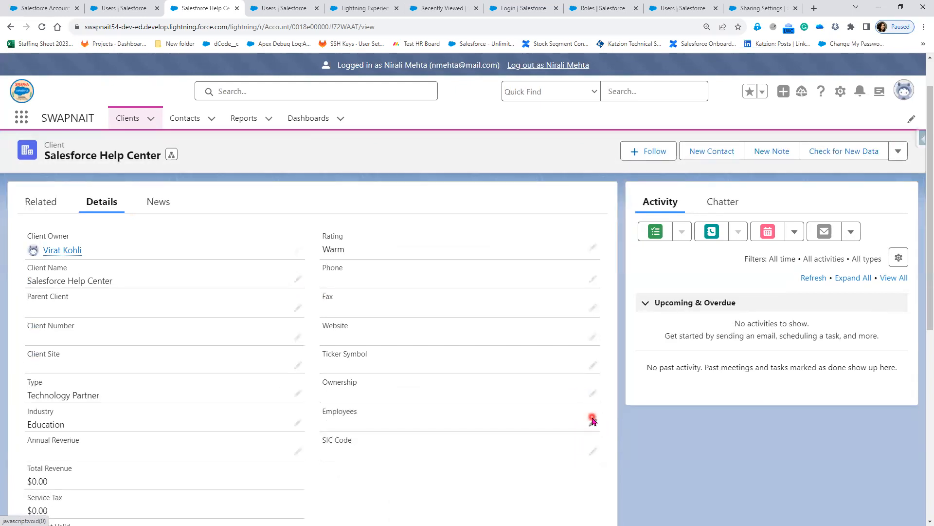
{"action": "left_click", "coordinate": [593, 452]}
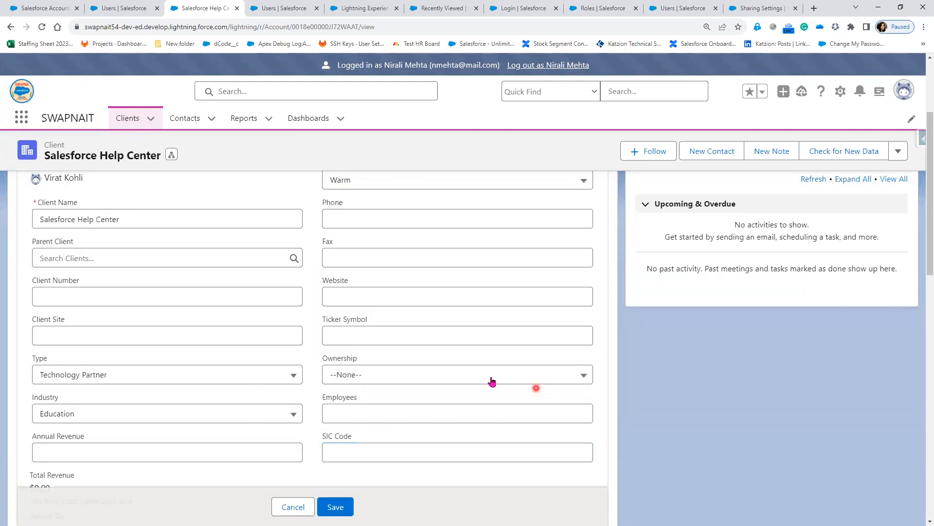
{"action": "scroll", "coordinate": [417, 366], "scroll_direction": "down", "scroll_amount": 4}
{"action": "scroll", "coordinate": [414, 366], "scroll_direction": "down", "scroll_amount": 4}
{"action": "scroll", "coordinate": [413, 371], "scroll_direction": "up", "scroll_amount": 7}
{"action": "left_click", "coordinate": [168, 396]}
{"action": "type", "text": "20000"}
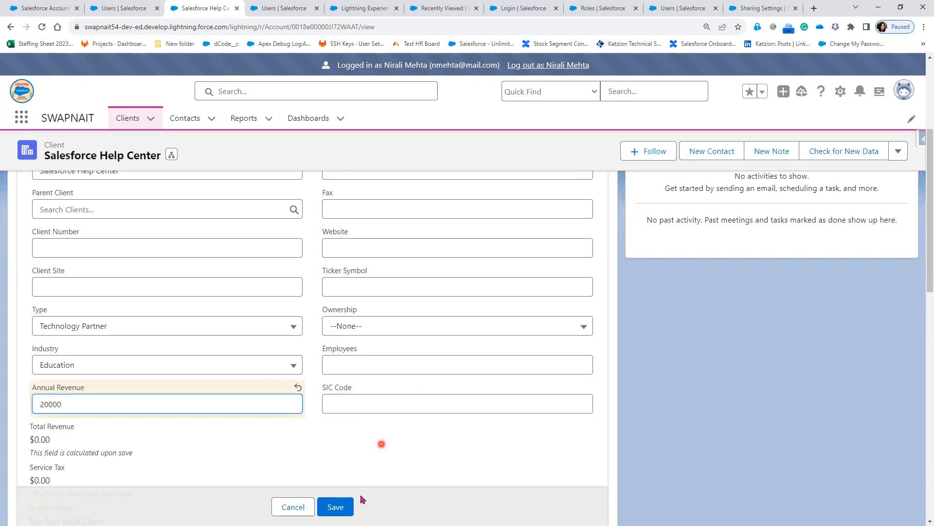
{"action": "left_click", "coordinate": [349, 507]}
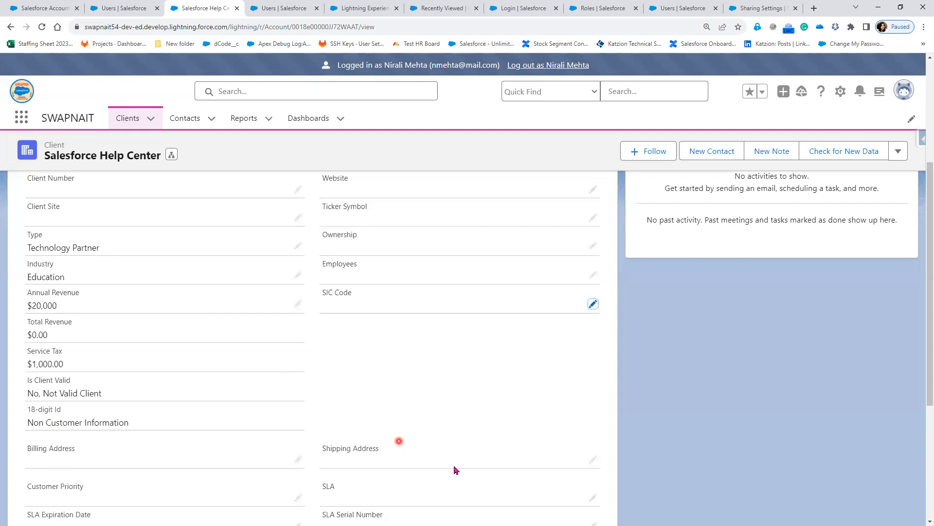
{"action": "scroll", "coordinate": [458, 467], "scroll_direction": "up", "scroll_amount": 4}
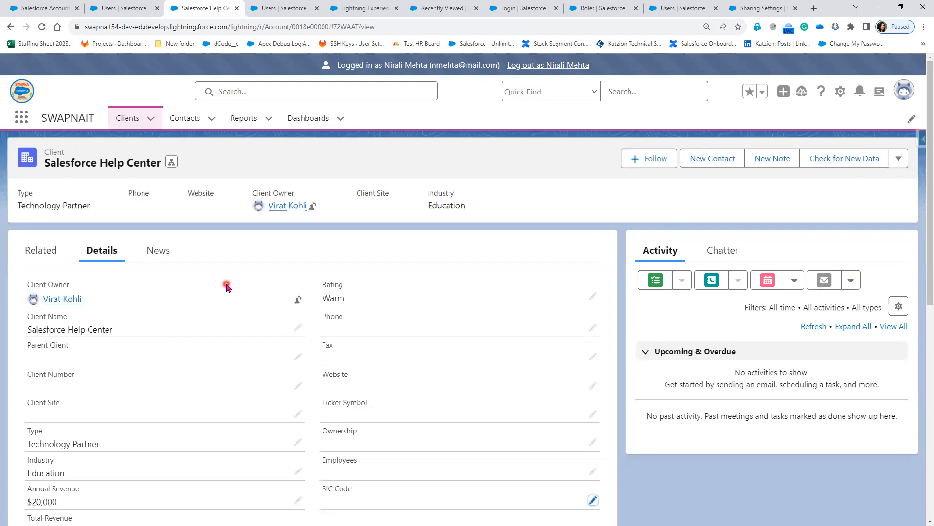
Attempt to delete the Salesforce Help Center client, dismiss the result, and log out of the CFO session.
{"action": "left_click", "coordinate": [899, 158]}
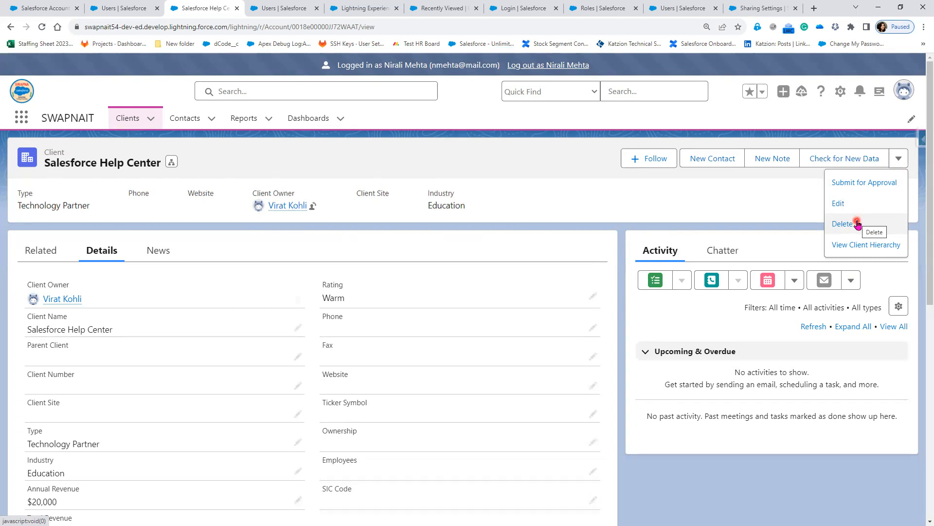
{"action": "left_click", "coordinate": [858, 224]}
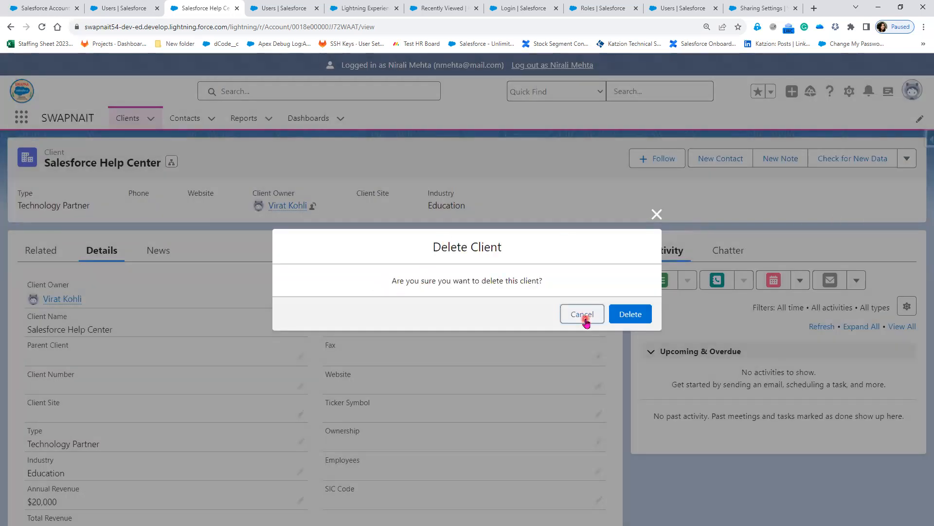
{"action": "left_click", "coordinate": [626, 312]}
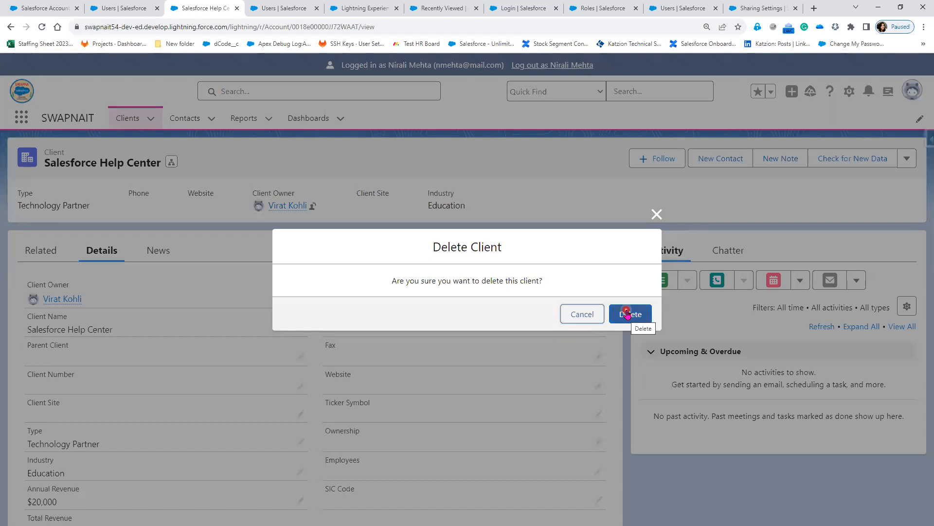
{"action": "left_click", "coordinate": [654, 217]}
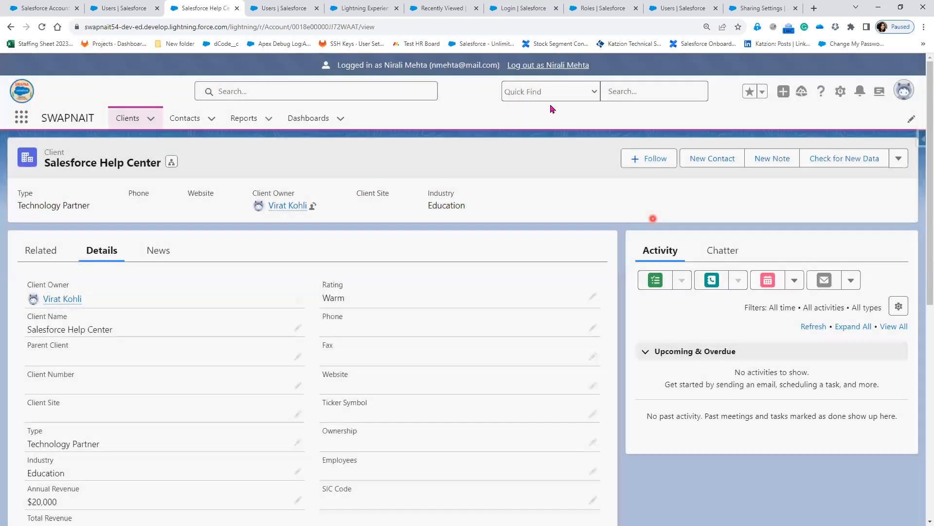
{"action": "left_click", "coordinate": [547, 66]}
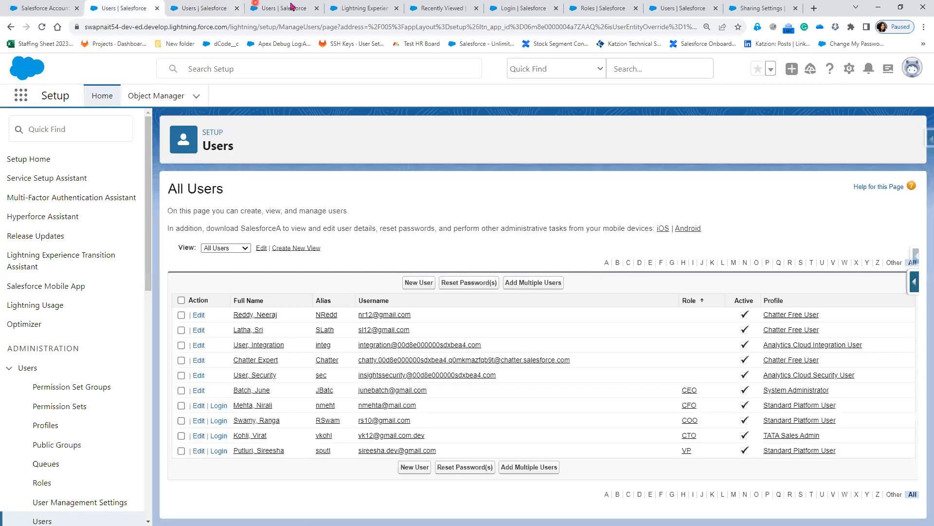
Close the duplicate Users browser tab, keeping the Lightning Experience page.
{"action": "left_click", "coordinate": [271, 8]}
{"action": "left_click", "coordinate": [345, 14]}
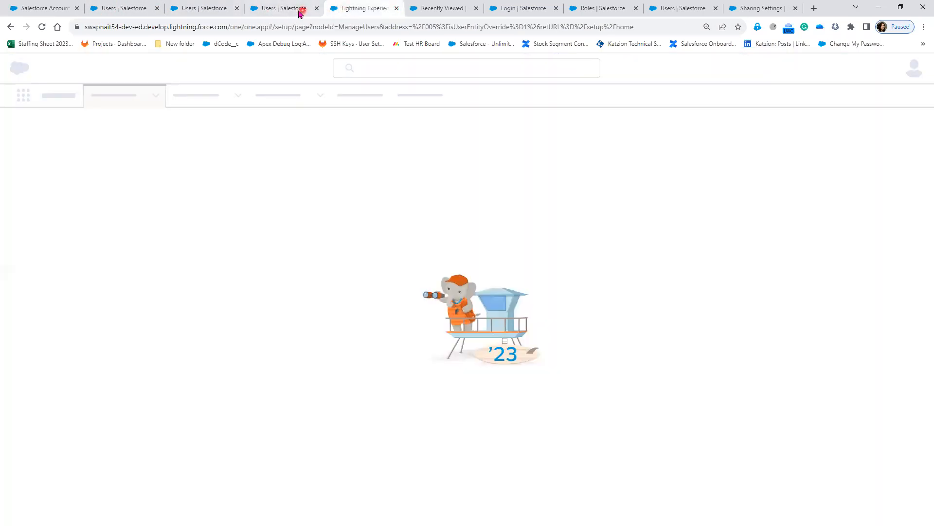
{"action": "left_click", "coordinate": [317, 9]}
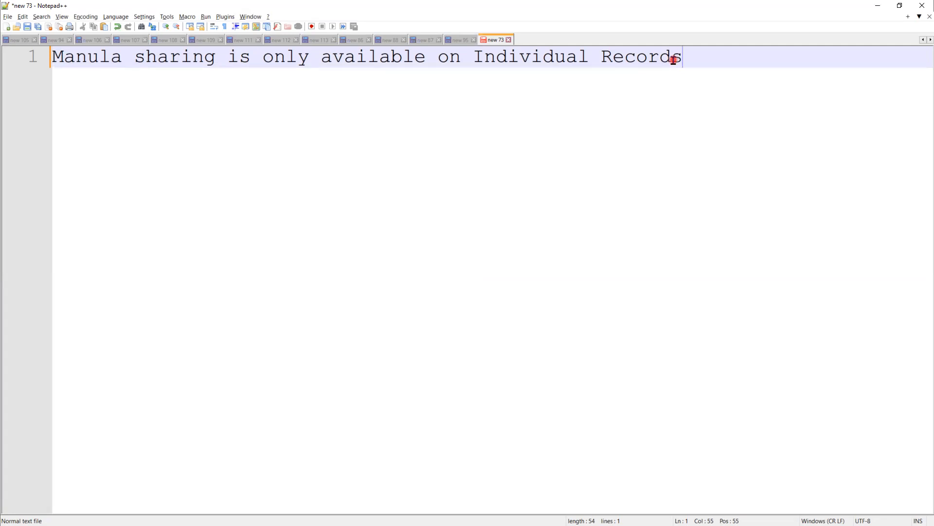
Type line 2 'Only applicable on records that have Public or Private' and insert 'Read Only'.
{"action": "key", "text": "Return"}
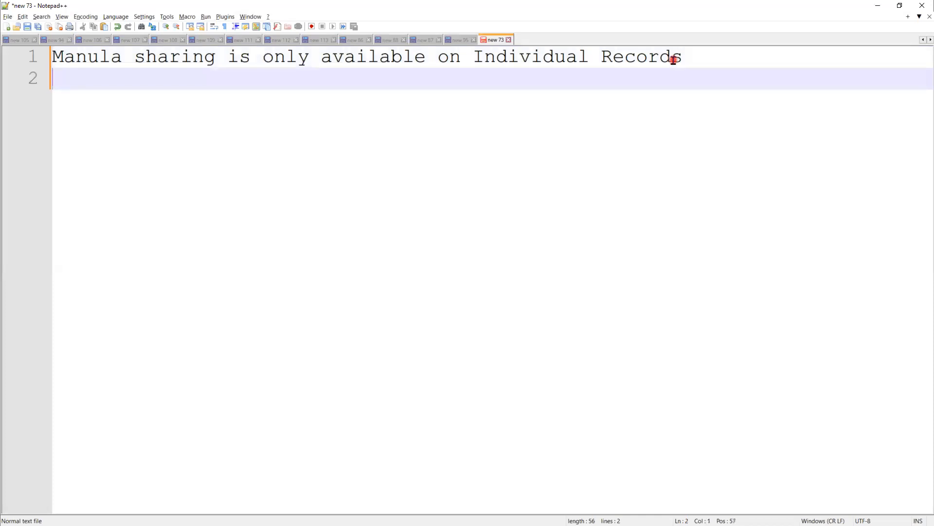
{"action": "type", "text": "Only applicable on "}
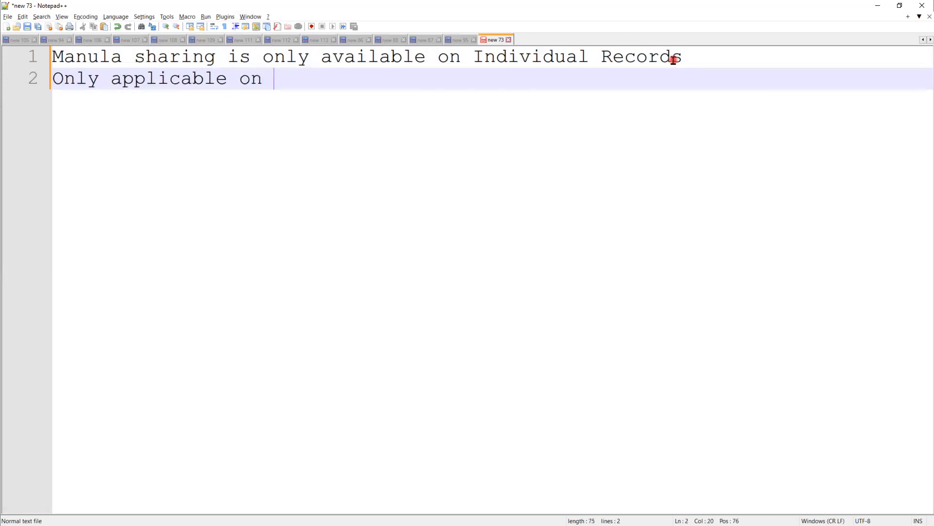
{"action": "type", "text": "records that ha"}
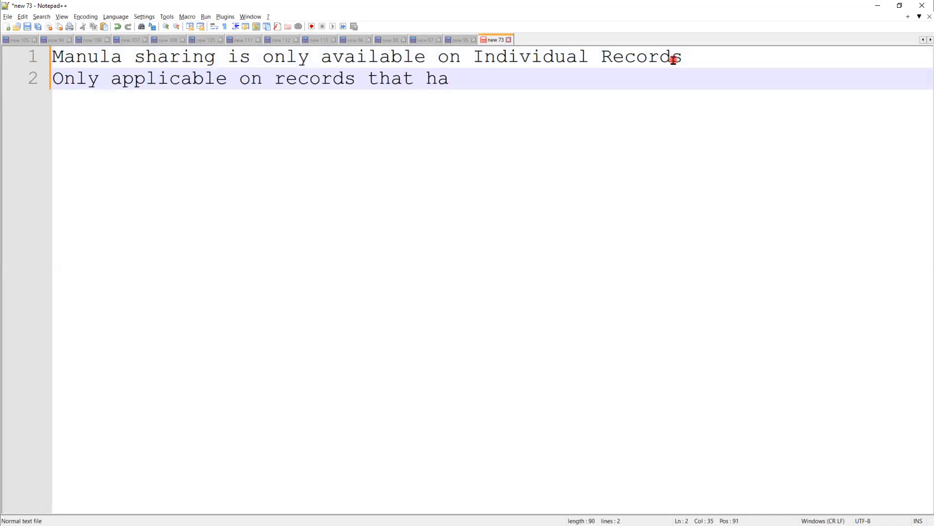
{"action": "type", "text": "ve Public or "}
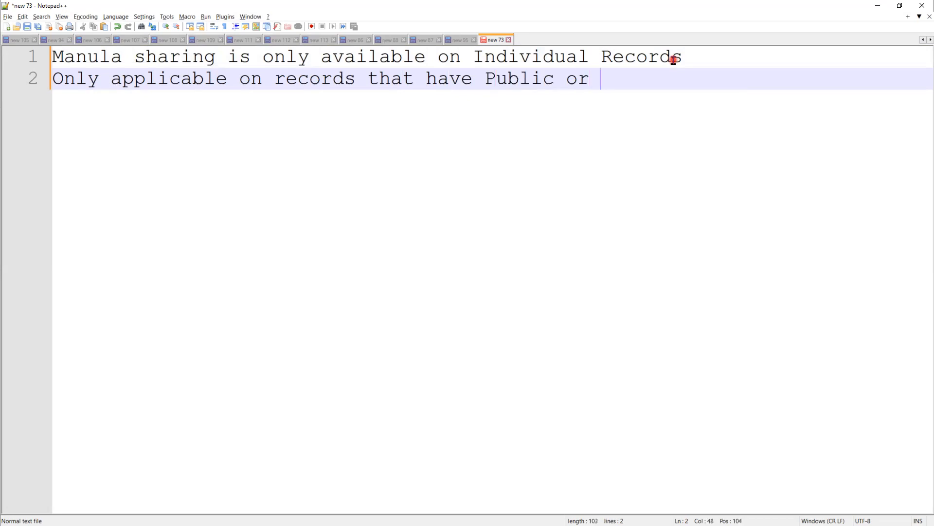
{"action": "type", "text": "P"}
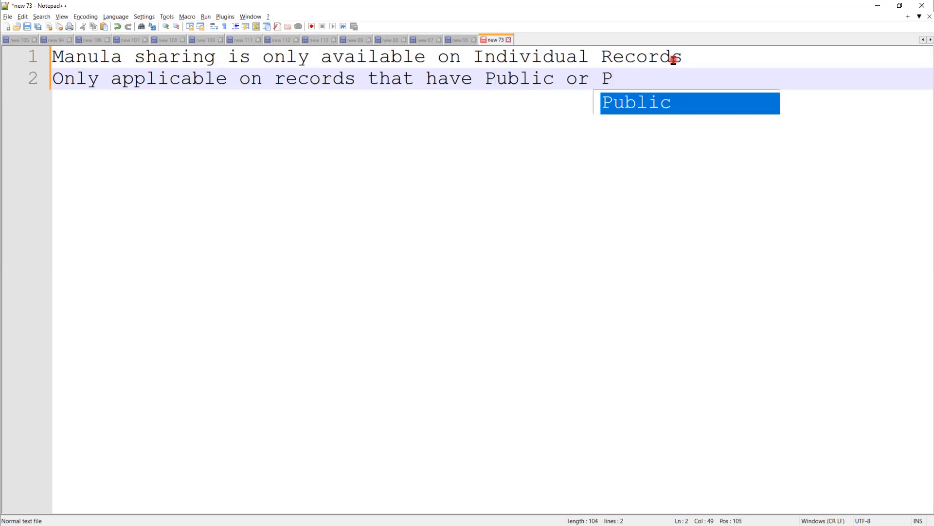
{"action": "type", "text": "rivate"}
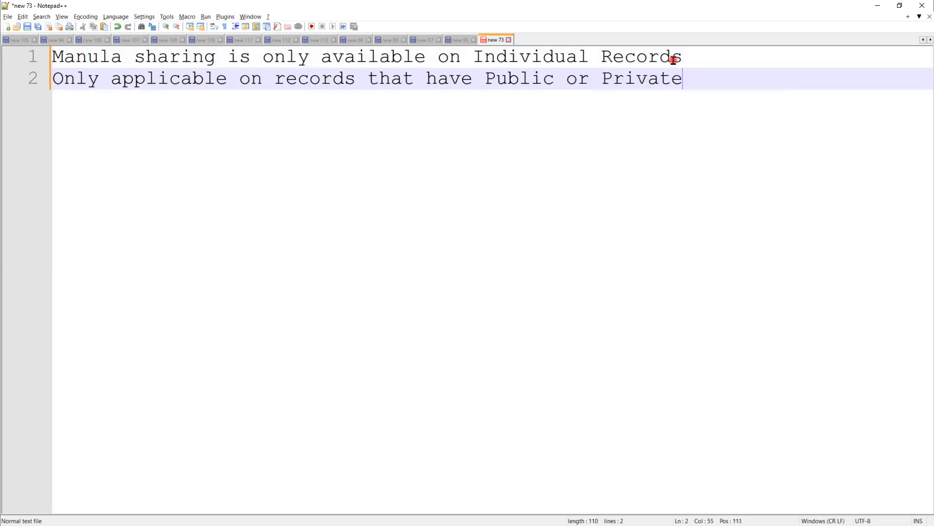
{"action": "left_click", "coordinate": [567, 79]}
{"action": "type", "text": "Read o"}
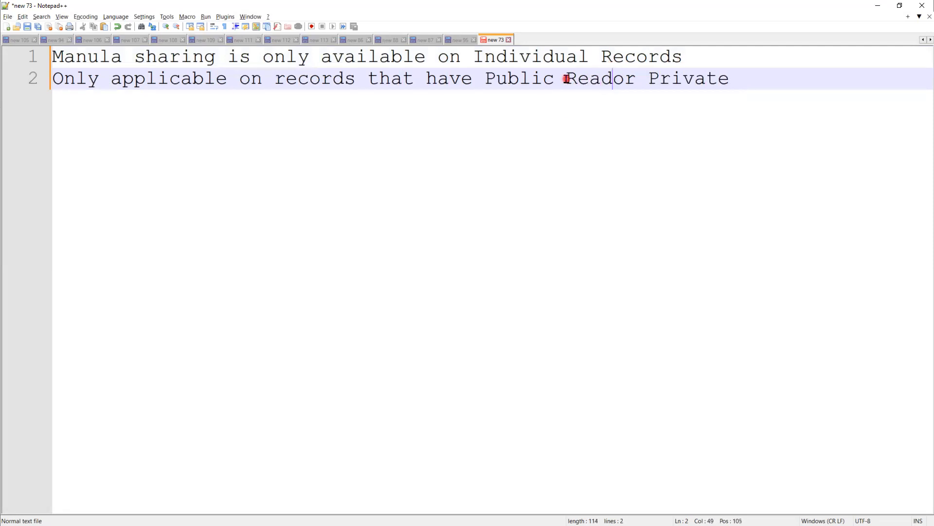
{"action": "key", "text": "BackSpace"}
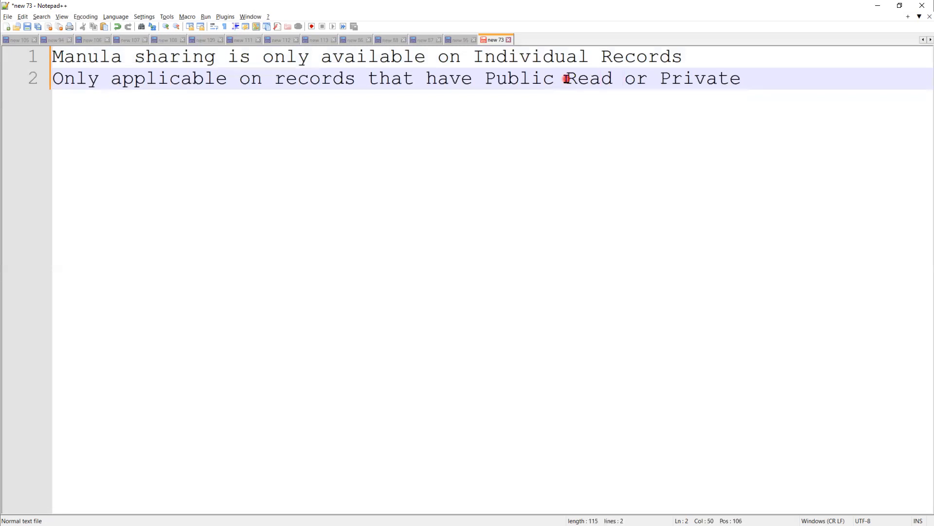
{"action": "type", "text": "Only"}
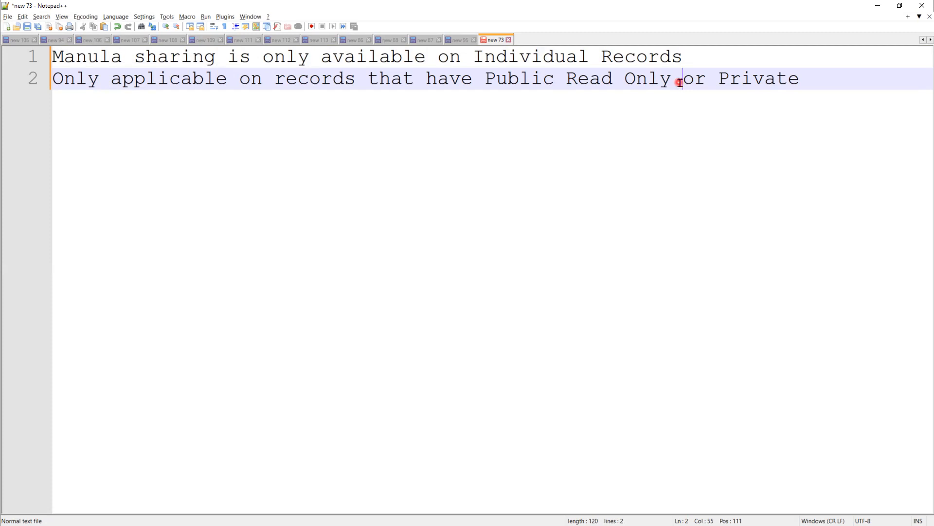
Move 'Read Only' after 'Private' and end line 2 with 'access on OWD'.
{"action": "left_click_drag", "start_coordinate": [672, 83], "coordinate": [565, 82]}
{"action": "key", "text": "ctrl+c"}
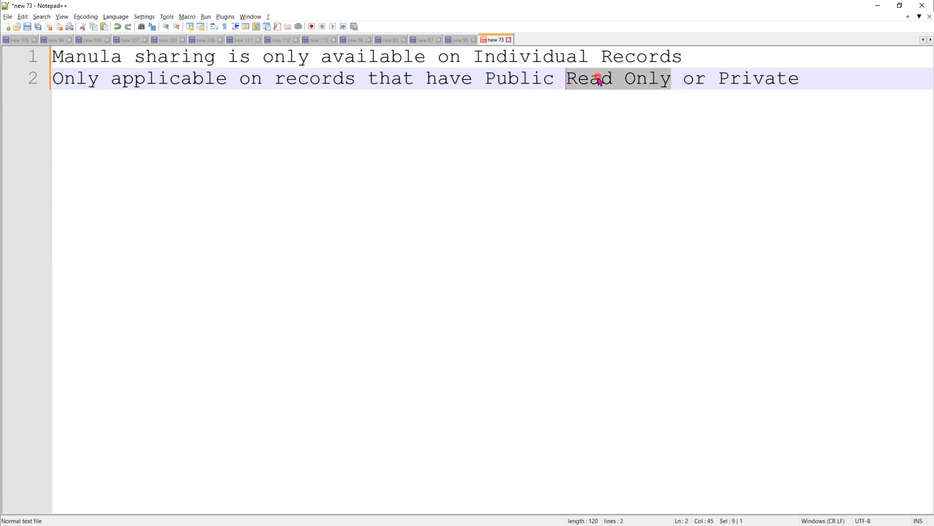
{"action": "right_click", "coordinate": [598, 79]}
{"action": "left_click", "coordinate": [694, 88]}
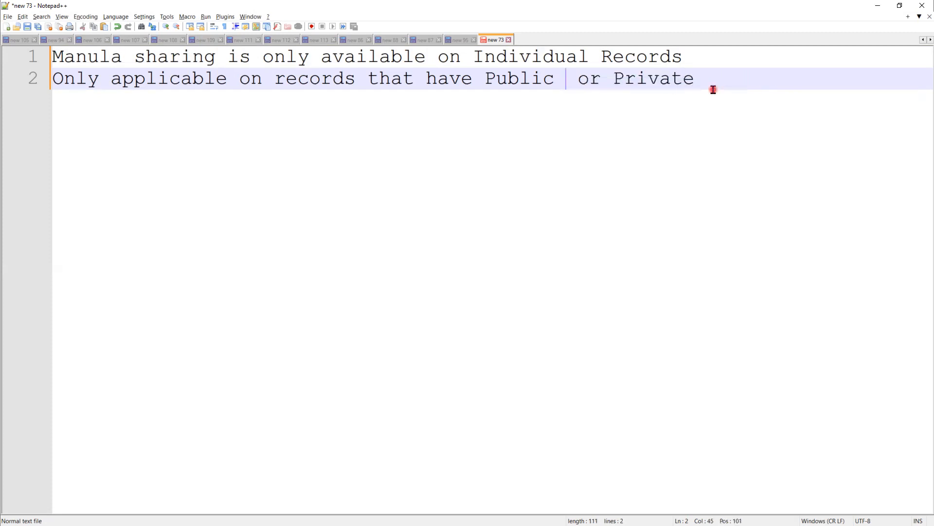
{"action": "key", "text": "Delete"}
{"action": "left_click", "coordinate": [712, 84]}
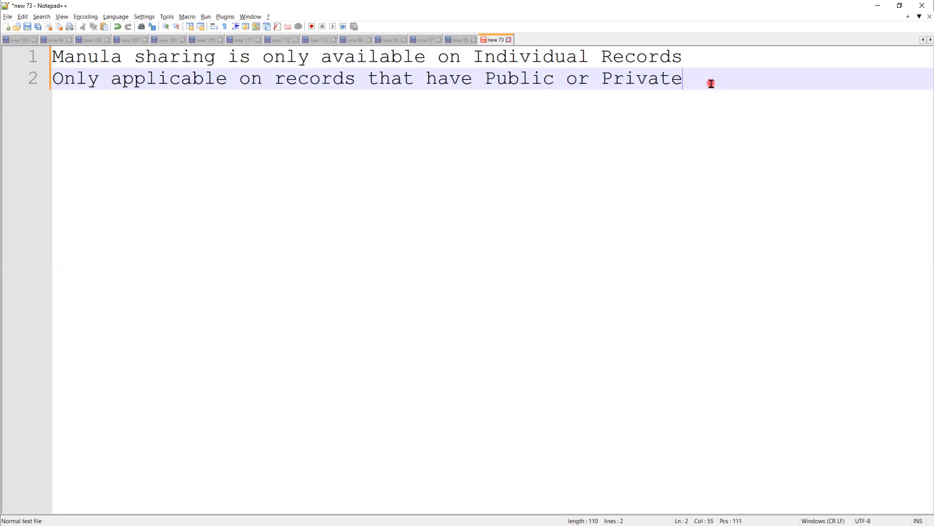
{"action": "key", "text": "ctrl+v"}
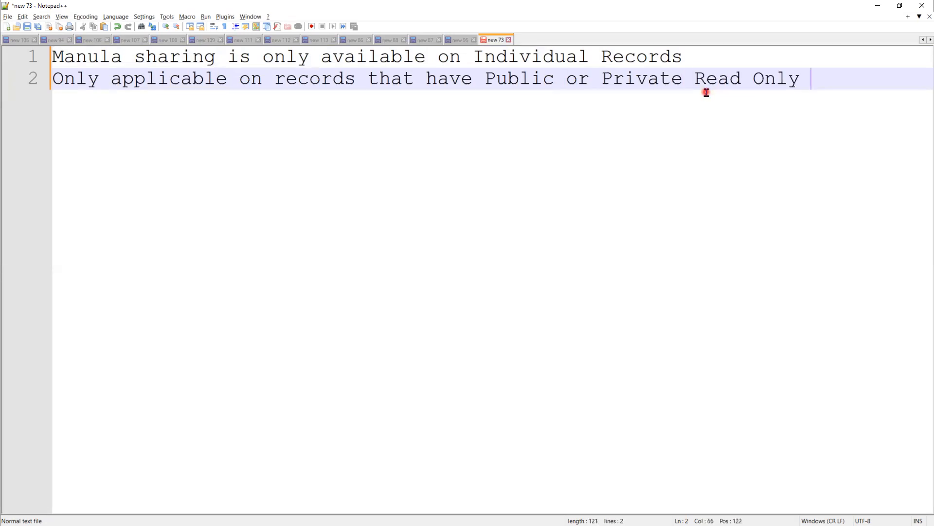
{"action": "type", "text": "access on OWD"}
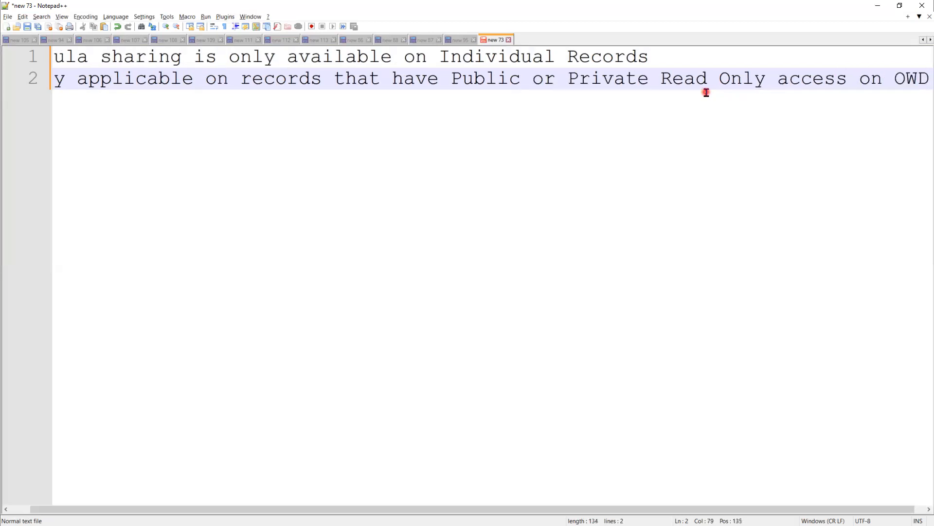
{"action": "key", "text": "Return"}
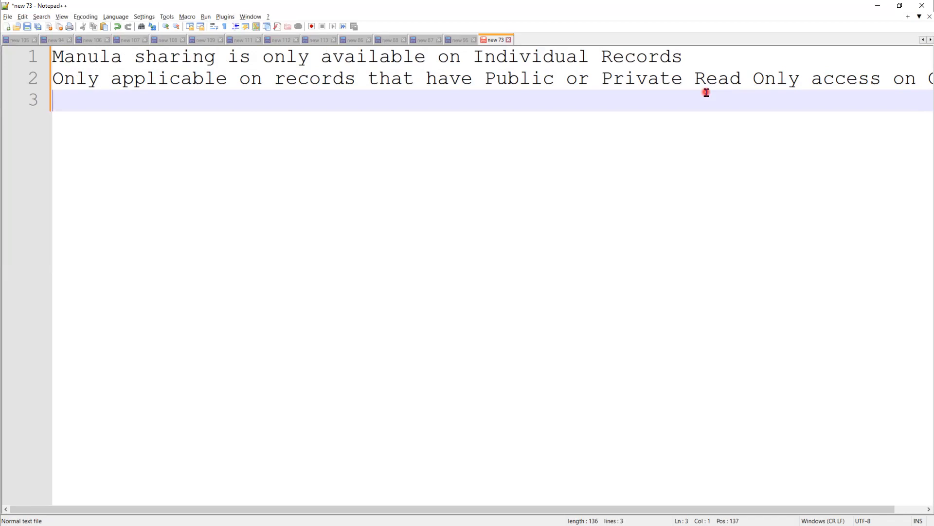
Add the heading 'Properties of Manual Sharing' above the notes.
{"action": "left_click", "coordinate": [49, 60]}
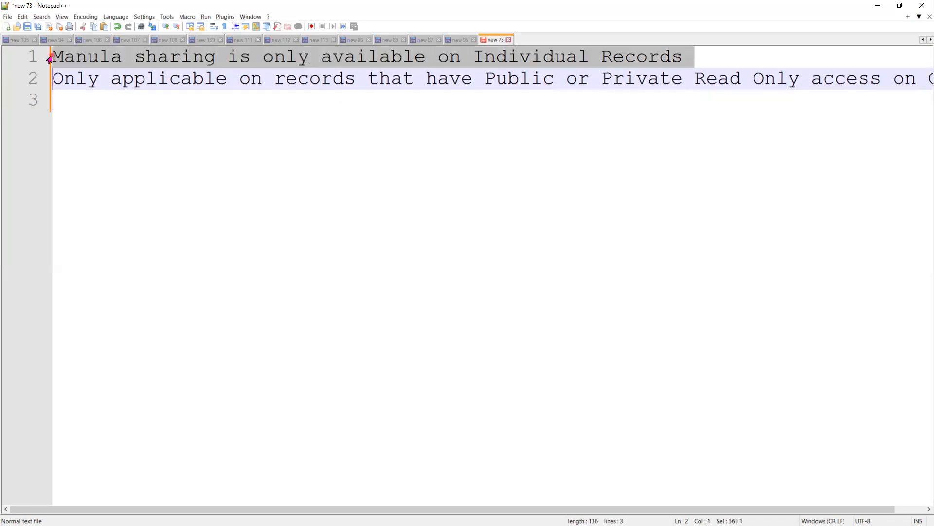
{"action": "key", "text": "Up"}
{"action": "key", "text": "Return"}
{"action": "key", "text": "Return"}
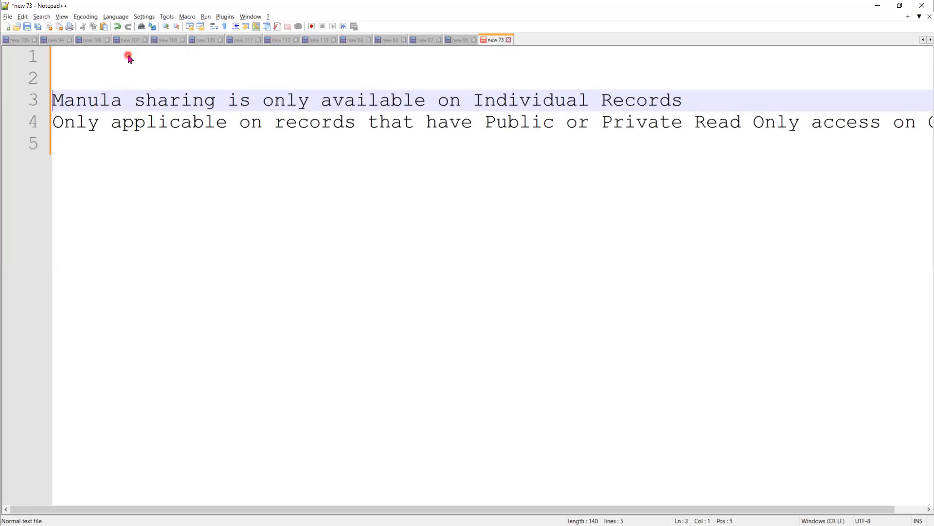
{"action": "key", "text": "Up"}
{"action": "key", "text": "Up"}
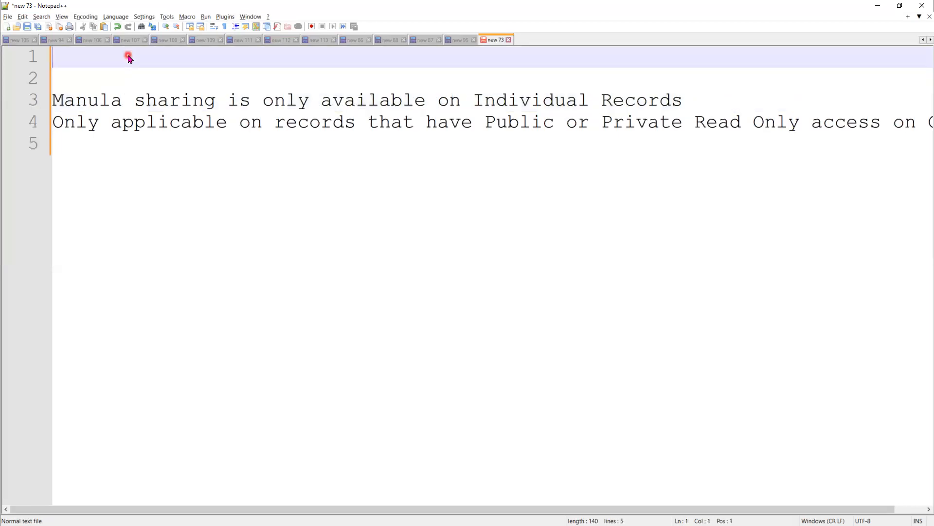
{"action": "type", "text": "Properties "}
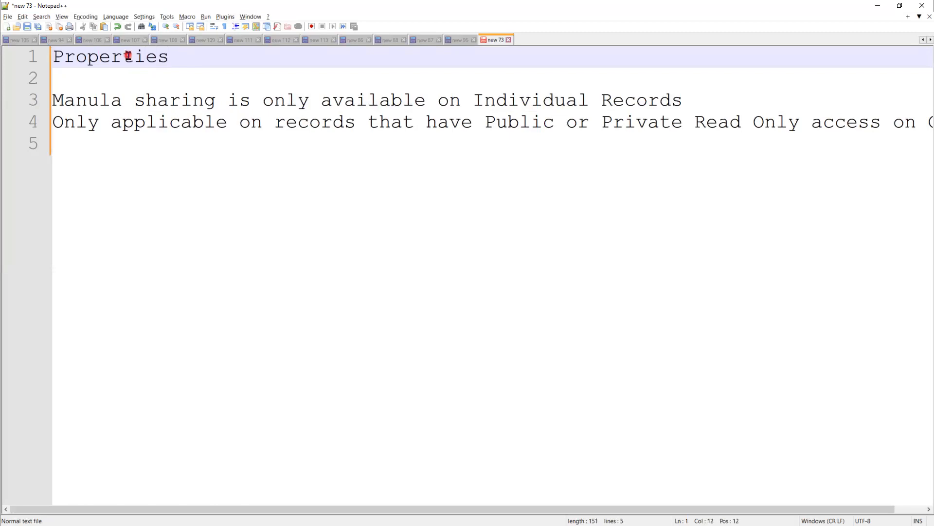
{"action": "type", "text": "of Manu"}
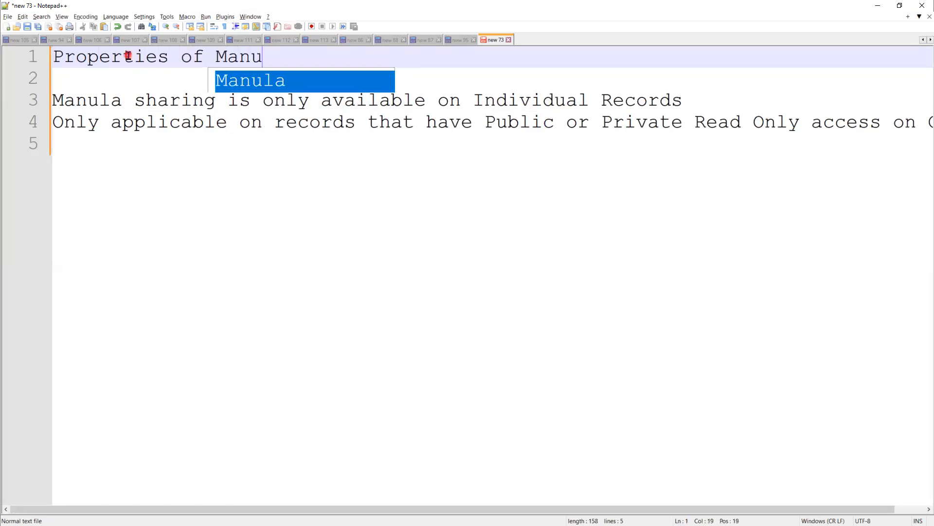
{"action": "type", "text": "al Sharing"}
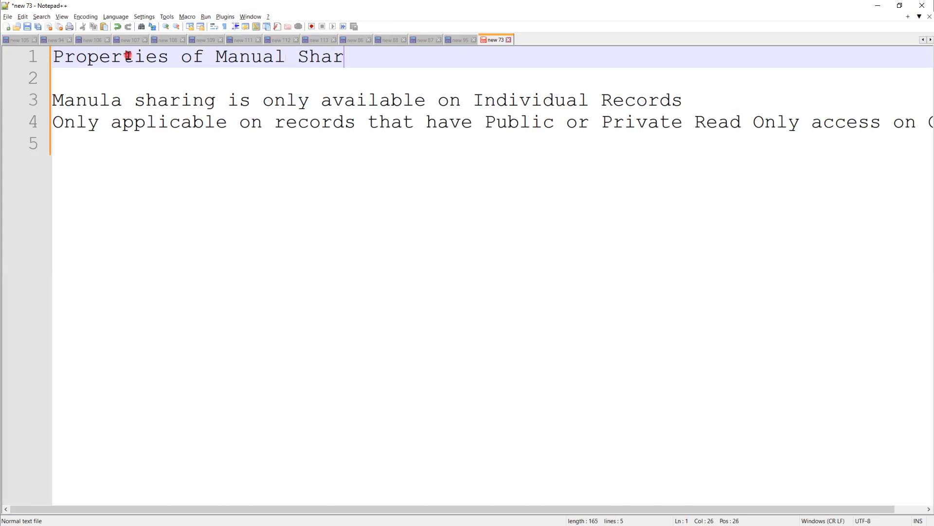
Number the two notes '1)' and '2)'.
{"action": "key", "text": "Down"}
{"action": "key", "text": "Down"}
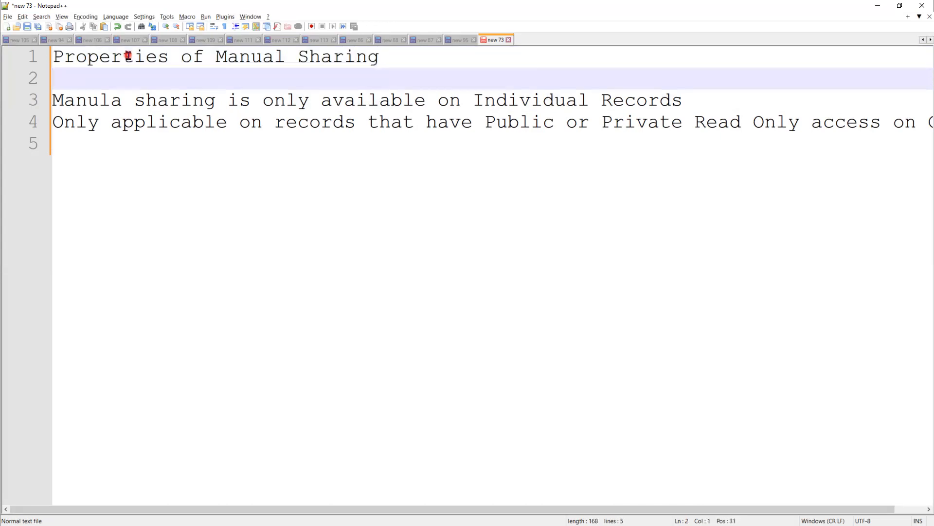
{"action": "left_click", "coordinate": [53, 101]}
{"action": "type", "text": "1)"}
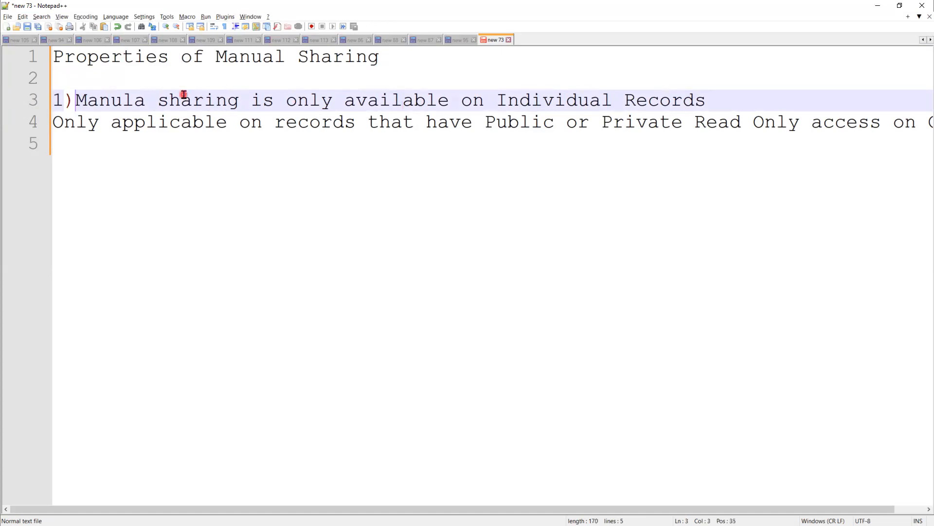
{"action": "left_click", "coordinate": [53, 122]}
{"action": "type", "text": "2 )"}
{"action": "key", "text": "Left"}
{"action": "key", "text": "BackSpace"}
{"action": "key", "text": "Right"}
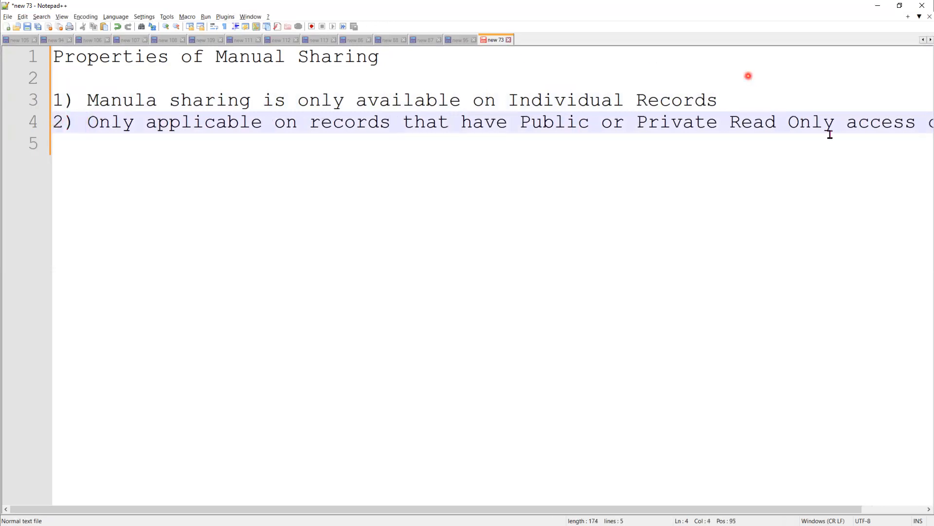
Move 'access on OWD' onto an indented line, then show PowerPoint's Assignment -1 slide.
{"action": "left_click", "coordinate": [848, 124]}
{"action": "key", "text": "Return"}
{"action": "key", "text": "Tab"}
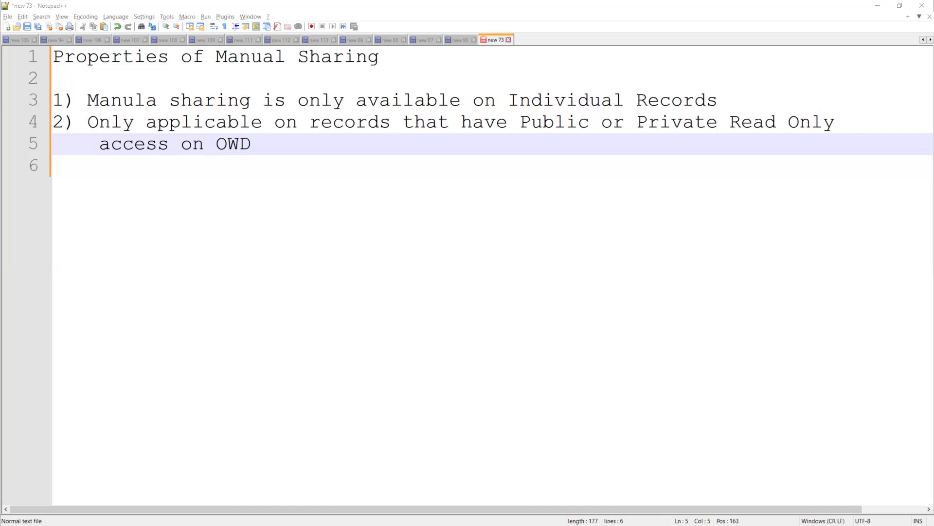
{"action": "key", "text": "alt+Tab"}
{"action": "left_click", "coordinate": [559, 398]}
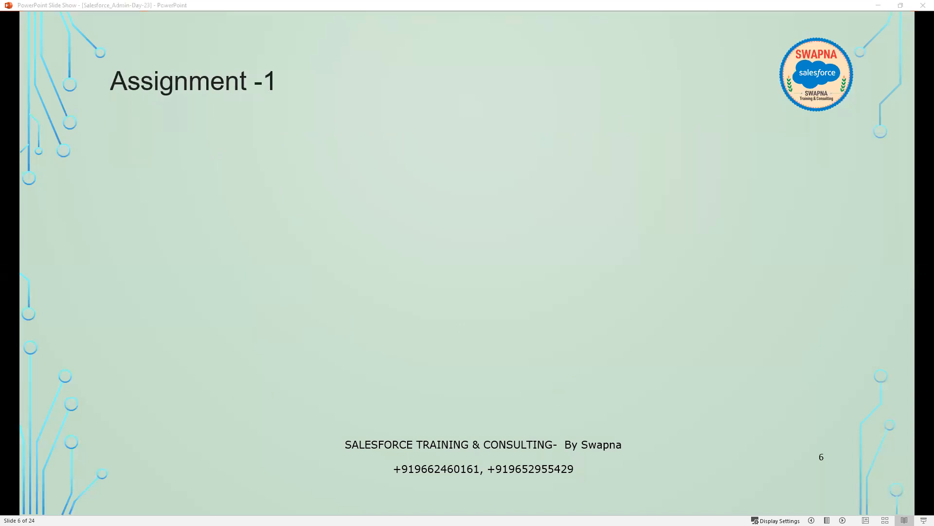
Reveal the 'Create a Role Hierarchy as below' bullet and the CEO, CFO, COO, CTO, VP diagram.
{"action": "left_click", "coordinate": [439, 366]}
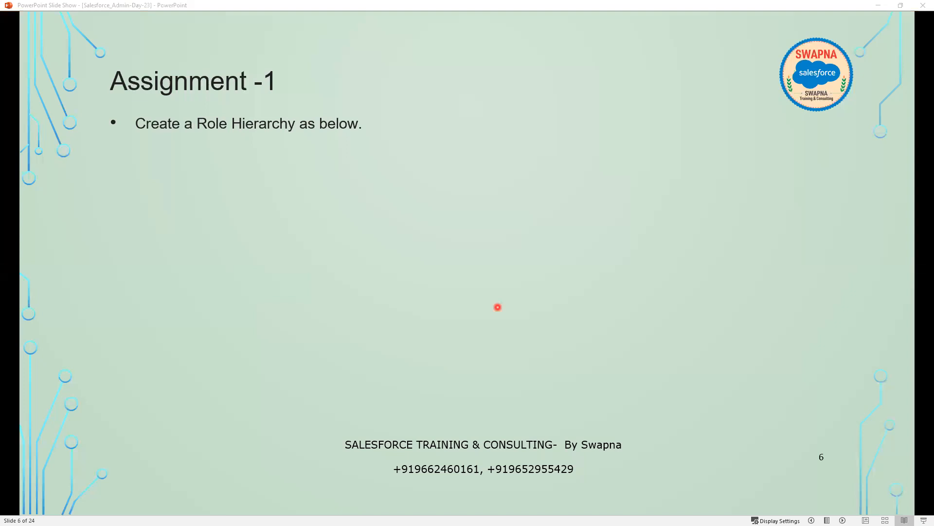
{"action": "left_click", "coordinate": [498, 307]}
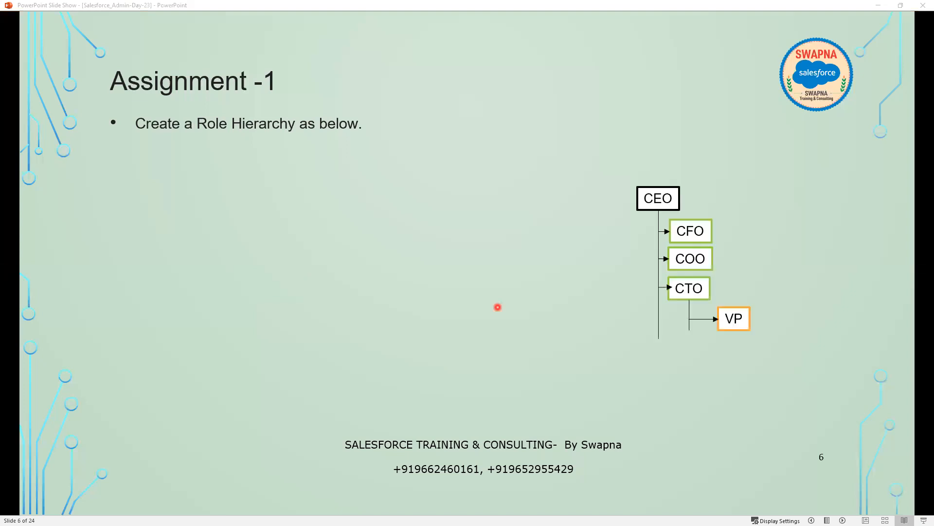
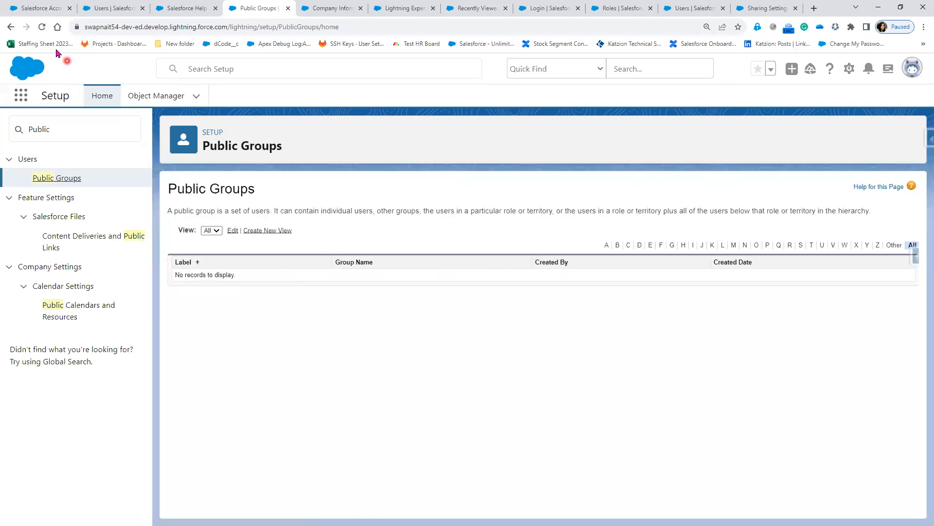
Close the client record's sharing settings and log out of the other user's session.
{"action": "left_click", "coordinate": [42, 27]}
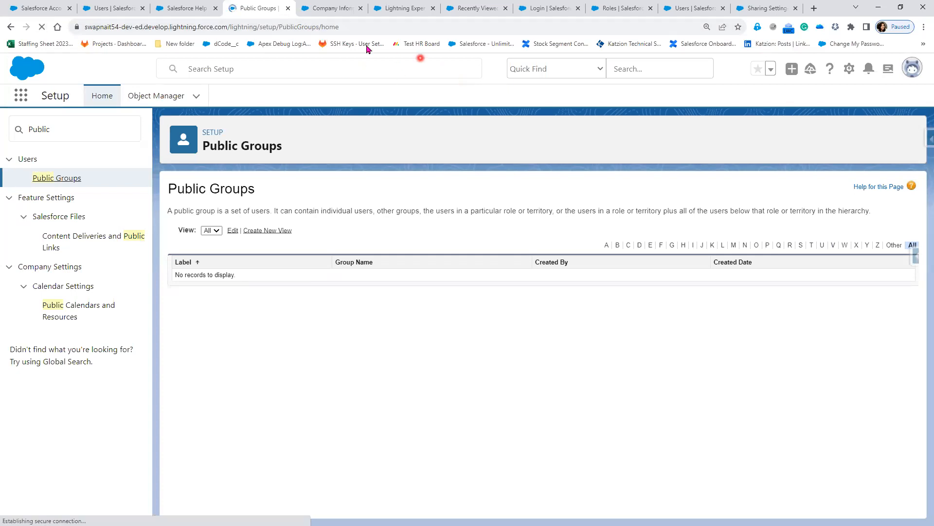
{"action": "left_click", "coordinate": [189, 11]}
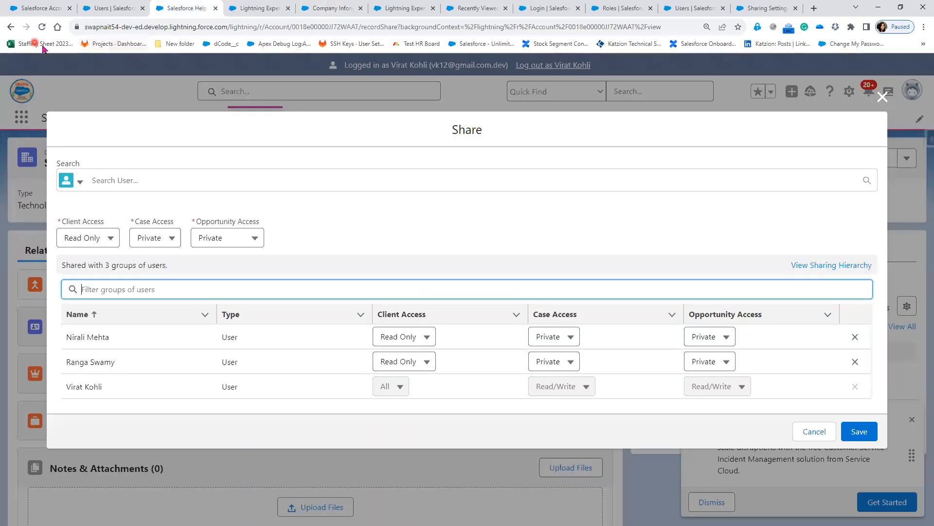
{"action": "left_click", "coordinate": [889, 102]}
{"action": "left_click", "coordinate": [566, 67]}
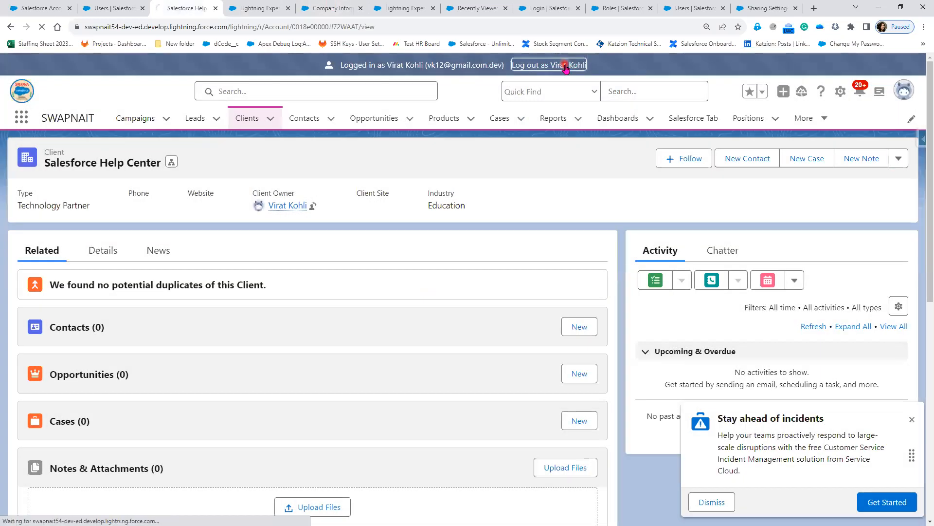
Log back in as the admin and reload the empty Public Groups setup page.
{"action": "left_click", "coordinate": [259, 9]}
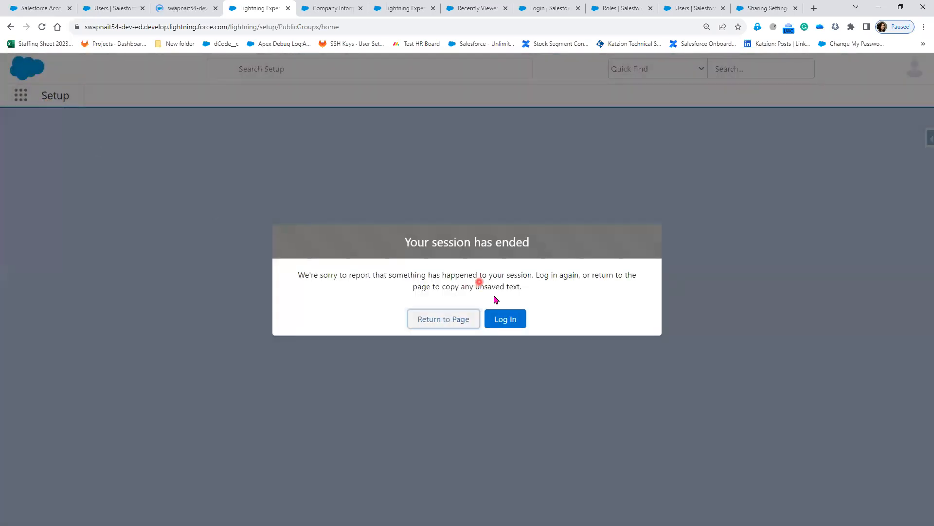
{"action": "left_click", "coordinate": [509, 325]}
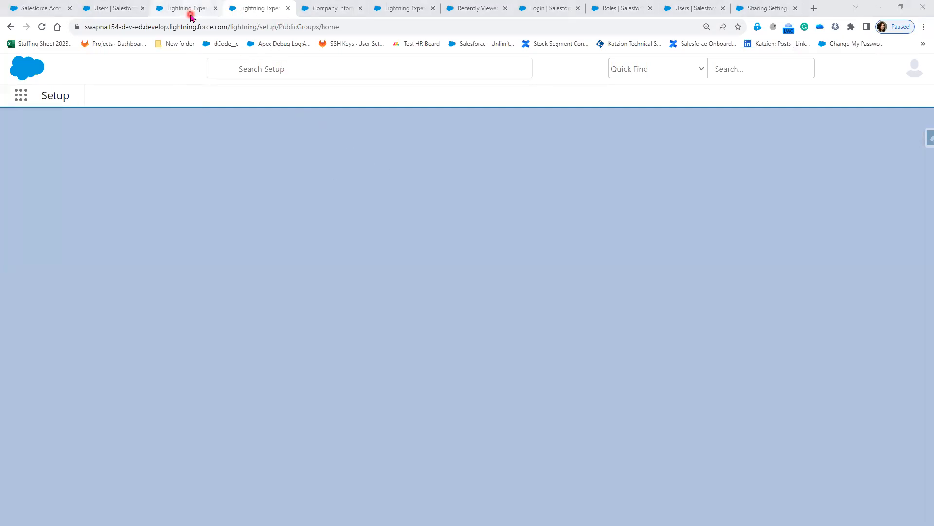
{"action": "left_click", "coordinate": [41, 27]}
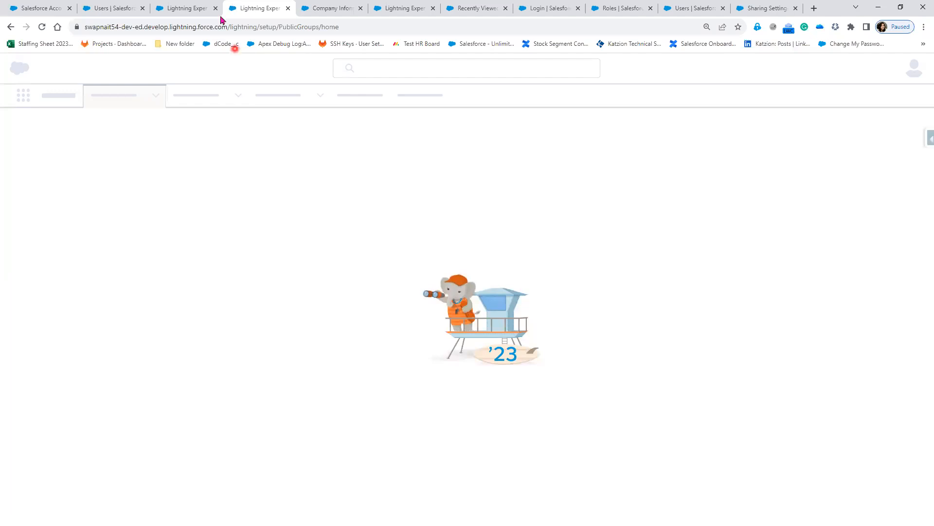
{"action": "left_click", "coordinate": [41, 27]}
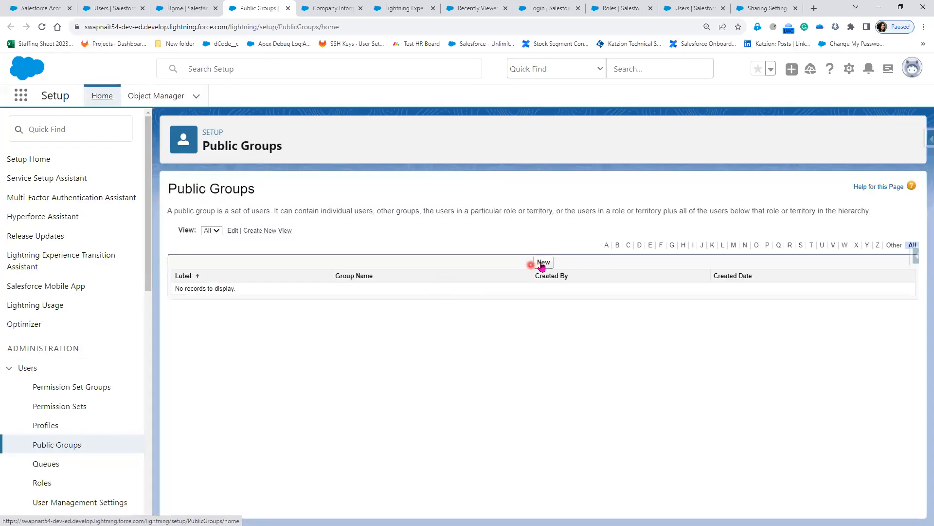
Open the New Group form and point out its Label, Group Name and Grant Access Using Hierarchies fields.
{"action": "left_click", "coordinate": [542, 265]}
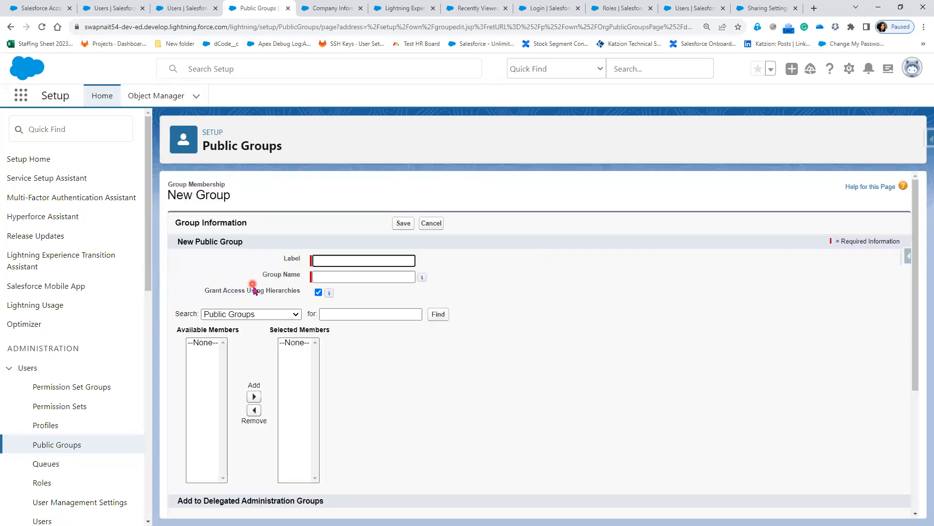
{"action": "left_click", "coordinate": [338, 263]}
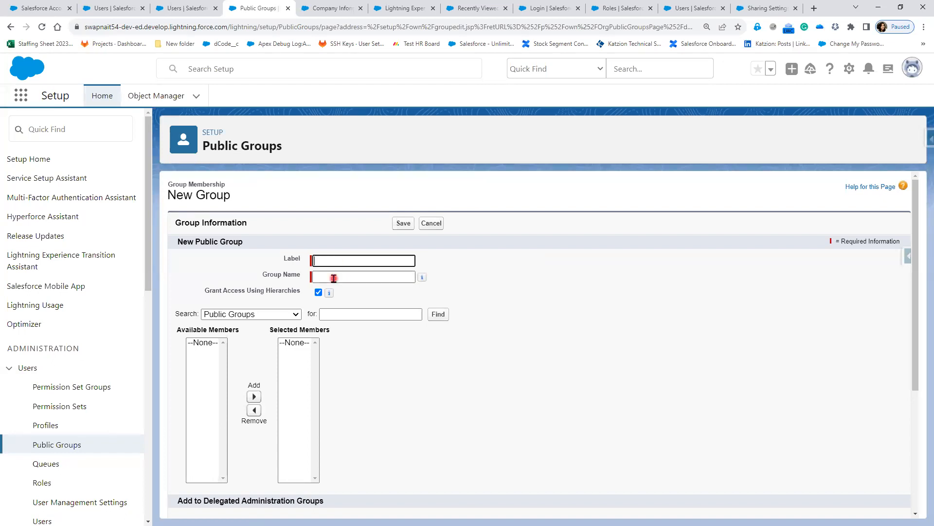
{"action": "left_click", "coordinate": [348, 263]}
{"action": "left_click", "coordinate": [345, 276]}
{"action": "left_click", "coordinate": [344, 263]}
{"action": "left_click_drag", "start_coordinate": [190, 281], "coordinate": [331, 297]}
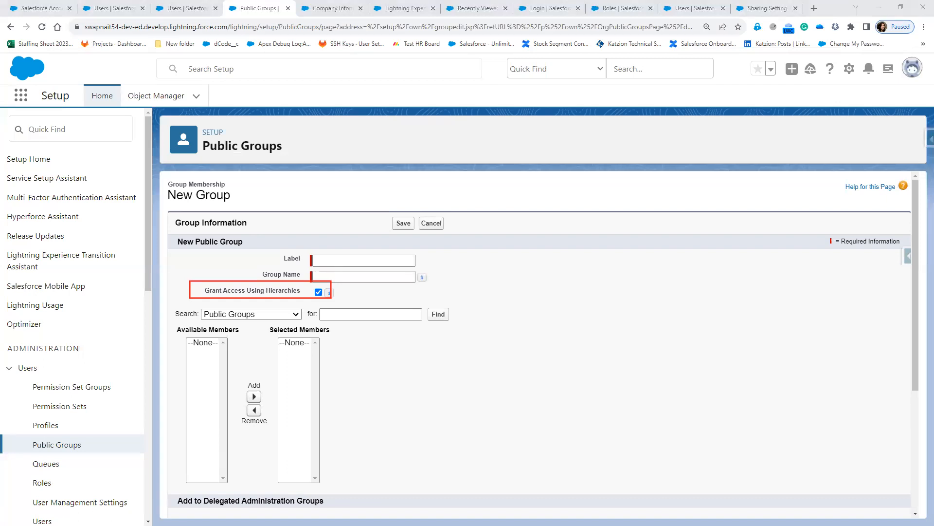
{"action": "key", "text": "alt+Tab"}
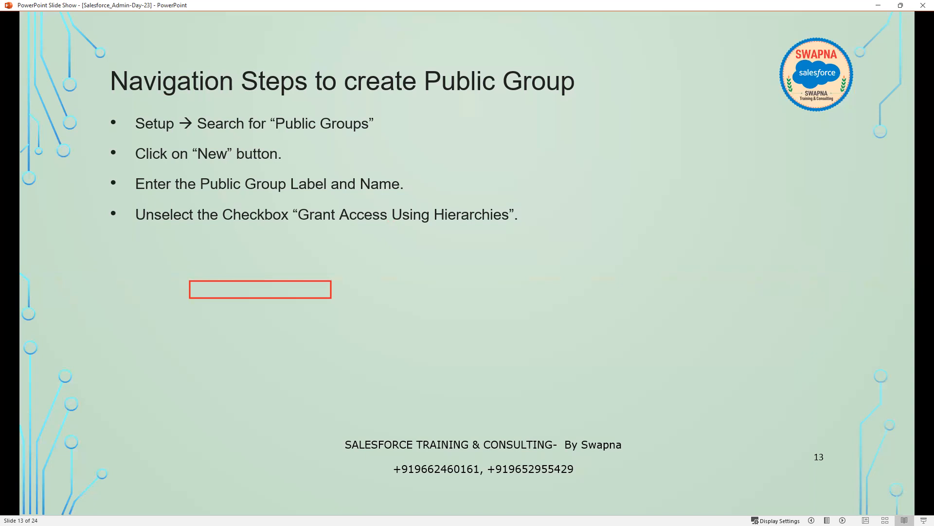
Mark up the Grant Access Using Hierarchies step, erase the ink, and reveal the adding-users step.
{"action": "left_click_drag", "start_coordinate": [724, 300], "coordinate": [737, 313]}
{"action": "left_click_drag", "start_coordinate": [678, 288], "coordinate": [655, 225]}
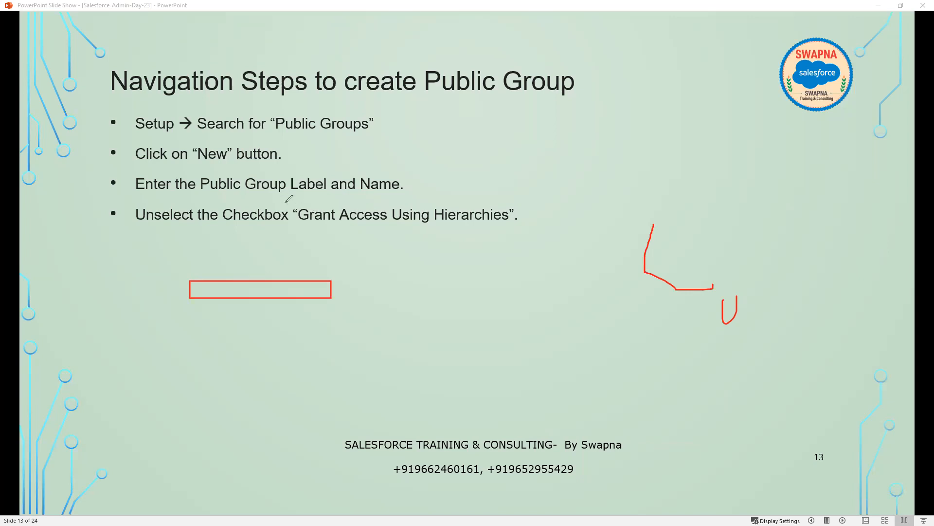
{"action": "mouse_move", "coordinate": [293, 222]}
{"action": "left_mouse_down"}
{"action": "mouse_move", "coordinate": [480, 225]}
{"action": "mouse_move", "coordinate": [527, 214]}
{"action": "mouse_move", "coordinate": [325, 202]}
{"action": "left_mouse_up"}
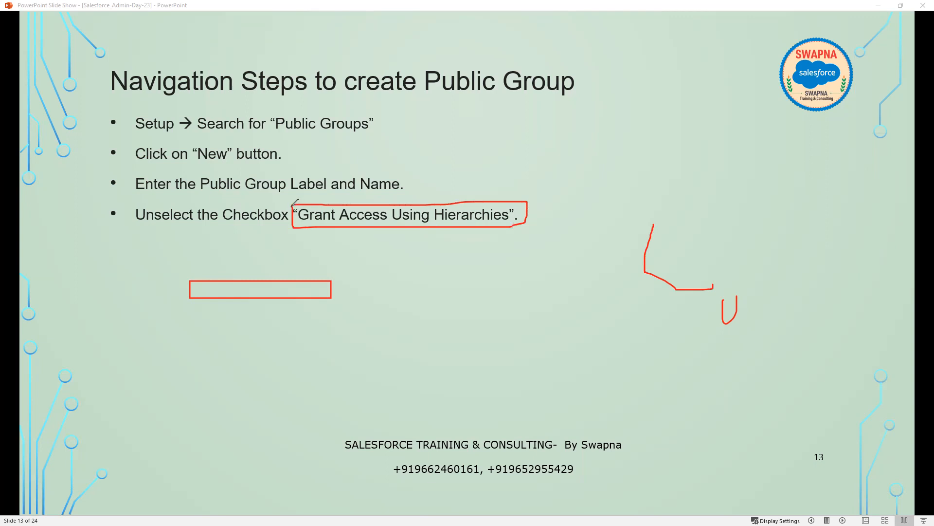
{"action": "left_click_drag", "start_coordinate": [520, 206], "coordinate": [561, 193]}
{"action": "key", "text": "e"}
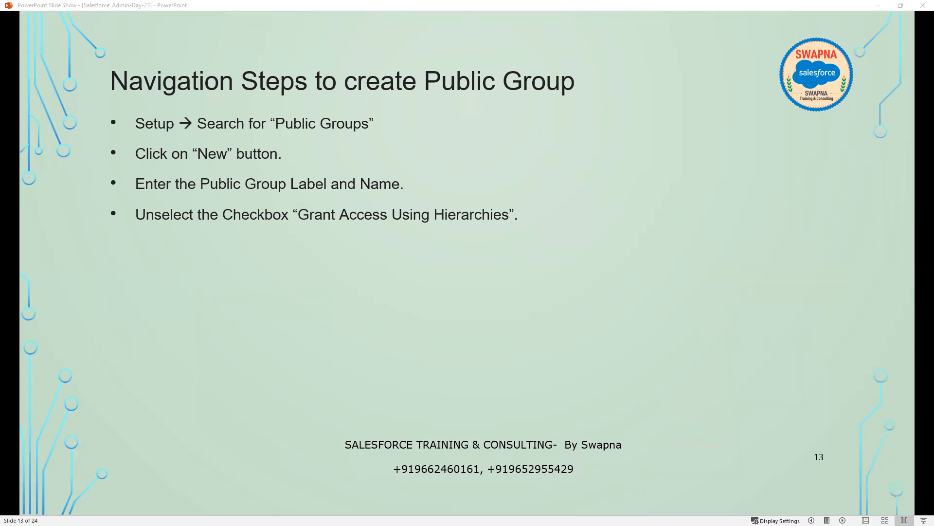
{"action": "left_click", "coordinate": [395, 379]}
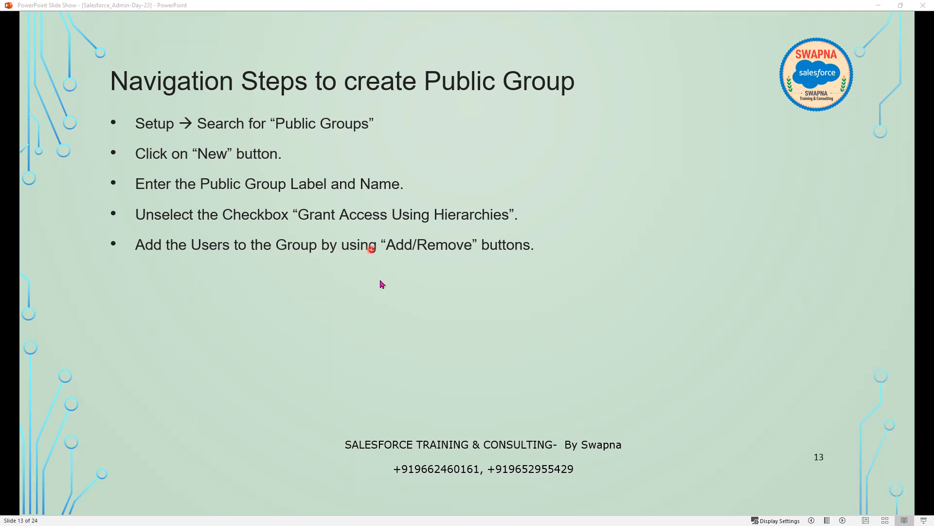
{"action": "left_click", "coordinate": [877, 4]}
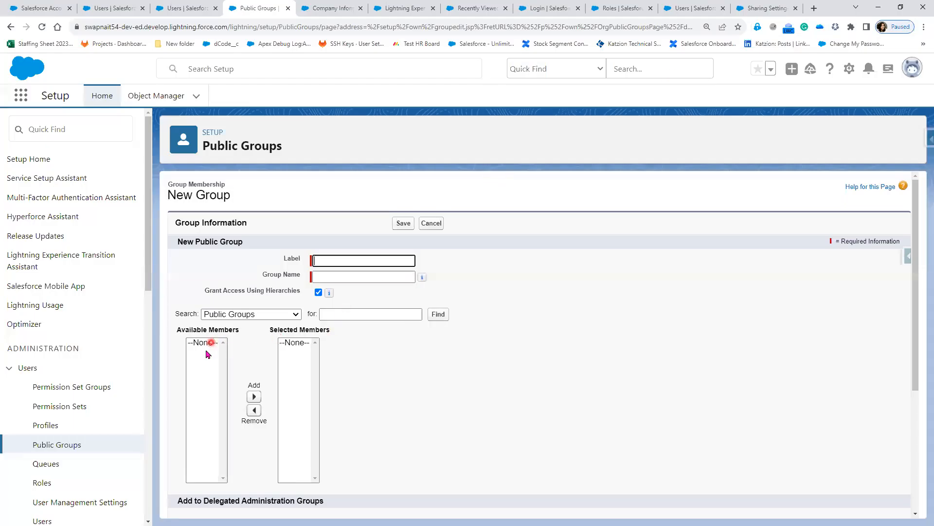
Try adding users, including Security User, as members, then remove them again.
{"action": "left_click", "coordinate": [254, 314]}
{"action": "left_click", "coordinate": [241, 353]}
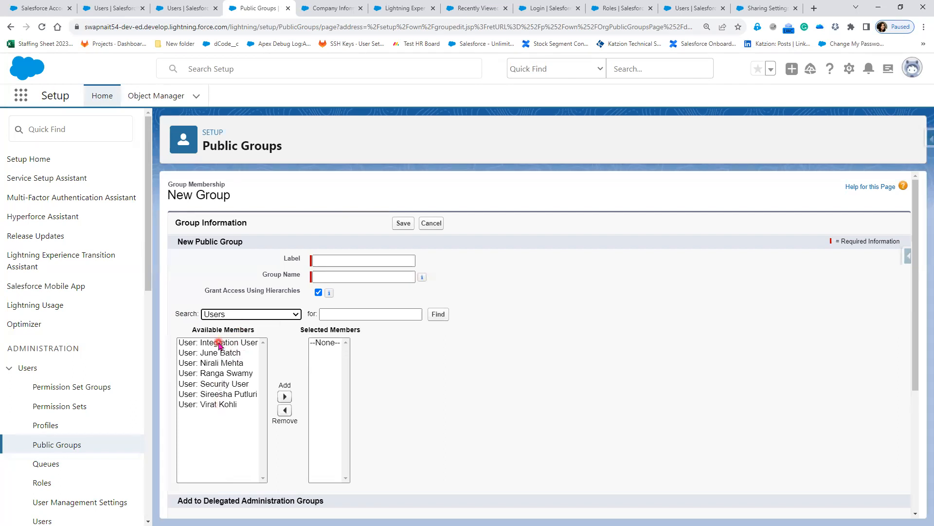
{"action": "left_click", "coordinate": [216, 372]}
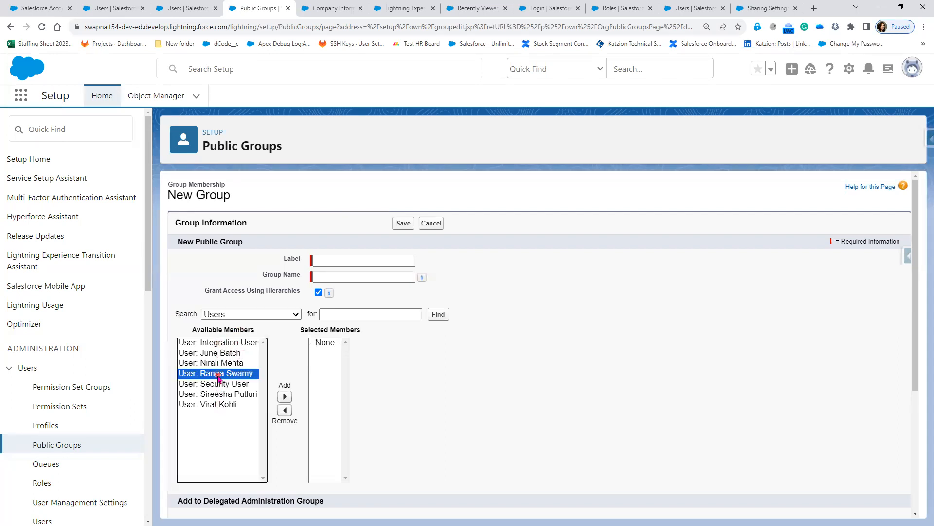
{"action": "left_click", "coordinate": [285, 396]}
{"action": "left_click", "coordinate": [292, 411]}
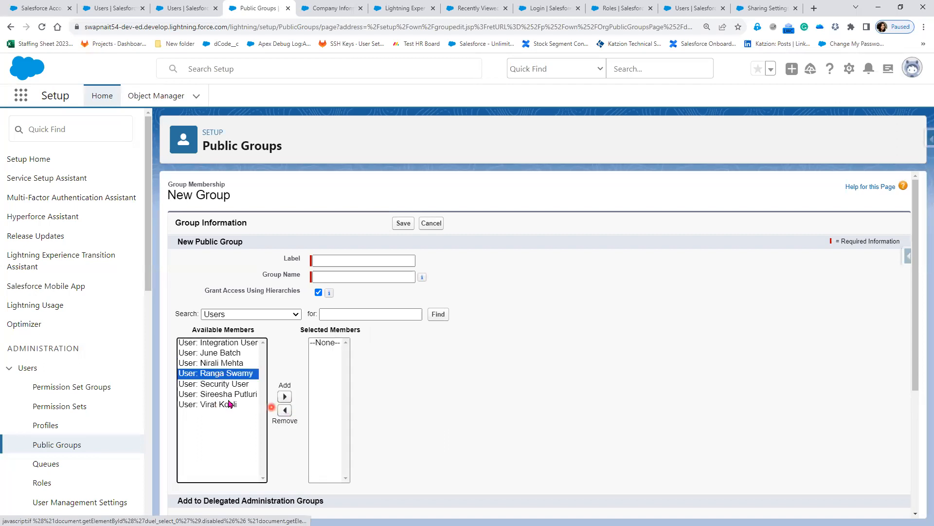
{"action": "left_click", "coordinate": [228, 384]}
{"action": "left_click", "coordinate": [285, 397]}
{"action": "left_click", "coordinate": [285, 410]}
Add the CEO and CFO roles and 'Role and Subordinates: CTO' as group members.
{"action": "left_click", "coordinate": [250, 314]}
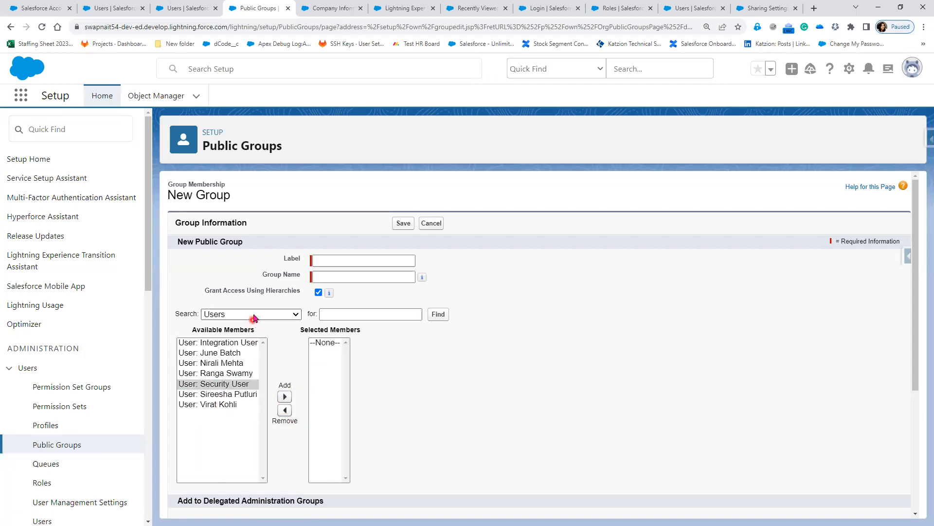
{"action": "left_click", "coordinate": [256, 336]}
{"action": "left_click", "coordinate": [202, 343]}
{"action": "left_click", "coordinate": [253, 397]}
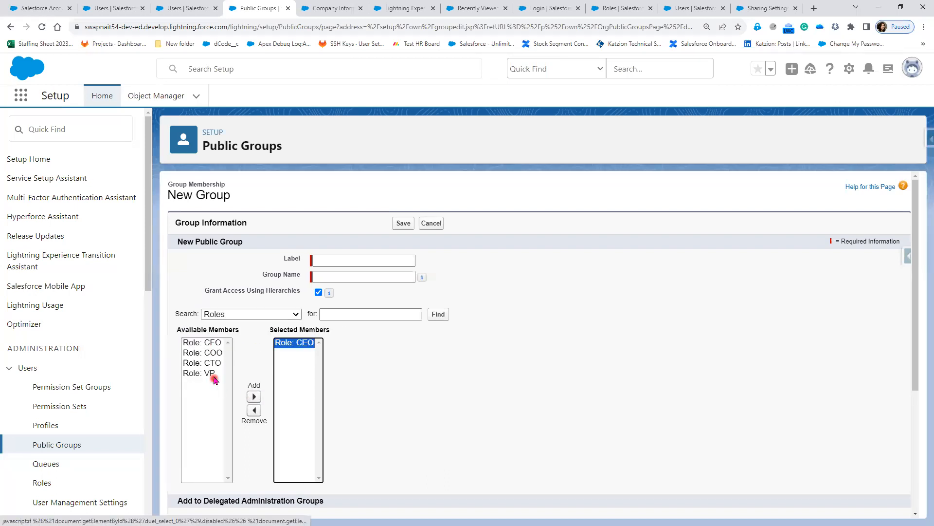
{"action": "left_click", "coordinate": [202, 343]}
{"action": "left_click", "coordinate": [255, 397]}
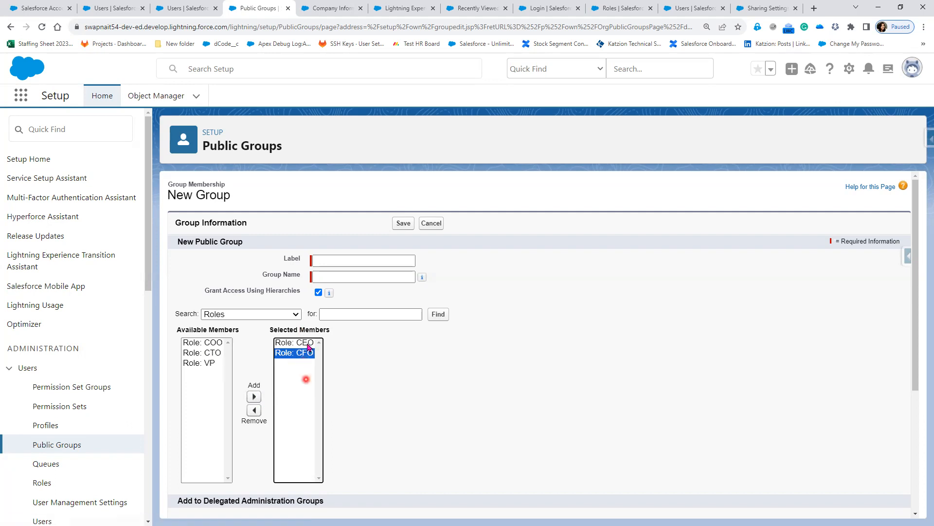
{"action": "left_click", "coordinate": [252, 314]}
{"action": "left_click", "coordinate": [251, 346]}
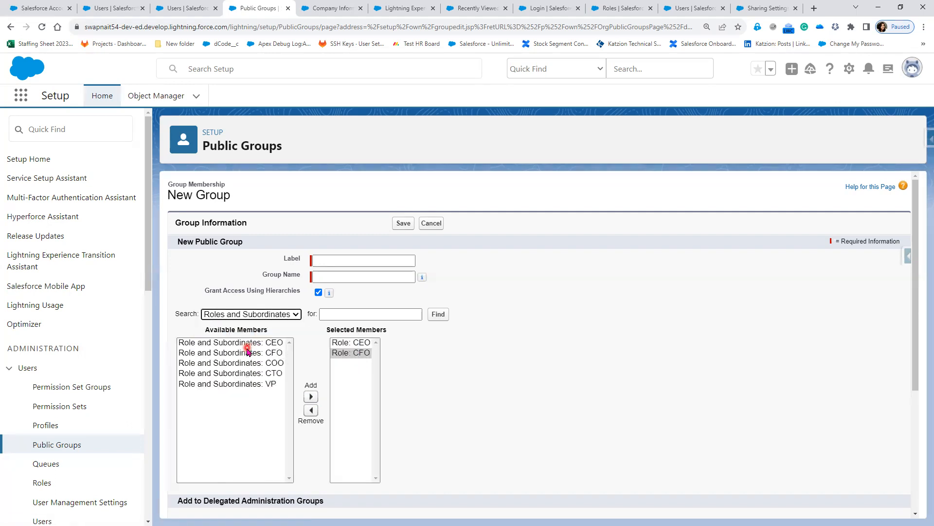
{"action": "left_click", "coordinate": [249, 375]}
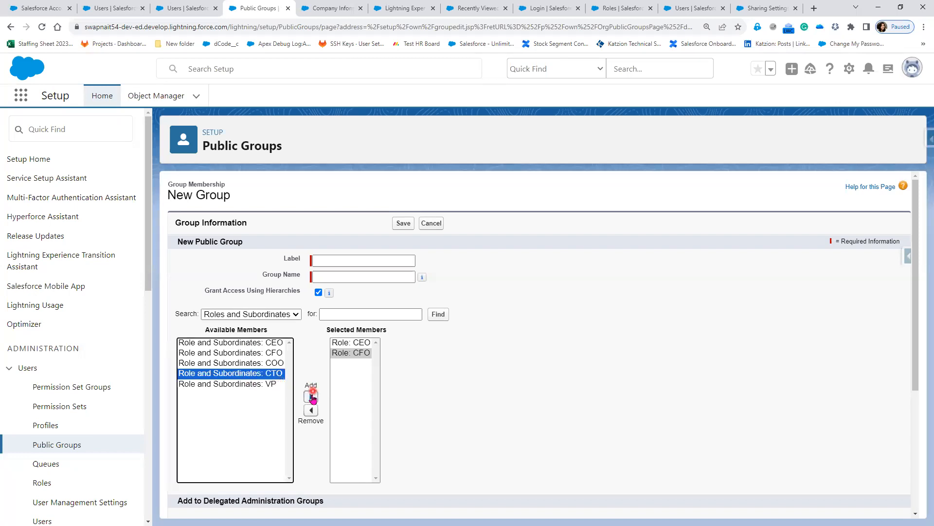
{"action": "left_click", "coordinate": [311, 397]}
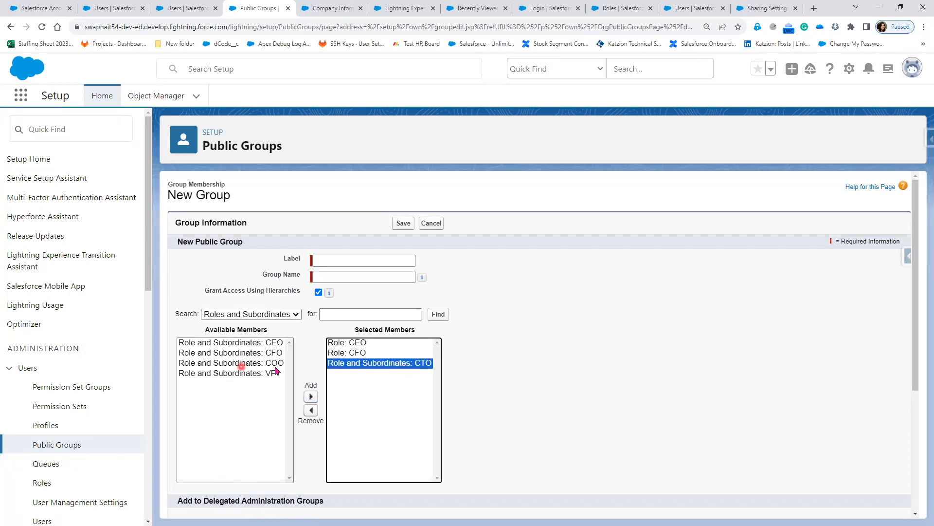
Look through the public groups list, then add Security User from the Users list.
{"action": "left_click", "coordinate": [243, 313]}
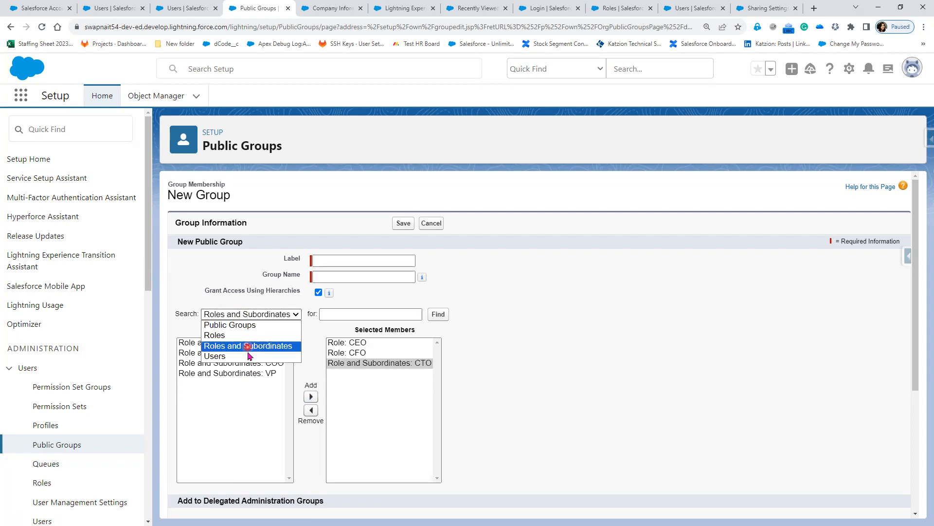
{"action": "left_click", "coordinate": [243, 325]}
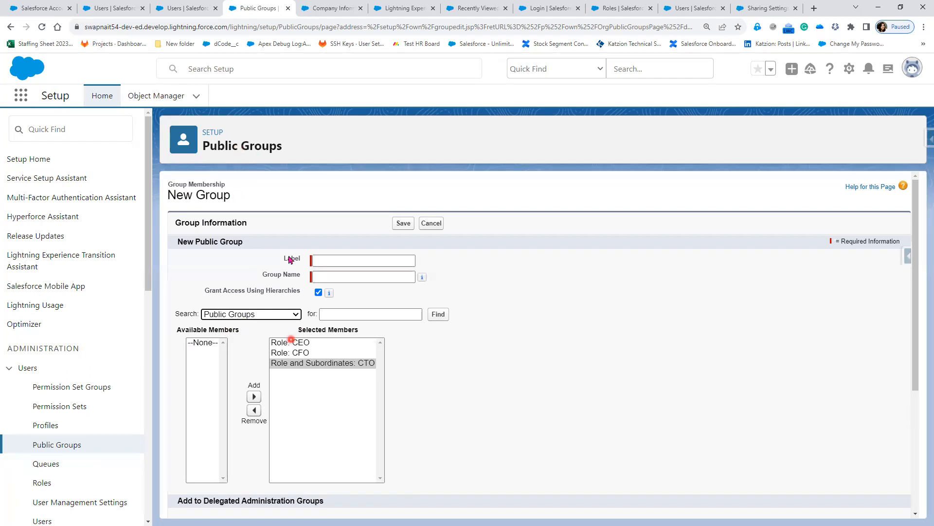
{"action": "left_click", "coordinate": [259, 315]}
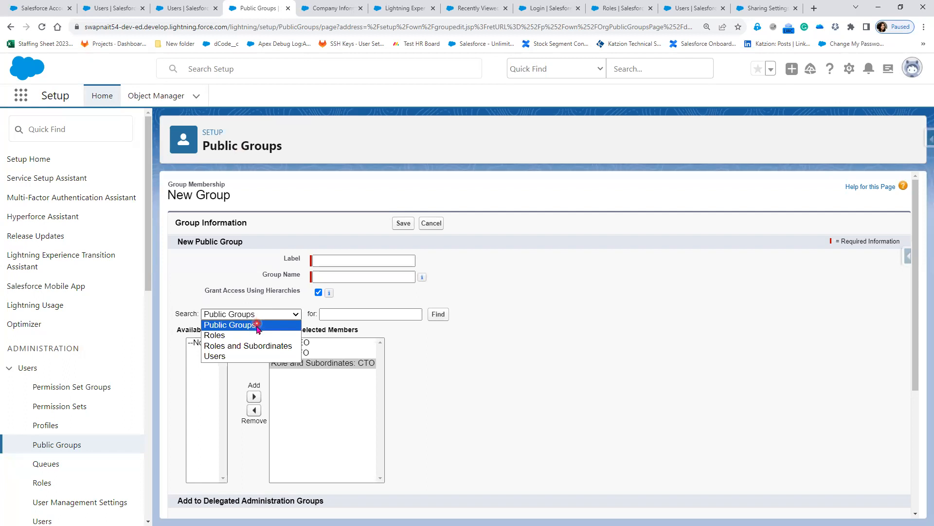
{"action": "left_click", "coordinate": [241, 356]}
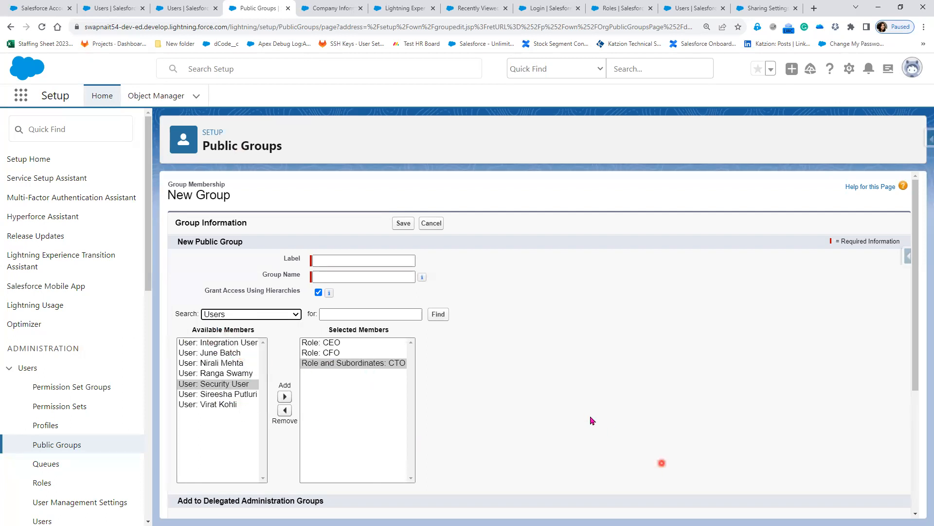
{"action": "scroll", "coordinate": [591, 418], "scroll_direction": "down", "scroll_amount": 2}
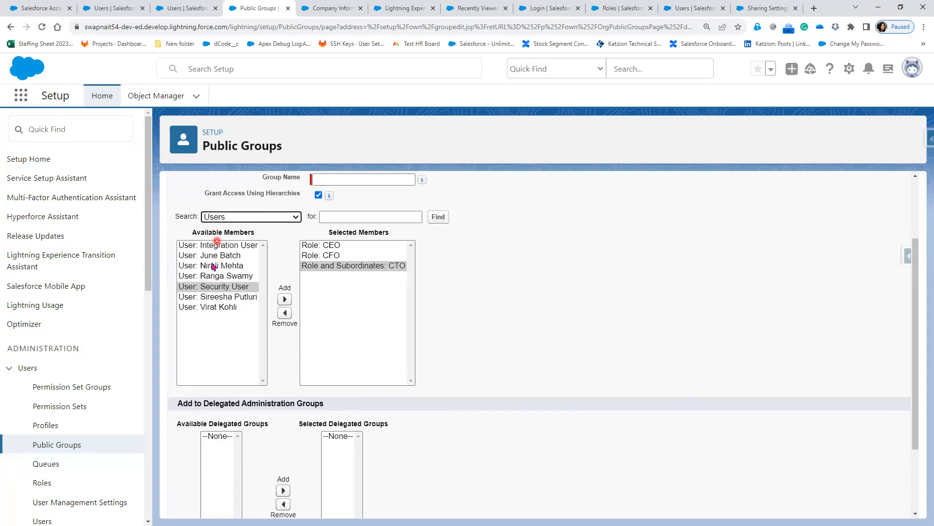
{"action": "left_click", "coordinate": [284, 299]}
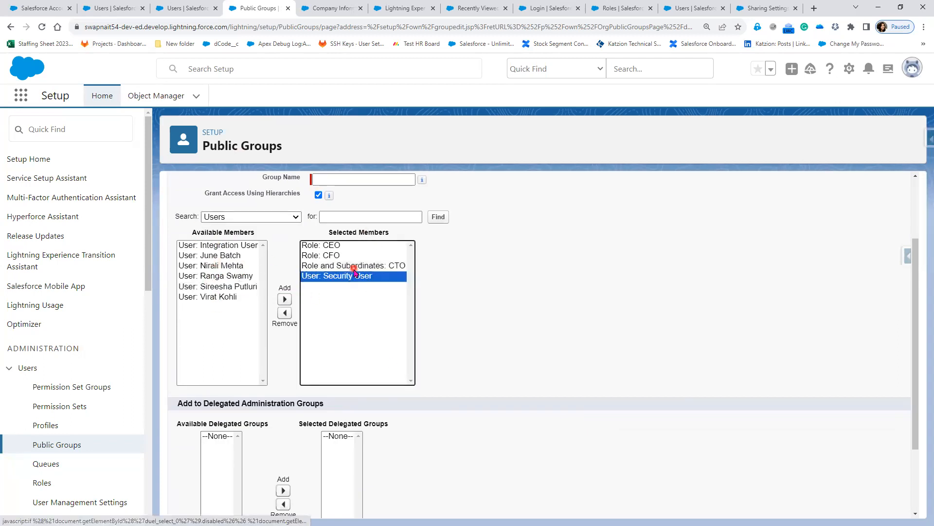
{"action": "scroll", "coordinate": [487, 351], "scroll_direction": "down", "scroll_amount": 2}
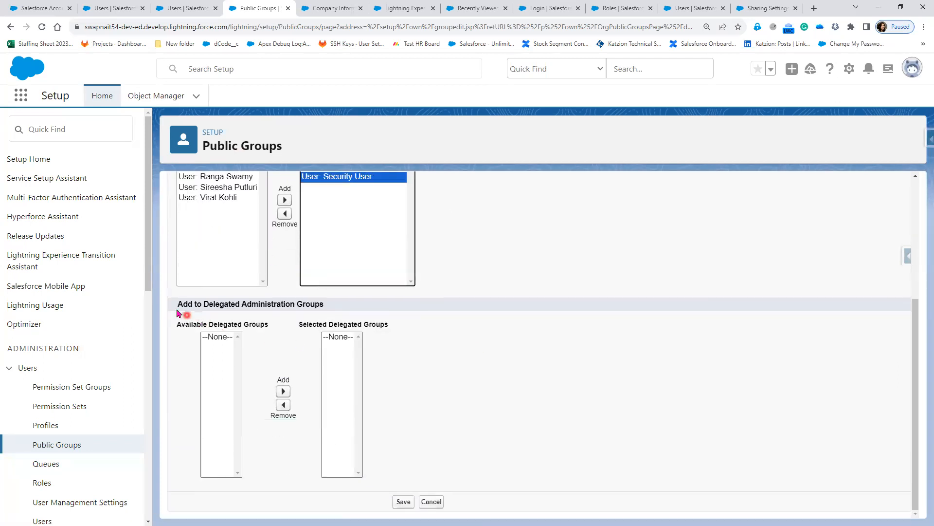
Search Quick Find for 'Dela' and open Delegated Administration in a new tab.
{"action": "left_click_drag", "start_coordinate": [202, 304], "coordinate": [345, 306]}
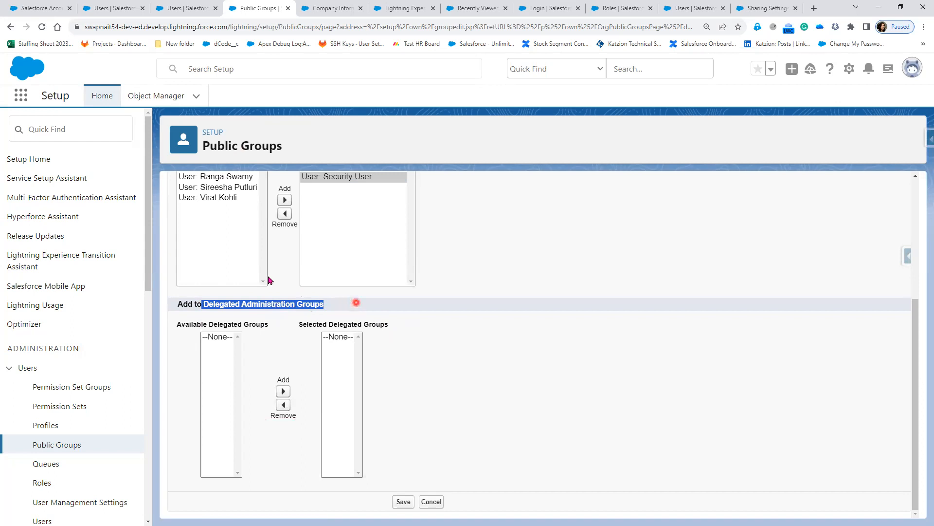
{"action": "left_click", "coordinate": [52, 130]}
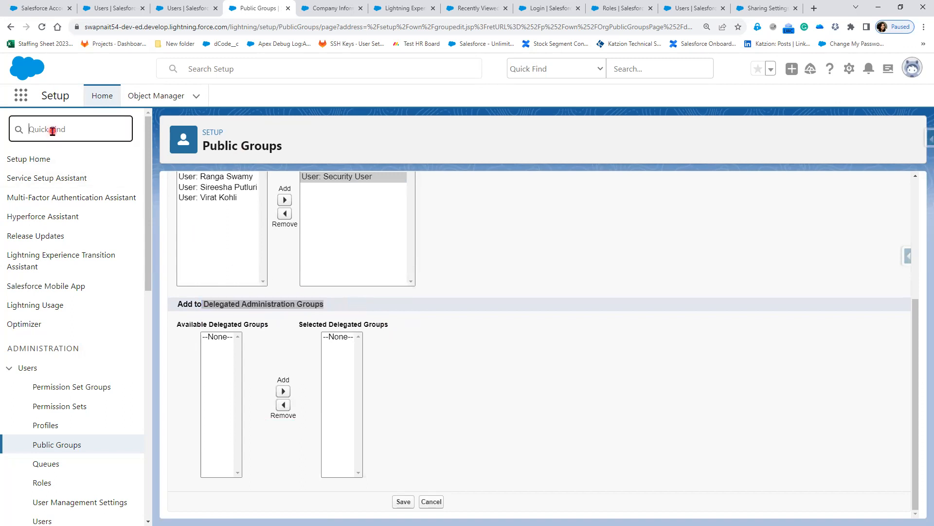
{"action": "type", "text": "De"}
{"action": "type", "text": "la"}
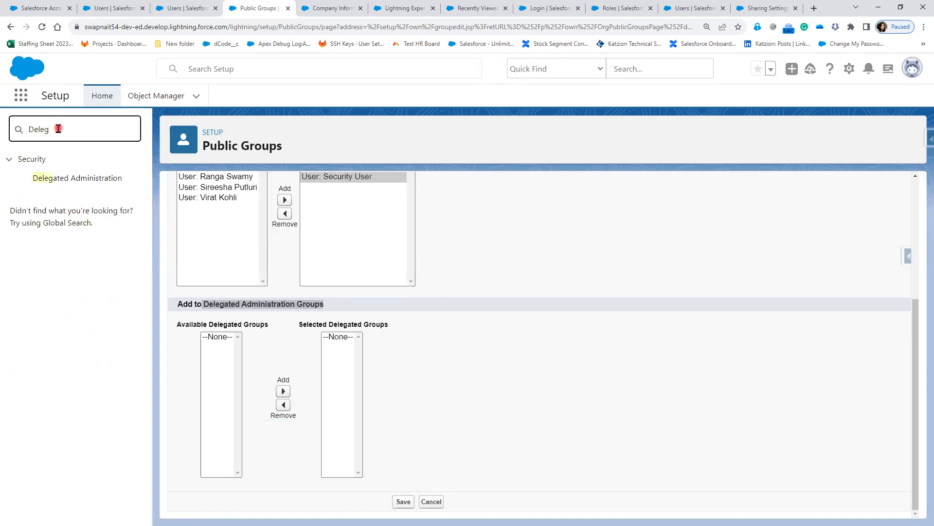
{"action": "right_click", "coordinate": [83, 177]}
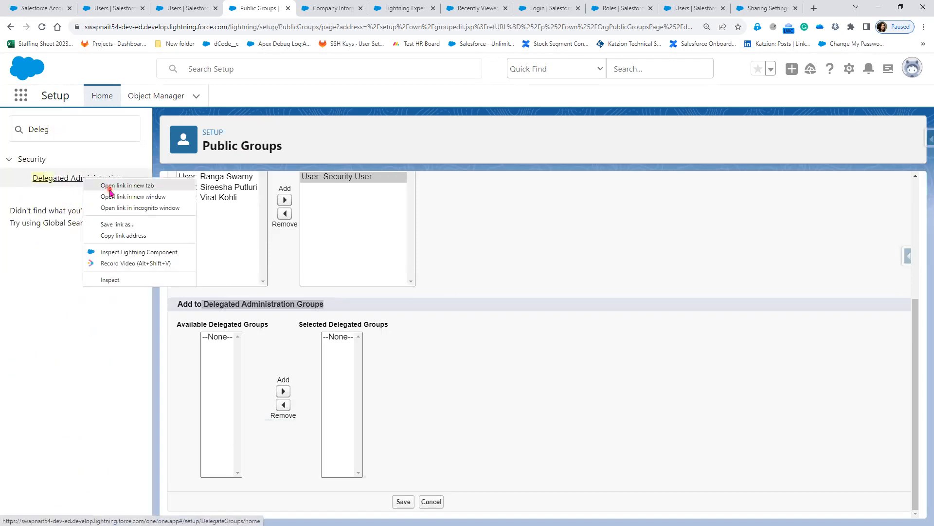
{"action": "left_click", "coordinate": [109, 186]}
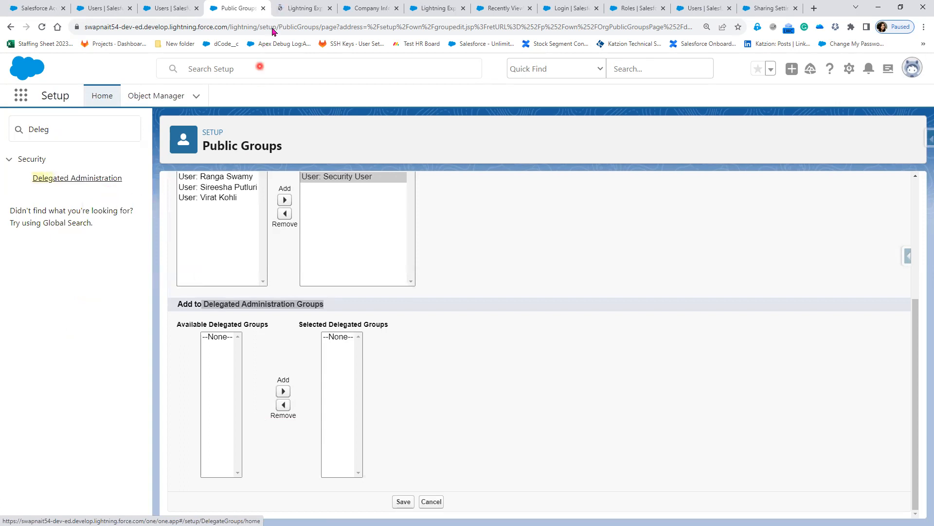
{"action": "left_click", "coordinate": [296, 10]}
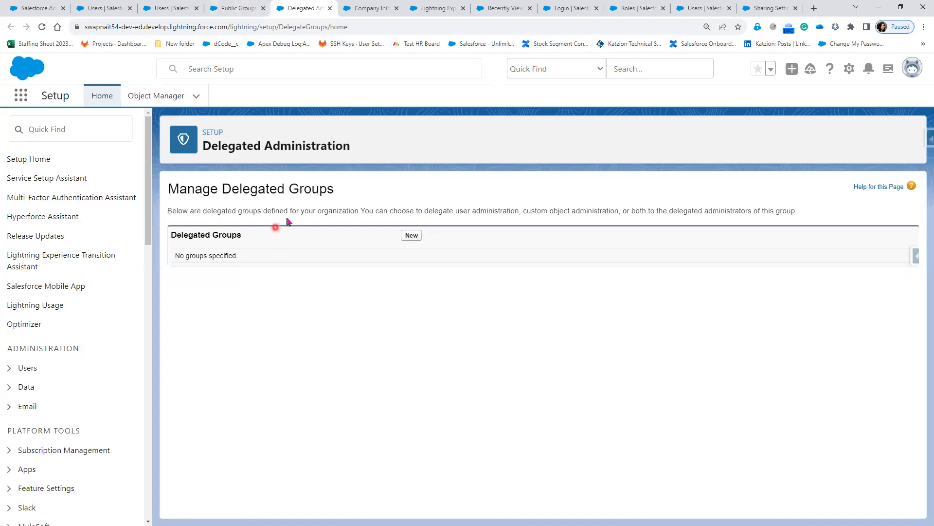
{"action": "left_click_drag", "start_coordinate": [572, 211], "coordinate": [607, 209]}
{"action": "left_click_drag", "start_coordinate": [388, 211], "coordinate": [465, 212]}
{"action": "left_click_drag", "start_coordinate": [524, 211], "coordinate": [523, 211]}
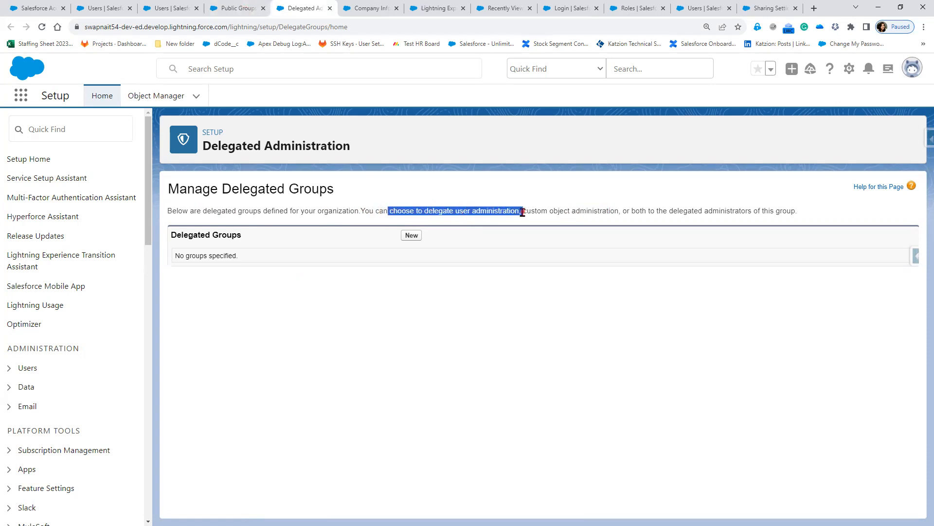
{"action": "left_click", "coordinate": [594, 214]}
{"action": "left_click_drag", "start_coordinate": [594, 213], "coordinate": [619, 211]}
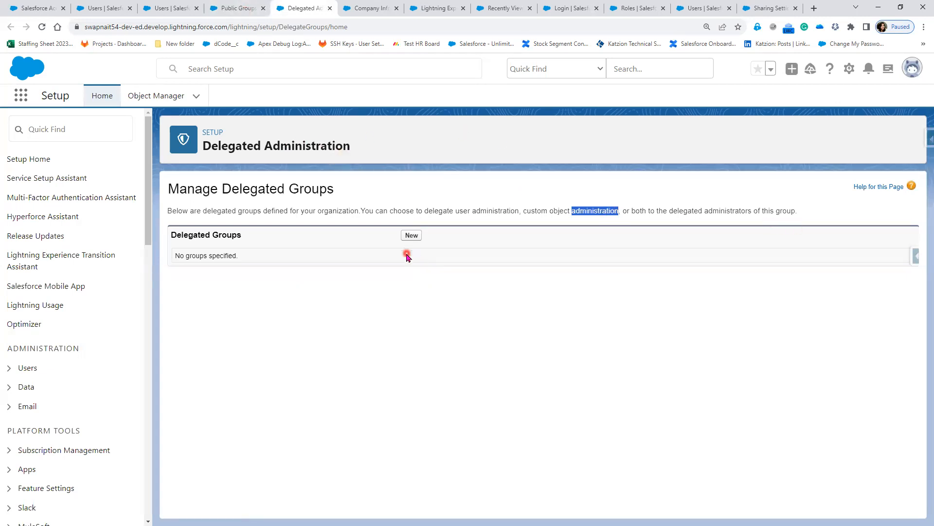
Enter 'Additional Admin' as the new delegated group name, let Developer Name auto-fill, and save.
{"action": "left_click", "coordinate": [415, 237]}
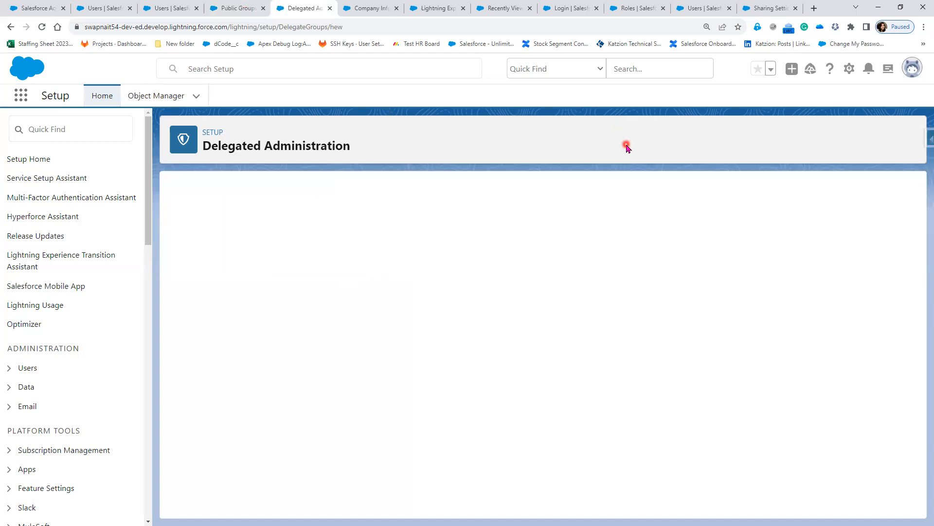
{"action": "left_click", "coordinate": [372, 278]}
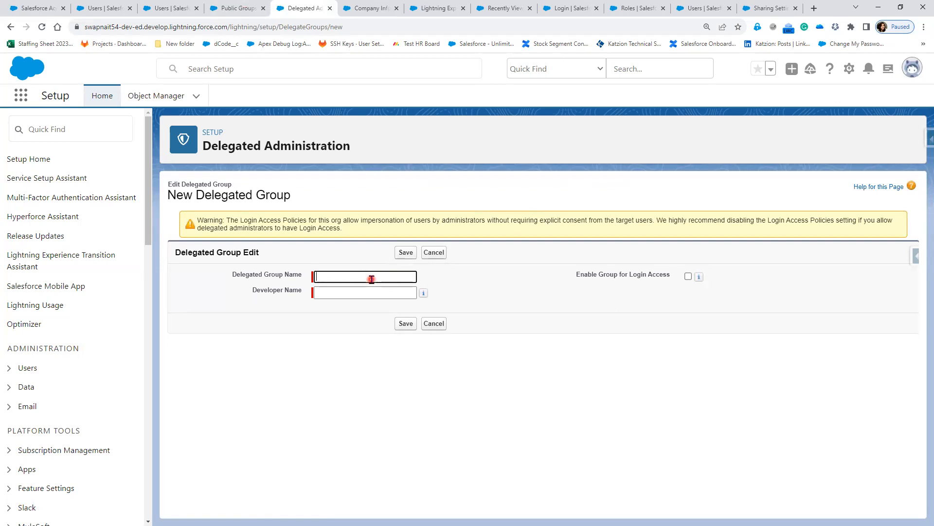
{"action": "type", "text": "Additional Admin"}
{"action": "key", "text": "Tab"}
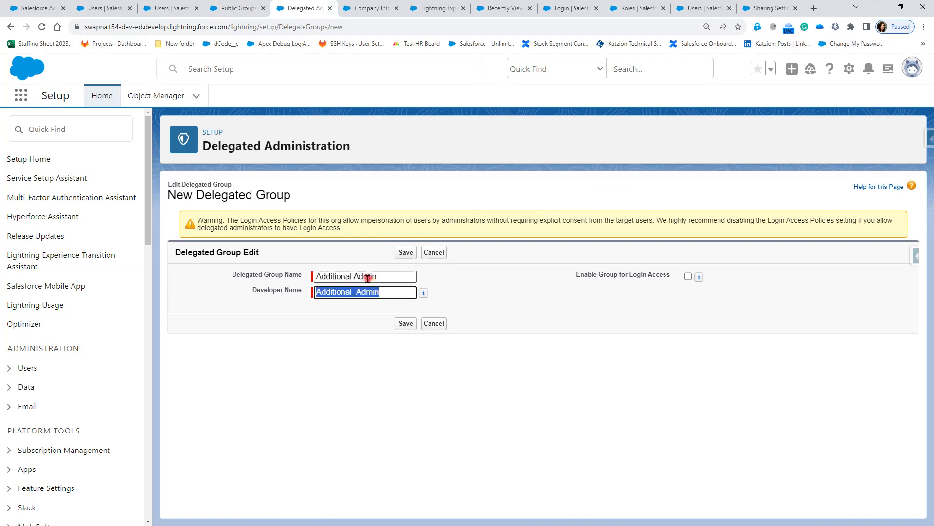
{"action": "left_click", "coordinate": [400, 252]}
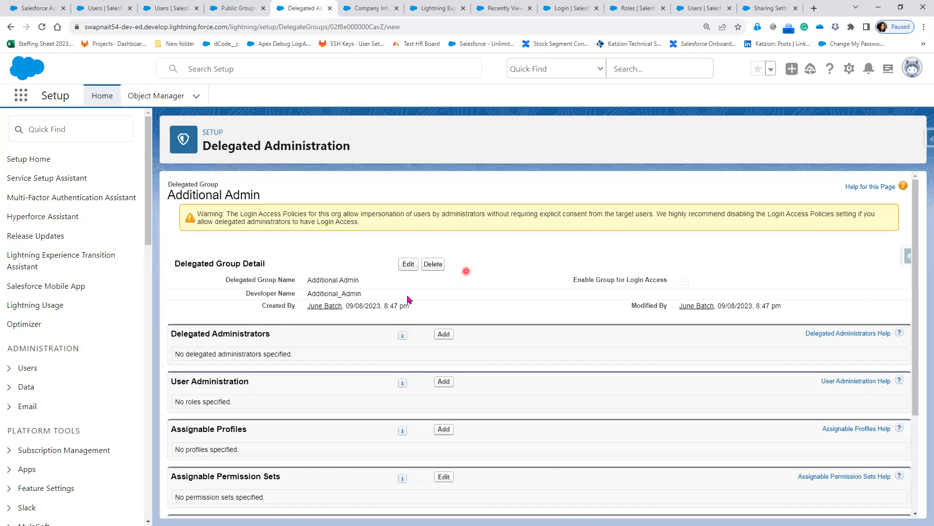
Pick the CFO user from the lookup as Additional Admin's delegated administrator and save.
{"action": "left_click_drag", "start_coordinate": [170, 334], "coordinate": [277, 336]}
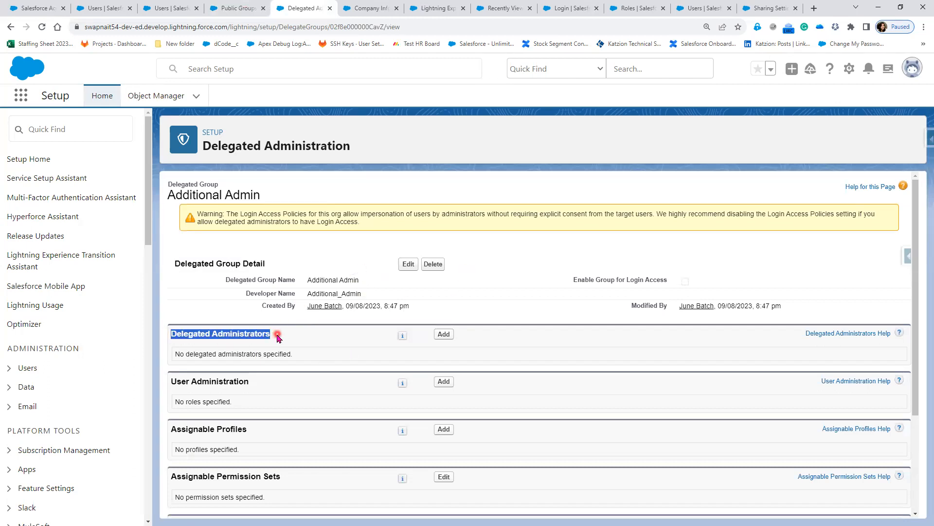
{"action": "left_click_drag", "start_coordinate": [177, 382], "coordinate": [246, 383]}
{"action": "left_click", "coordinate": [442, 338]}
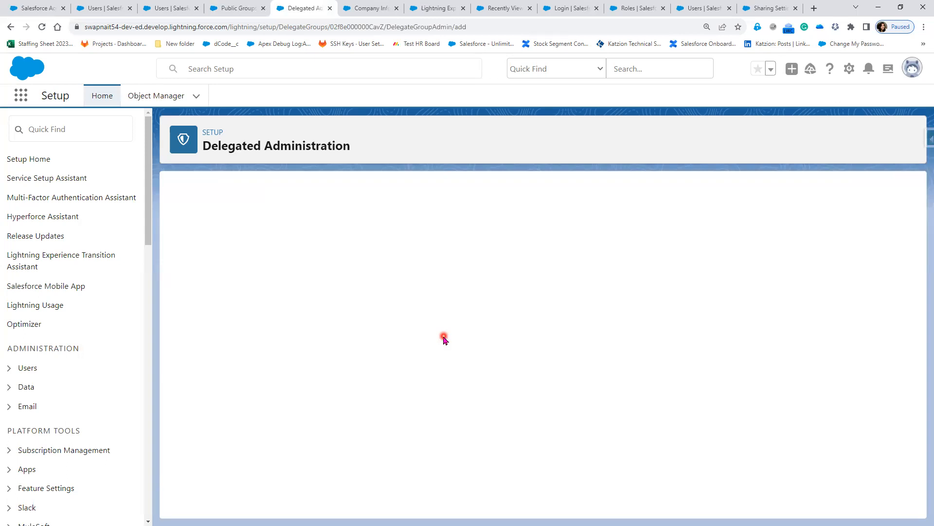
{"action": "left_click", "coordinate": [287, 277]}
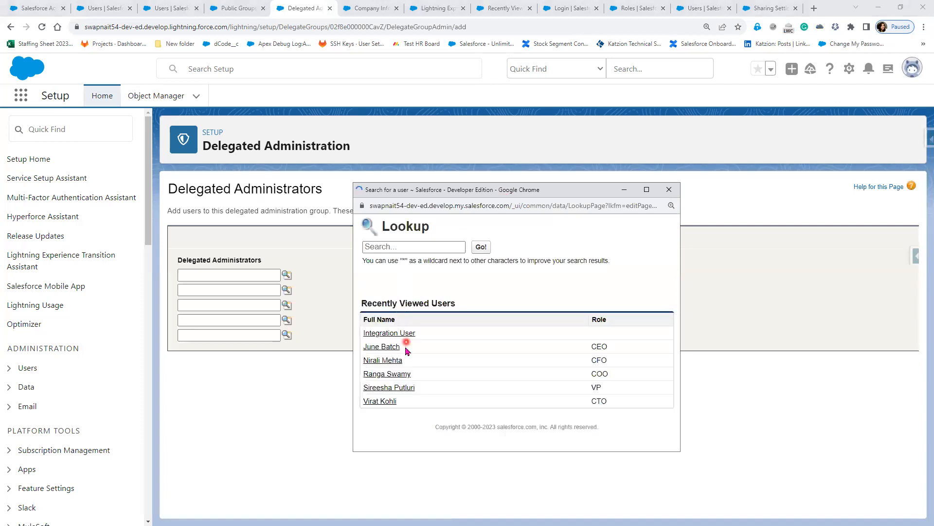
{"action": "left_click", "coordinate": [381, 362]}
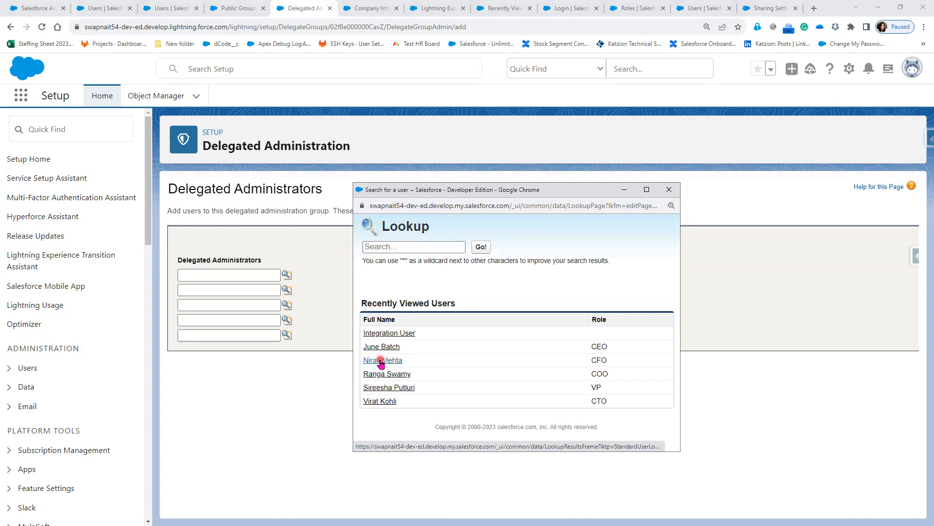
{"action": "left_click", "coordinate": [381, 361]}
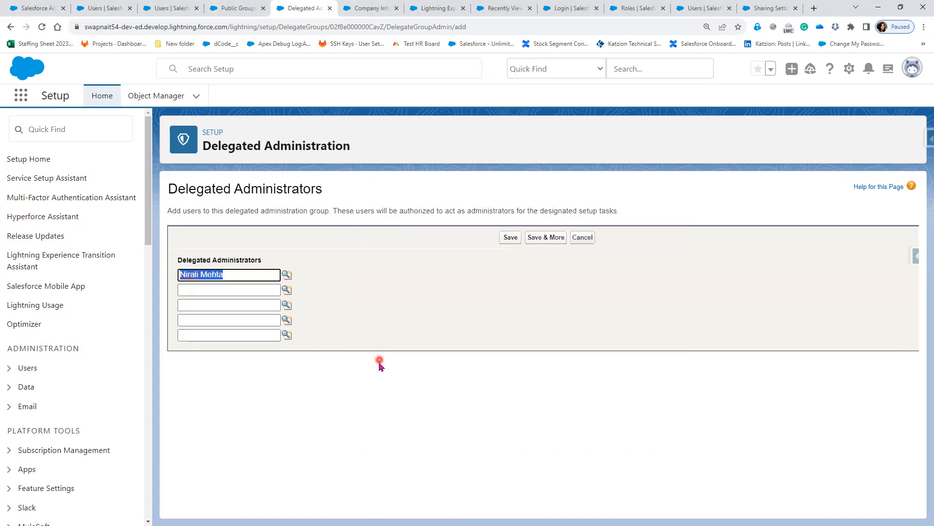
{"action": "left_click", "coordinate": [509, 240]}
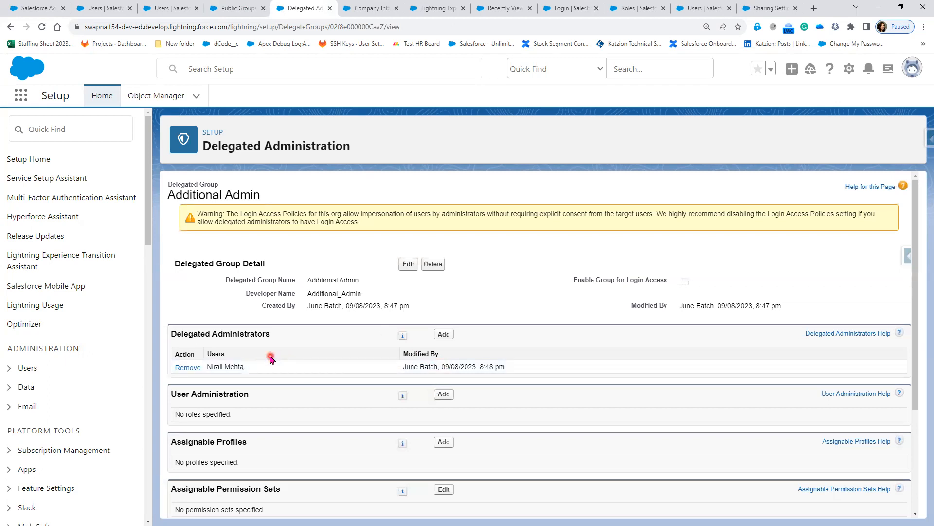
Look up the COO role under Roles and Subordinates and save it to User Administration.
{"action": "left_click", "coordinate": [445, 394]}
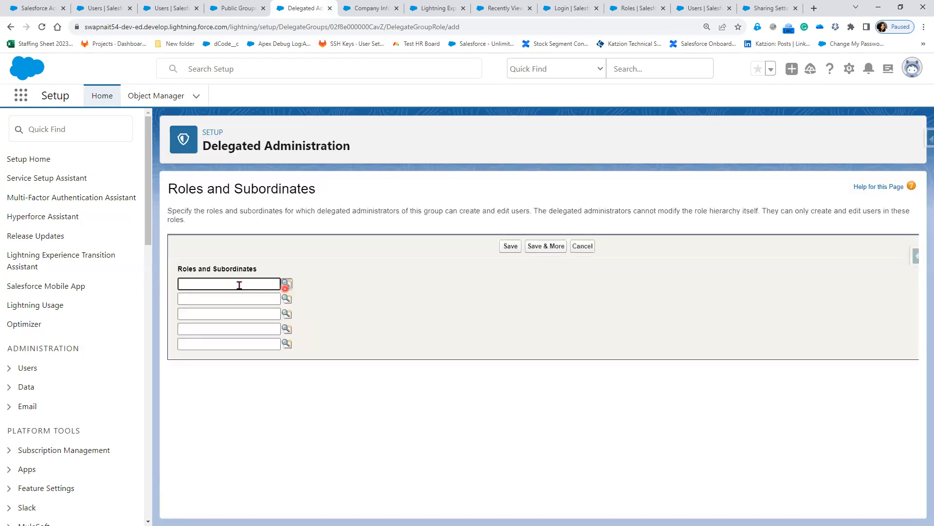
{"action": "left_click", "coordinate": [286, 284]}
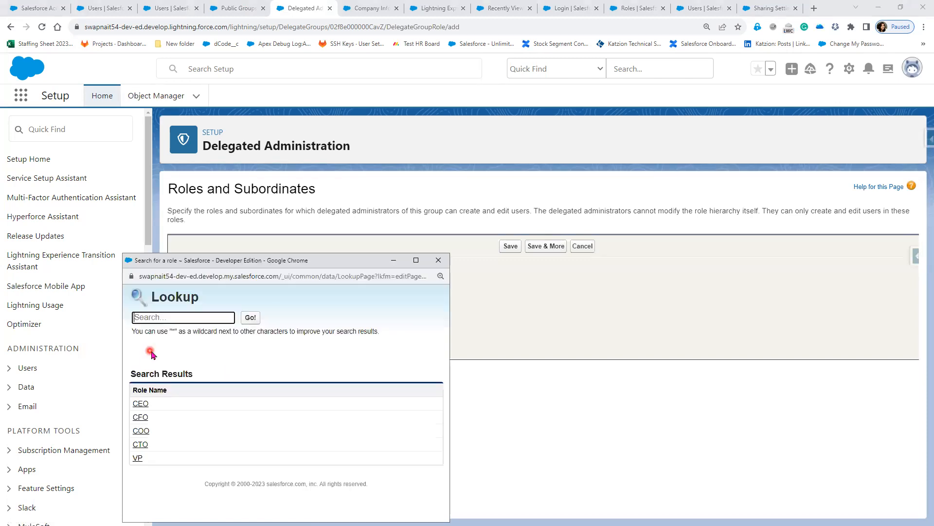
{"action": "left_click", "coordinate": [140, 431]}
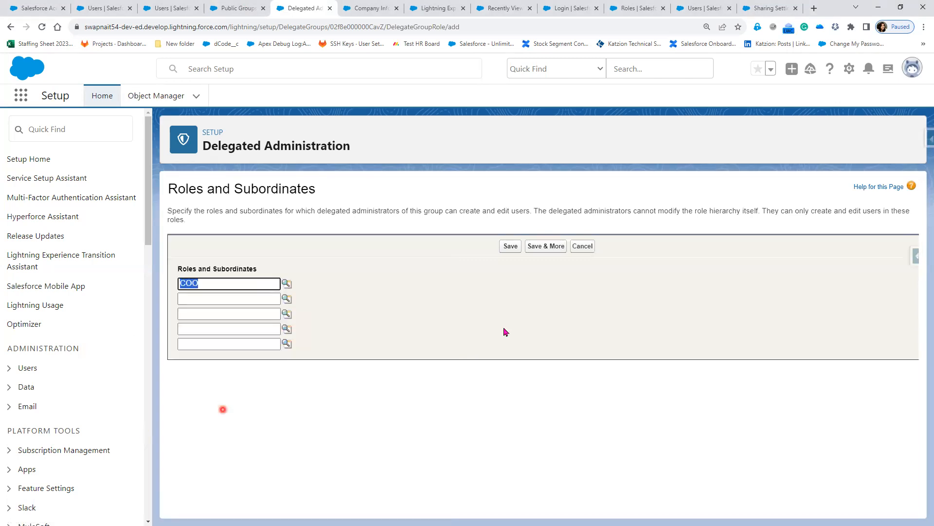
{"action": "left_click", "coordinate": [511, 245]}
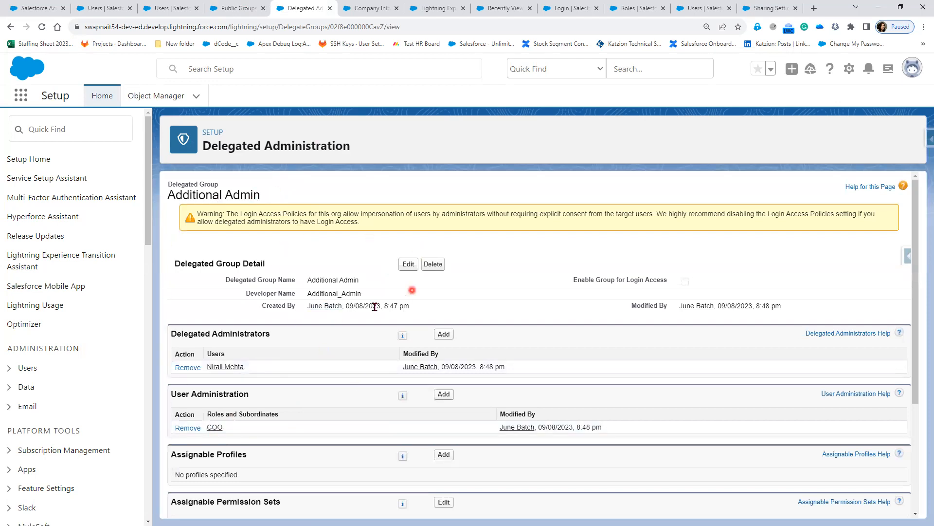
{"action": "scroll", "coordinate": [492, 438], "scroll_direction": "down", "scroll_amount": 3}
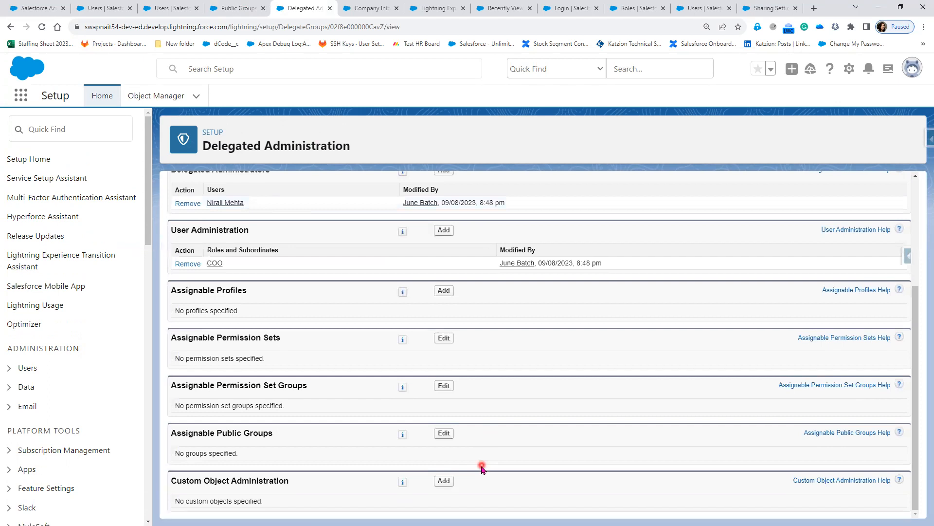
{"action": "scroll", "coordinate": [429, 436], "scroll_direction": "up", "scroll_amount": 3}
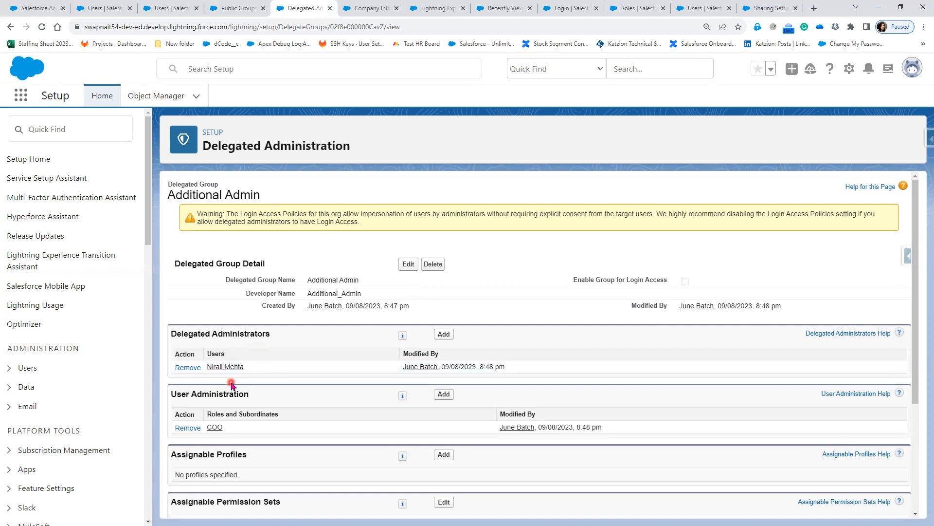
Reload the New Group form and find Additional Admin under Add to Delegated Administration Groups.
{"action": "left_click", "coordinate": [233, 8]}
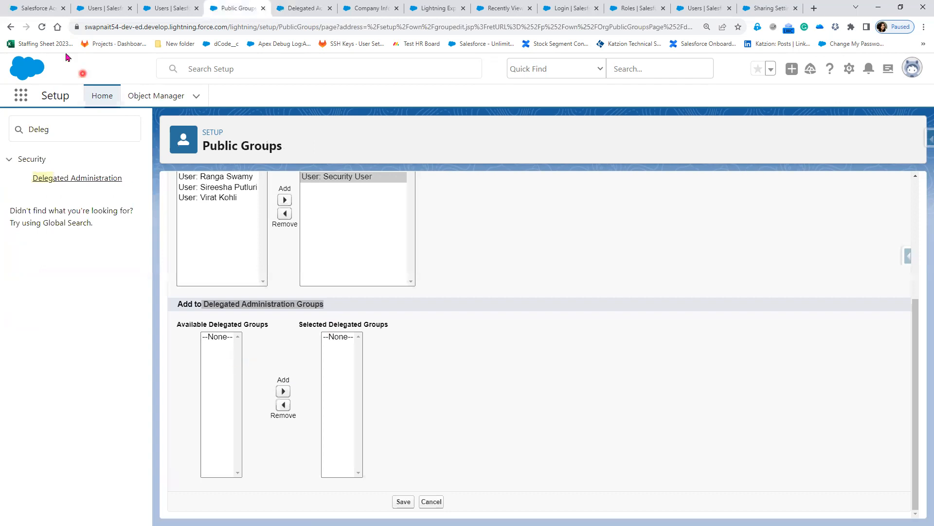
{"action": "left_click", "coordinate": [40, 27]}
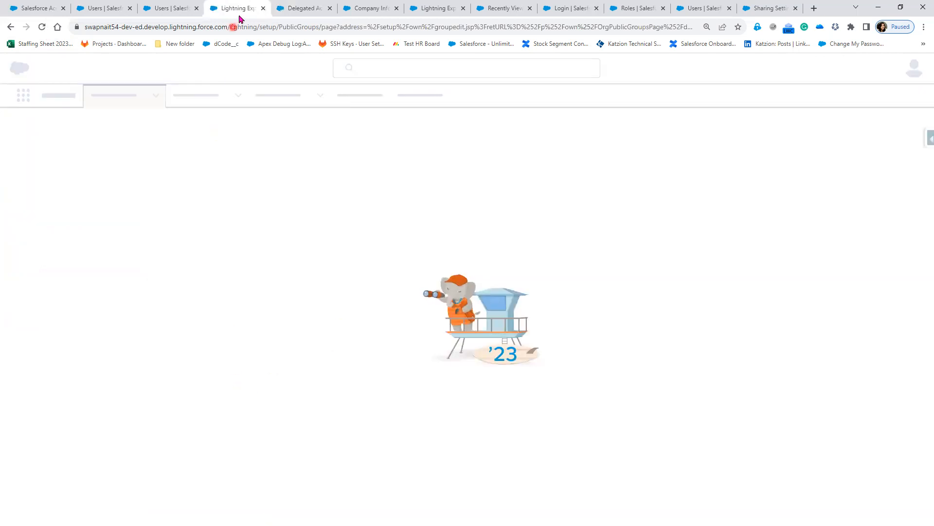
{"action": "left_click", "coordinate": [298, 8]}
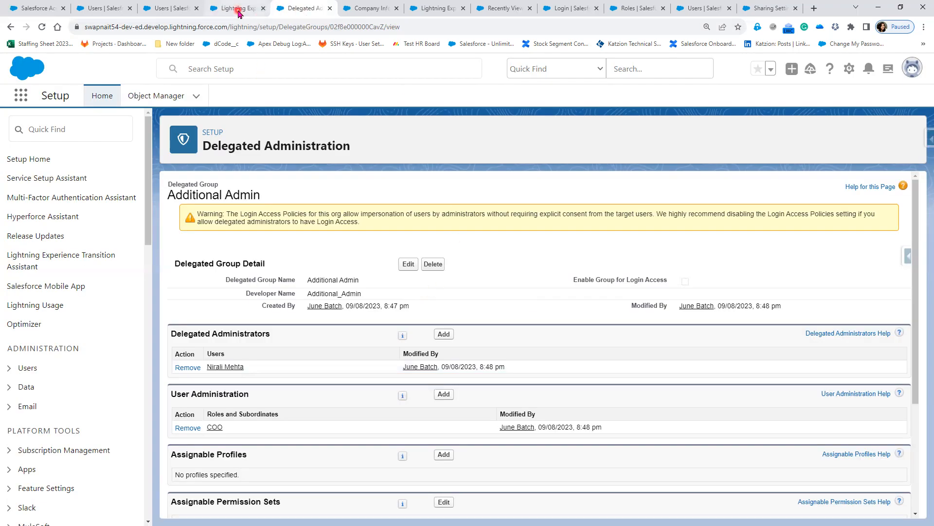
{"action": "left_click", "coordinate": [235, 8]}
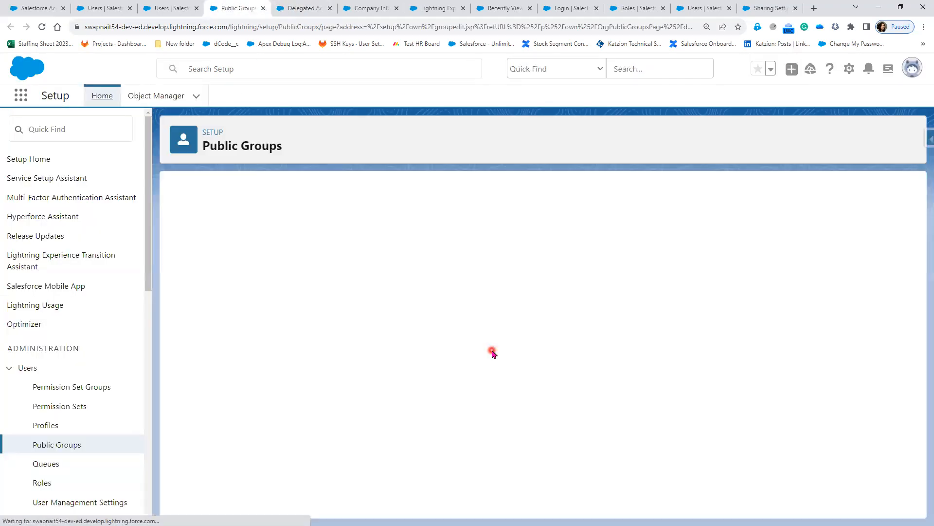
{"action": "scroll", "coordinate": [438, 427], "scroll_direction": "down", "scroll_amount": 4}
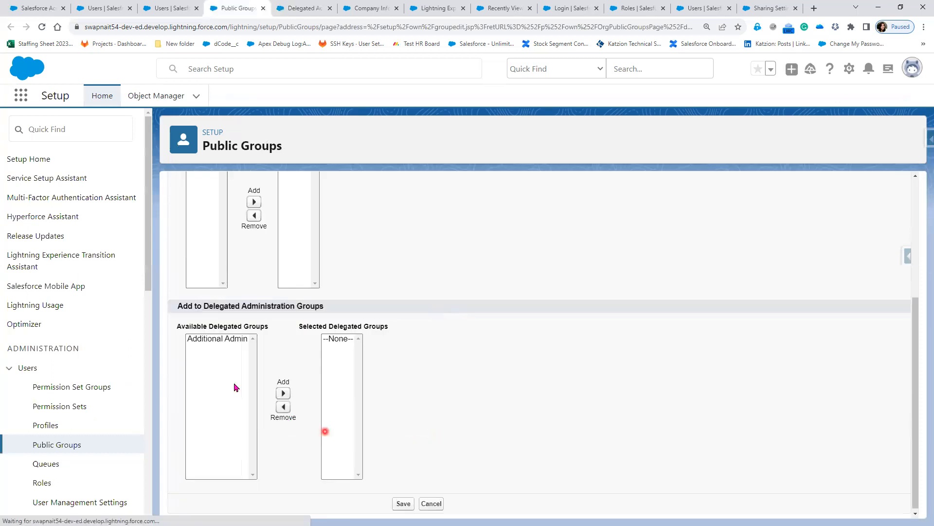
{"action": "left_click", "coordinate": [221, 339]}
{"action": "left_click", "coordinate": [488, 428]}
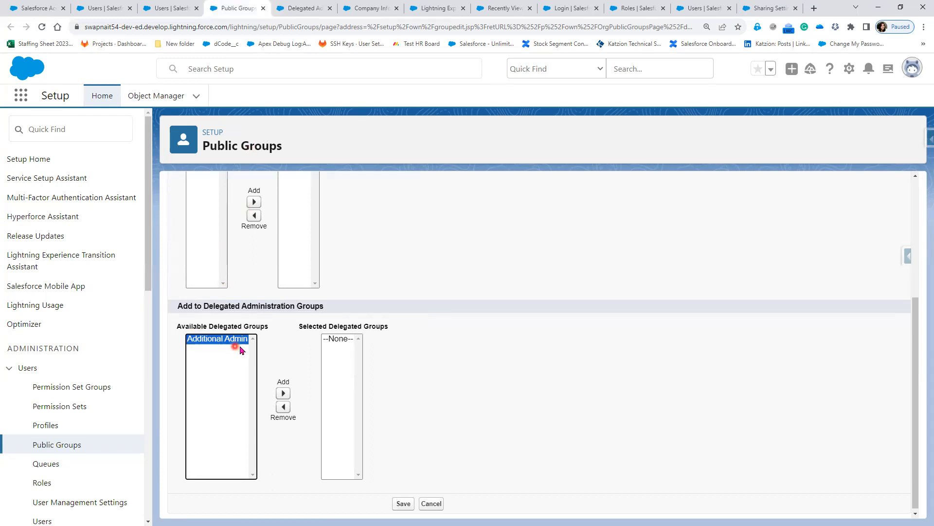
{"action": "scroll", "coordinate": [282, 316], "scroll_direction": "up", "scroll_amount": 2}
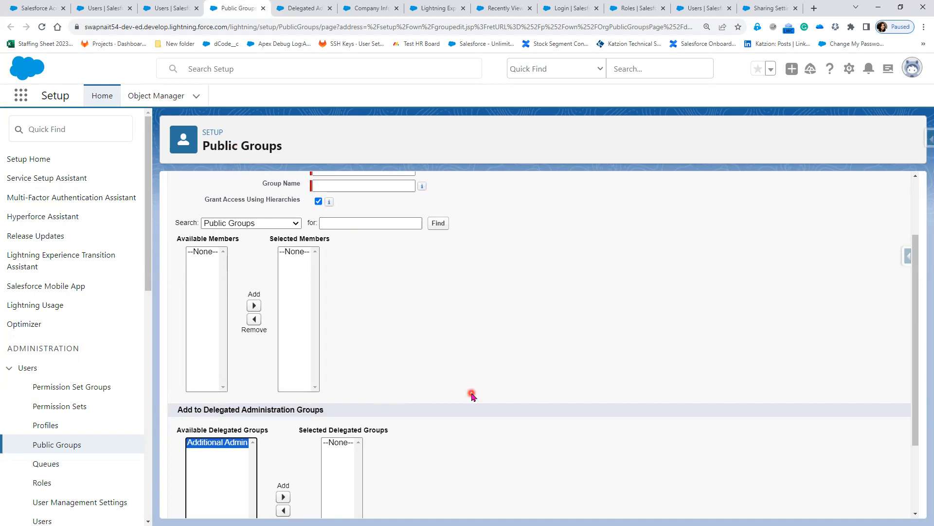
{"action": "scroll", "coordinate": [438, 389], "scroll_direction": "up", "scroll_amount": 2}
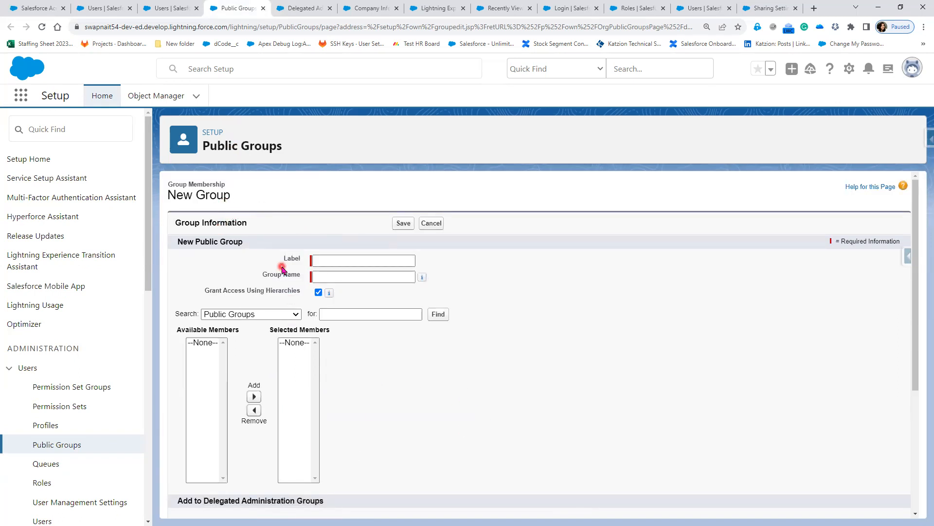
{"action": "mouse_move", "coordinate": [422, 276]}
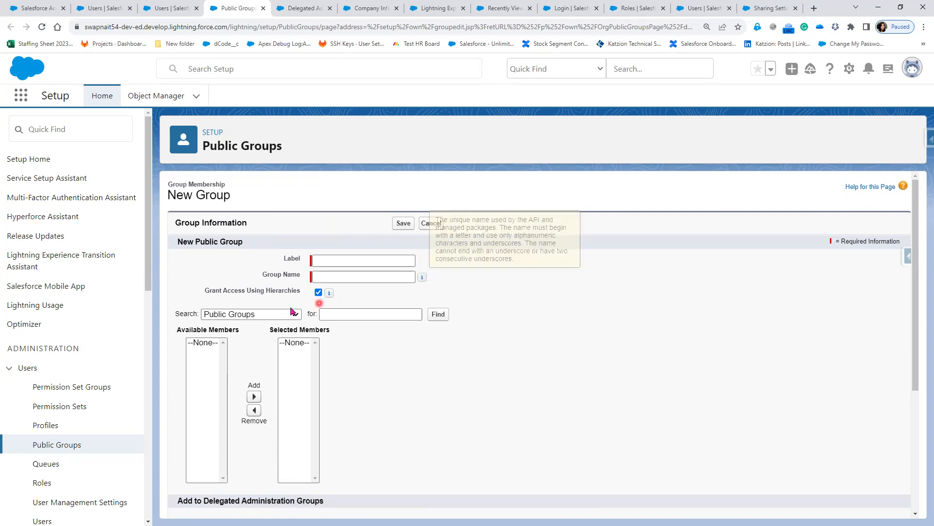
{"action": "left_click", "coordinate": [271, 314]}
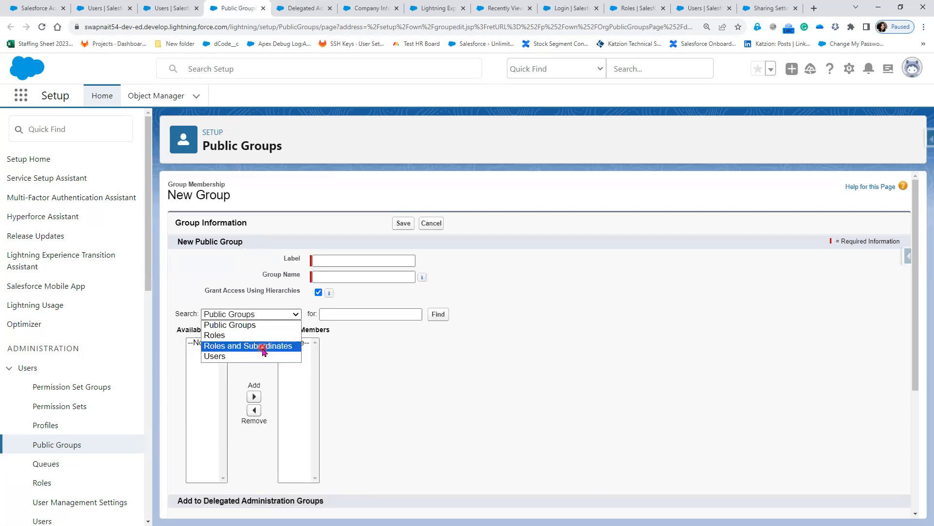
{"action": "left_click", "coordinate": [402, 379]}
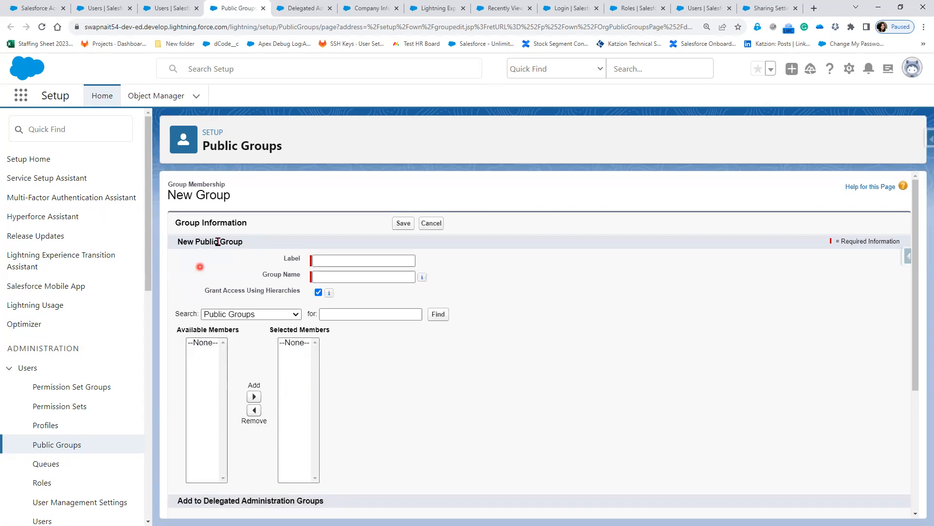
{"action": "left_click_drag", "start_coordinate": [207, 147], "coordinate": [387, 147]}
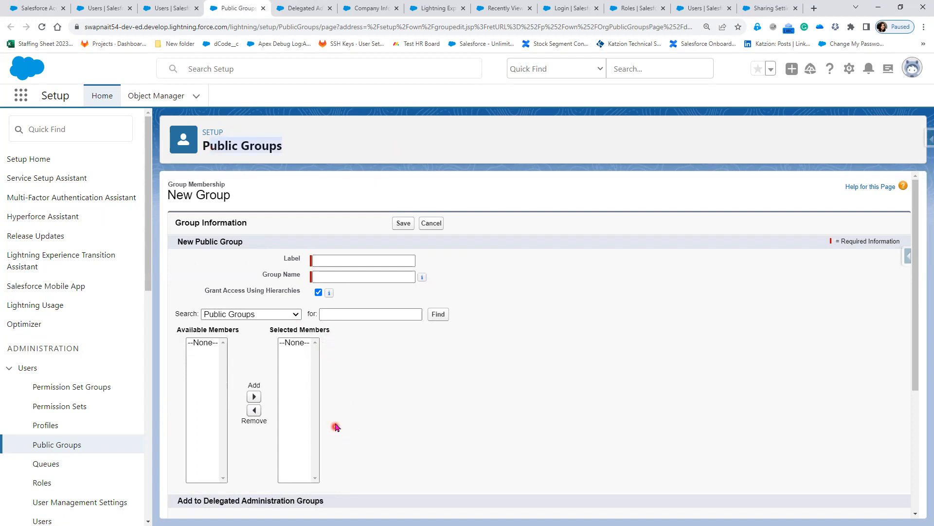
{"action": "left_click", "coordinate": [368, 276]}
{"action": "left_click", "coordinate": [376, 282]}
{"action": "left_click", "coordinate": [339, 265]}
Show the saving-the-group bullet, then advance to slide 14, Requirement: New Public Group.
{"action": "key", "text": "alt+Tab"}
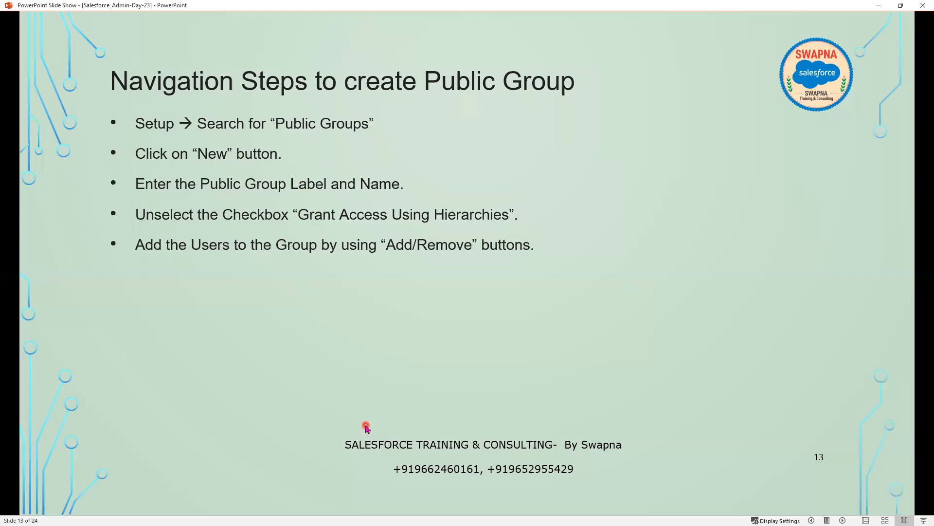
{"action": "left_click", "coordinate": [366, 427]}
{"action": "left_click", "coordinate": [366, 427]}
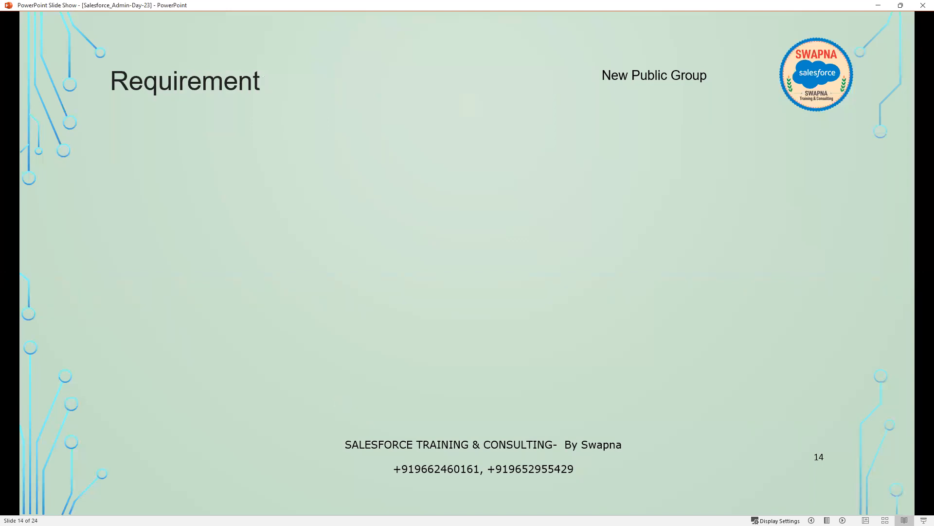
{"action": "key", "text": "alt+Tab"}
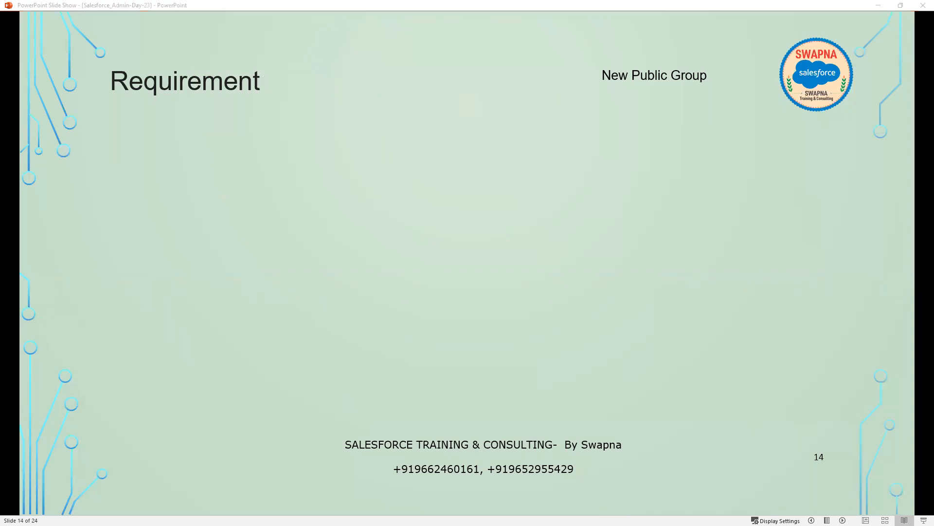
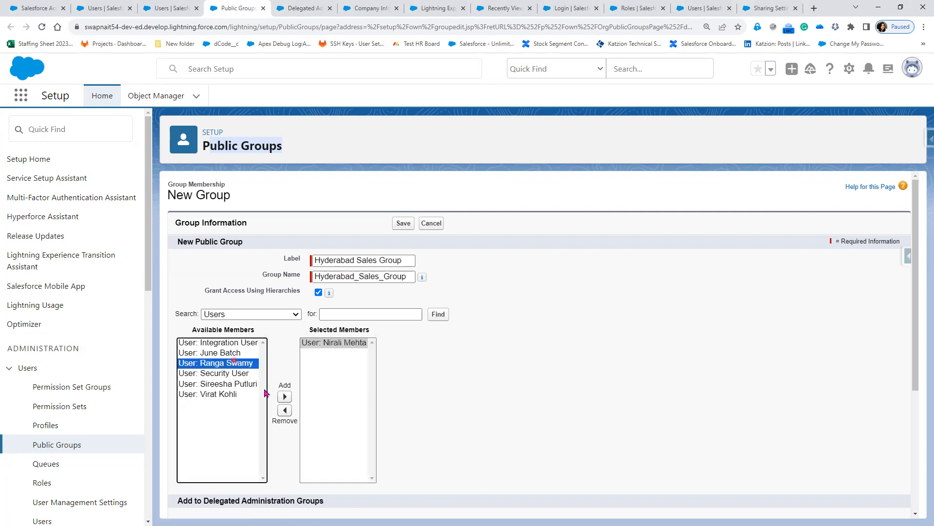
Add both users to the Hyderabad Sales Group's selected members.
{"action": "left_click", "coordinate": [284, 397]}
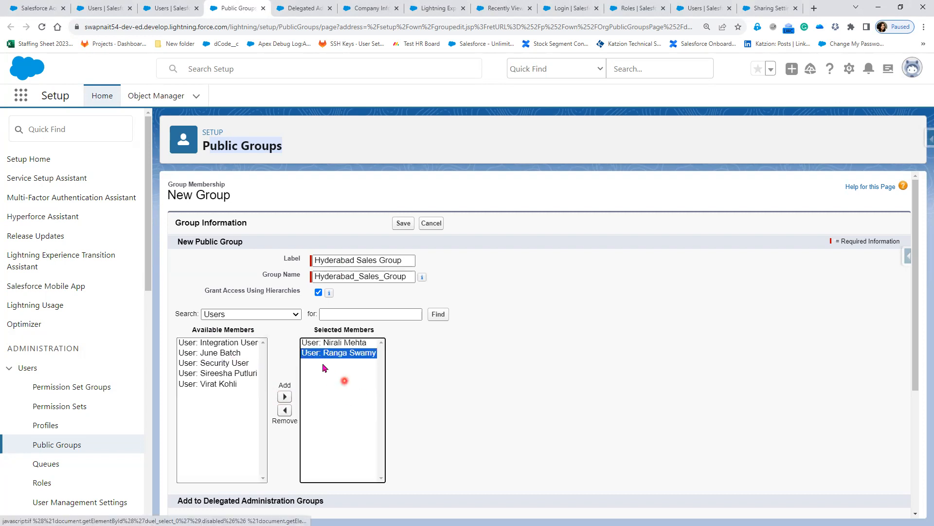
{"action": "left_click", "coordinate": [285, 411]}
{"action": "left_click", "coordinate": [326, 342]}
{"action": "left_click", "coordinate": [287, 411]}
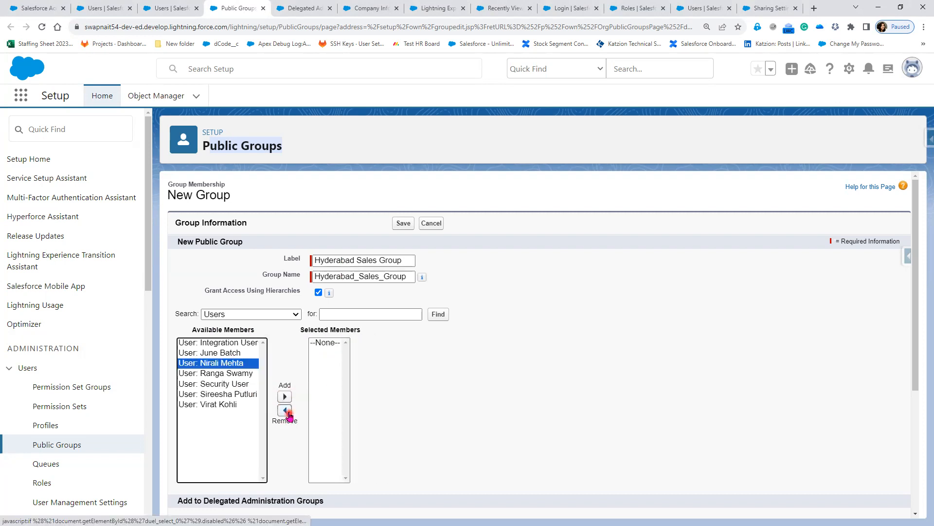
{"action": "left_click", "coordinate": [247, 373], "text": "ctrl"}
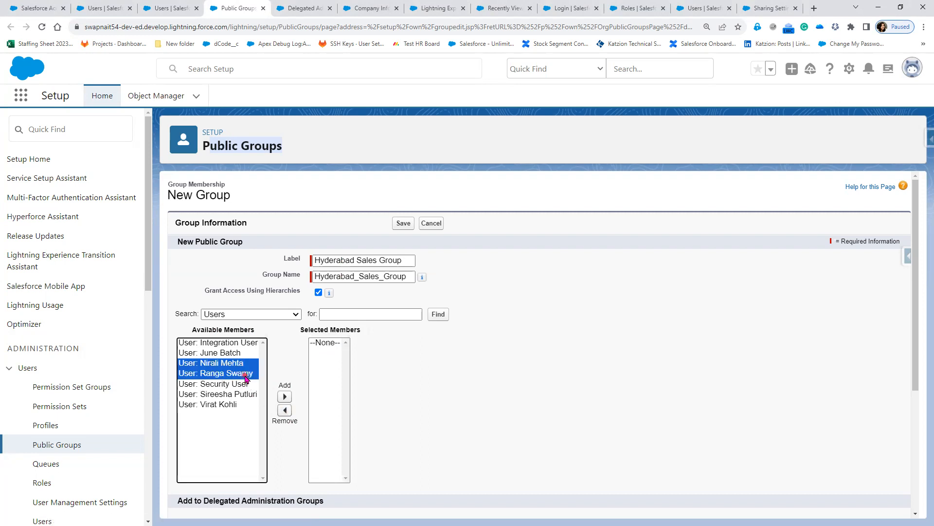
{"action": "left_click", "coordinate": [245, 374]}
{"action": "left_click", "coordinate": [237, 364]}
{"action": "left_click", "coordinate": [248, 373], "text": "ctrl"}
{"action": "left_click", "coordinate": [284, 396]}
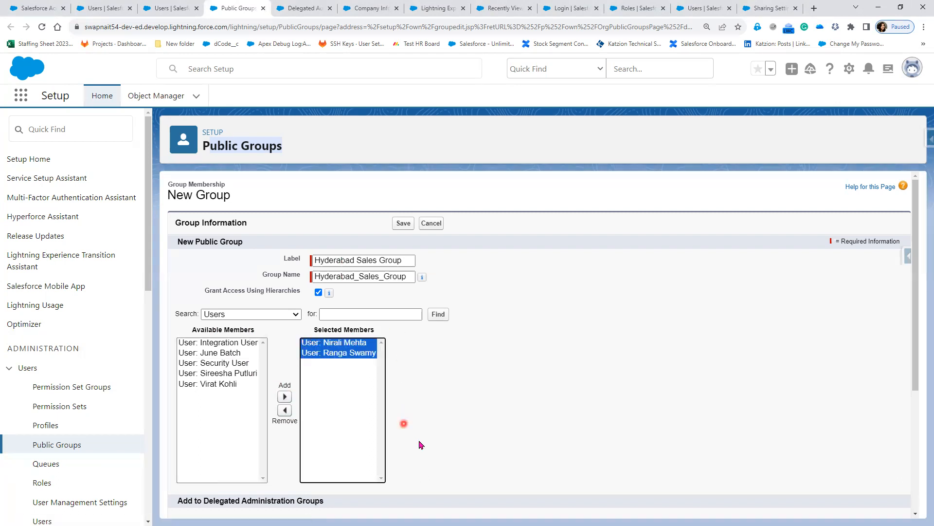
Clear Grant Access Using Hierarchies, save the group, and confirm the managers' access warning.
{"action": "scroll", "coordinate": [419, 443], "scroll_direction": "down", "scroll_amount": 4}
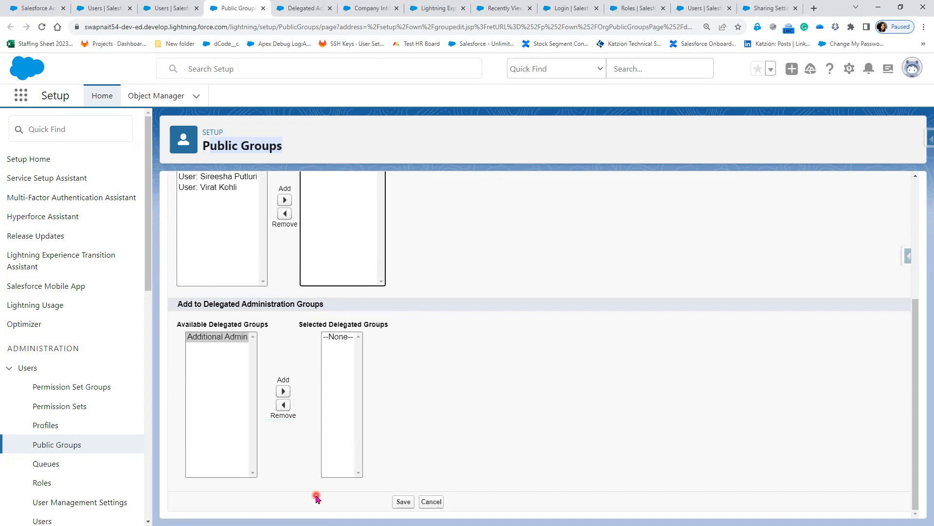
{"action": "scroll", "coordinate": [403, 328], "scroll_direction": "up", "scroll_amount": 4}
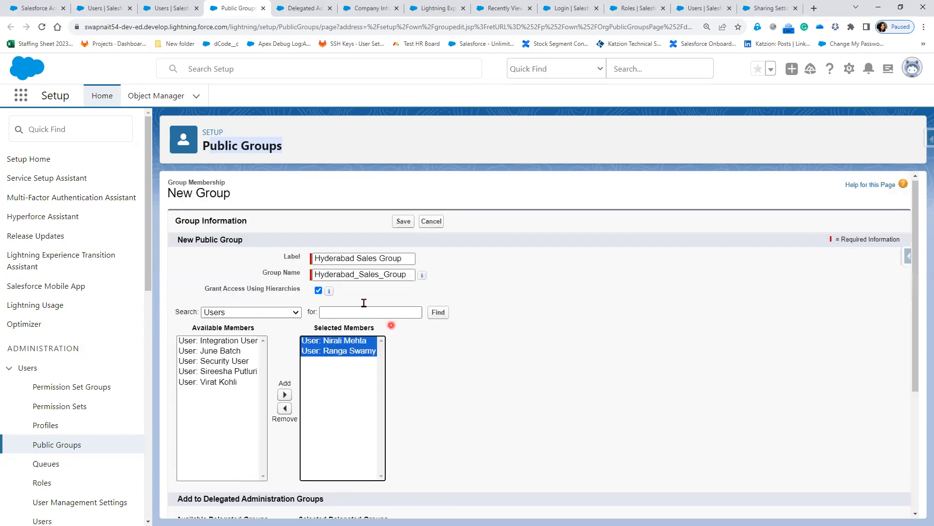
{"action": "left_click", "coordinate": [319, 291]}
{"action": "scroll", "coordinate": [513, 436], "scroll_direction": "down", "scroll_amount": 4}
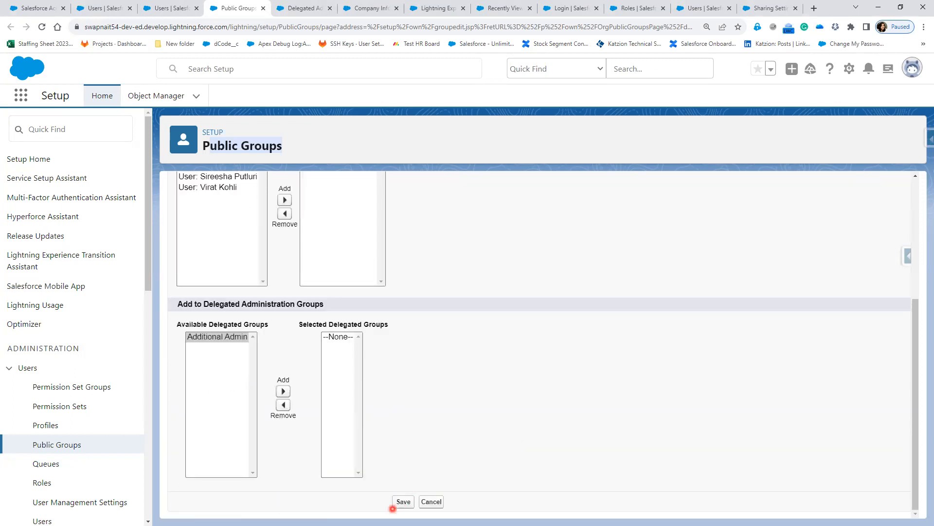
{"action": "left_click", "coordinate": [403, 502]}
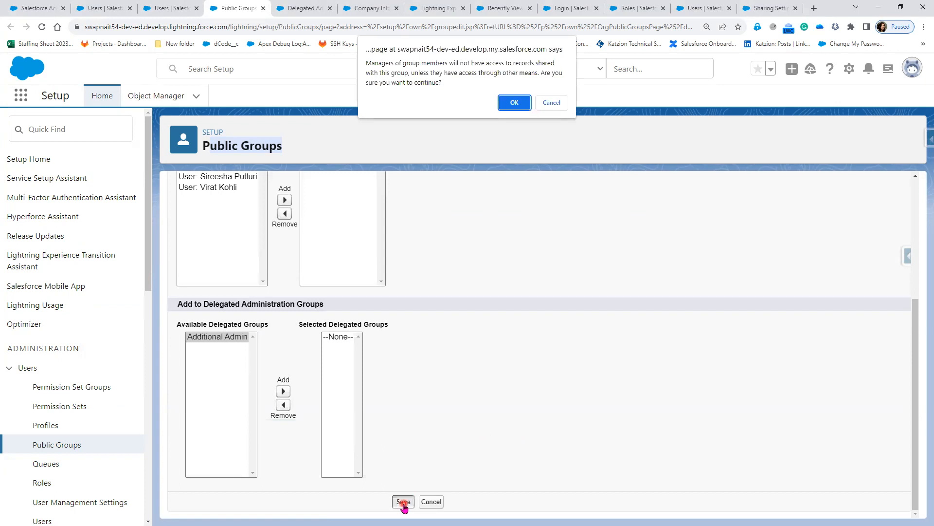
{"action": "left_click_drag", "start_coordinate": [370, 64], "coordinate": [527, 80]}
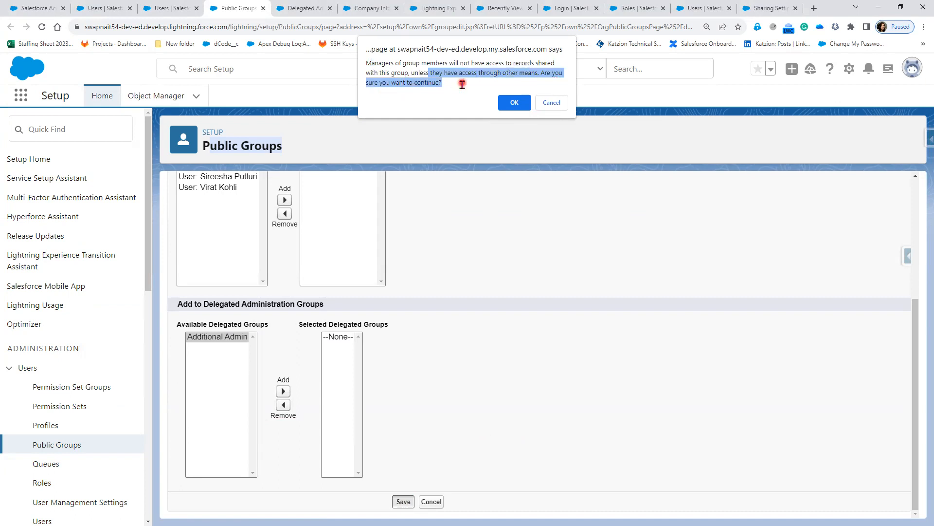
{"action": "left_click", "coordinate": [515, 103]}
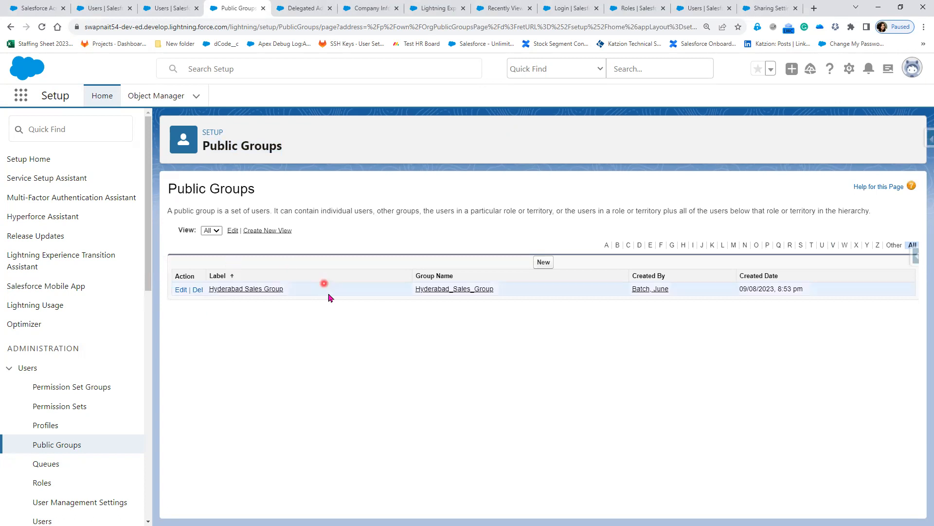
Check the Hyderabad Sales Group members, then log in as the CTO user from the Users list.
{"action": "left_click", "coordinate": [276, 291]}
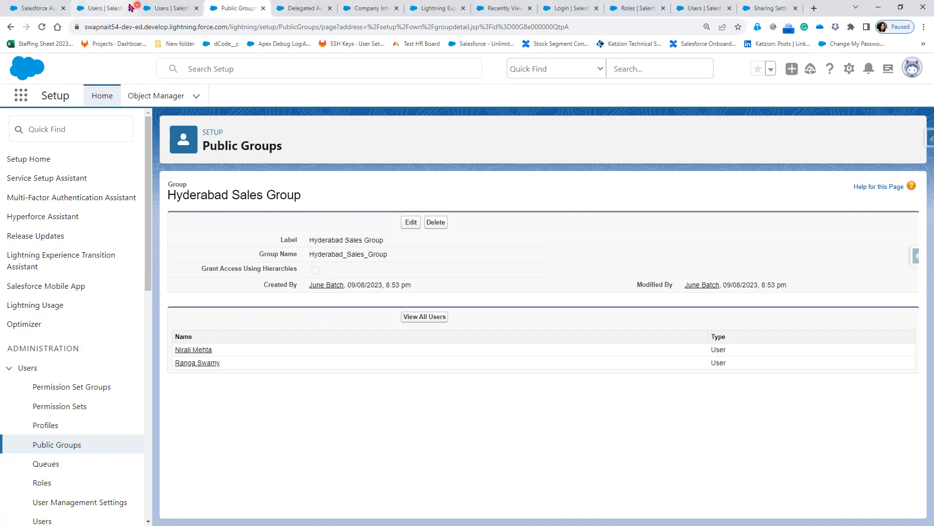
{"action": "left_click", "coordinate": [98, 6]}
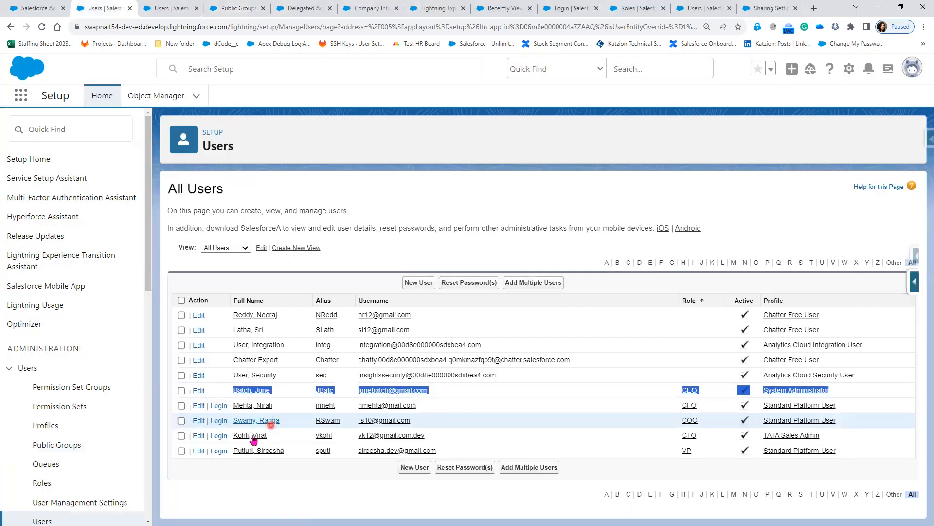
{"action": "left_click", "coordinate": [217, 436]}
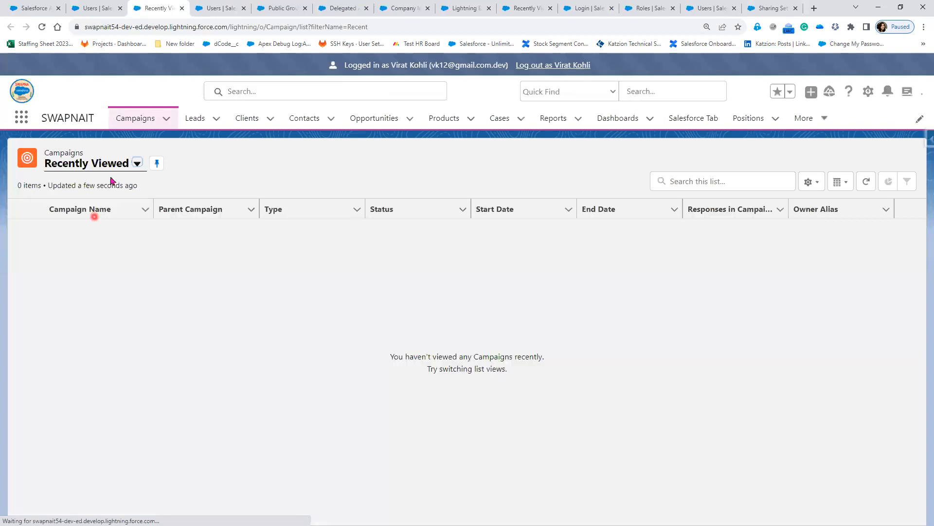
Open the Salesforce Help Center client's sharing settings and remove the two existing user shares.
{"action": "left_click", "coordinate": [245, 125]}
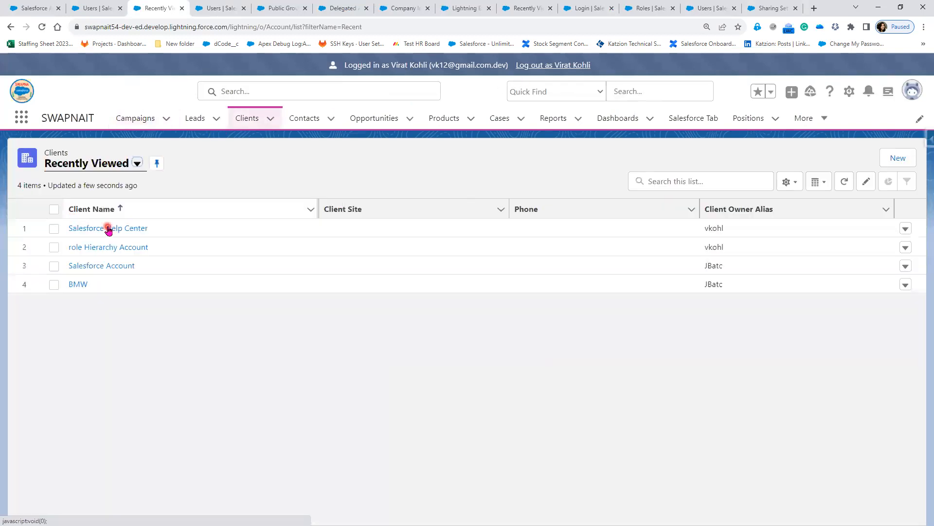
{"action": "left_click", "coordinate": [109, 232]}
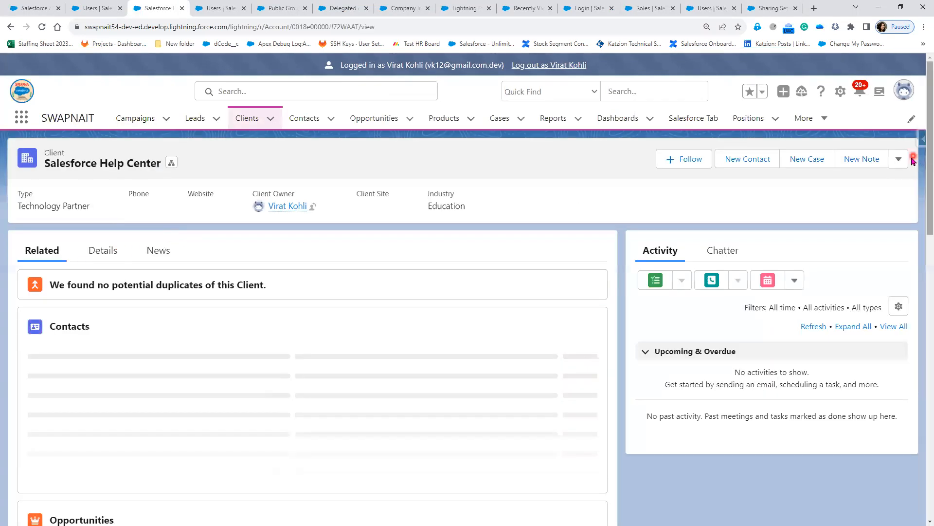
{"action": "left_click", "coordinate": [899, 165]}
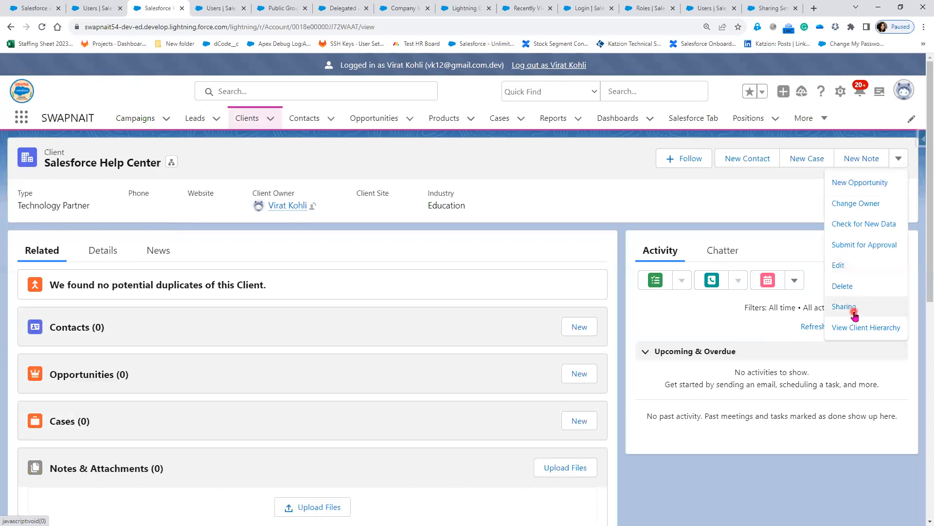
{"action": "left_click", "coordinate": [853, 311]}
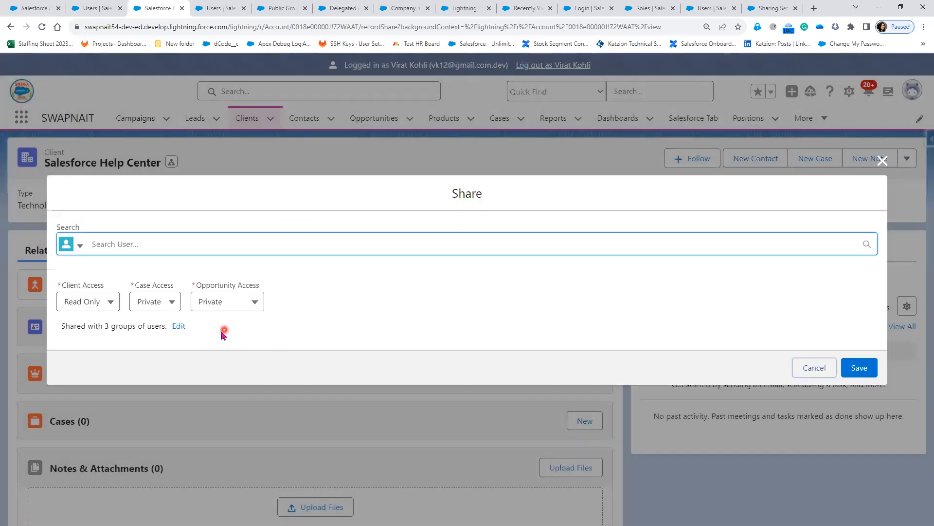
{"action": "left_click", "coordinate": [179, 326]}
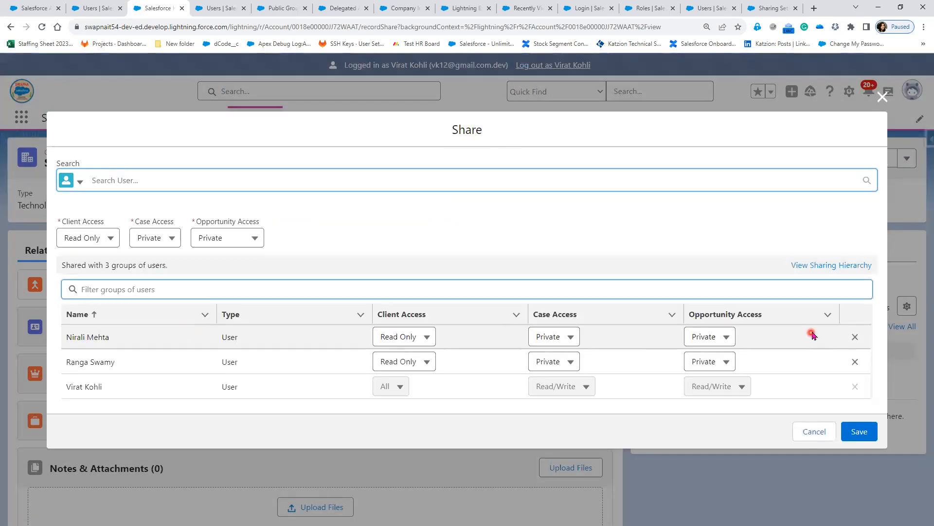
{"action": "left_click", "coordinate": [855, 331]}
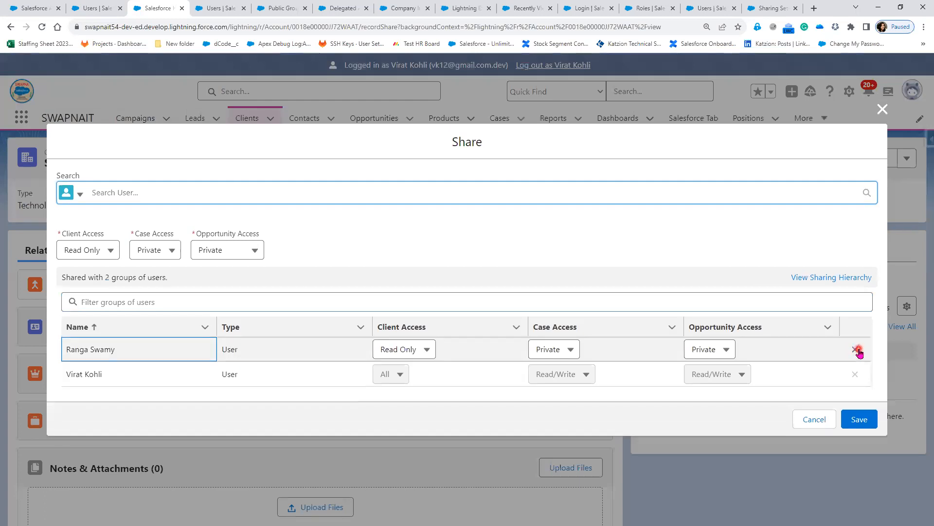
{"action": "left_click", "coordinate": [856, 350]}
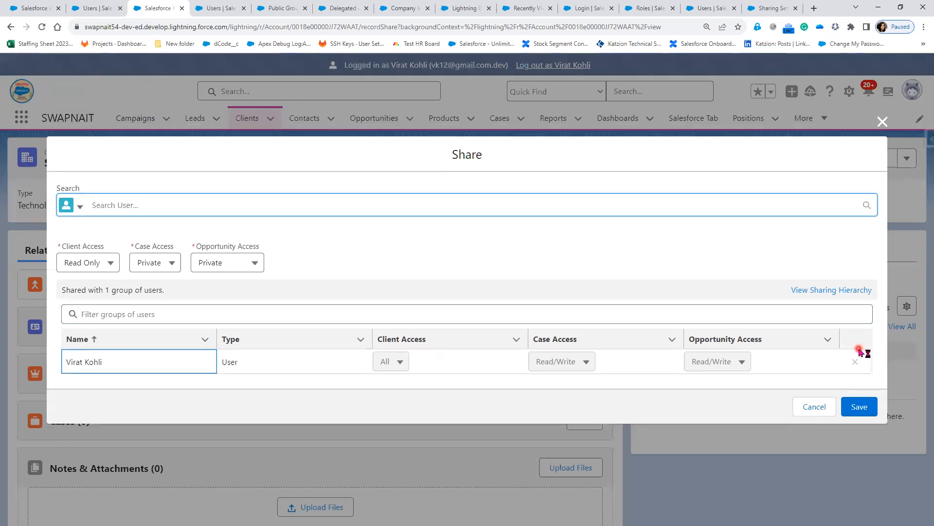
Share the client with the Hyderabad Sales Group public group at Read Only access.
{"action": "left_click", "coordinate": [81, 208]}
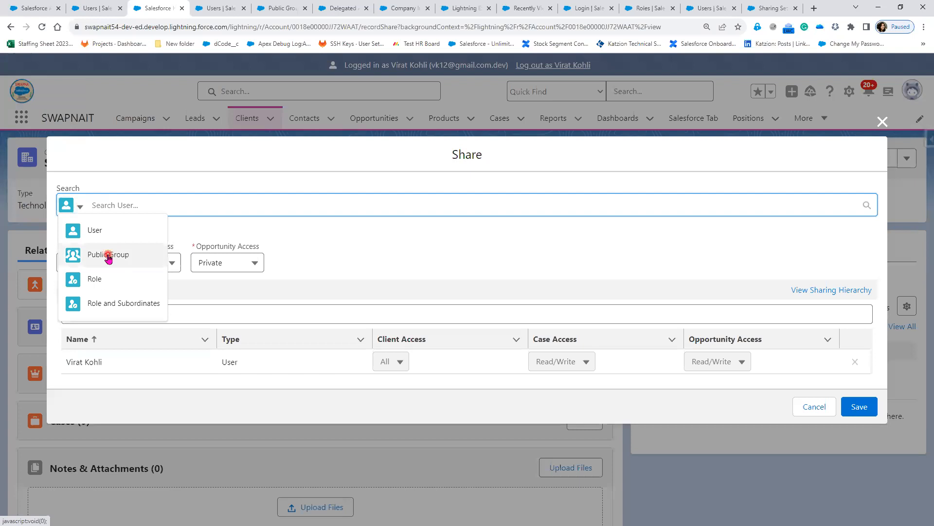
{"action": "left_click", "coordinate": [108, 255]}
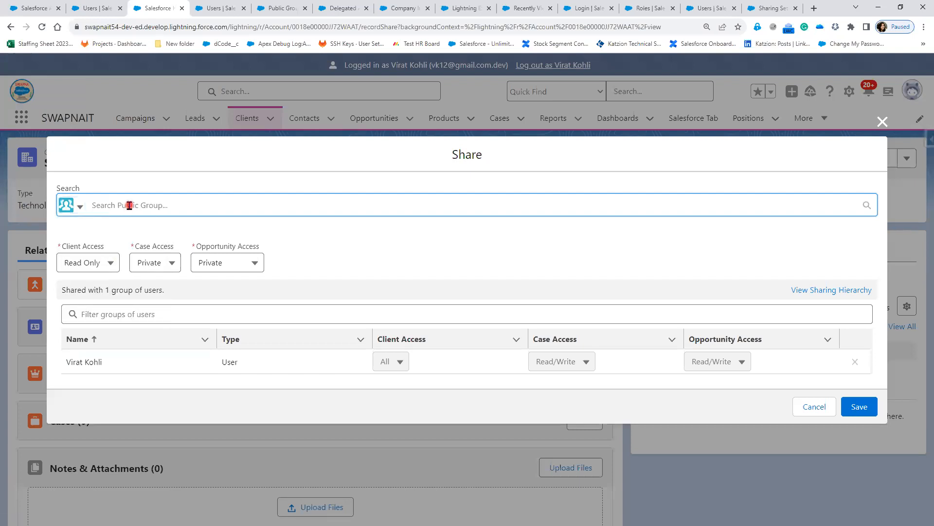
{"action": "type", "text": "Hy"}
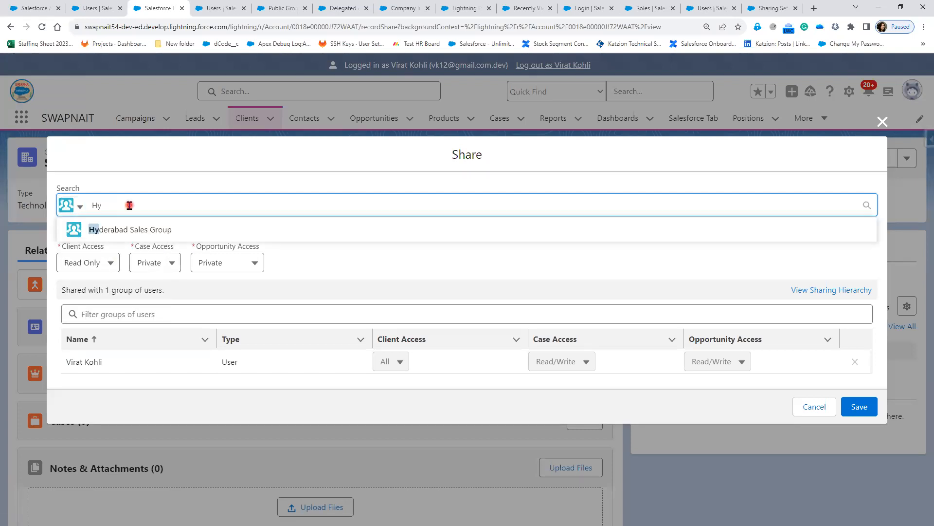
{"action": "left_click", "coordinate": [167, 234]}
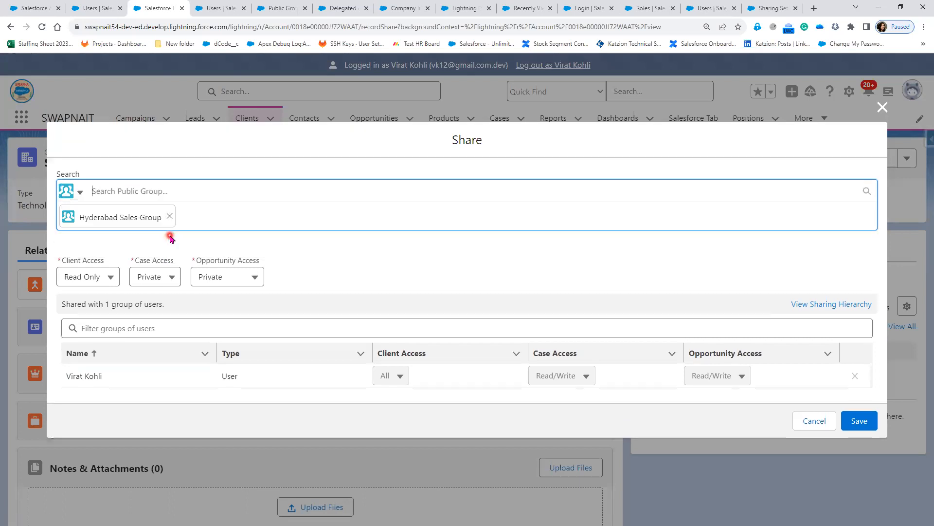
{"action": "left_click", "coordinate": [852, 424]}
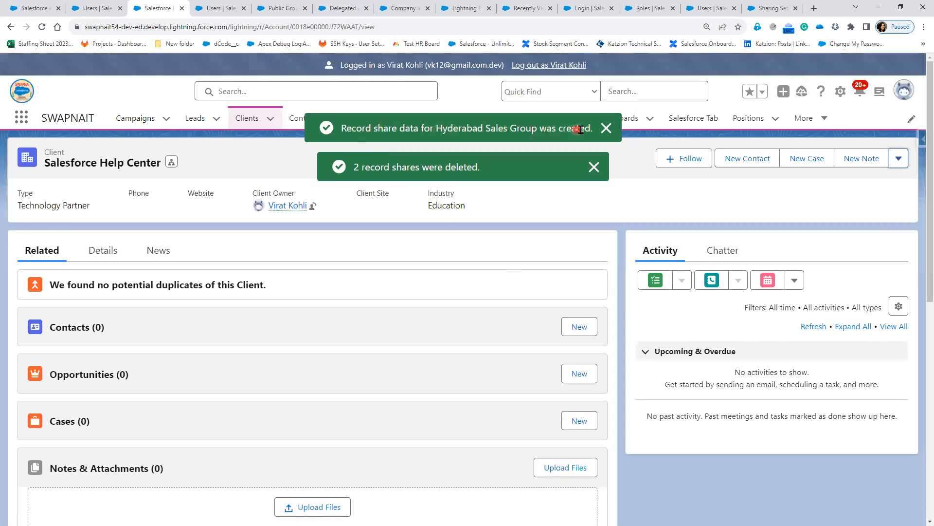
Reopen the client's sharing to verify the group's Read Only share, then close it.
{"action": "left_click", "coordinate": [900, 160]}
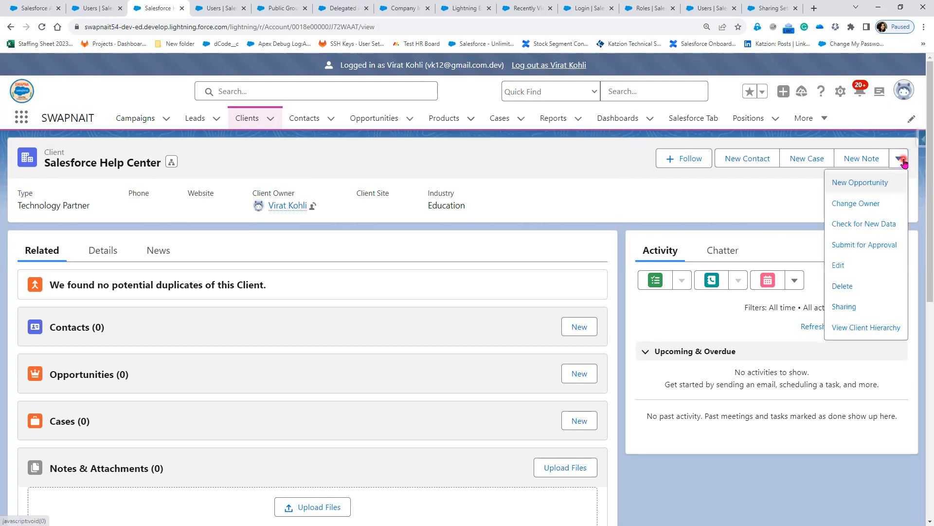
{"action": "left_click", "coordinate": [854, 307]}
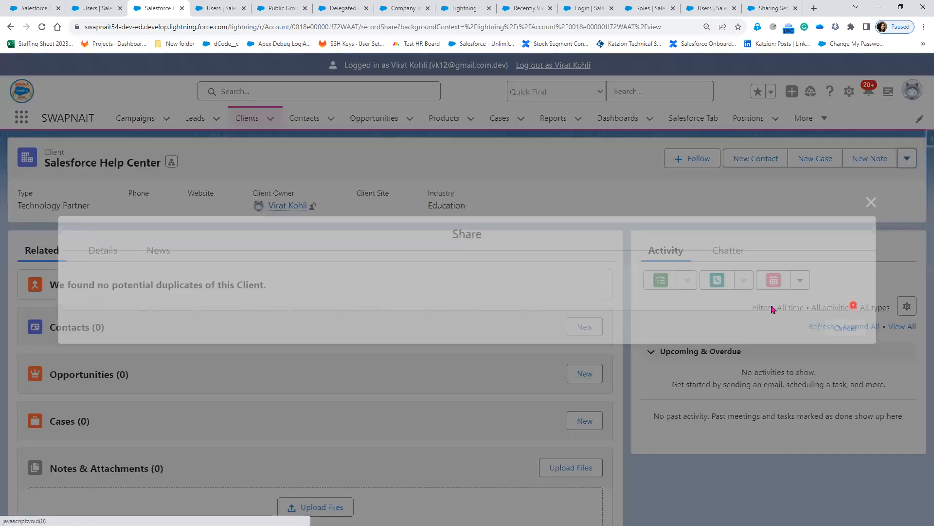
{"action": "left_click", "coordinate": [179, 326]}
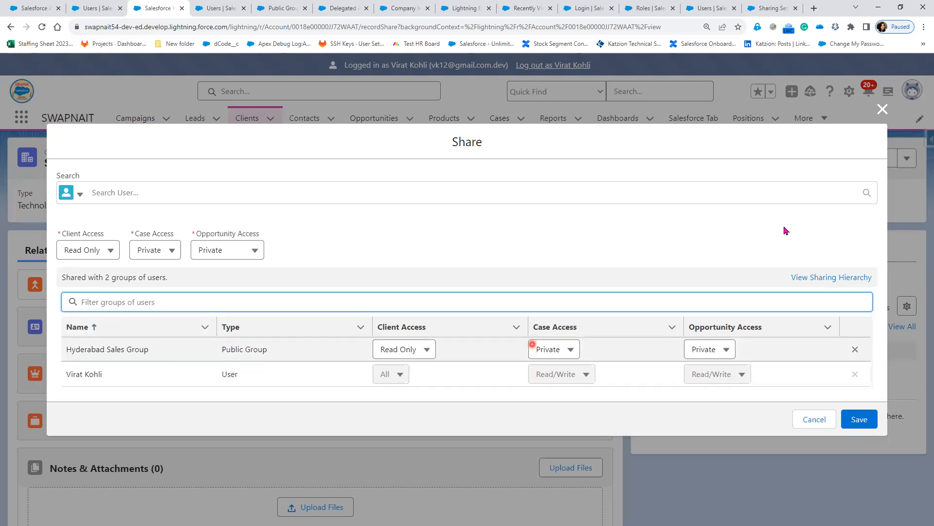
{"action": "left_click", "coordinate": [883, 108]}
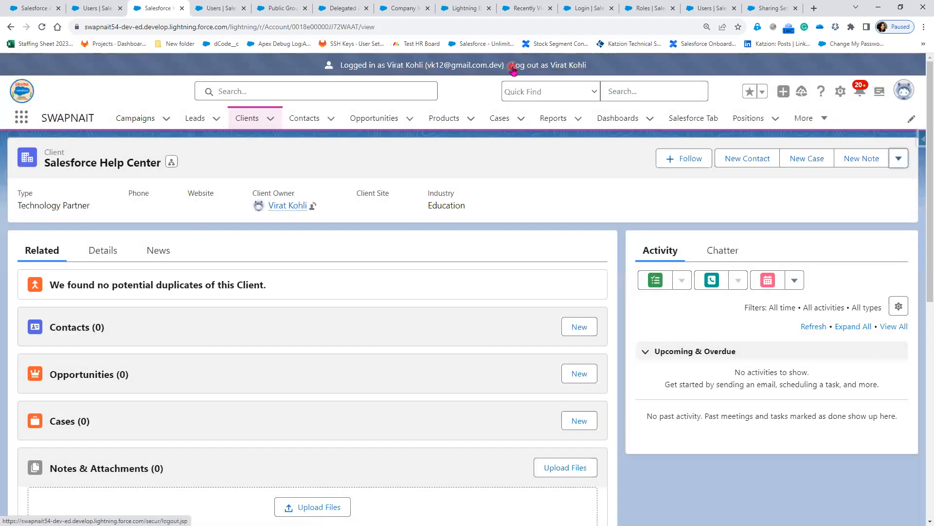
Log in as the group member, skipping phone registration, and switch to Lightning Experience.
{"action": "left_click", "coordinate": [520, 68]}
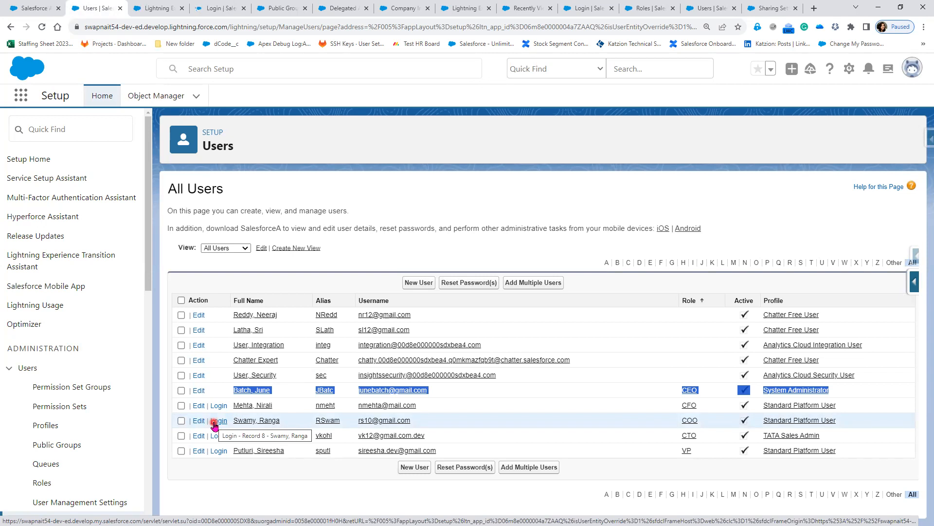
{"action": "left_click", "coordinate": [215, 421]}
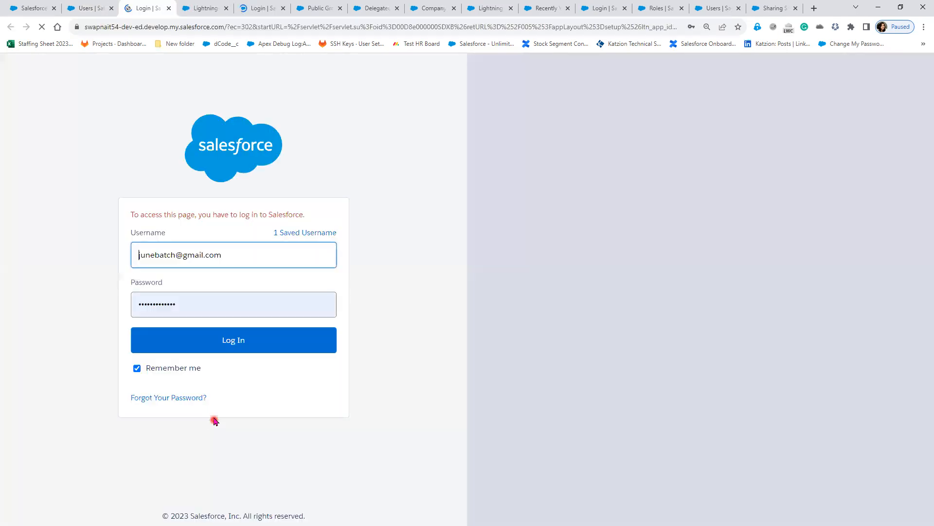
{"action": "left_click", "coordinate": [215, 340]}
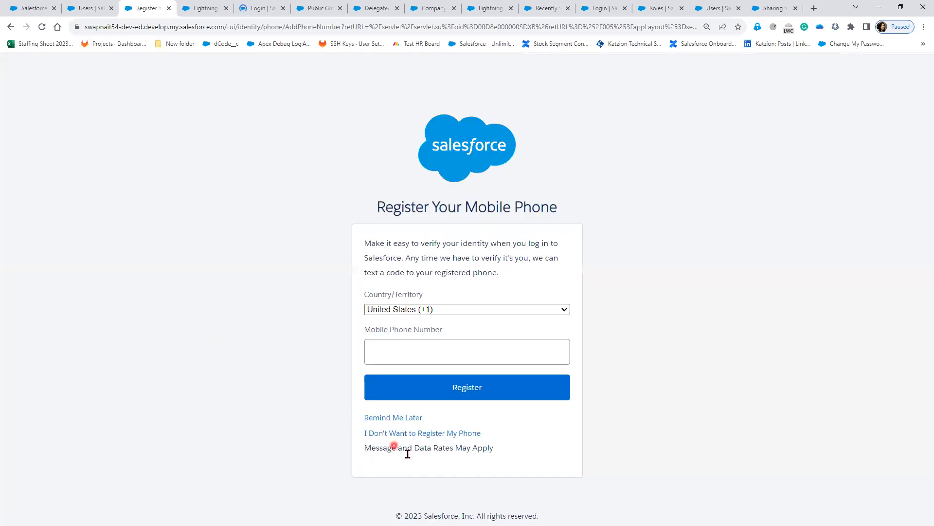
{"action": "left_click", "coordinate": [402, 420]}
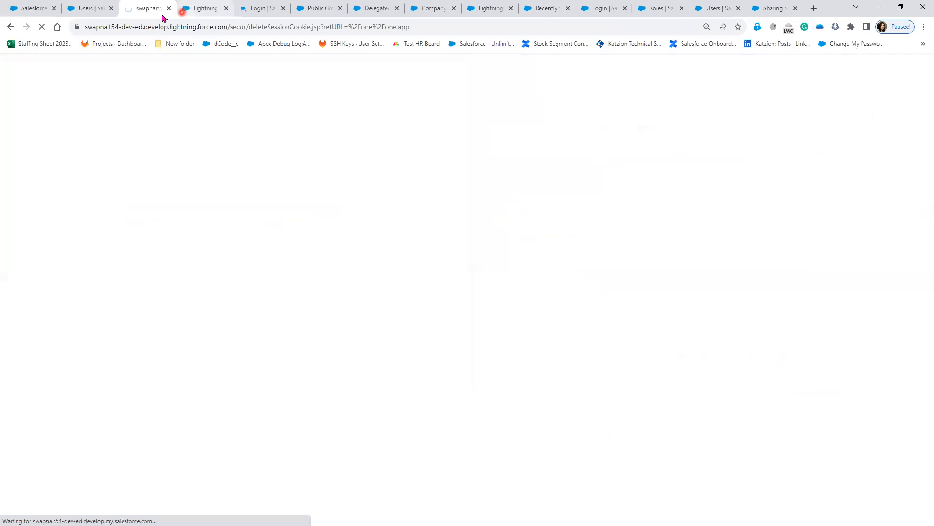
{"action": "left_click", "coordinate": [83, 11]}
{"action": "left_click", "coordinate": [218, 422]}
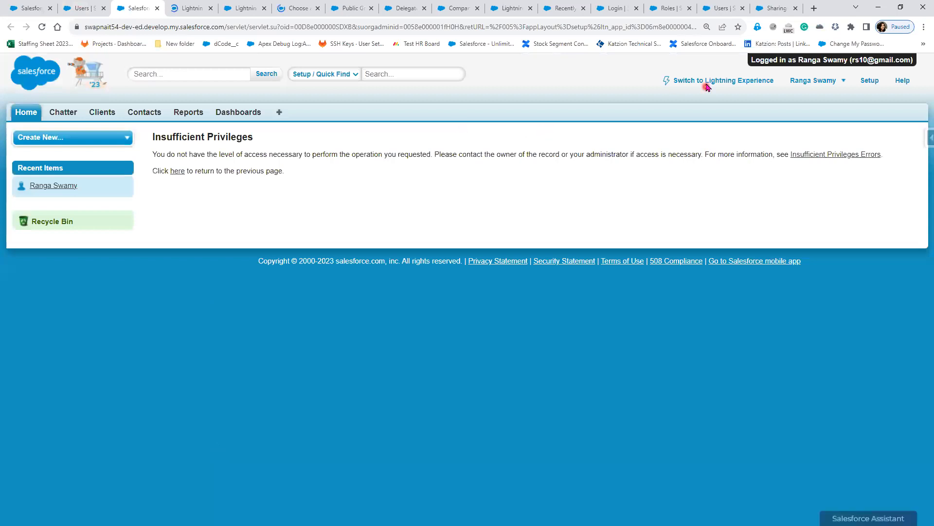
{"action": "left_click", "coordinate": [706, 80]}
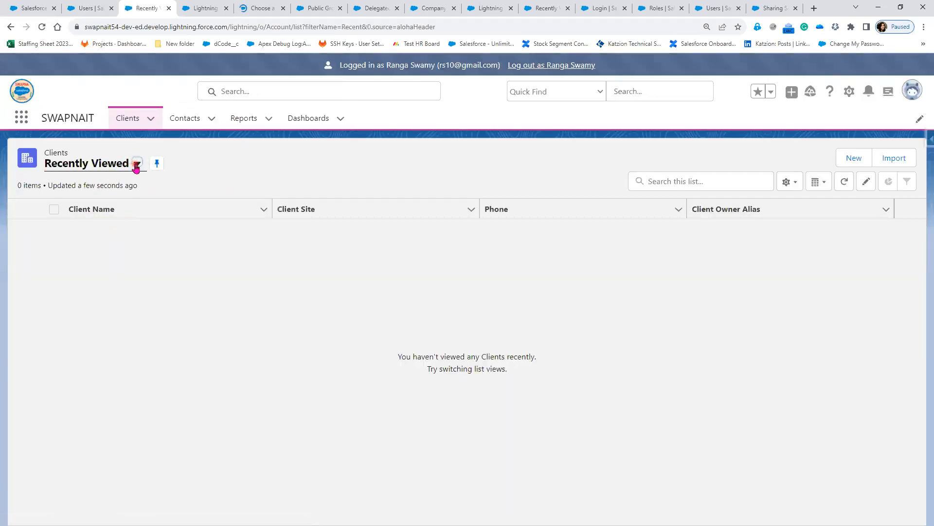
Open the Salesforce Help Center client from the All Customers list and view its details.
{"action": "left_click", "coordinate": [136, 164]}
{"action": "left_click", "coordinate": [113, 205]}
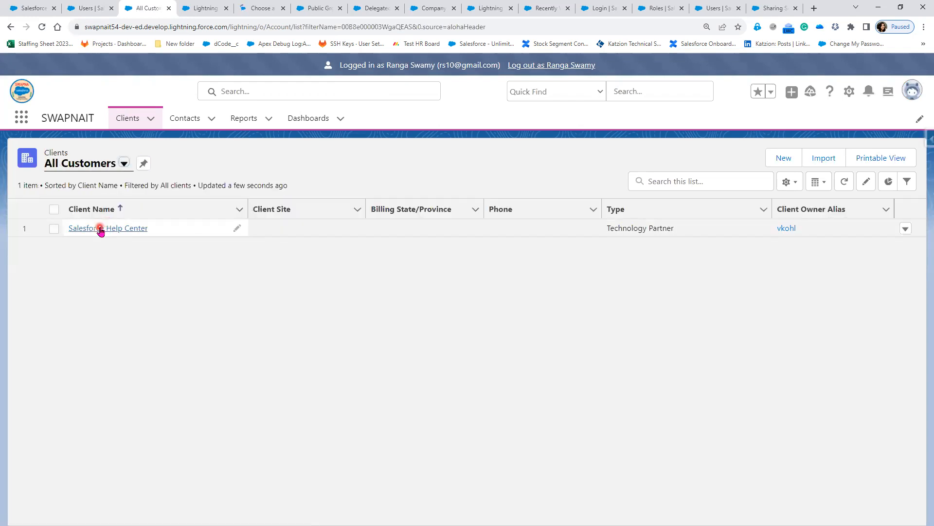
{"action": "left_click", "coordinate": [105, 228]}
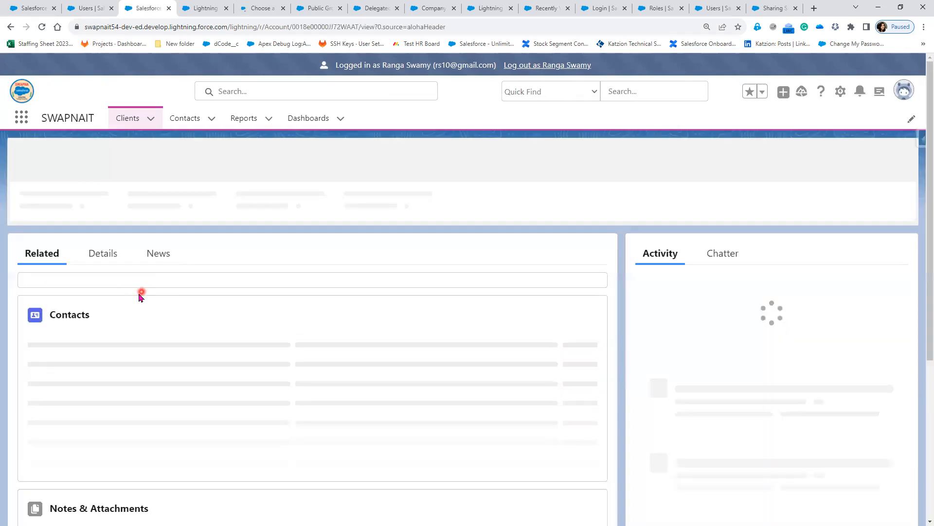
{"action": "left_click", "coordinate": [104, 251]}
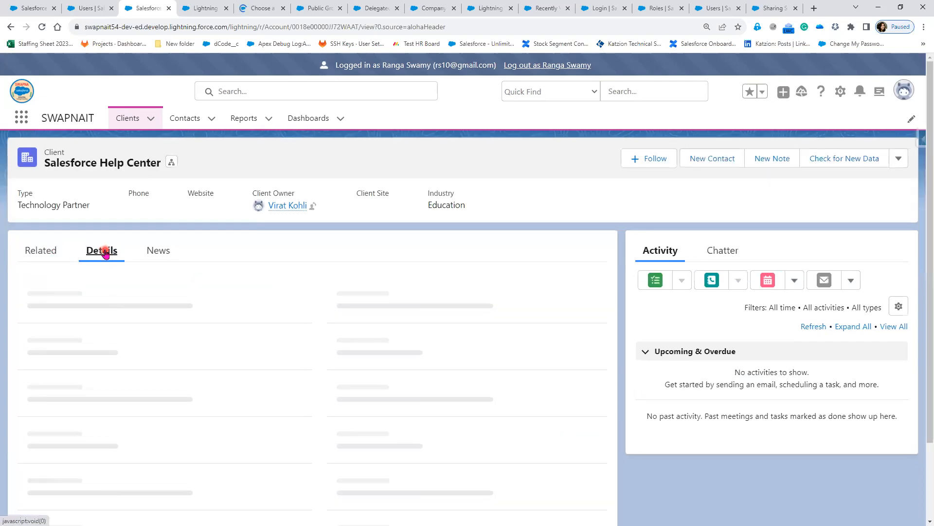
Try saving an edit to the client's name and dismiss the insufficient-privileges error.
{"action": "left_click", "coordinate": [900, 160]}
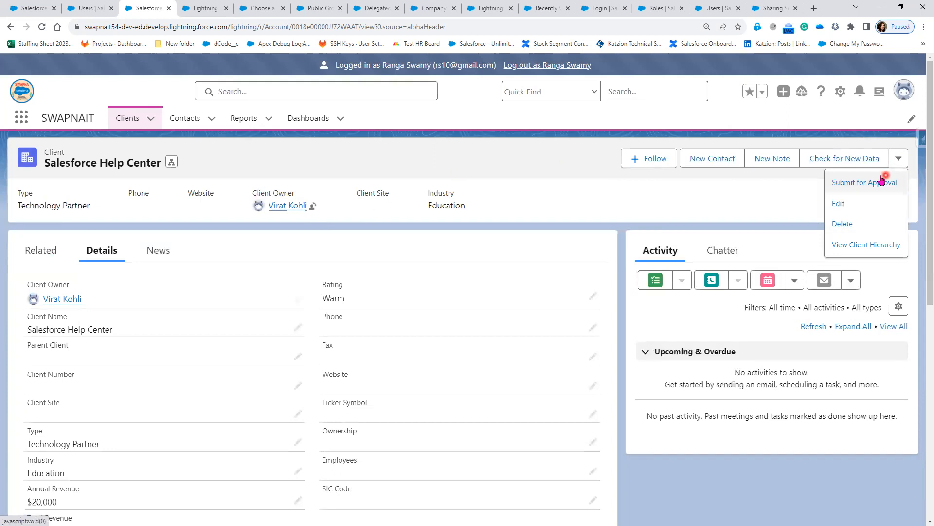
{"action": "left_click", "coordinate": [515, 178]}
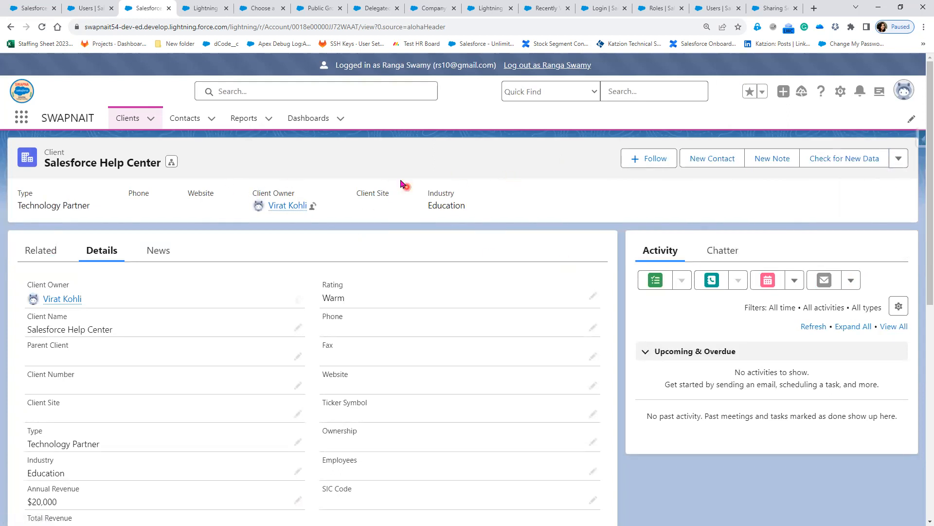
{"action": "left_click", "coordinate": [297, 329]}
{"action": "left_click", "coordinate": [345, 509]}
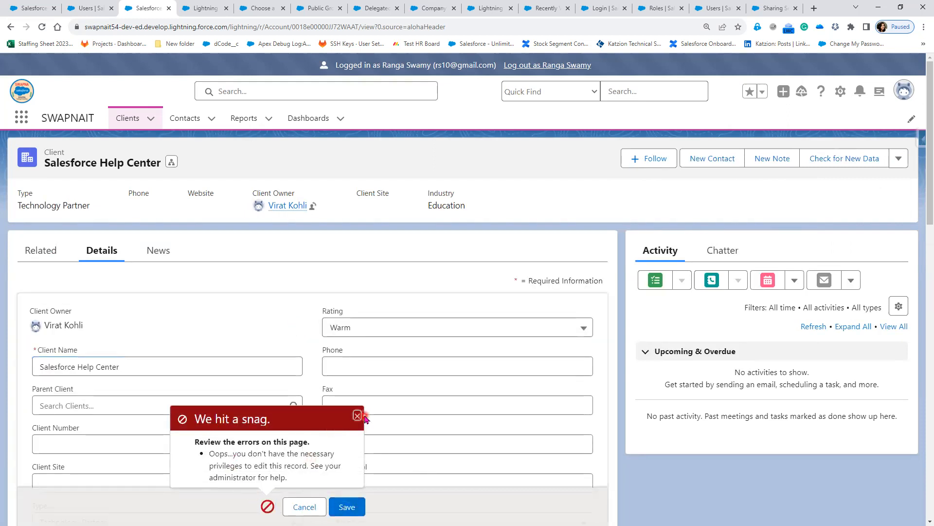
{"action": "left_click", "coordinate": [358, 416]}
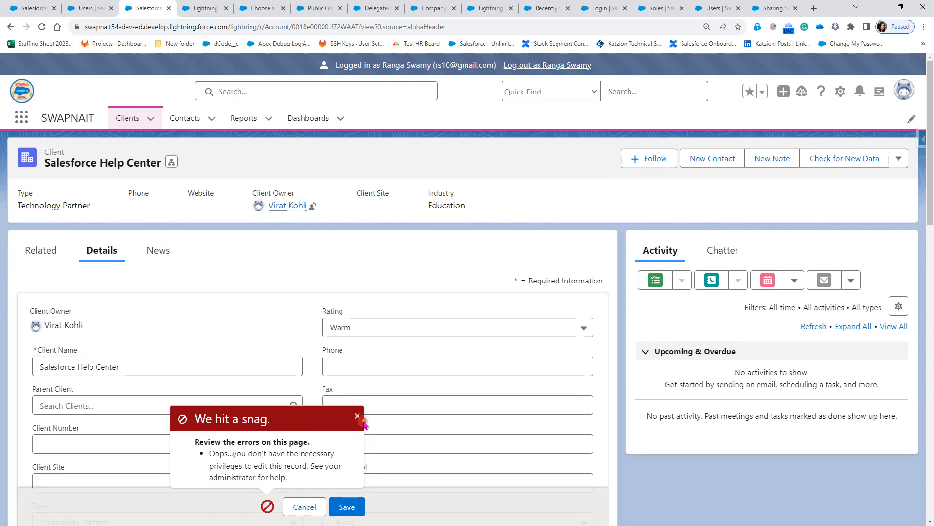
{"action": "left_click", "coordinate": [357, 417]}
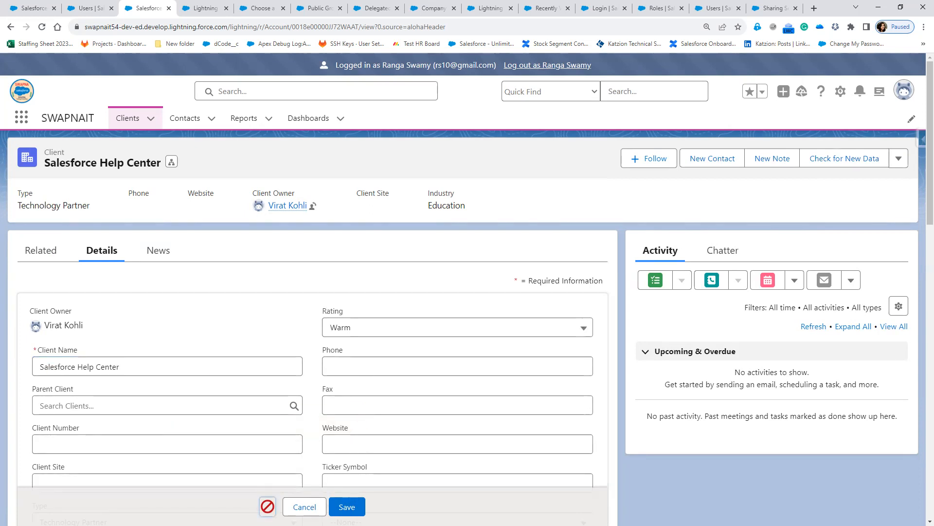
Draw a red box beside Industry with a handwritten label and frame.
{"action": "left_click_drag", "start_coordinate": [574, 198], "coordinate": [669, 218]}
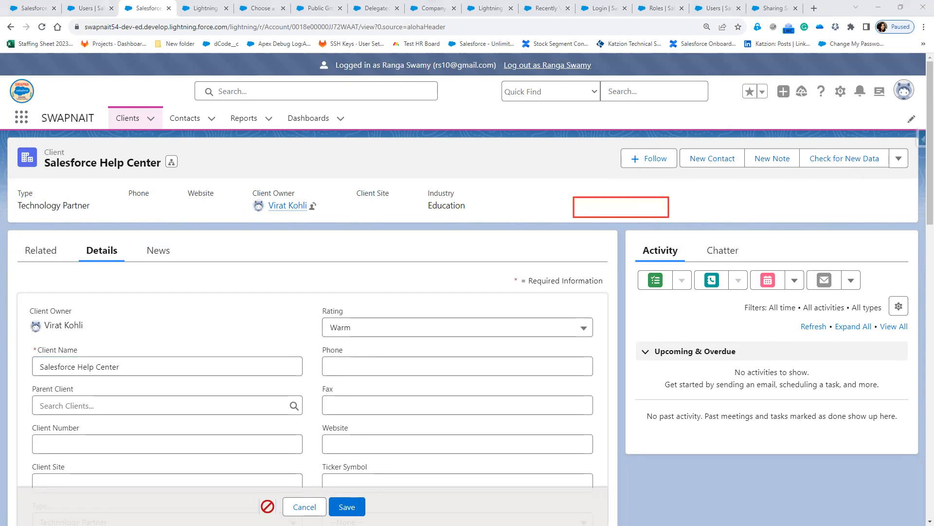
{"action": "mouse_move", "coordinate": [587, 197]}
{"action": "left_mouse_down"}
{"action": "mouse_move", "coordinate": [597, 219]}
{"action": "mouse_move", "coordinate": [634, 198]}
{"action": "mouse_move", "coordinate": [642, 216]}
{"action": "left_mouse_up"}
{"action": "mouse_move", "coordinate": [550, 192]}
{"action": "left_mouse_down"}
{"action": "mouse_move", "coordinate": [550, 214]}
{"action": "mouse_move", "coordinate": [551, 204]}
{"action": "mouse_move", "coordinate": [558, 212]}
{"action": "mouse_move", "coordinate": [583, 202]}
{"action": "left_mouse_up"}
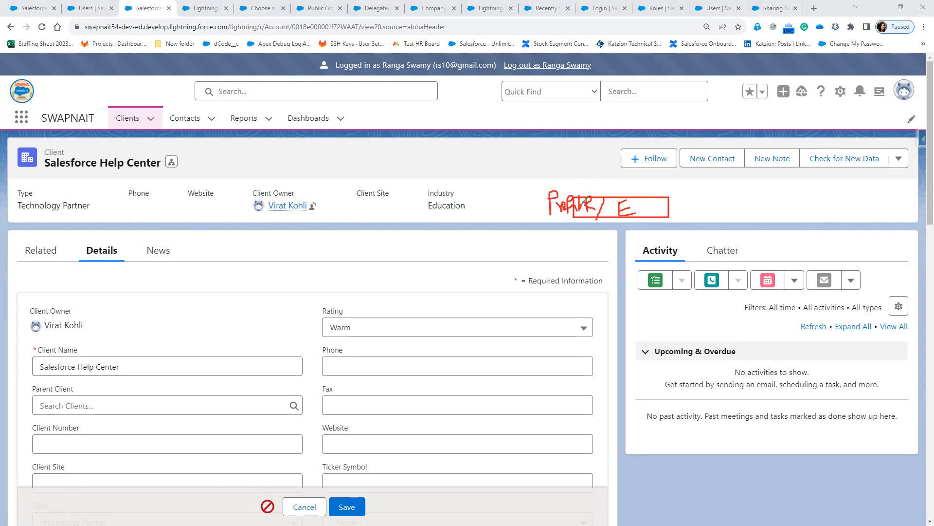
{"action": "left_click_drag", "start_coordinate": [537, 177], "coordinate": [541, 246]}
{"action": "mouse_move", "coordinate": [536, 176]}
{"action": "left_mouse_down"}
{"action": "mouse_move", "coordinate": [686, 183]}
{"action": "mouse_move", "coordinate": [701, 232]}
{"action": "mouse_move", "coordinate": [538, 250]}
{"action": "left_mouse_up"}
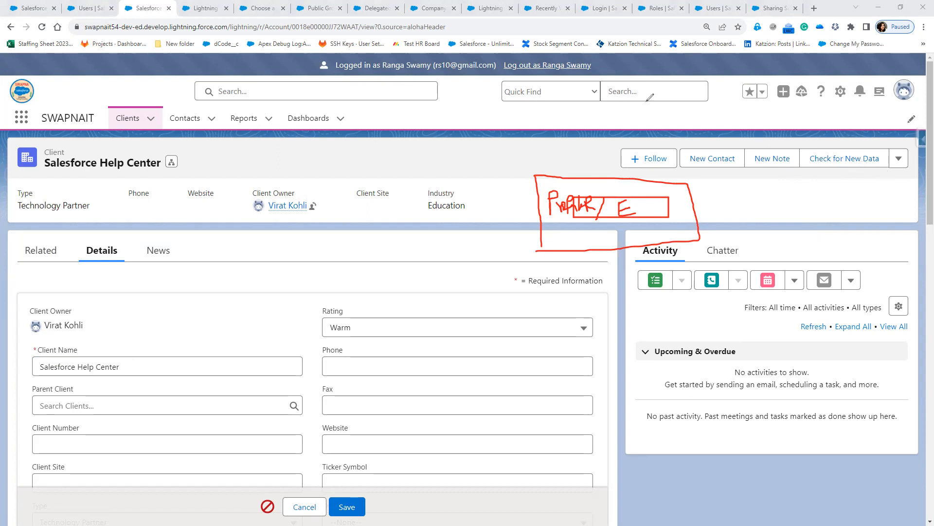
{"action": "mouse_move", "coordinate": [548, 183]}
{"action": "left_mouse_down"}
{"action": "mouse_move", "coordinate": [666, 214]}
{"action": "mouse_move", "coordinate": [599, 204]}
{"action": "mouse_move", "coordinate": [540, 211]}
{"action": "left_mouse_up"}
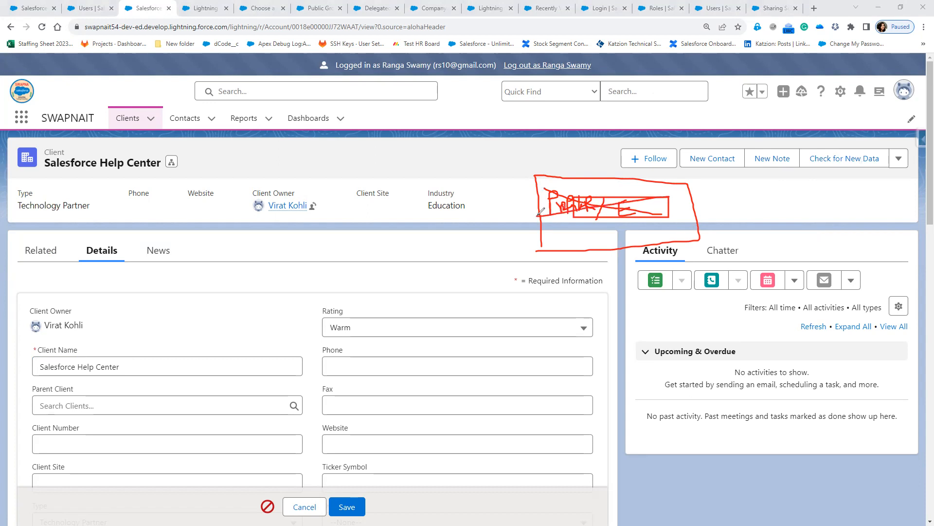
Write 'Share R' over the record header, cancel the edit, and return to Clients.
{"action": "mouse_move", "coordinate": [550, 147]}
{"action": "left_mouse_down"}
{"action": "mouse_move", "coordinate": [570, 159]}
{"action": "mouse_move", "coordinate": [552, 172]}
{"action": "left_mouse_up"}
{"action": "mouse_move", "coordinate": [574, 136]}
{"action": "left_mouse_down"}
{"action": "mouse_move", "coordinate": [579, 175]}
{"action": "mouse_move", "coordinate": [607, 165]}
{"action": "mouse_move", "coordinate": [611, 172]}
{"action": "left_mouse_up"}
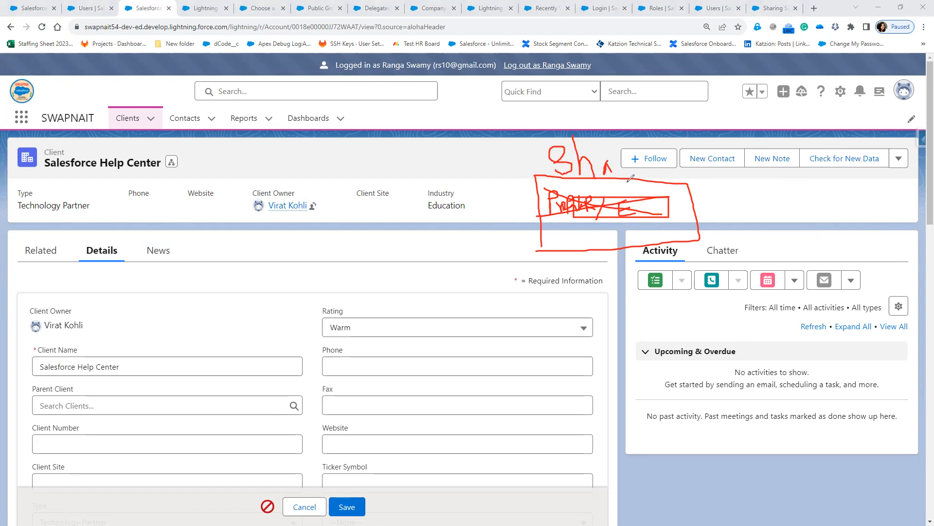
{"action": "left_click_drag", "start_coordinate": [611, 157], "coordinate": [624, 164]}
{"action": "mouse_move", "coordinate": [654, 161]}
{"action": "left_mouse_down"}
{"action": "mouse_move", "coordinate": [656, 176]}
{"action": "mouse_move", "coordinate": [670, 155]}
{"action": "mouse_move", "coordinate": [675, 168]}
{"action": "left_mouse_up"}
{"action": "left_click_drag", "start_coordinate": [552, 191], "coordinate": [655, 214]}
{"action": "left_click_drag", "start_coordinate": [571, 212], "coordinate": [645, 199]}
{"action": "mouse_move", "coordinate": [715, 220]}
{"action": "left_mouse_down"}
{"action": "mouse_move", "coordinate": [723, 194]}
{"action": "mouse_move", "coordinate": [732, 209]}
{"action": "left_mouse_up"}
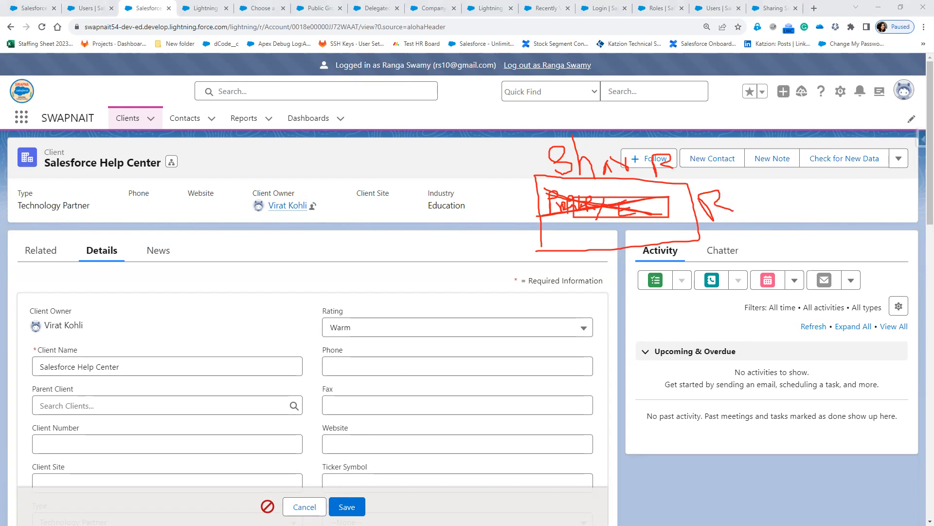
{"action": "left_click", "coordinate": [305, 507]}
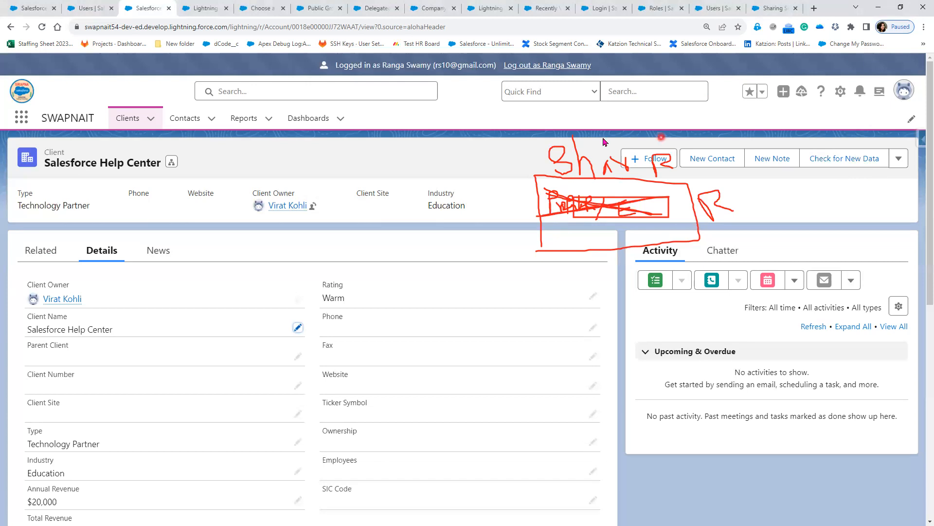
{"action": "left_click", "coordinate": [132, 119]}
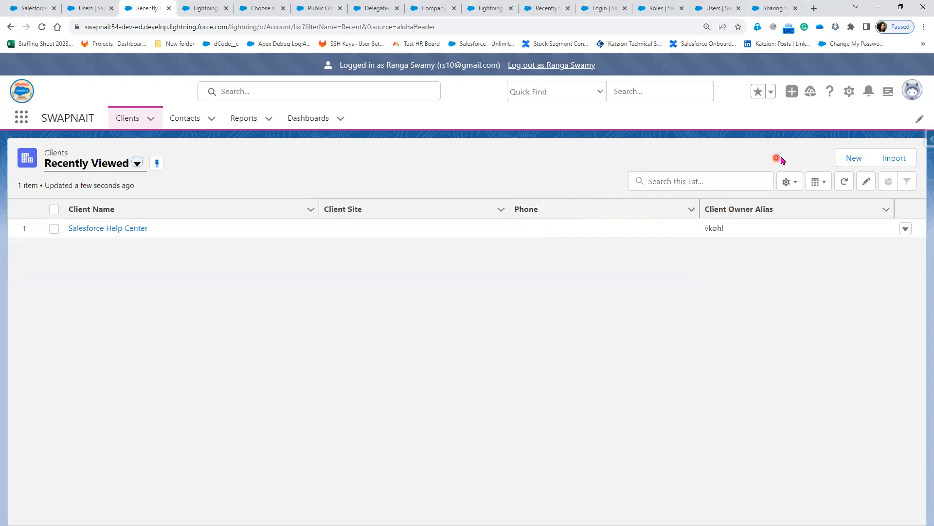
Create a new client named after the logged-in user and open its Details.
{"action": "left_click", "coordinate": [851, 158]}
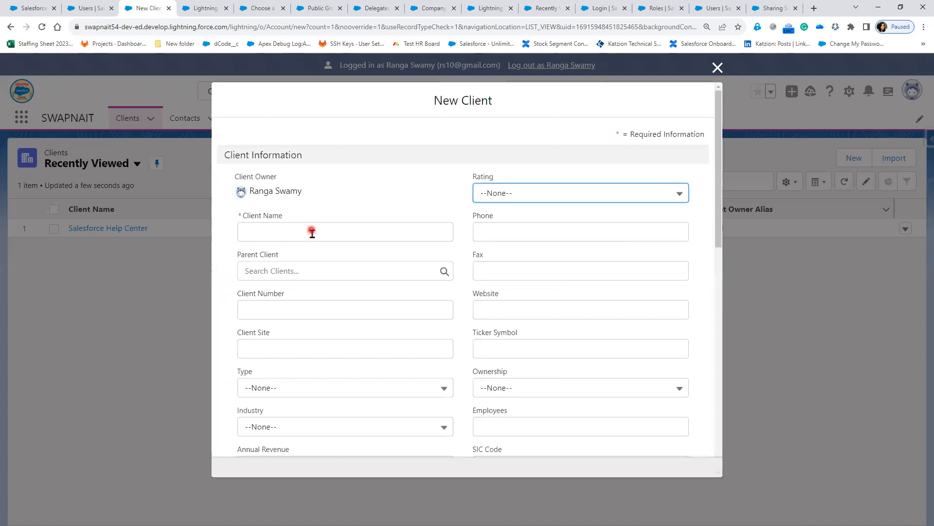
{"action": "left_click", "coordinate": [312, 234]}
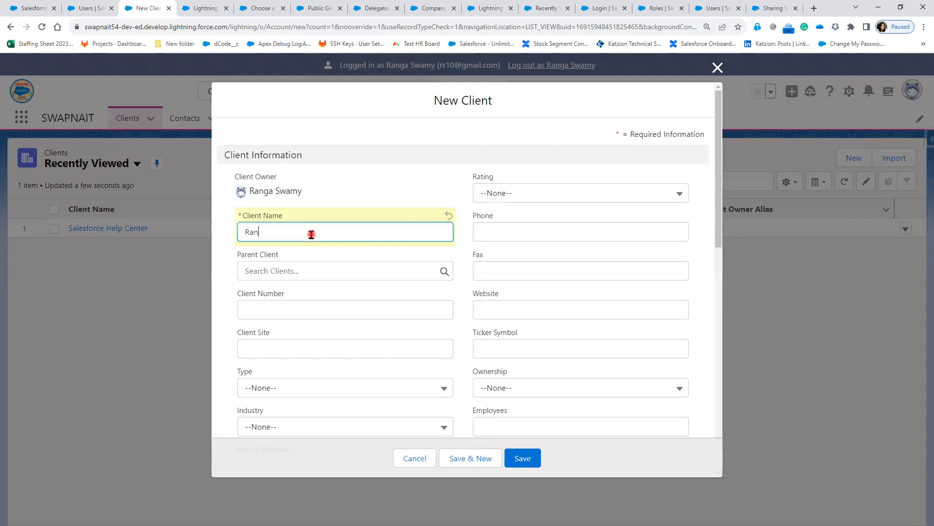
{"action": "left_click", "coordinate": [523, 459]}
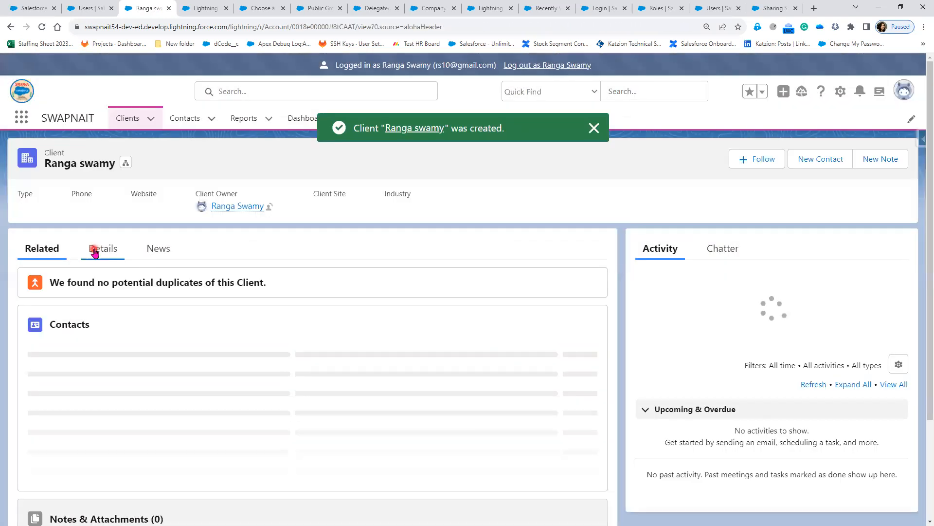
{"action": "left_click", "coordinate": [102, 248]}
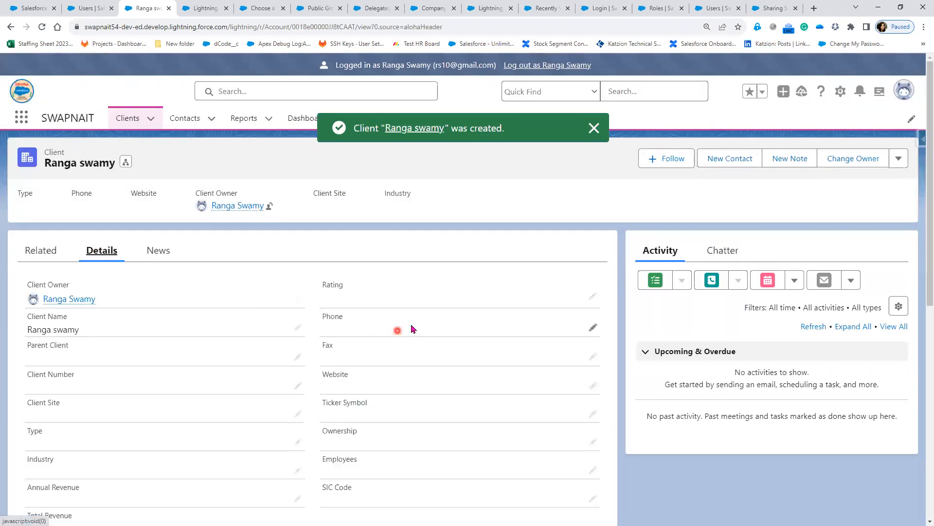
Change the new client's Rating to Warm and save.
{"action": "left_click", "coordinate": [593, 296]}
{"action": "left_click", "coordinate": [515, 327]}
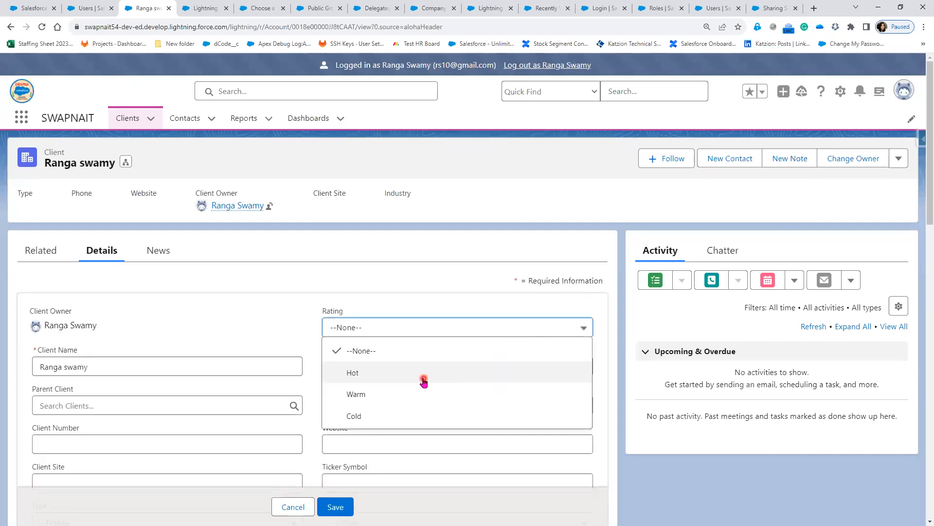
{"action": "left_click", "coordinate": [413, 394]}
{"action": "left_click", "coordinate": [335, 507]}
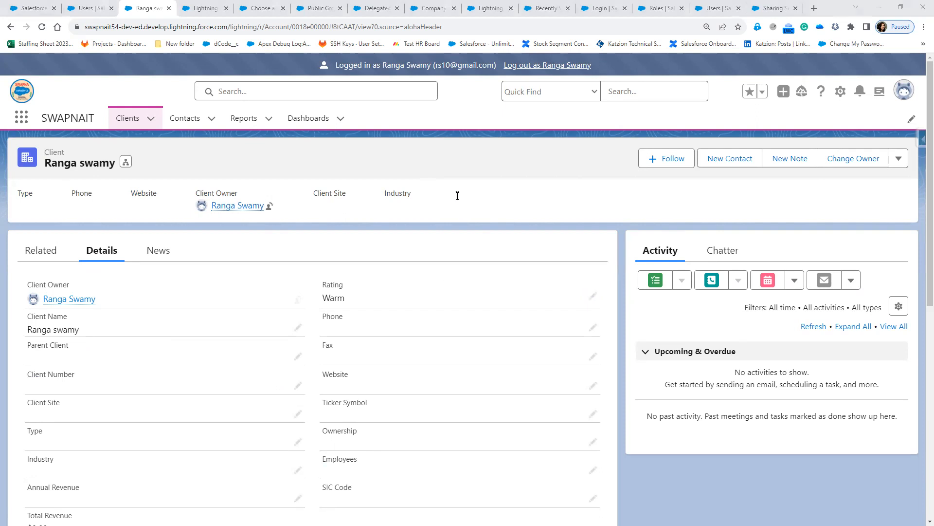
Add a typed note over the header: 'OWD ==> Private' and 'Profile ==> Object Read/C/E'.
{"action": "left_click", "coordinate": [597, 228]}
{"action": "type", "text": "OWD "}
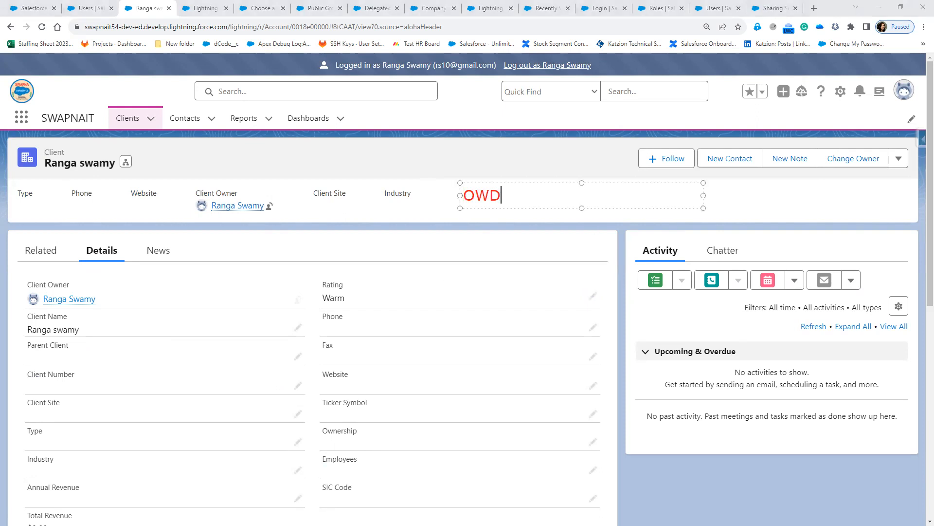
{"action": "type", "text": "==> Private"}
{"action": "key", "text": "Return"}
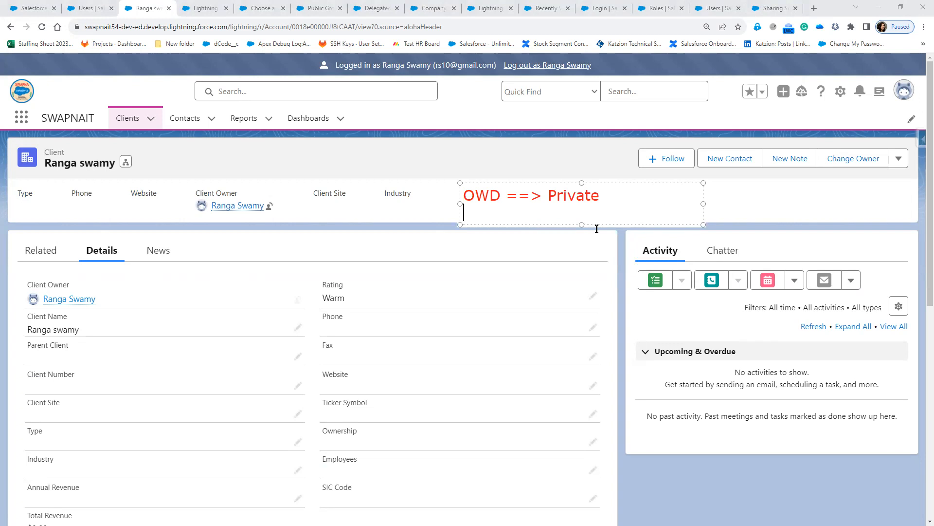
{"action": "key", "text": "Return"}
{"action": "type", "text": "Pro"}
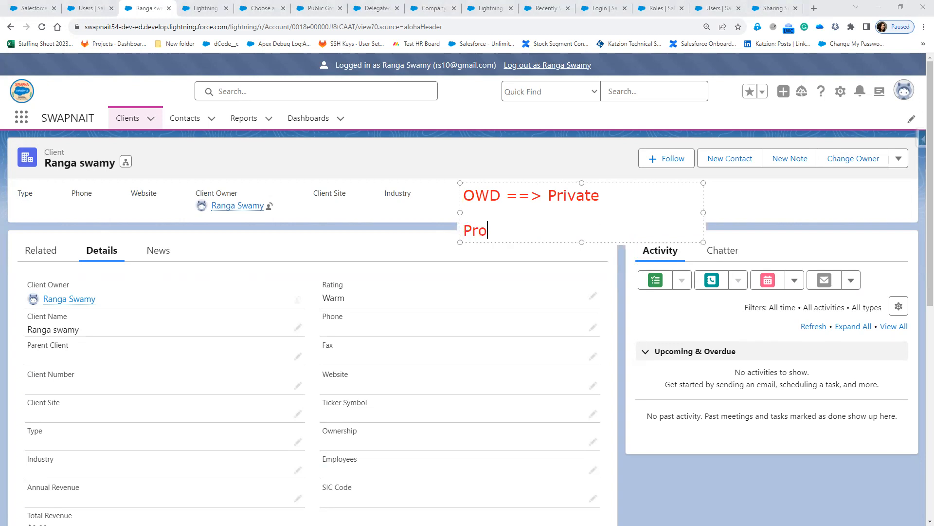
{"action": "type", "text": "file ==> Object "}
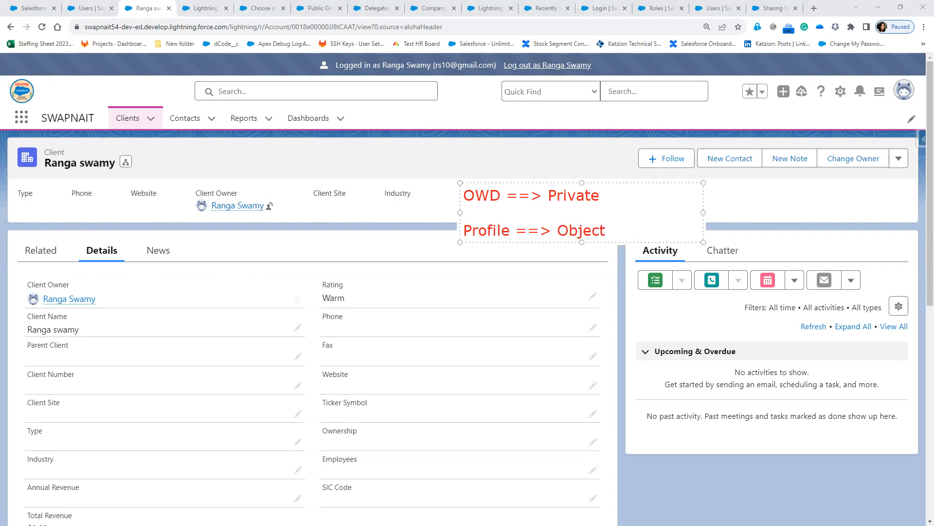
{"action": "type", "text": "Read/C/Ed"}
{"action": "key", "text": "BackSpace"}
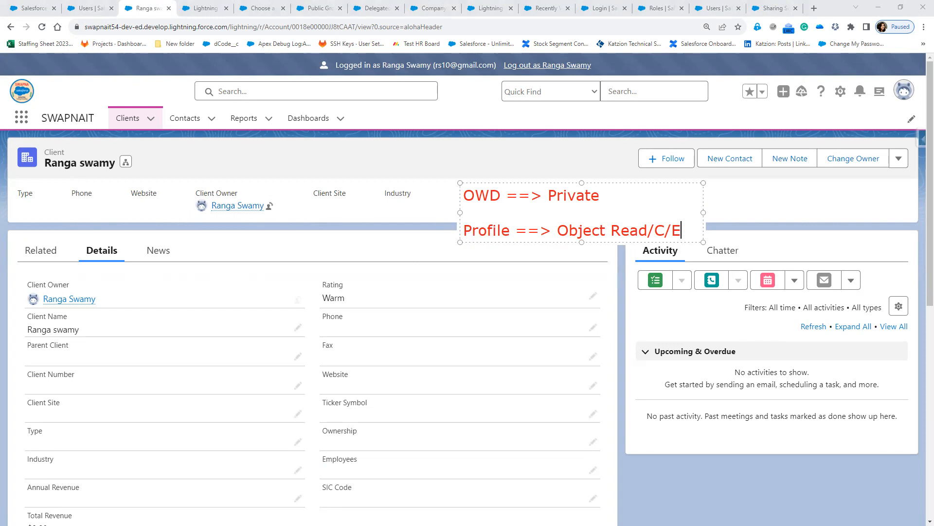
{"action": "left_click", "coordinate": [137, 357]}
Sketch the sharing pyramid's Profile, OWD and Role layers over the record.
{"action": "mouse_move", "coordinate": [205, 361]}
{"action": "left_mouse_down"}
{"action": "mouse_move", "coordinate": [722, 402]}
{"action": "mouse_move", "coordinate": [879, 385]}
{"action": "left_mouse_up"}
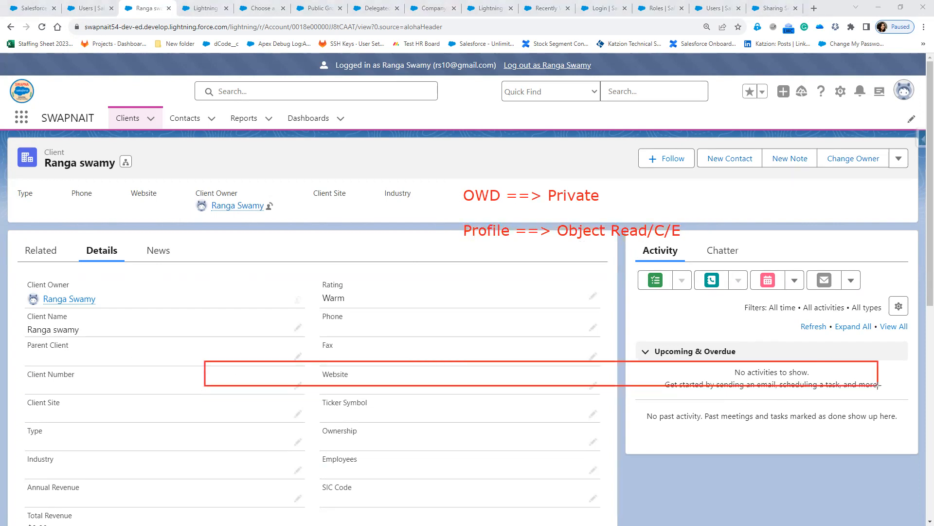
{"action": "left_click", "coordinate": [439, 364]}
{"action": "mouse_move", "coordinate": [435, 366]}
{"action": "left_mouse_down"}
{"action": "mouse_move", "coordinate": [443, 373]}
{"action": "mouse_move", "coordinate": [462, 363]}
{"action": "left_mouse_up"}
{"action": "mouse_move", "coordinate": [267, 333]}
{"action": "left_mouse_down"}
{"action": "mouse_move", "coordinate": [255, 348]}
{"action": "mouse_move", "coordinate": [256, 335]}
{"action": "mouse_move", "coordinate": [290, 357]}
{"action": "mouse_move", "coordinate": [314, 325]}
{"action": "mouse_move", "coordinate": [321, 357]}
{"action": "left_mouse_up"}
{"action": "mouse_move", "coordinate": [320, 318]}
{"action": "left_mouse_down"}
{"action": "mouse_move", "coordinate": [343, 341]}
{"action": "mouse_move", "coordinate": [322, 358]}
{"action": "left_mouse_up"}
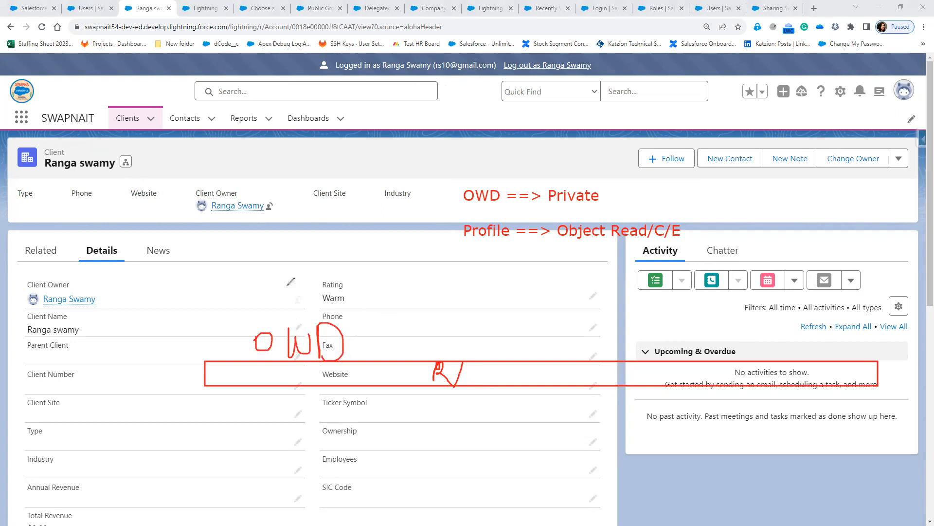
{"action": "mouse_move", "coordinate": [236, 333]}
{"action": "left_mouse_down"}
{"action": "mouse_move", "coordinate": [362, 273]}
{"action": "mouse_move", "coordinate": [358, 375]}
{"action": "left_mouse_up"}
{"action": "mouse_move", "coordinate": [237, 332]}
{"action": "left_mouse_down"}
{"action": "mouse_move", "coordinate": [205, 355]}
{"action": "mouse_move", "coordinate": [363, 358]}
{"action": "mouse_move", "coordinate": [322, 363]}
{"action": "mouse_move", "coordinate": [325, 381]}
{"action": "mouse_move", "coordinate": [374, 364]}
{"action": "mouse_move", "coordinate": [371, 382]}
{"action": "mouse_move", "coordinate": [394, 353]}
{"action": "mouse_move", "coordinate": [423, 385]}
{"action": "left_mouse_up"}
{"action": "mouse_move", "coordinate": [483, 368]}
{"action": "left_mouse_down"}
{"action": "mouse_move", "coordinate": [475, 388]}
{"action": "mouse_move", "coordinate": [502, 361]}
{"action": "mouse_move", "coordinate": [509, 375]}
{"action": "mouse_move", "coordinate": [570, 364]}
{"action": "mouse_move", "coordinate": [578, 384]}
{"action": "left_mouse_up"}
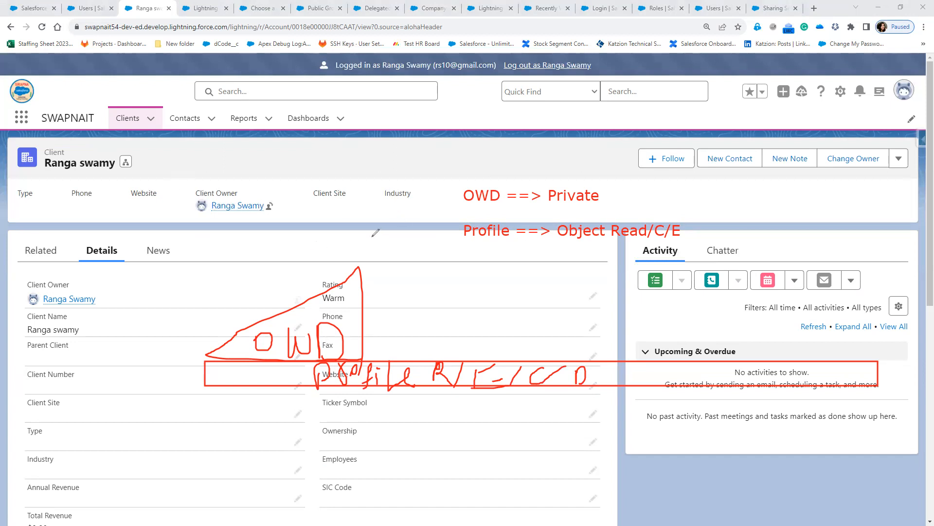
{"action": "left_click_drag", "start_coordinate": [369, 214], "coordinate": [374, 329]}
{"action": "left_click", "coordinate": [374, 262]}
{"action": "left_click_drag", "start_coordinate": [491, 242], "coordinate": [491, 352]}
{"action": "mouse_move", "coordinate": [411, 292]}
{"action": "left_mouse_down"}
{"action": "mouse_move", "coordinate": [412, 307]}
{"action": "mouse_move", "coordinate": [416, 266]}
{"action": "mouse_move", "coordinate": [434, 295]}
{"action": "mouse_move", "coordinate": [444, 275]}
{"action": "mouse_move", "coordinate": [476, 282]}
{"action": "left_mouse_up"}
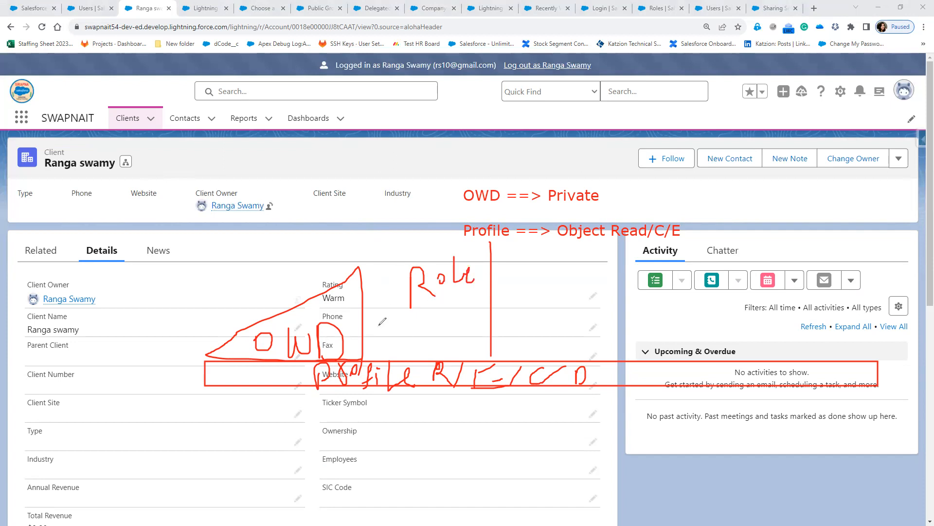
{"action": "left_click_drag", "start_coordinate": [366, 338], "coordinate": [493, 239]}
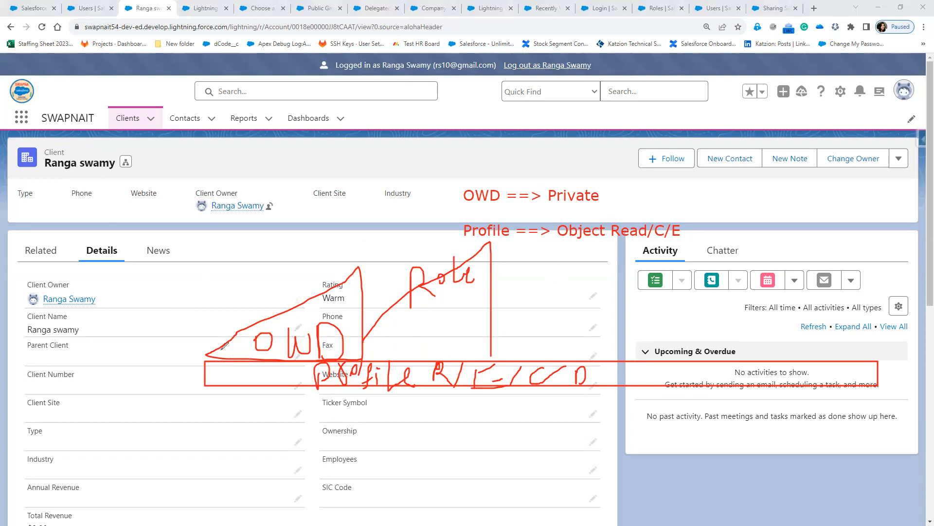
Draw the outer triangle, write 'unsharing Level R/RW', then log out of the member's session.
{"action": "left_click_drag", "start_coordinate": [537, 179], "coordinate": [542, 362]}
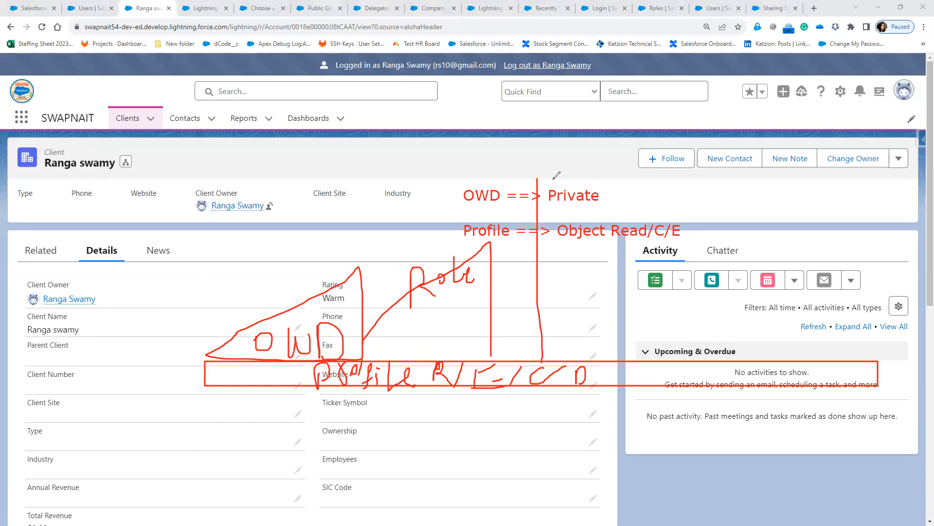
{"action": "mouse_move", "coordinate": [539, 176]}
{"action": "left_mouse_down"}
{"action": "mouse_move", "coordinate": [536, 146]}
{"action": "mouse_move", "coordinate": [382, 212]}
{"action": "mouse_move", "coordinate": [193, 334]}
{"action": "mouse_move", "coordinate": [191, 362]}
{"action": "mouse_move", "coordinate": [239, 363]}
{"action": "left_mouse_up"}
{"action": "mouse_move", "coordinate": [507, 227]}
{"action": "left_mouse_down"}
{"action": "mouse_move", "coordinate": [597, 227]}
{"action": "mouse_move", "coordinate": [633, 187]}
{"action": "mouse_move", "coordinate": [643, 210]}
{"action": "left_mouse_up"}
{"action": "mouse_move", "coordinate": [662, 187]}
{"action": "left_mouse_down"}
{"action": "mouse_move", "coordinate": [664, 198]}
{"action": "mouse_move", "coordinate": [695, 191]}
{"action": "mouse_move", "coordinate": [725, 202]}
{"action": "mouse_move", "coordinate": [719, 208]}
{"action": "left_mouse_up"}
{"action": "mouse_move", "coordinate": [737, 167]}
{"action": "left_mouse_down"}
{"action": "mouse_move", "coordinate": [740, 195]}
{"action": "mouse_move", "coordinate": [802, 197]}
{"action": "mouse_move", "coordinate": [849, 181]}
{"action": "mouse_move", "coordinate": [861, 239]}
{"action": "left_mouse_up"}
{"action": "mouse_move", "coordinate": [543, 346]}
{"action": "left_mouse_down"}
{"action": "mouse_move", "coordinate": [553, 387]}
{"action": "mouse_move", "coordinate": [171, 397]}
{"action": "mouse_move", "coordinate": [193, 337]}
{"action": "left_mouse_up"}
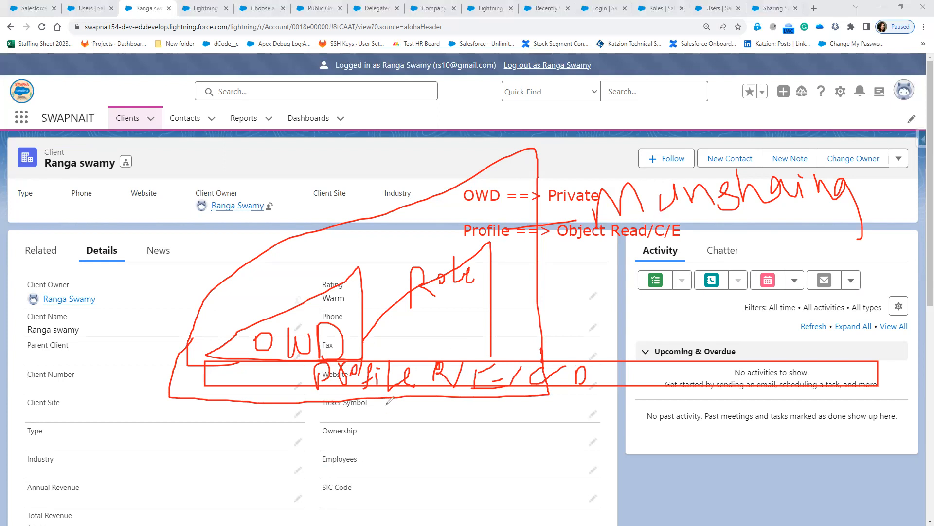
{"action": "mouse_move", "coordinate": [607, 180]}
{"action": "left_mouse_down"}
{"action": "mouse_move", "coordinate": [589, 220]}
{"action": "mouse_move", "coordinate": [868, 212]}
{"action": "mouse_move", "coordinate": [687, 171]}
{"action": "mouse_move", "coordinate": [598, 177]}
{"action": "left_mouse_up"}
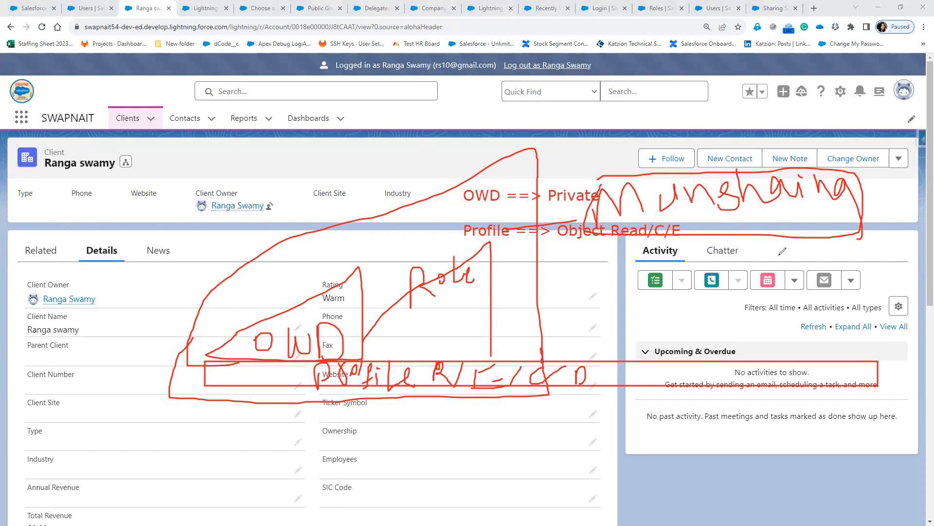
{"action": "mouse_move", "coordinate": [785, 261]}
{"action": "left_mouse_down"}
{"action": "mouse_move", "coordinate": [868, 267]}
{"action": "mouse_move", "coordinate": [919, 254]}
{"action": "mouse_move", "coordinate": [925, 220]}
{"action": "mouse_move", "coordinate": [926, 235]}
{"action": "left_mouse_up"}
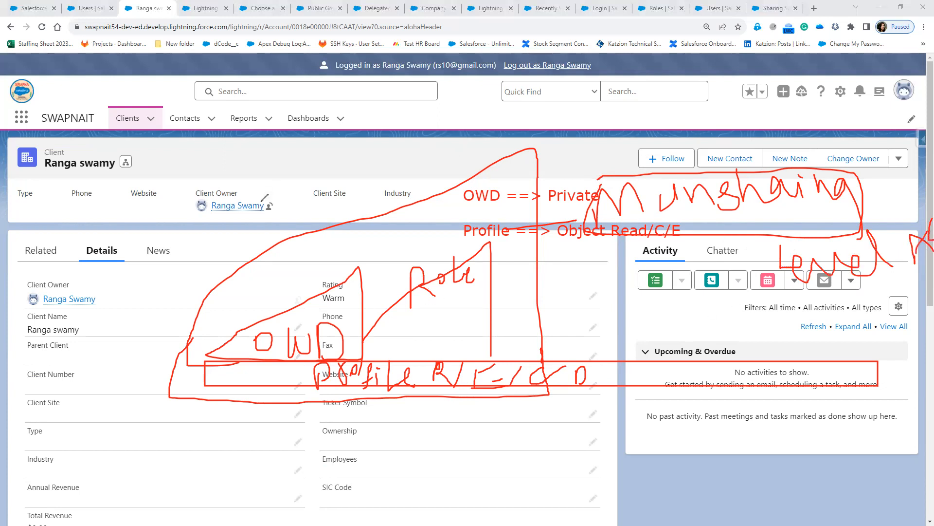
{"action": "mouse_move", "coordinate": [789, 313]}
{"action": "left_mouse_down"}
{"action": "mouse_move", "coordinate": [788, 351]}
{"action": "mouse_move", "coordinate": [789, 331]}
{"action": "mouse_move", "coordinate": [822, 349]}
{"action": "left_mouse_up"}
{"action": "left_click_drag", "start_coordinate": [861, 291], "coordinate": [838, 369]}
{"action": "mouse_move", "coordinate": [883, 294]}
{"action": "left_mouse_down"}
{"action": "mouse_move", "coordinate": [876, 350]}
{"action": "mouse_move", "coordinate": [897, 311]}
{"action": "mouse_move", "coordinate": [920, 316]}
{"action": "left_mouse_up"}
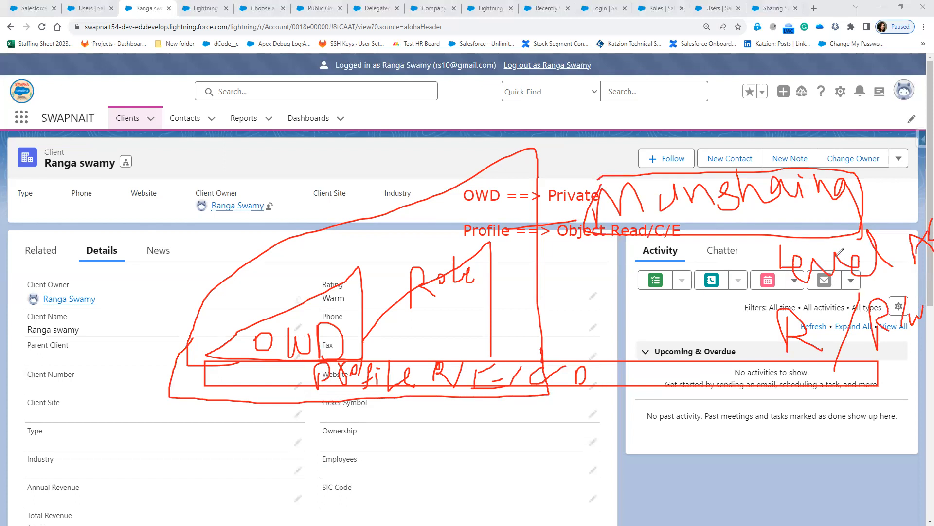
{"action": "left_click_drag", "start_coordinate": [758, 243], "coordinate": [794, 293]}
{"action": "mouse_move", "coordinate": [760, 244]}
{"action": "left_mouse_down"}
{"action": "mouse_move", "coordinate": [932, 225]}
{"action": "mouse_move", "coordinate": [927, 270]}
{"action": "mouse_move", "coordinate": [778, 296]}
{"action": "left_mouse_up"}
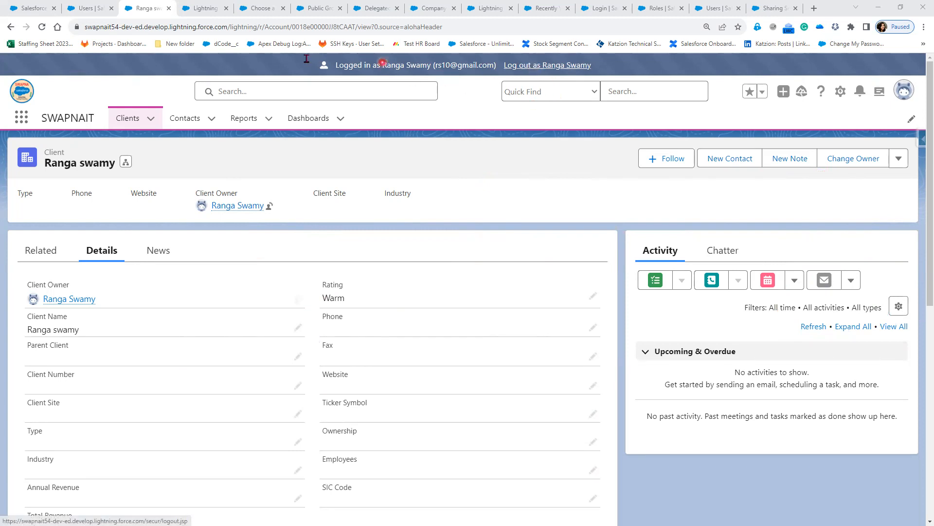
{"action": "left_click", "coordinate": [535, 69]}
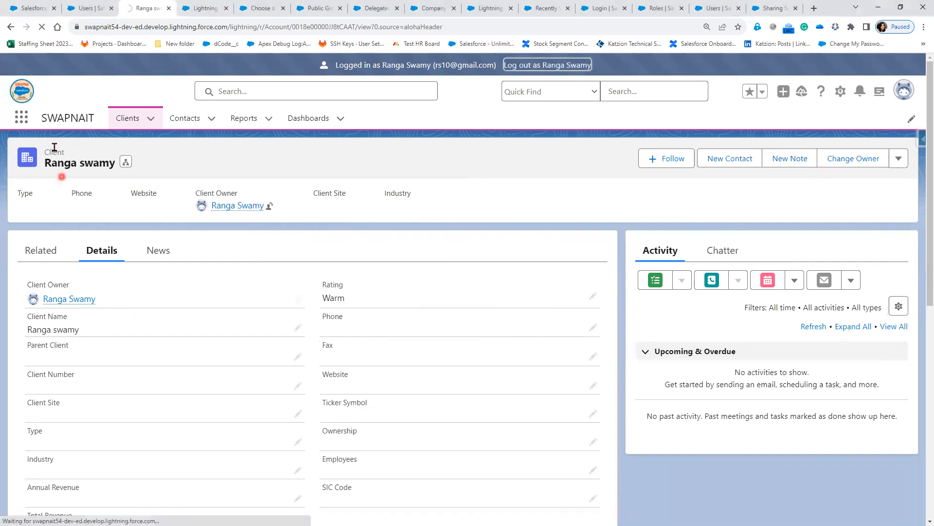
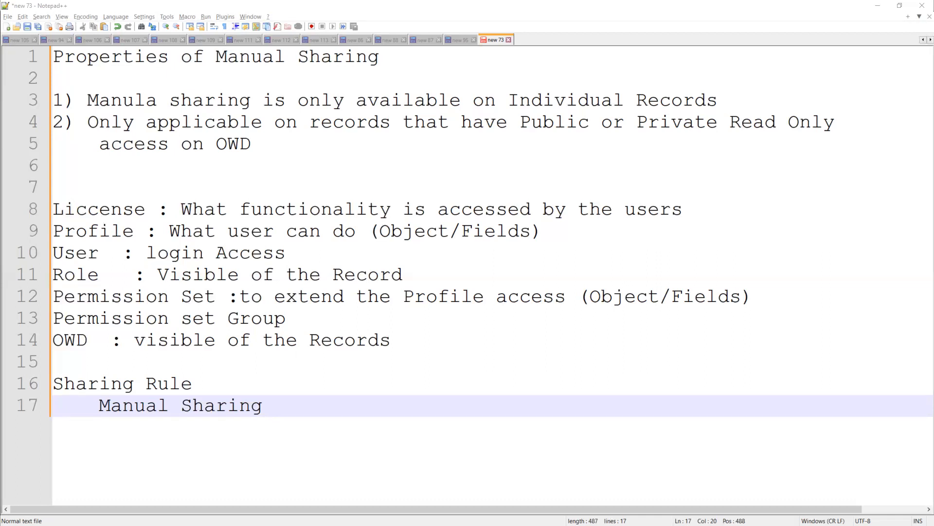
Below Manual Sharing, add question '1) What does Role Hierarchy do?'.
{"action": "left_click", "coordinate": [313, 407]}
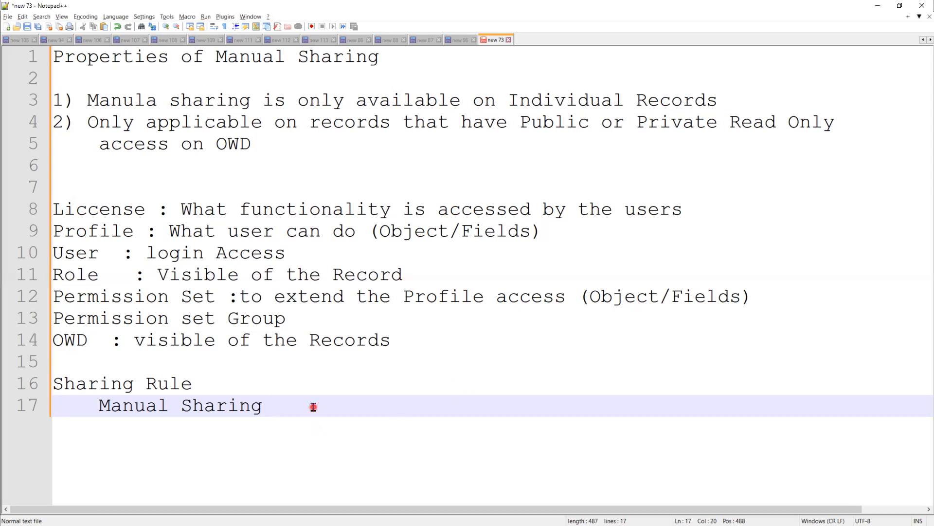
{"action": "key", "text": "Return"}
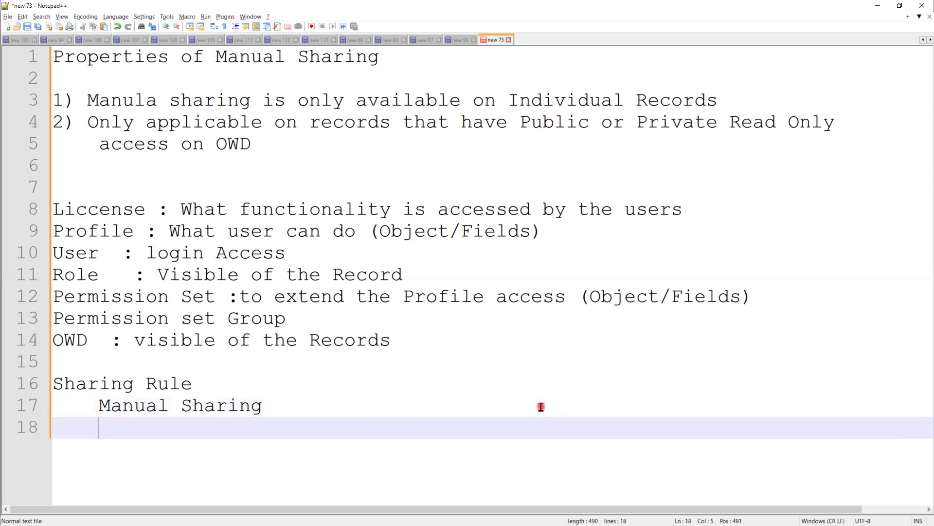
{"action": "key", "text": "Return"}
{"action": "key", "text": "BackSpace"}
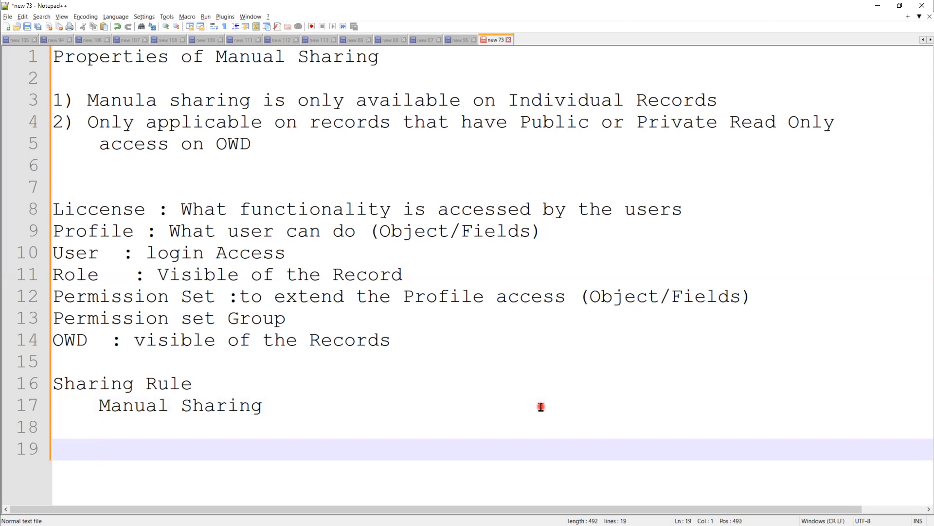
{"action": "type", "text": "In"}
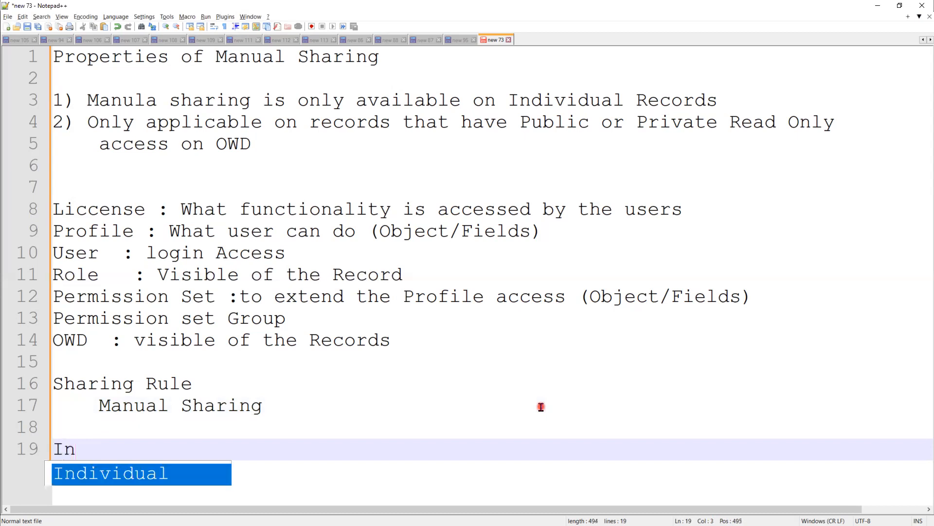
{"action": "key", "text": "BackSpace"}
{"action": "key", "text": "BackSpace"}
{"action": "type", "text": "1)"}
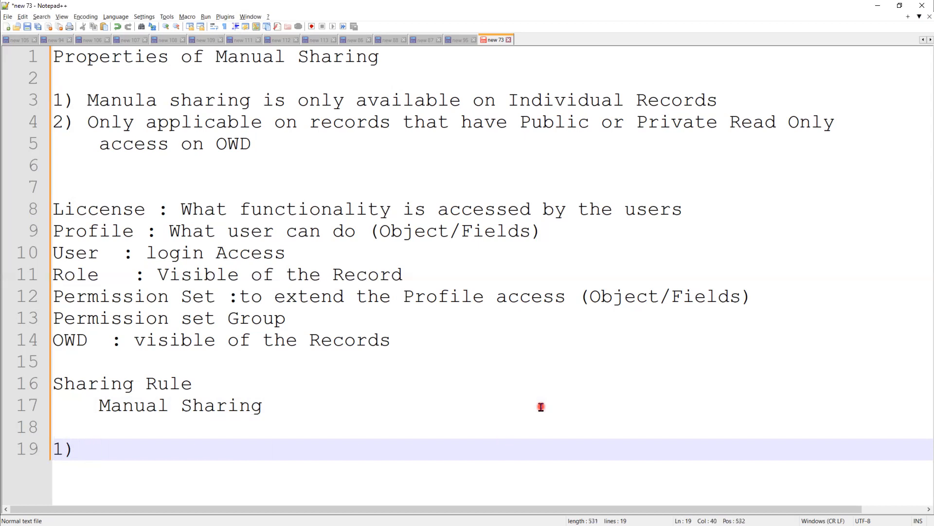
{"action": "left_click", "coordinate": [76, 453]}
{"action": "type", "text": "Wha"}
{"action": "key", "text": "Escape"}
{"action": "type", "text": "t does "}
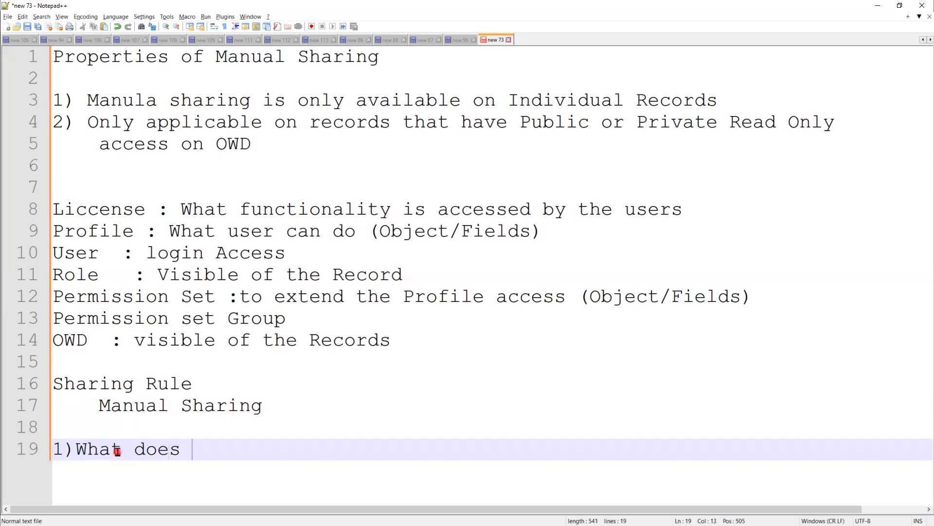
{"action": "type", "text": "Role Hie"}
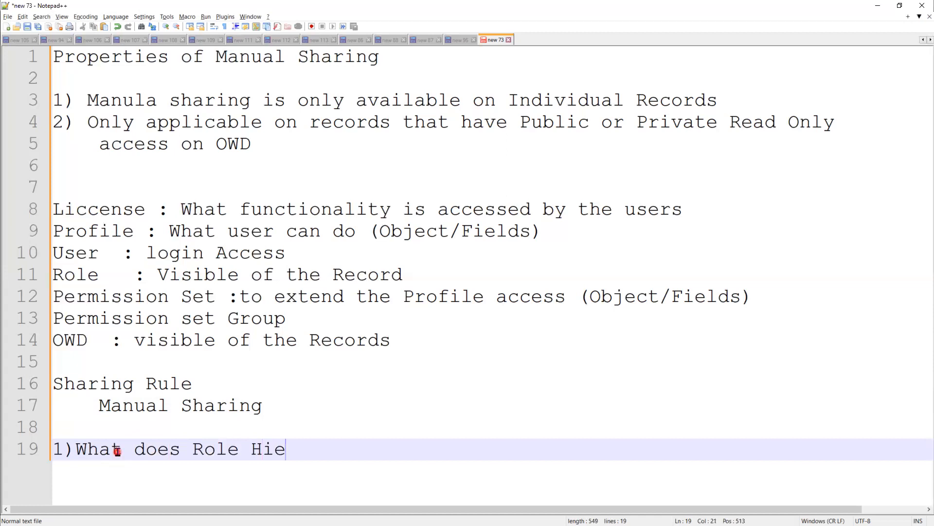
{"action": "type", "text": "rarchy do?"}
{"action": "key", "text": "Return"}
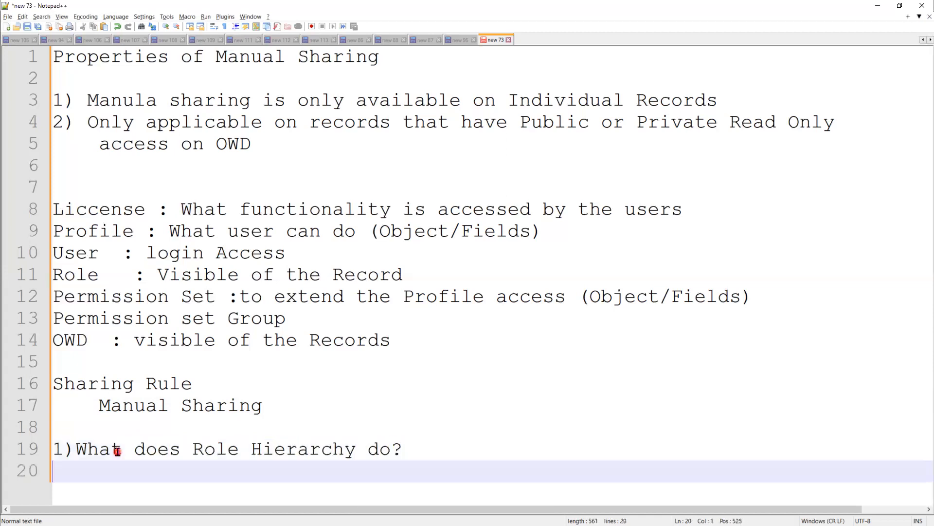
Add '2) What is OWD ?' and '3) If OWD is Private for Single Object, then what will happen ?'.
{"action": "type", "text": "2)"}
{"action": "key", "text": "BackSpace"}
{"action": "type", "text": "What is"}
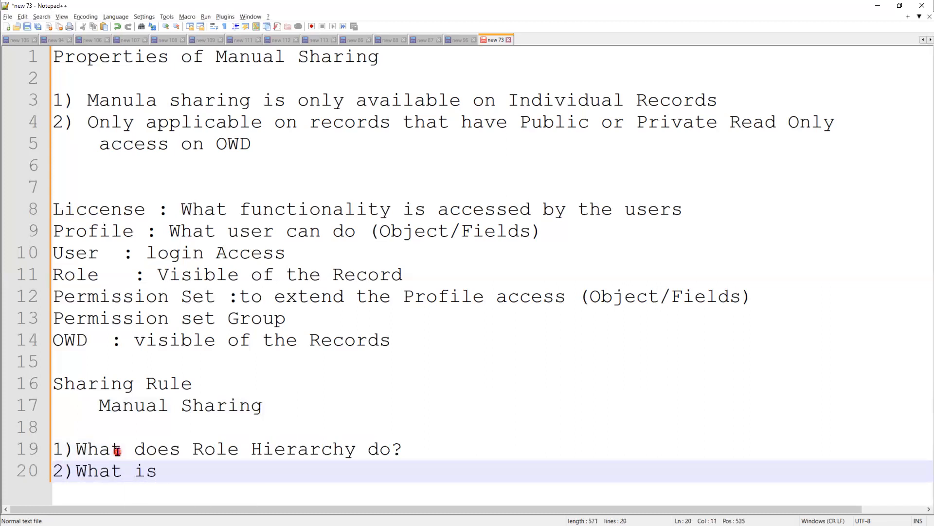
{"action": "type", "text": " OWD ?"}
{"action": "key", "text": "Return"}
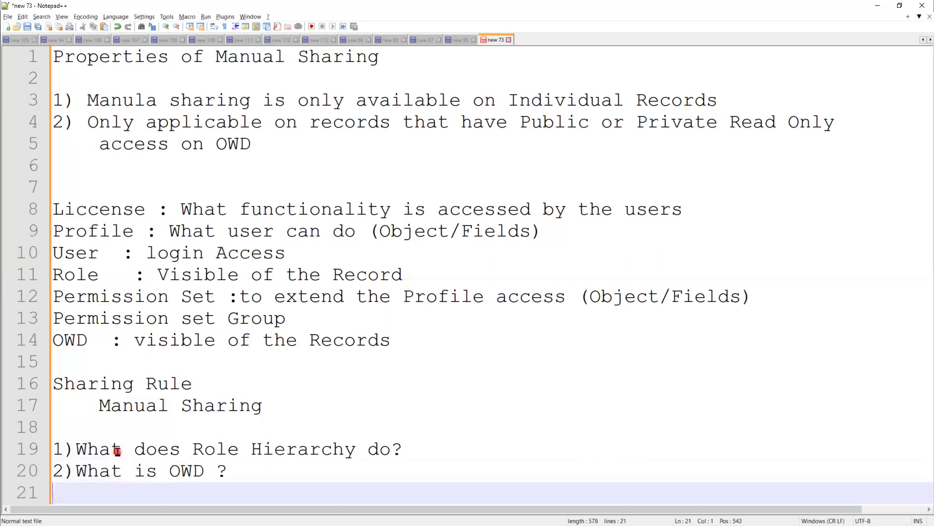
{"action": "type", "text": "3)"}
{"action": "key", "text": "BackSpace"}
{"action": "type", "text": "If OWD i"}
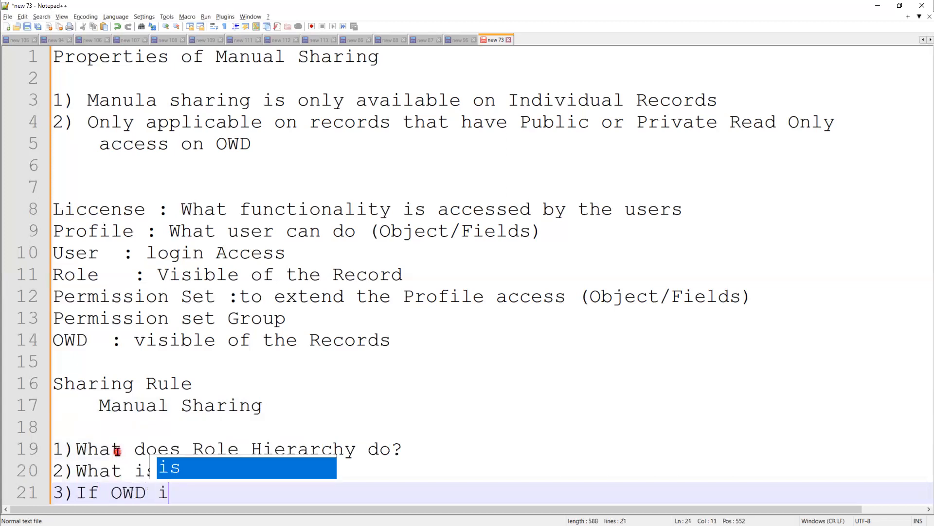
{"action": "type", "text": "s Privat"}
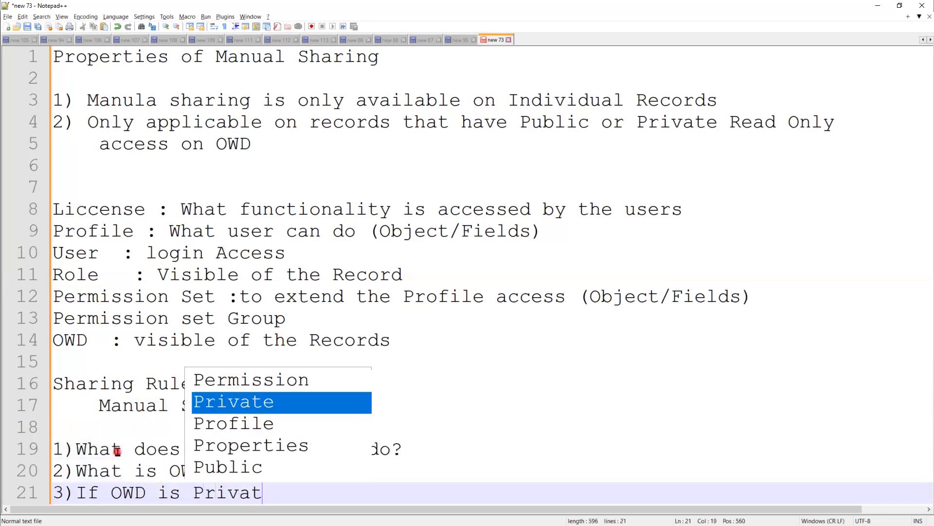
{"action": "type", "text": "e for "}
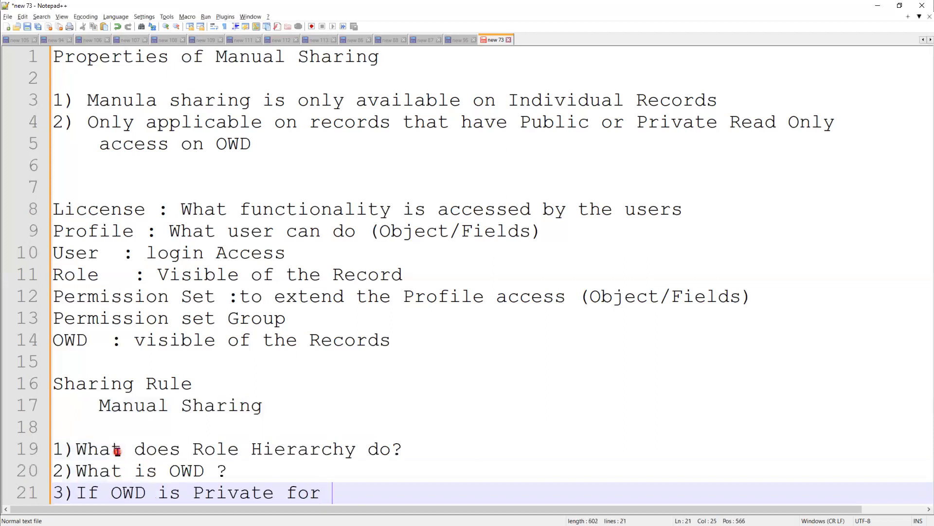
{"action": "type", "text": "Single O"}
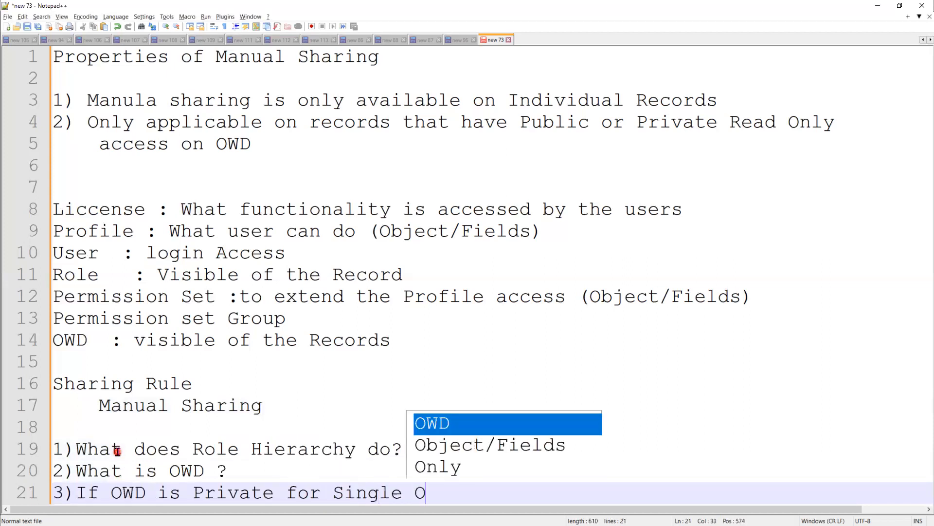
{"action": "type", "text": "bject,"}
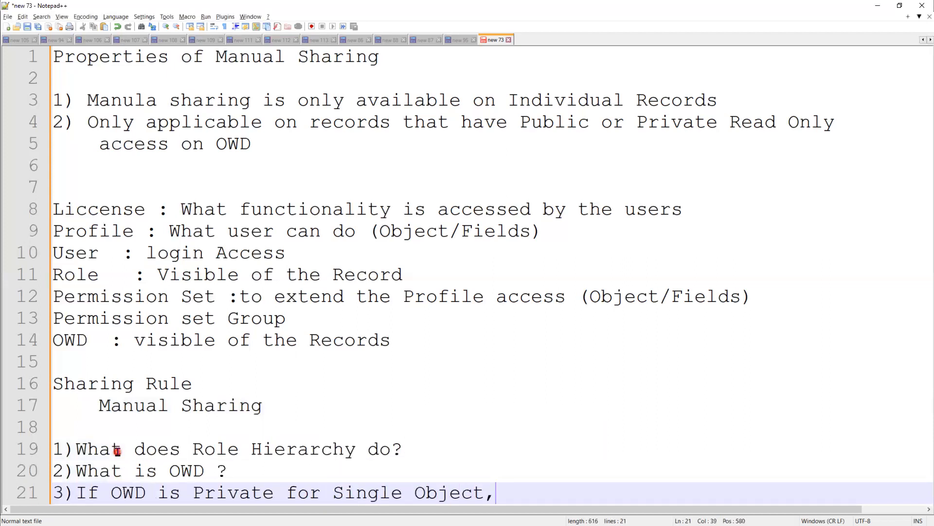
{"action": "type", "text": " then what will "}
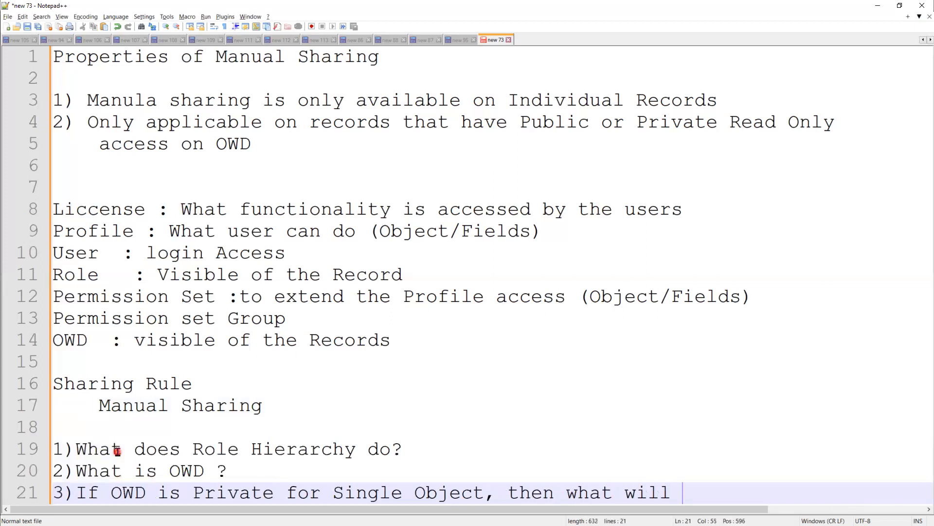
{"action": "type", "text": "happen ?"}
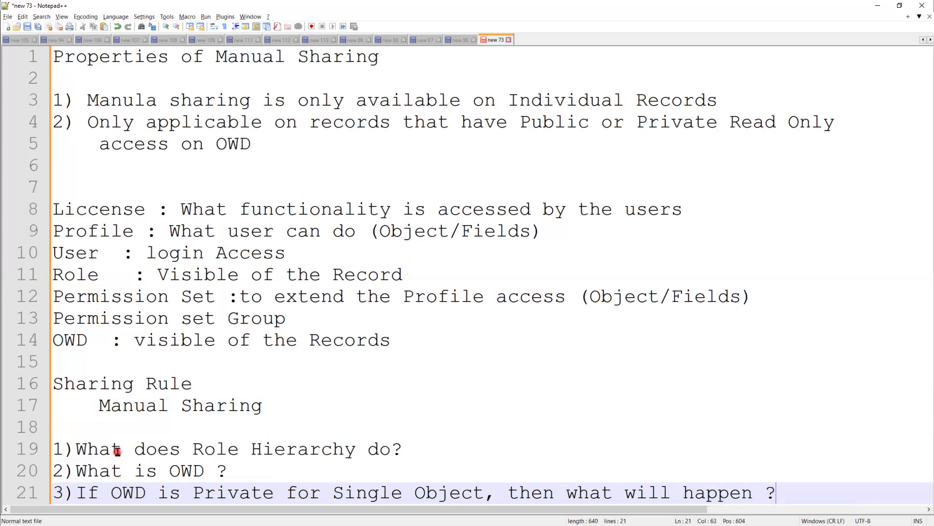
{"action": "key", "text": "Return"}
Add questions 4–7 on sharing mechanisms, Manual Sharing, its properties, and what a Public Group is.
{"action": "type", "text": "4) What are the di"}
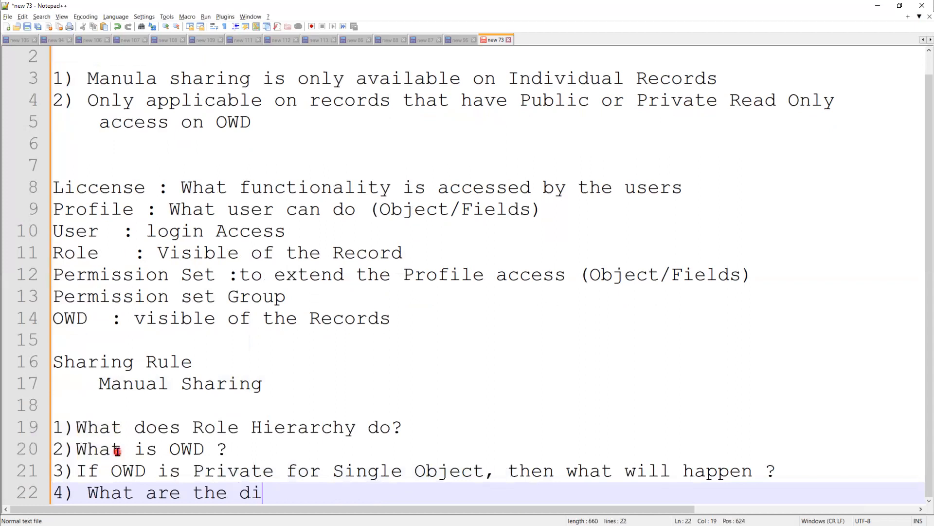
{"action": "type", "text": "fferent type "}
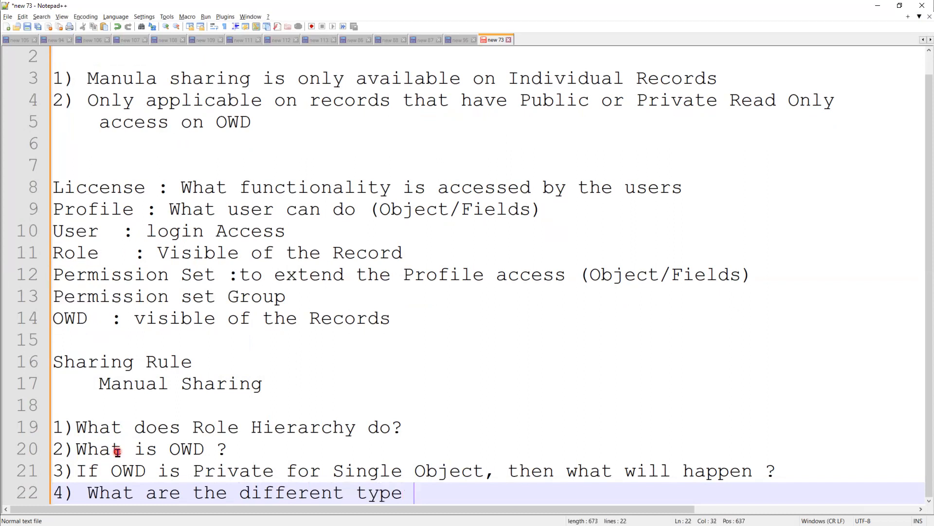
{"action": "type", "text": "Sharing "}
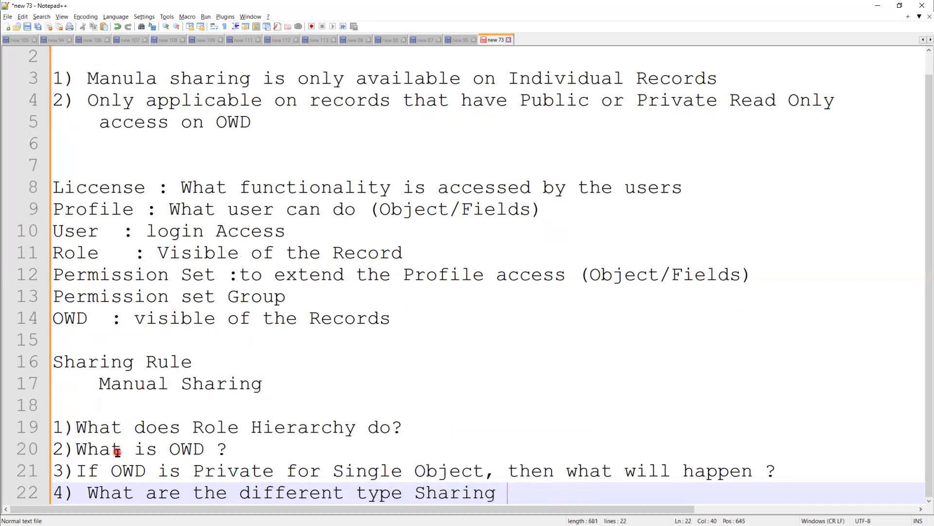
{"action": "type", "text": "Mechan"}
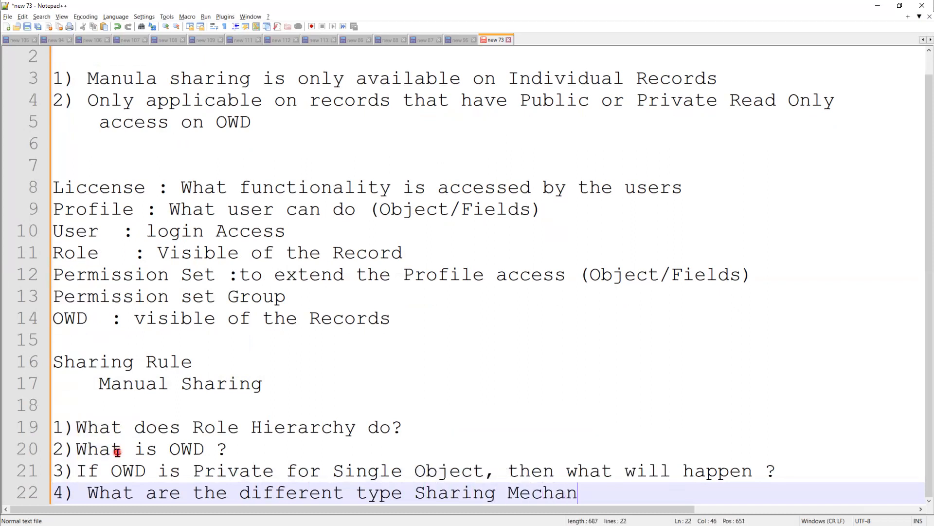
{"action": "type", "text": "ism?"}
{"action": "key", "text": "Return"}
{"action": "type", "text": "5) What "}
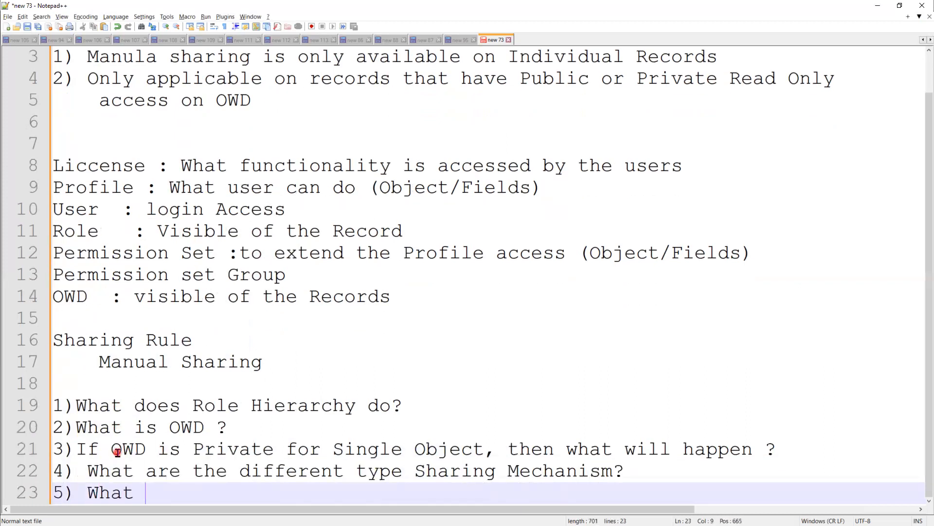
{"action": "type", "text": "is Manual "}
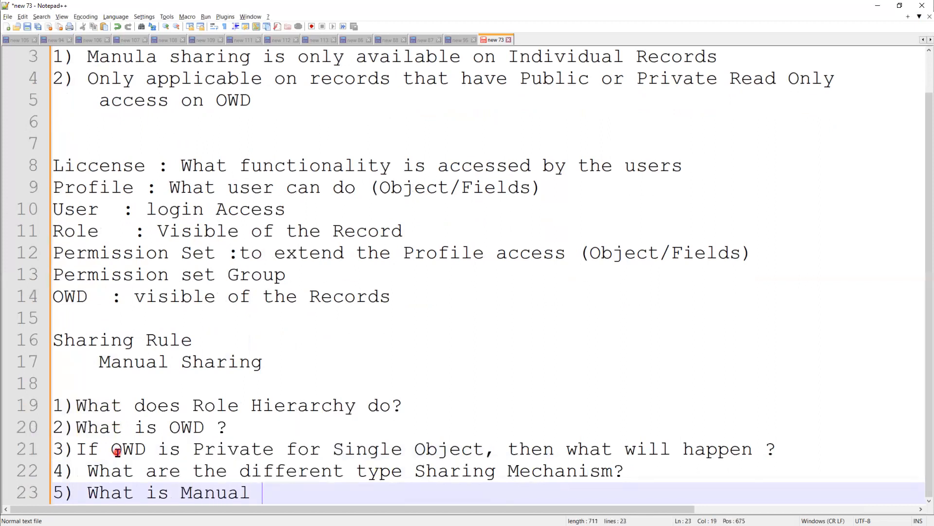
{"action": "type", "text": "Sharing"}
{"action": "key", "text": "Return"}
{"action": "type", "text": "6"}
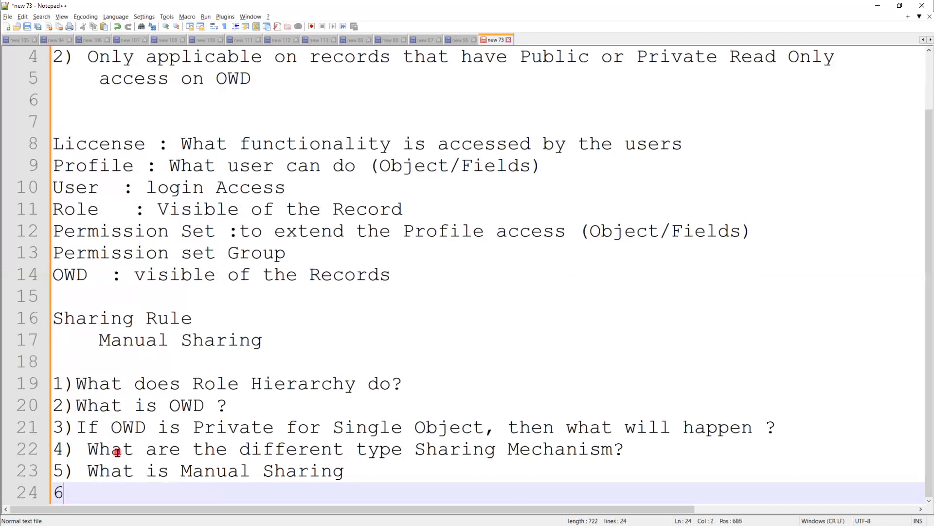
{"action": "type", "text": ") what"}
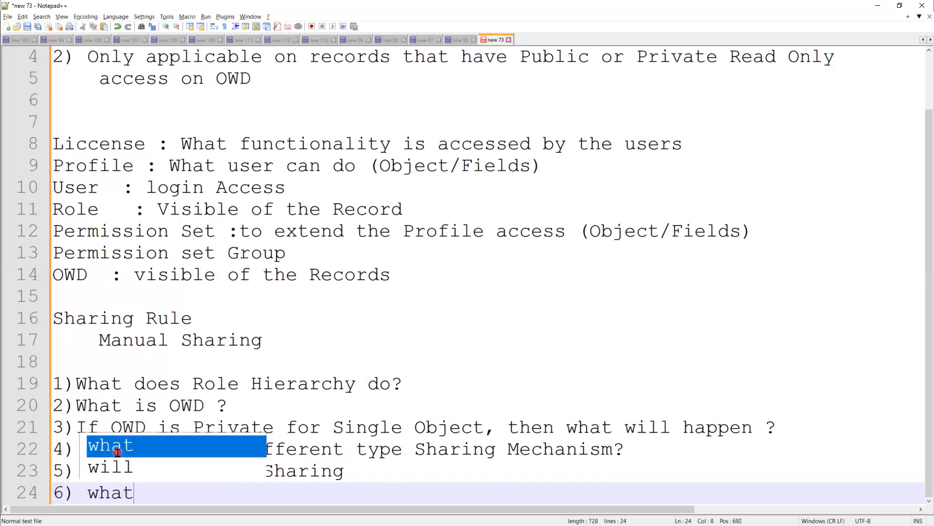
{"action": "type", "text": " are the P"}
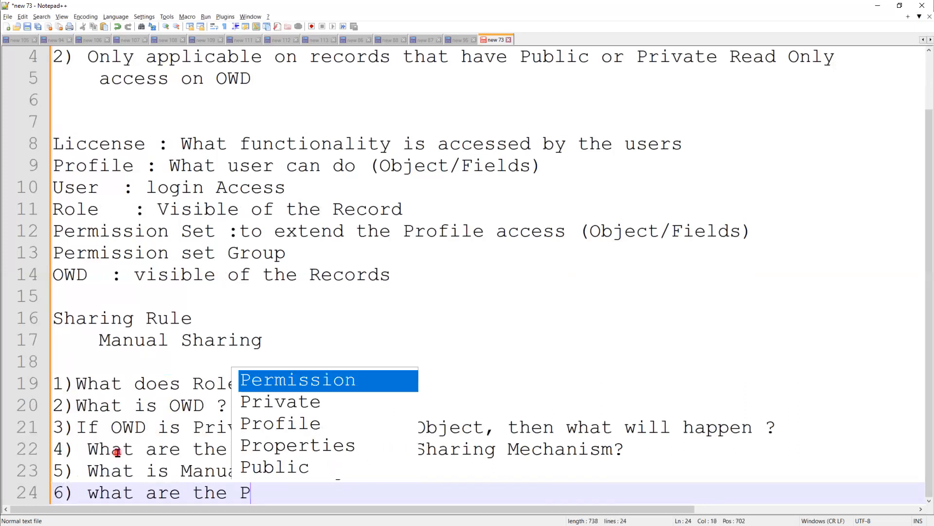
{"action": "type", "text": "ropertie"}
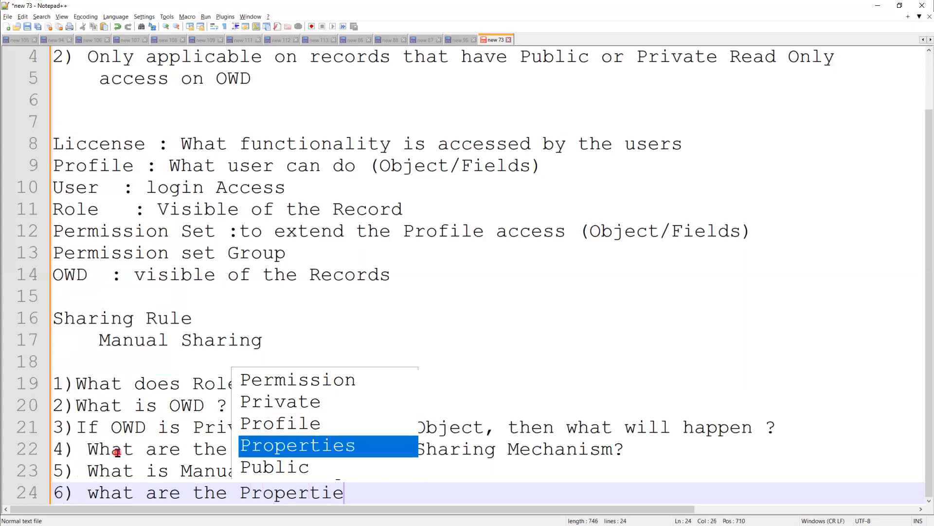
{"action": "type", "text": "s of "}
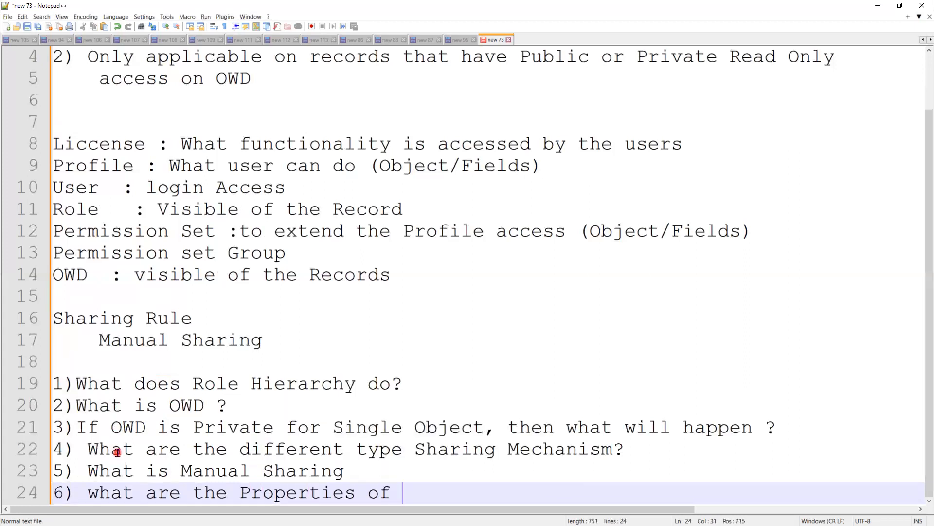
{"action": "type", "text": "Manual"}
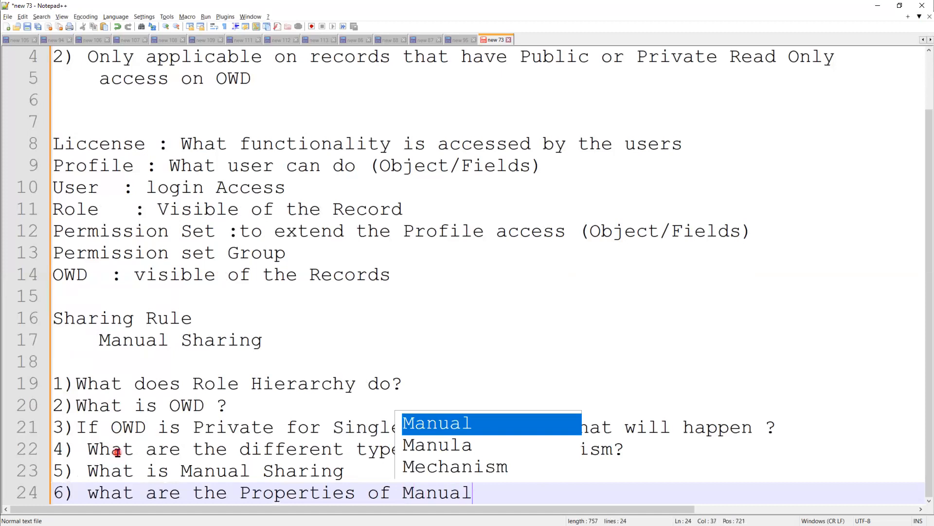
{"action": "type", "text": " Sharin"}
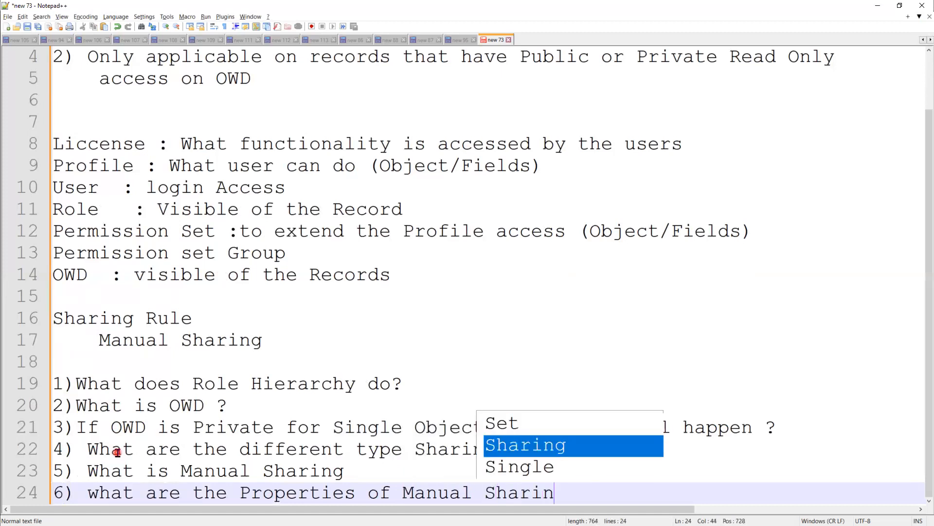
{"action": "type", "text": "g ?"}
{"action": "key", "text": "Return"}
{"action": "type", "text": "7) w"}
{"action": "key", "text": "BackSpace"}
{"action": "type", "text": "what "}
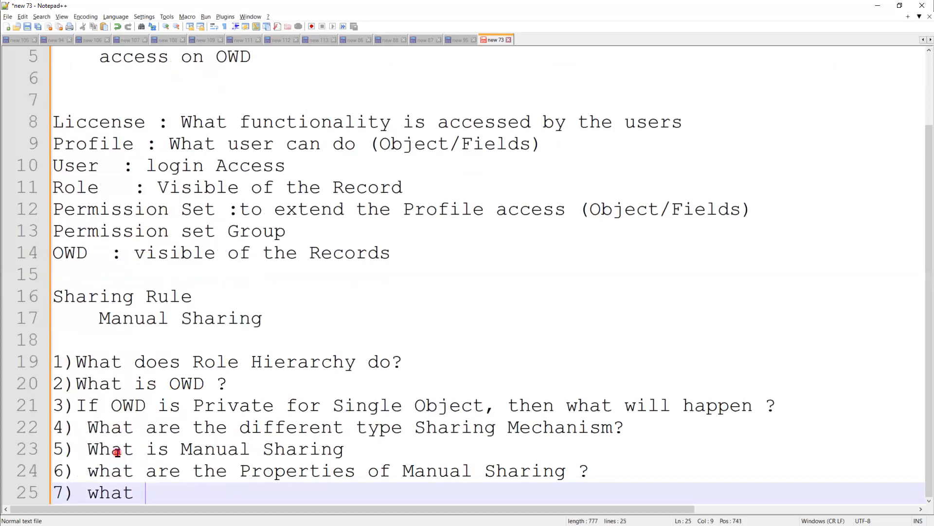
{"action": "type", "text": "is Publ"}
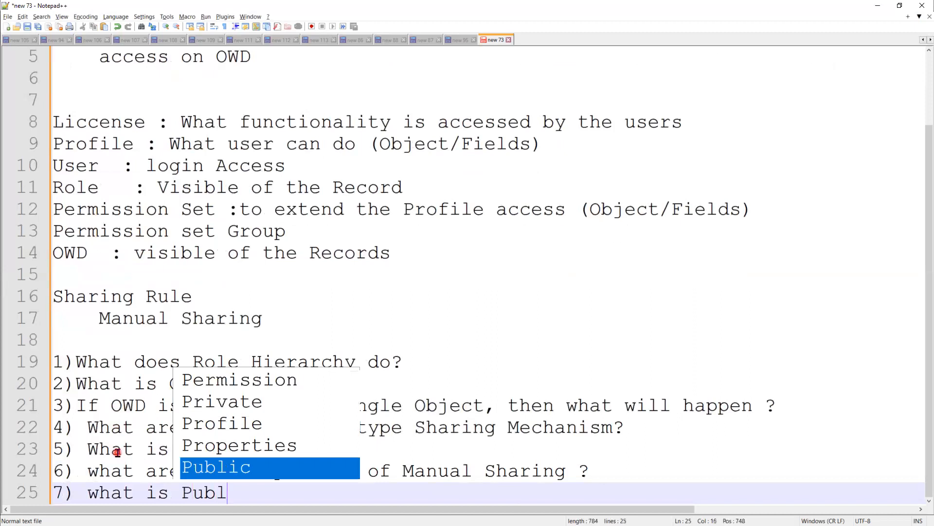
{"action": "type", "text": "ic Group ?"}
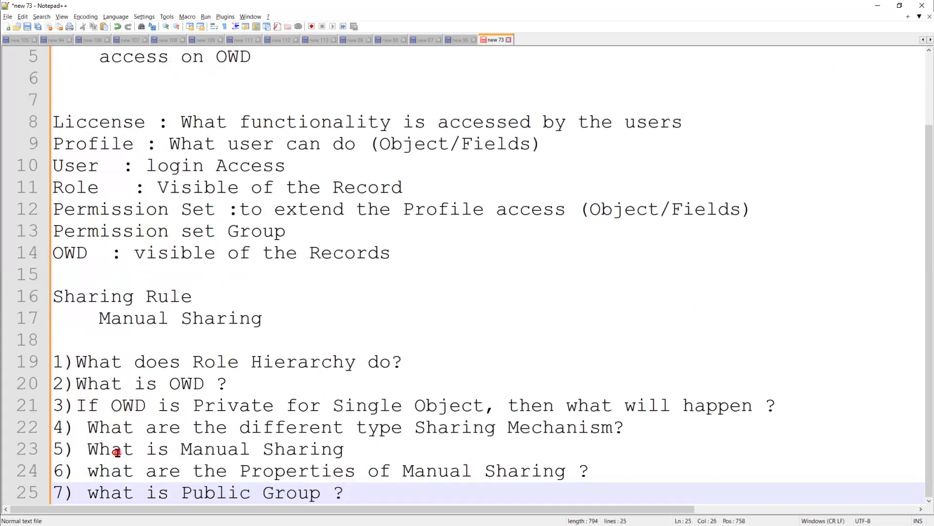
{"action": "key", "text": "Return"}
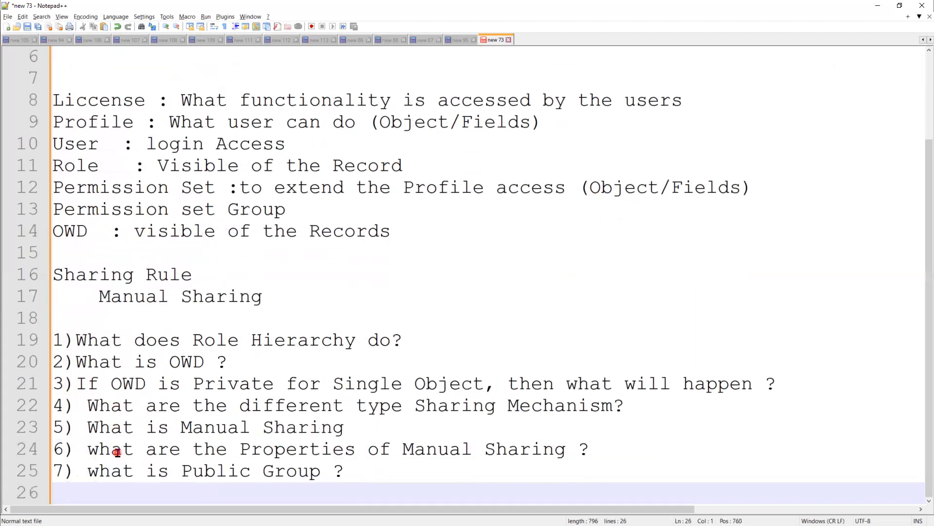
Add '8) What are the Navigation steps to create Public Group ?' and '9) which Object contains Public Group records?'.
{"action": "type", "text": "8) Naviga"}
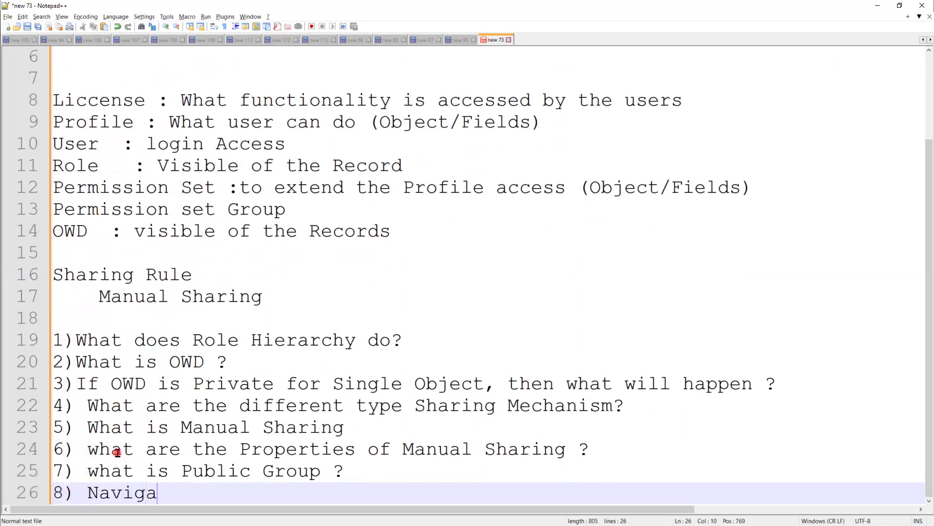
{"action": "type", "text": "tion steps"}
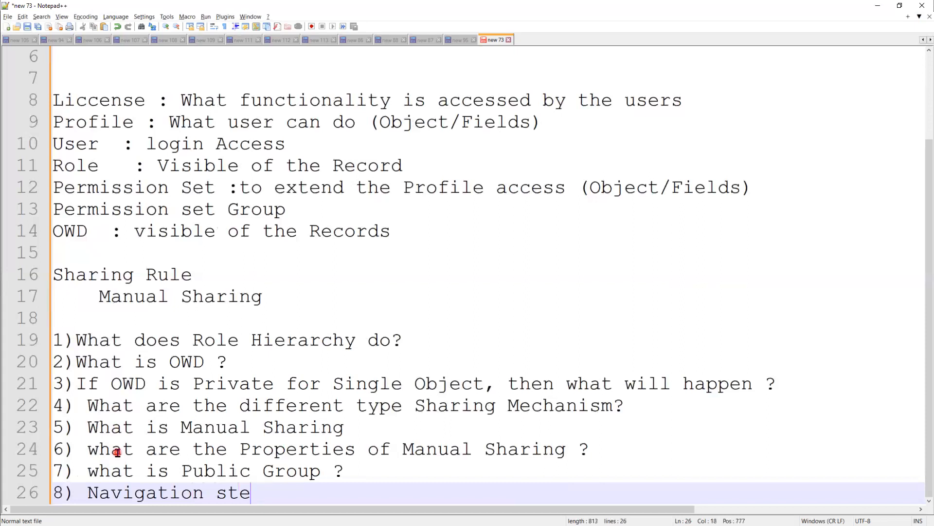
{"action": "left_click", "coordinate": [86, 493]}
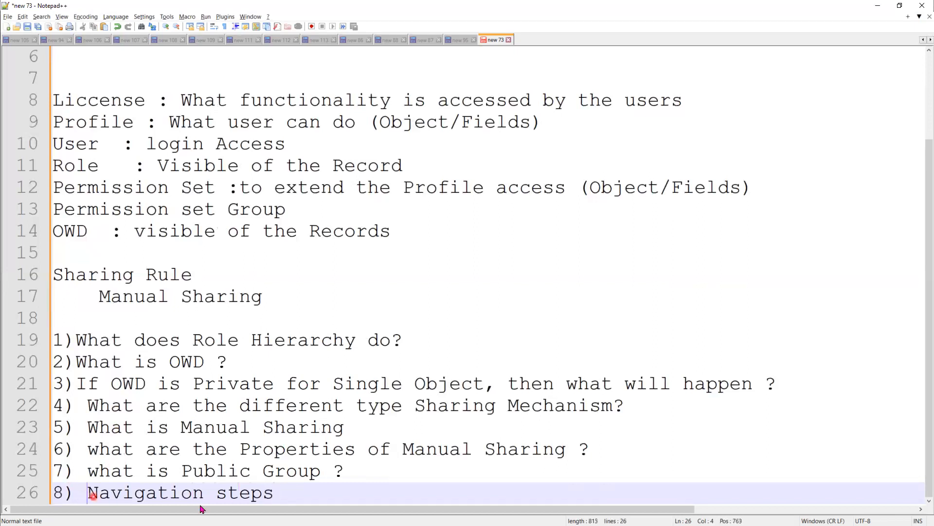
{"action": "type", "text": "What "}
{"action": "type", "text": "are the"}
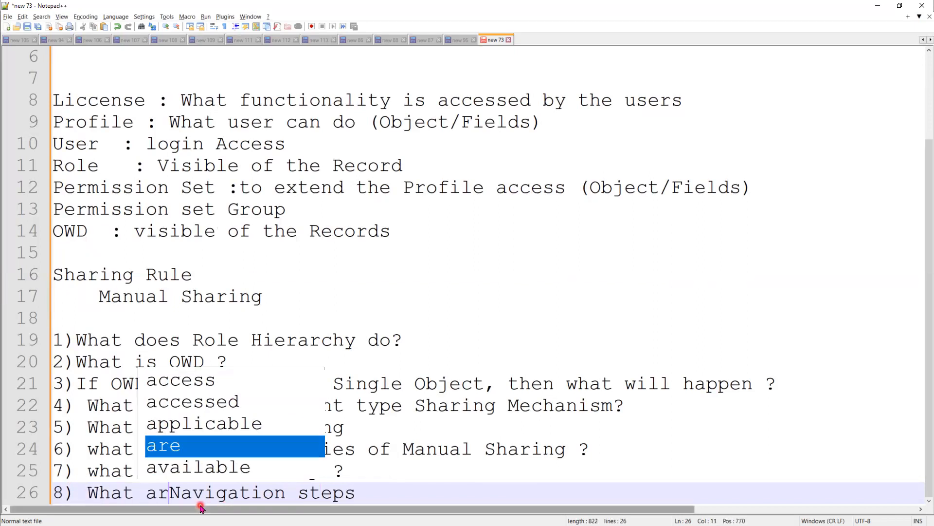
{"action": "left_click", "coordinate": [471, 491]}
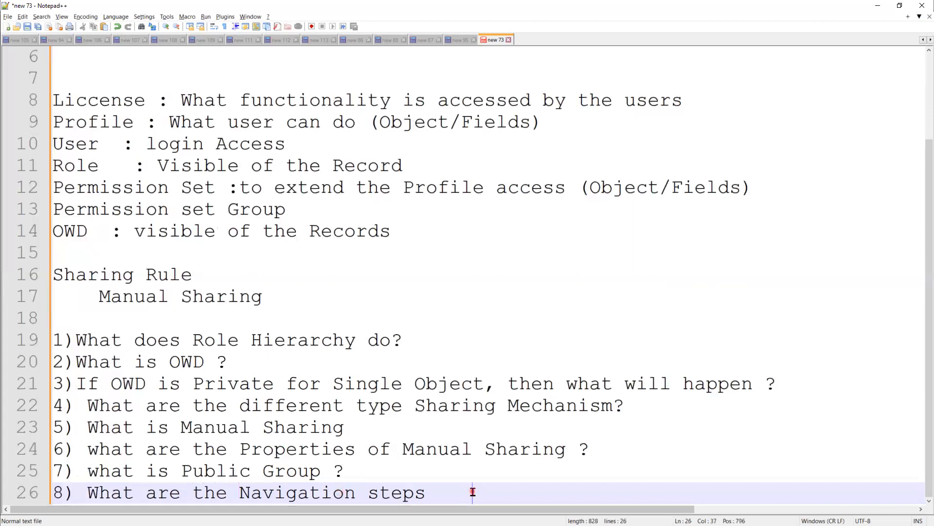
{"action": "type", "text": "to create Pu"}
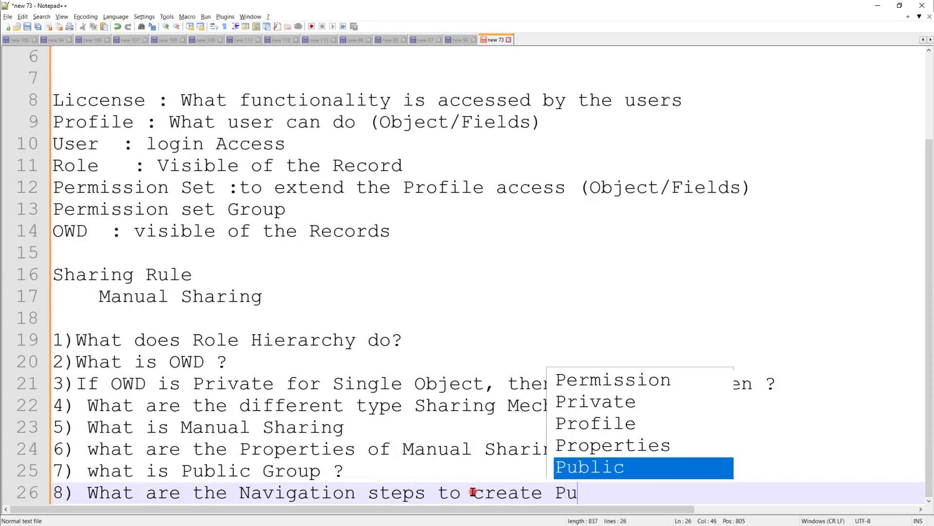
{"action": "type", "text": "blic Group ?"}
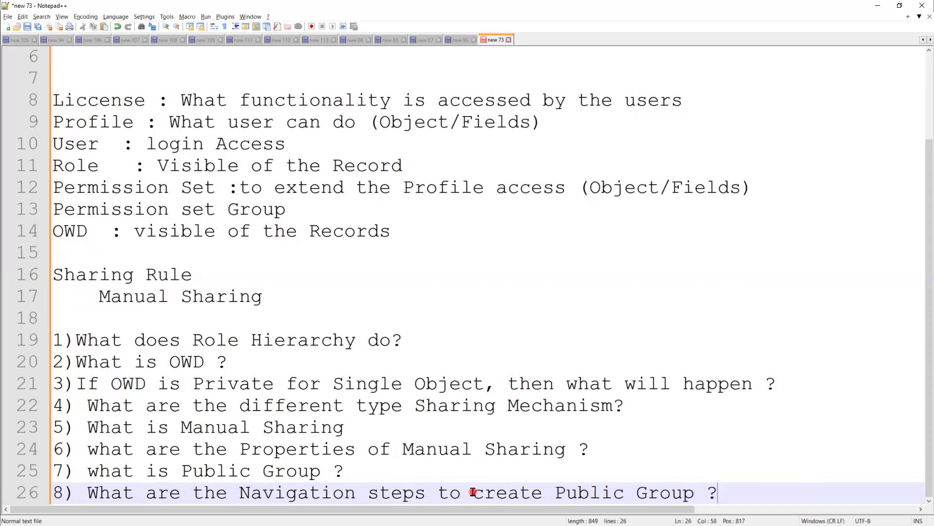
{"action": "key", "text": "Return"}
{"action": "type", "text": "9) w"}
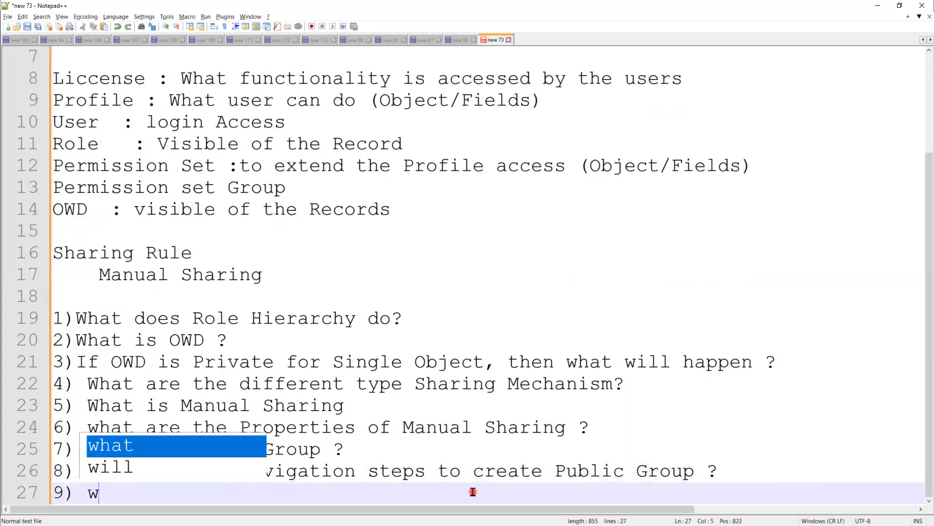
{"action": "type", "text": "hich "}
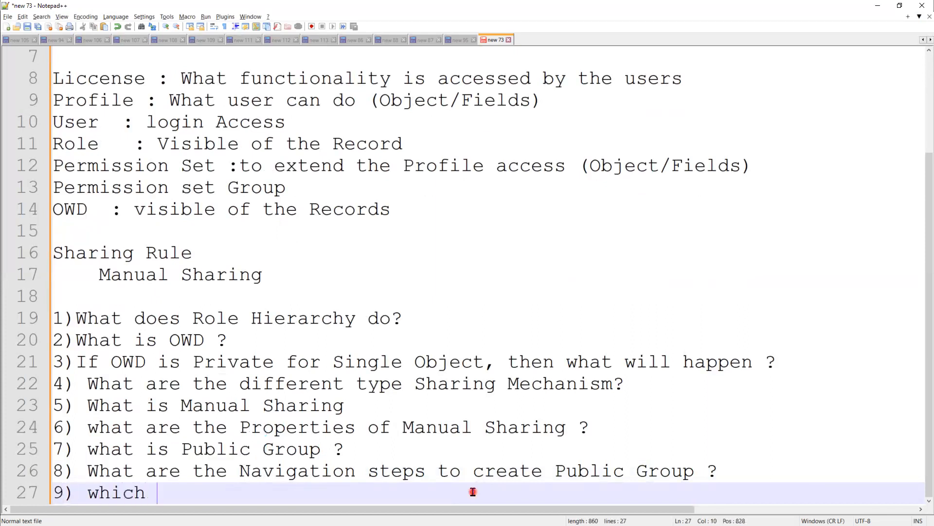
{"action": "type", "text": "Object conta"}
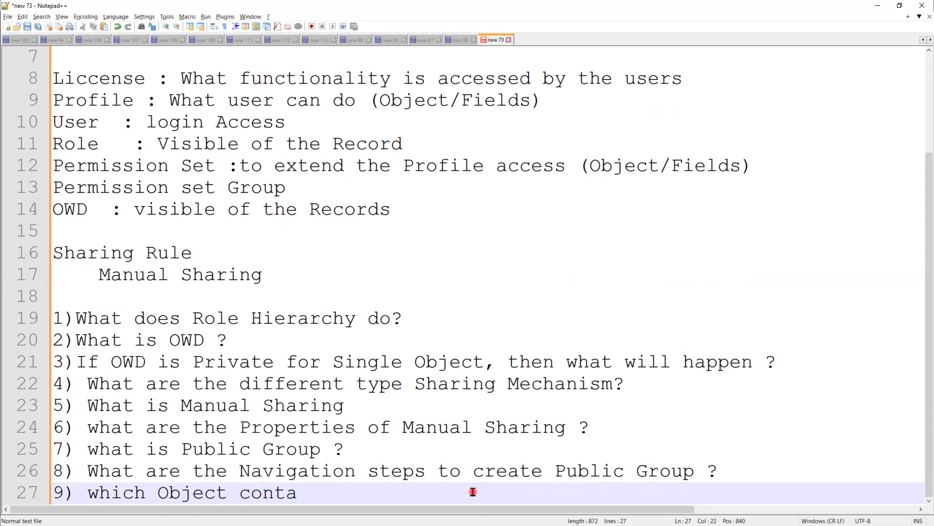
{"action": "type", "text": "ins P"}
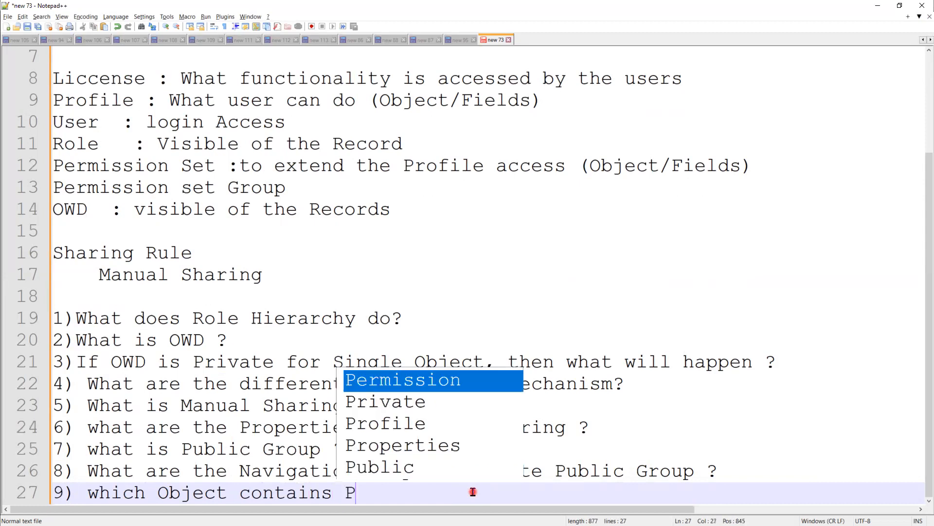
{"action": "type", "text": "ublic G"}
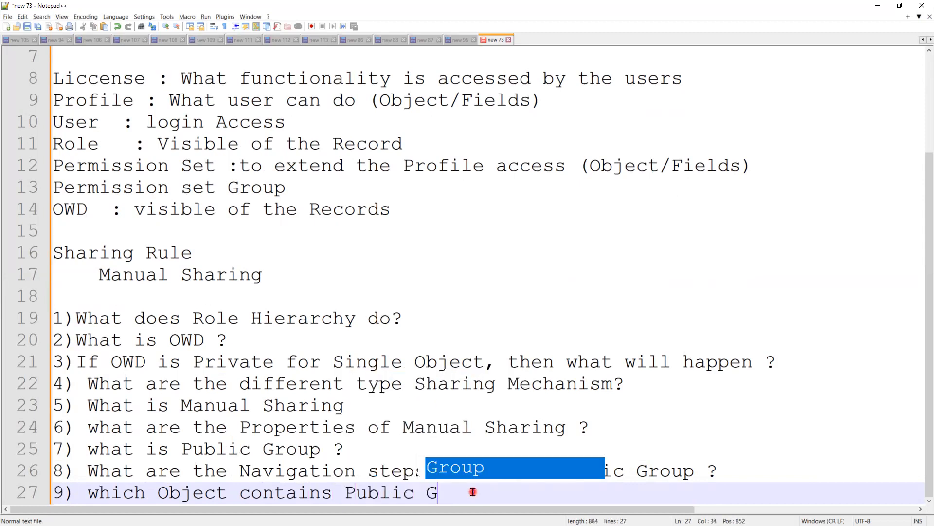
{"action": "type", "text": "roup "}
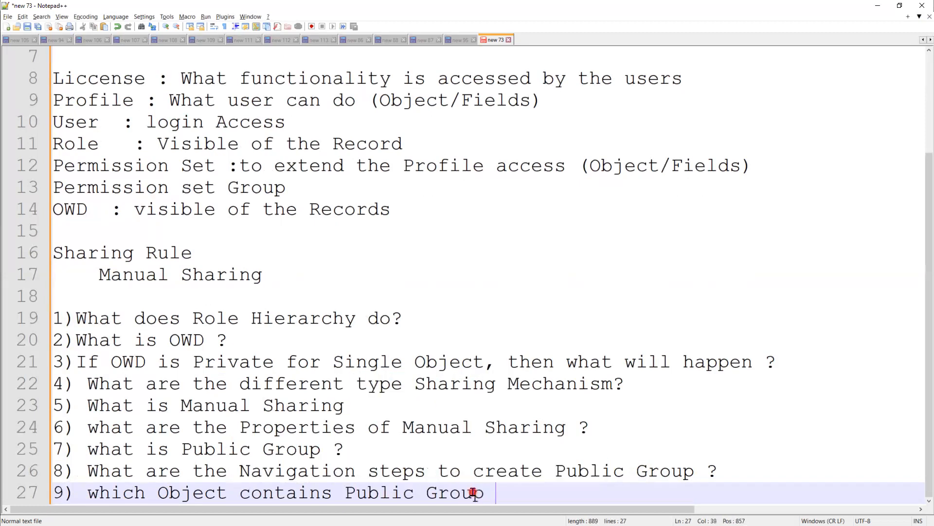
{"action": "type", "text": "records"}
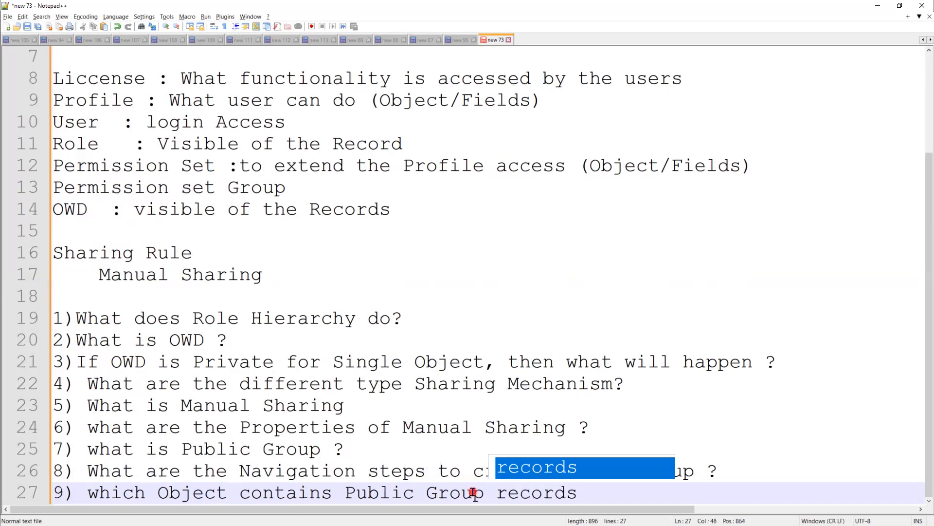
{"action": "type", "text": "?"}
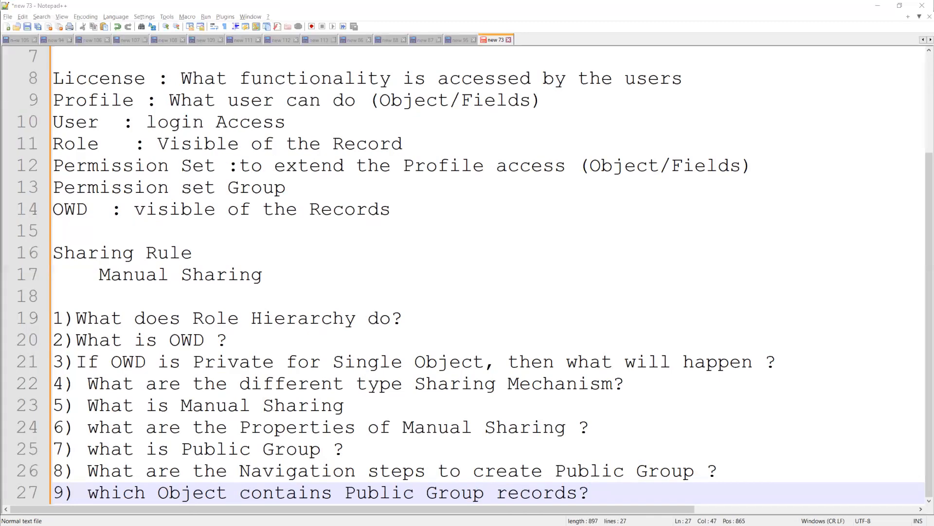
{"action": "key", "text": "alt+Tab"}
Launch the Developer Console and open the GroupMember object, found by filtering objects for 'grou'.
{"action": "left_click", "coordinate": [850, 70]}
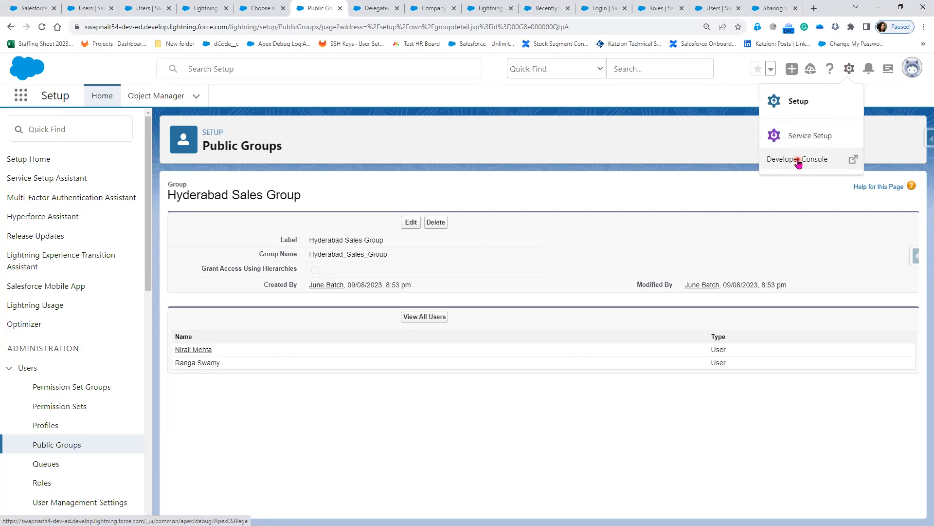
{"action": "left_click", "coordinate": [798, 161]}
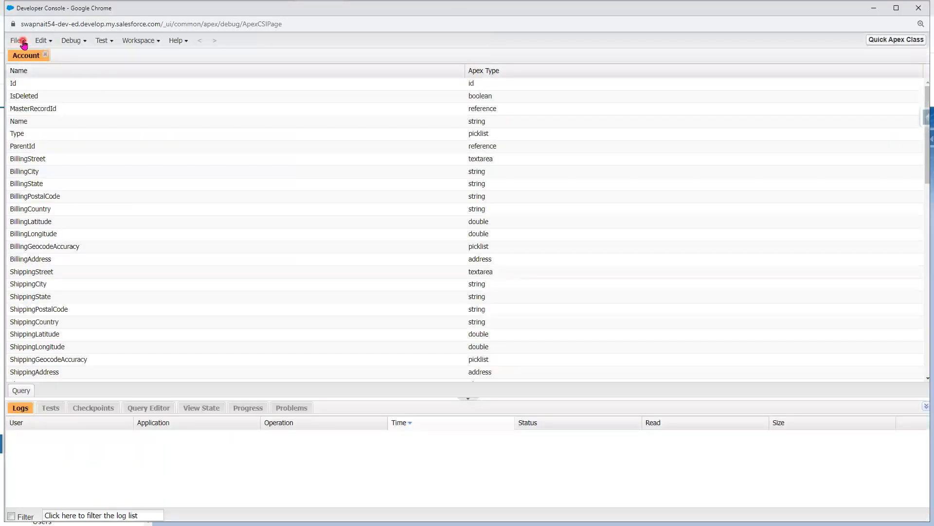
{"action": "left_click", "coordinate": [19, 42]}
{"action": "left_click", "coordinate": [42, 79]}
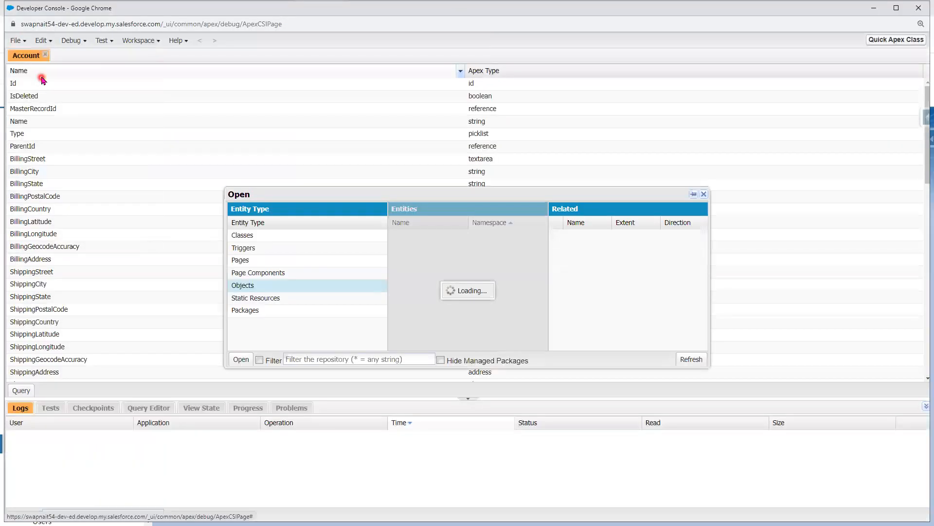
{"action": "left_click", "coordinate": [52, 59]}
{"action": "left_click", "coordinate": [337, 360]}
{"action": "type", "text": "hgr"}
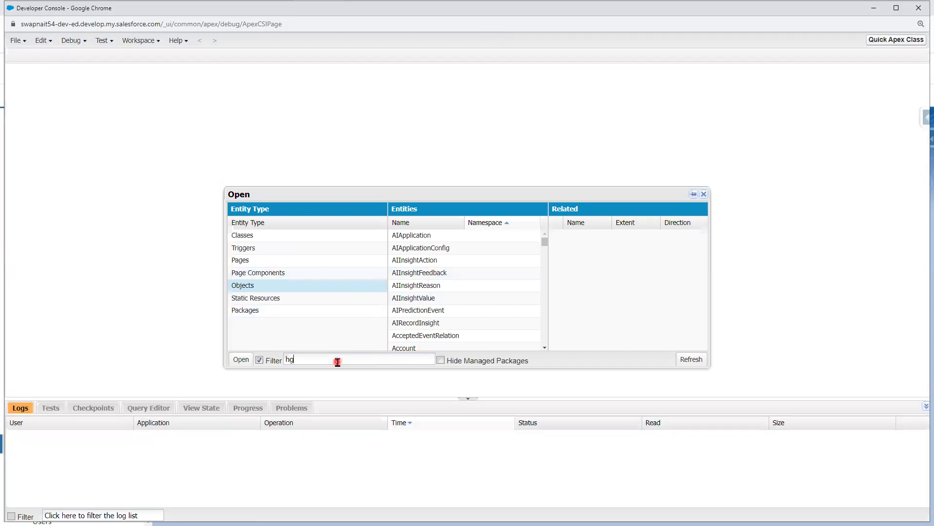
{"action": "key", "text": "BackSpace"}
{"action": "key", "text": "BackSpace"}
{"action": "key", "text": "BackSpace"}
{"action": "type", "text": "grou"}
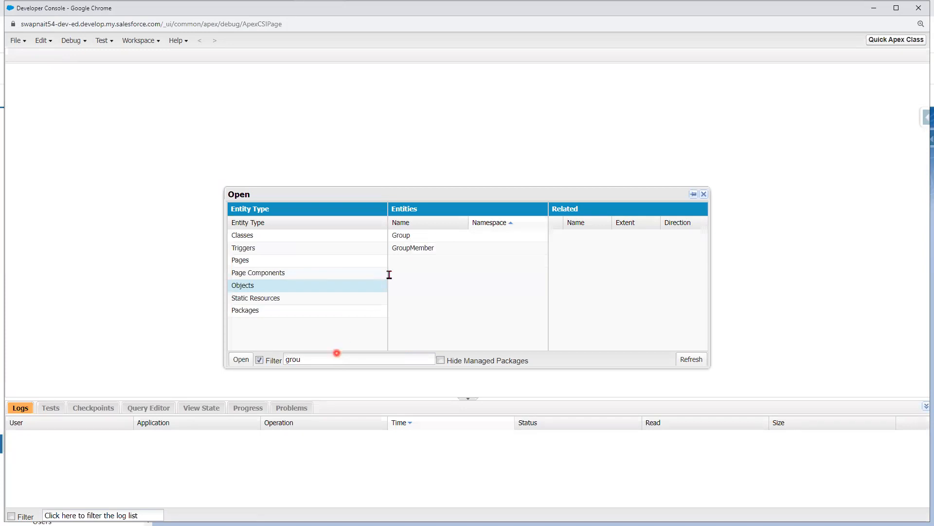
{"action": "left_click", "coordinate": [414, 249]}
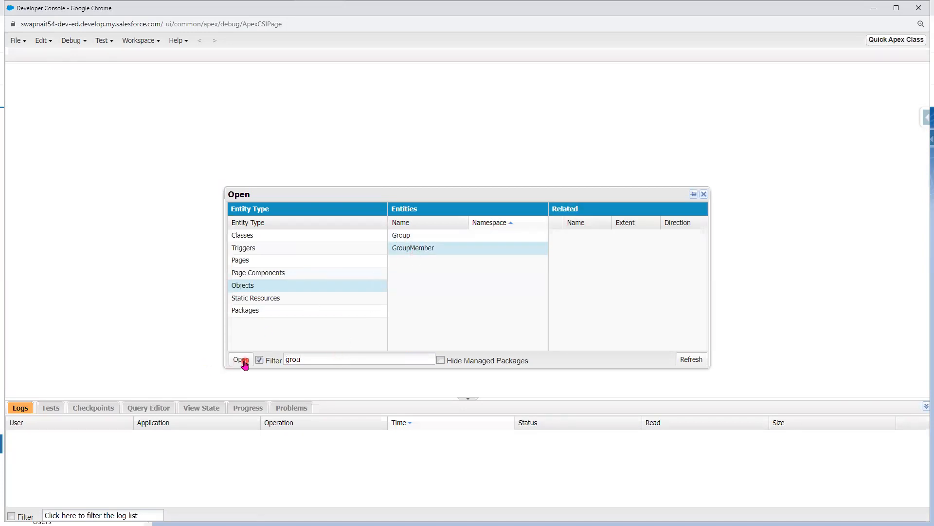
{"action": "left_click", "coordinate": [241, 359]}
{"action": "left_click_drag", "start_coordinate": [51, 91], "coordinate": [52, 107]}
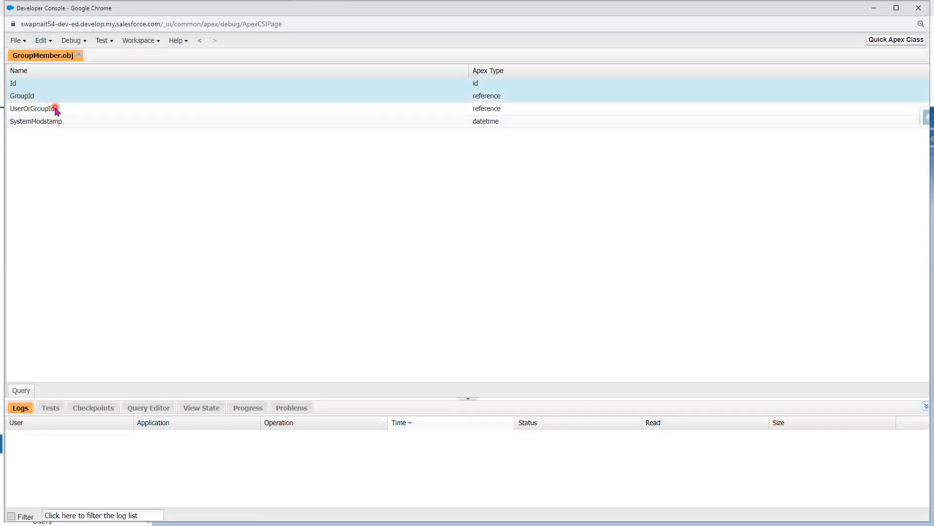
Query Id, GroupId and UserOrGroupId from GroupMember and run it.
{"action": "left_click", "coordinate": [21, 390]}
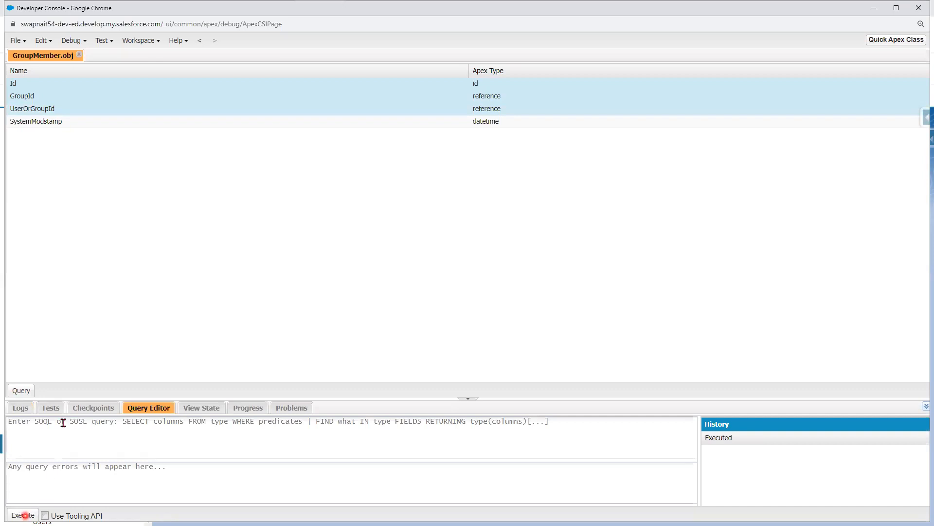
{"action": "left_click", "coordinate": [22, 391]}
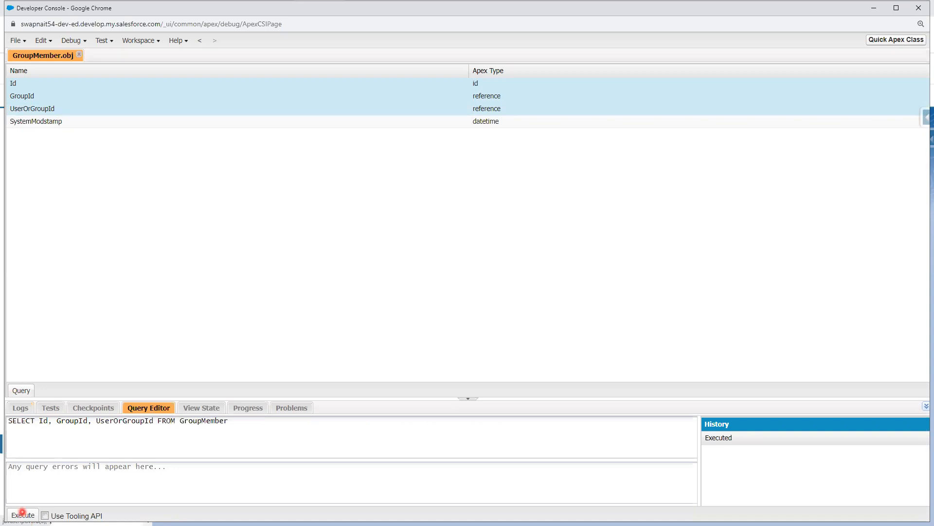
{"action": "left_click", "coordinate": [23, 513]}
Review the 2 returned membership rows and their shared GroupId, then minimize the console.
{"action": "left_click", "coordinate": [678, 122]}
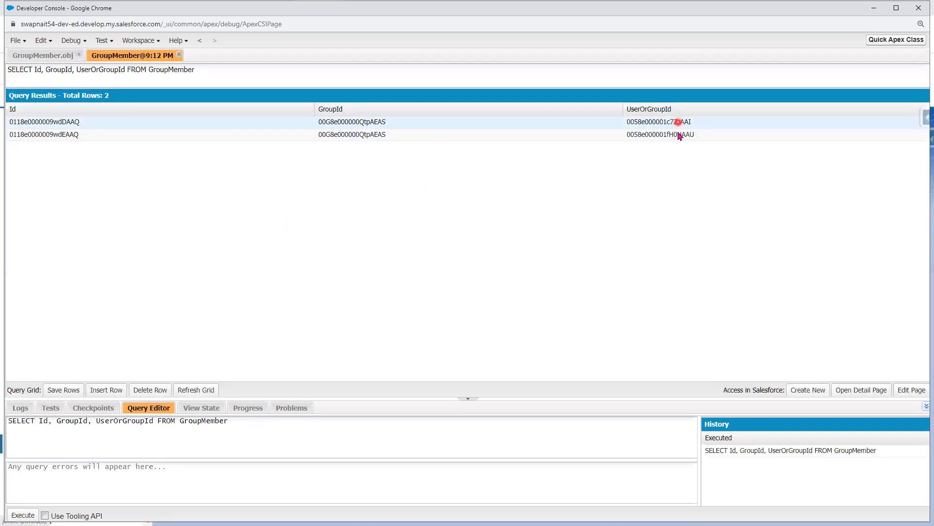
{"action": "left_click", "coordinate": [363, 124]}
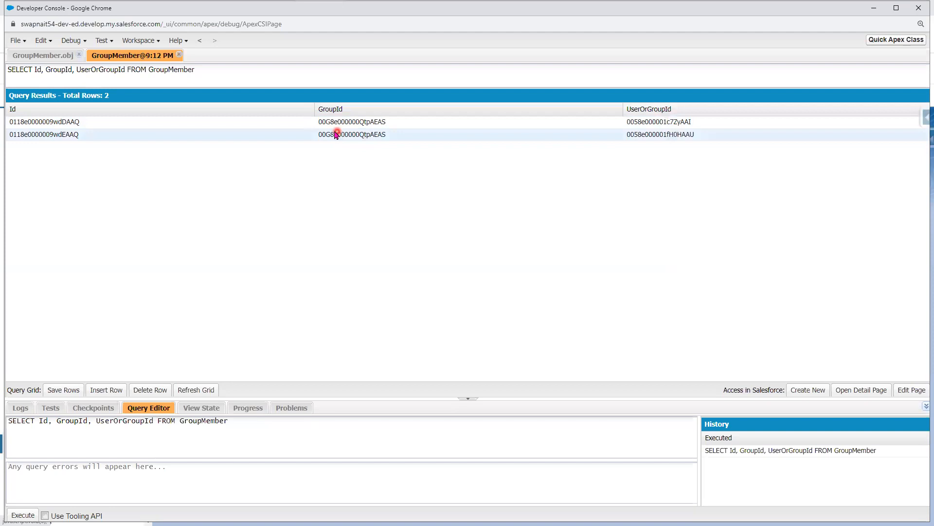
{"action": "left_click", "coordinate": [52, 59]}
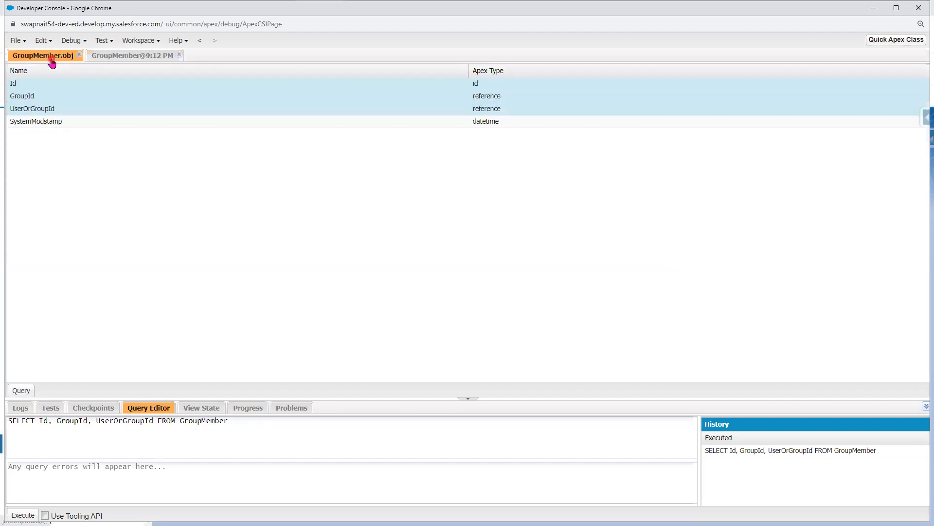
{"action": "left_click", "coordinate": [145, 57]}
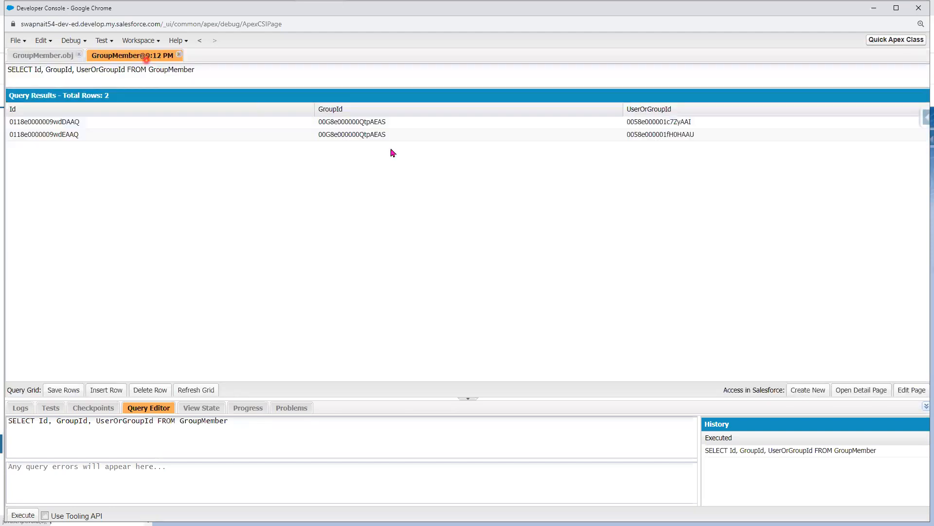
{"action": "left_click", "coordinate": [15, 40]}
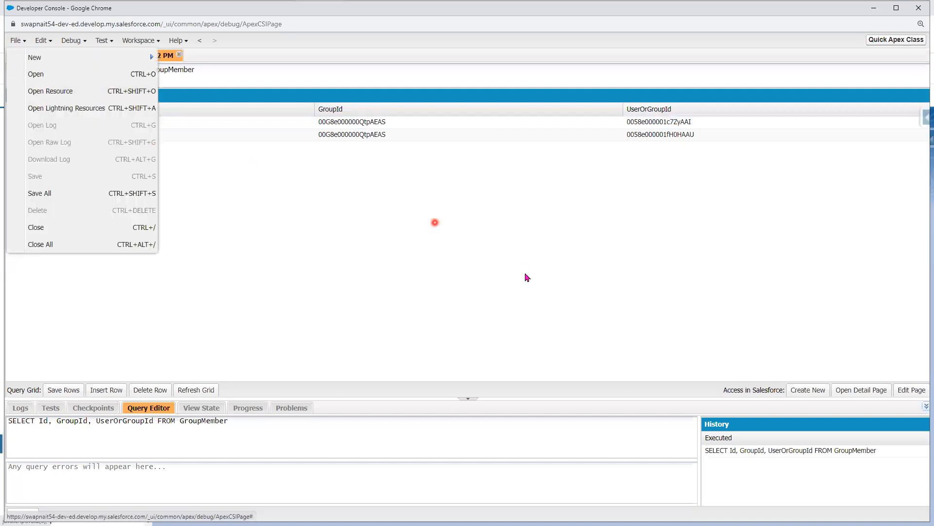
{"action": "left_click", "coordinate": [507, 257]}
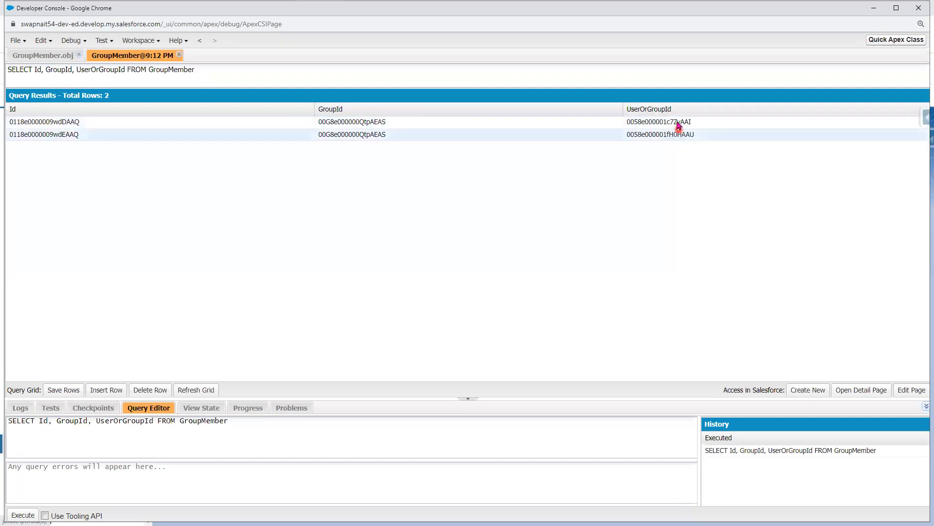
{"action": "left_click", "coordinate": [873, 8]}
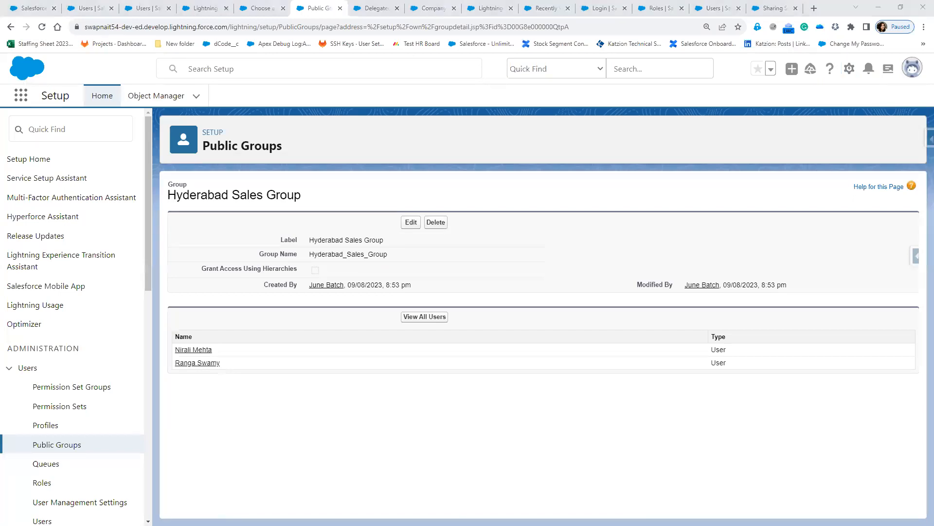
Add question '10) What are the limitations of Public Group ?' to the notes.
{"action": "key", "text": "alt+Tab"}
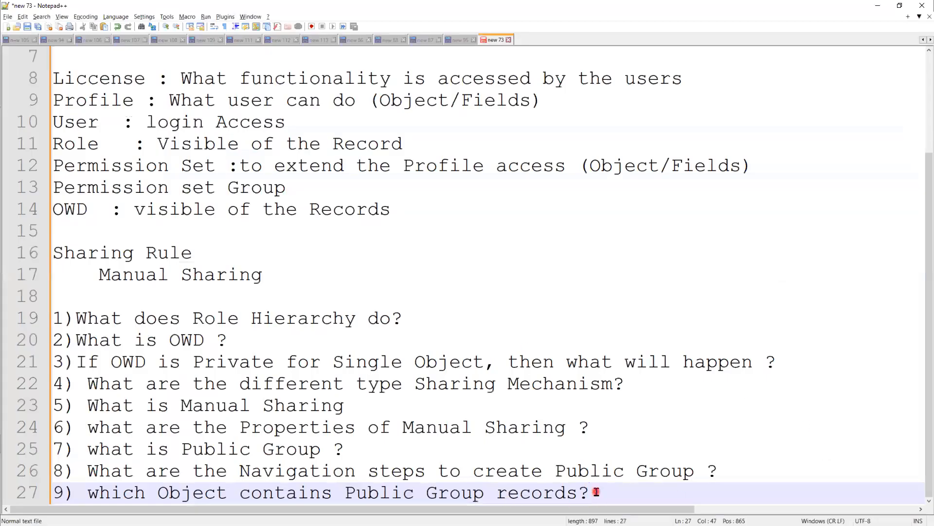
{"action": "key", "text": "Return"}
{"action": "type", "text": "10) What a"}
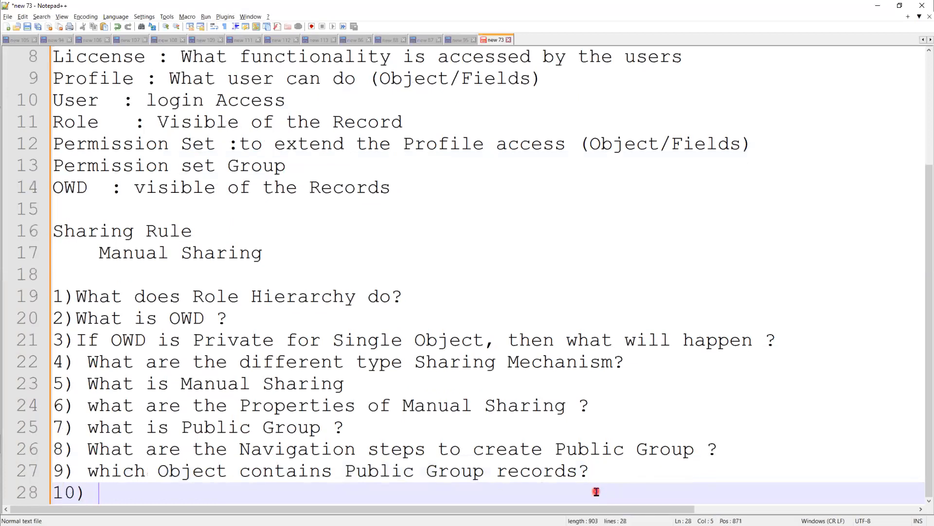
{"action": "type", "text": "re "}
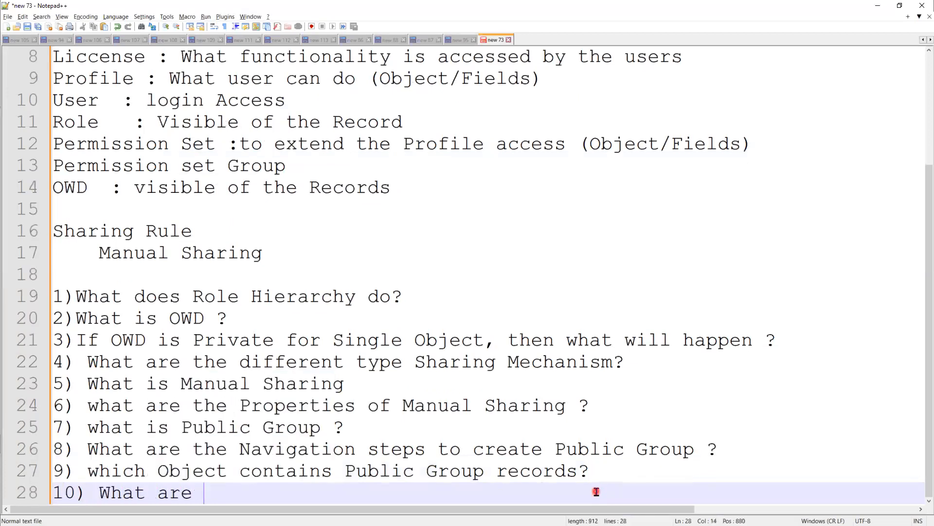
{"action": "type", "text": "the limita"}
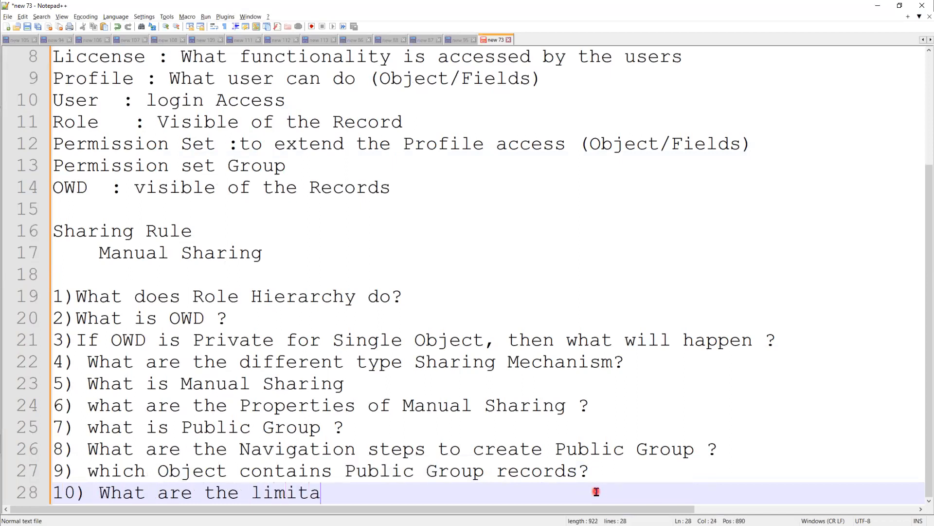
{"action": "type", "text": "tions of Public "}
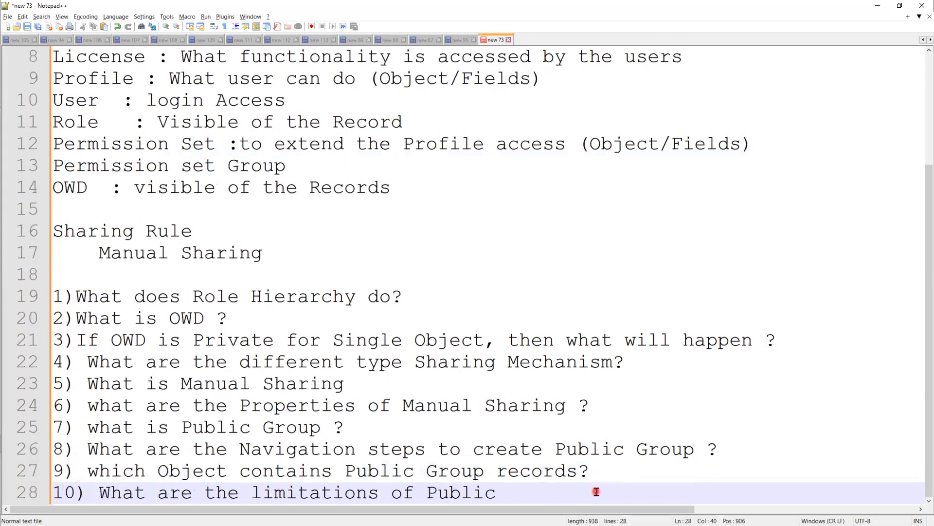
{"action": "type", "text": "Group ?"}
{"action": "key", "text": "Return"}
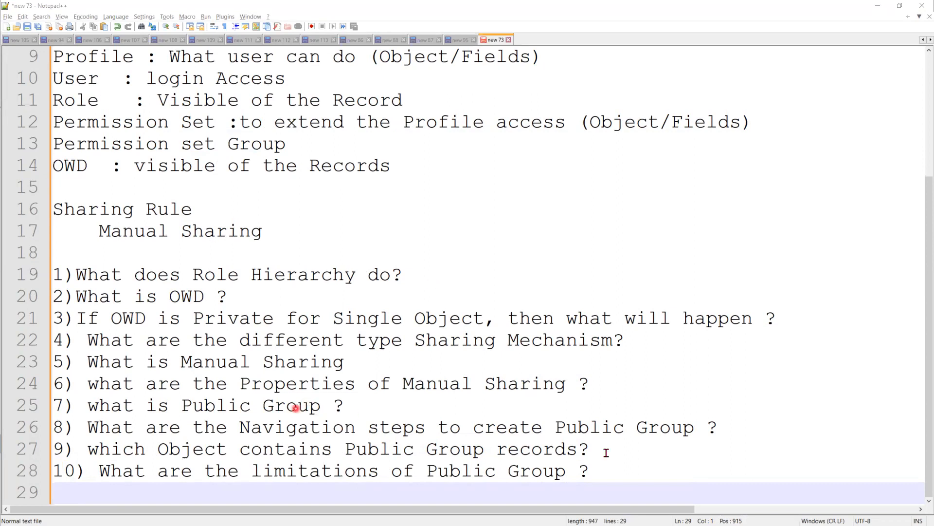
Add question '11) What are the Properties of Public Group?' below question 10.
{"action": "left_click", "coordinate": [637, 481]}
{"action": "key", "text": "Return"}
{"action": "type", "text": "1"}
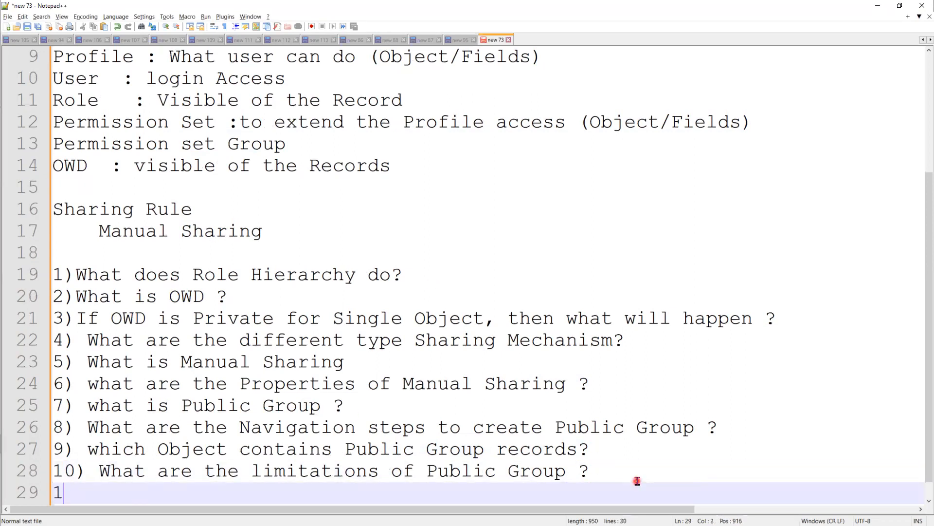
{"action": "type", "text": "1) Wha"}
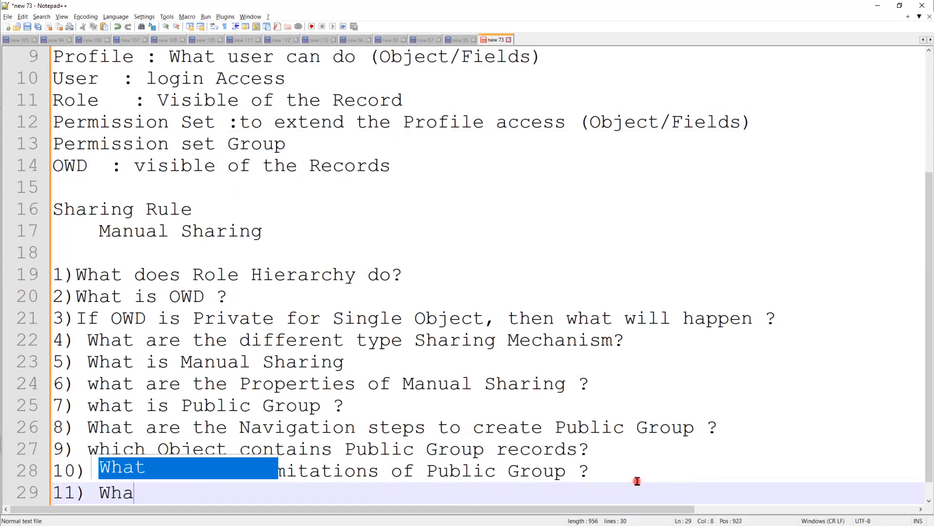
{"action": "type", "text": "t are the "}
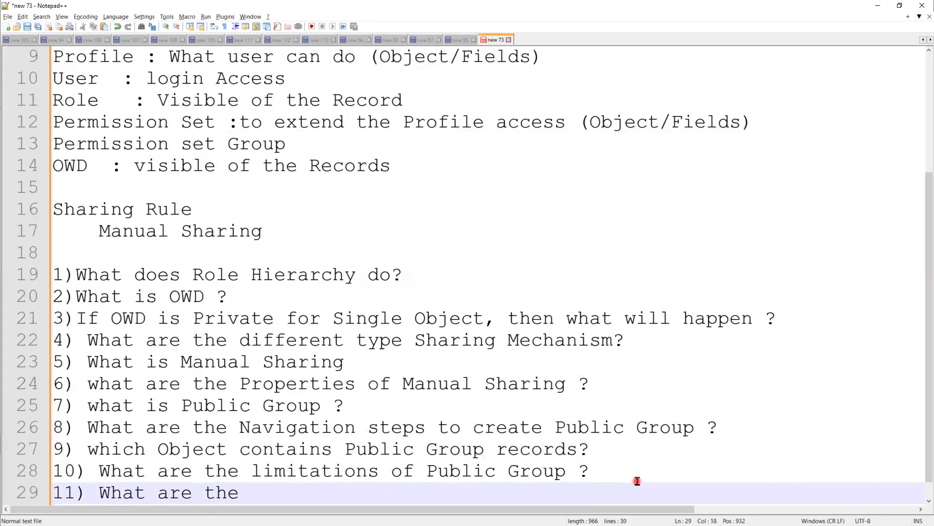
{"action": "type", "text": "P"}
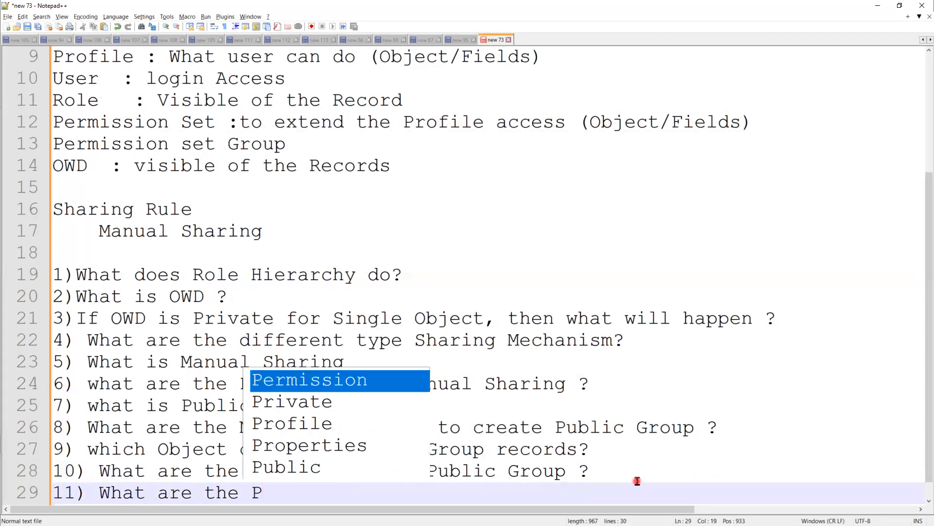
{"action": "type", "text": "r"}
{"action": "key", "text": "Down"}
{"action": "key", "text": "Down"}
{"action": "key", "text": "Return"}
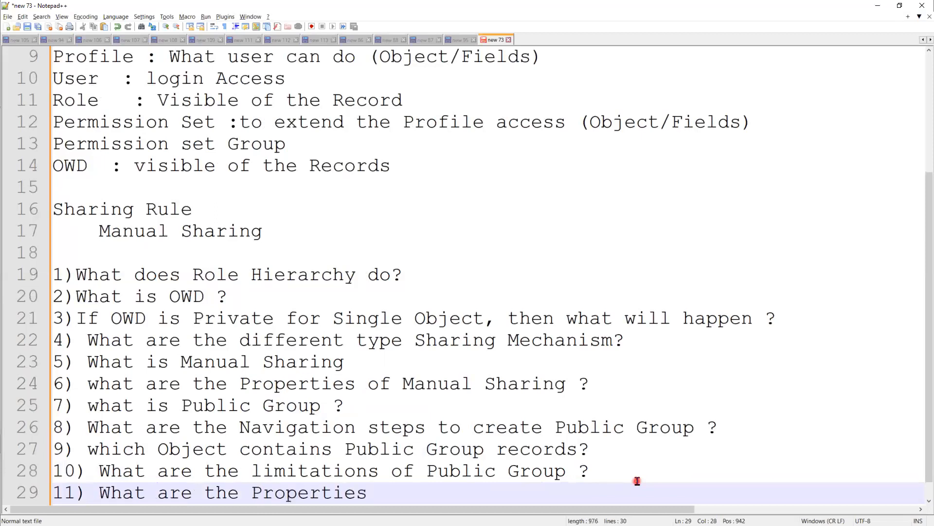
{"action": "type", "text": "of Pub"}
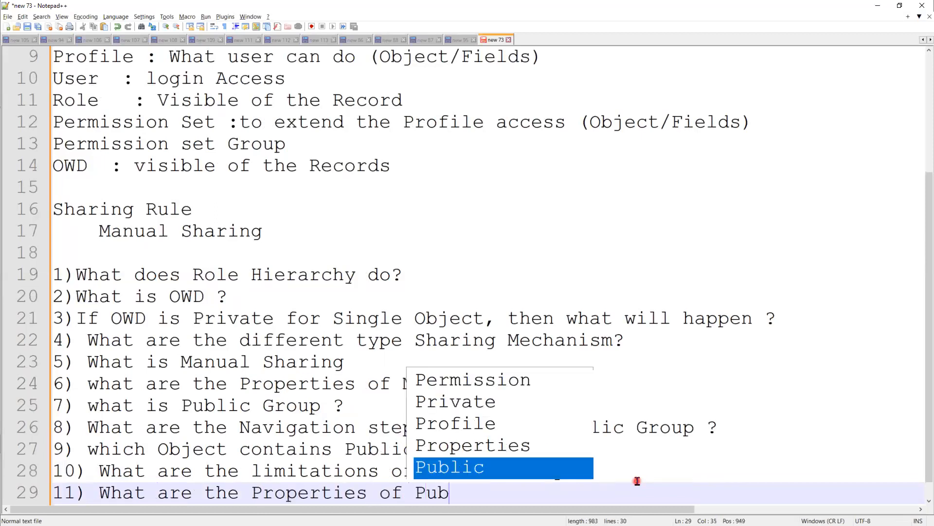
{"action": "type", "text": "lic Group"}
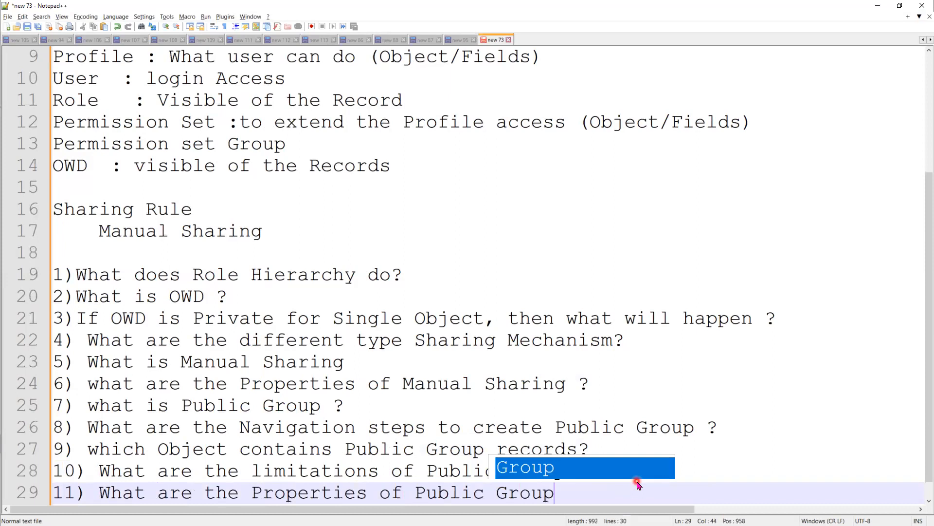
{"action": "type", "text": "?"}
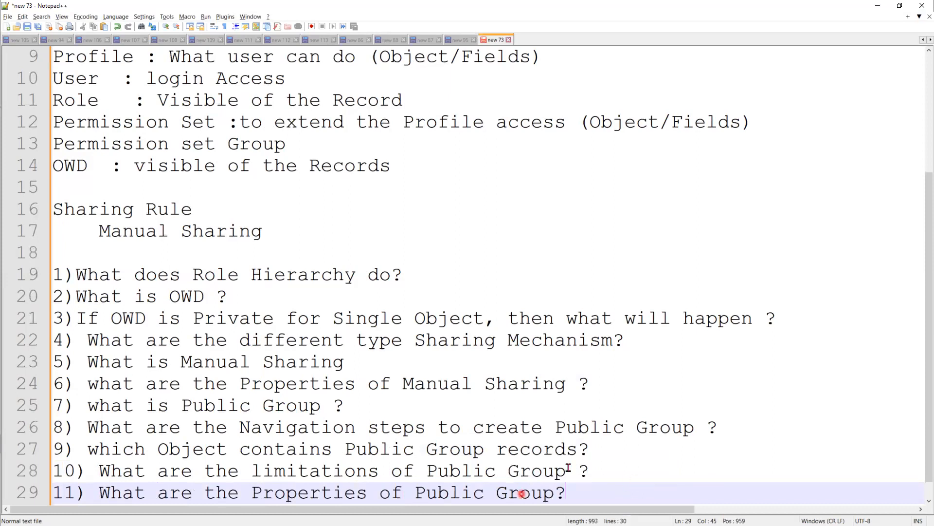
{"action": "scroll", "coordinate": [615, 484], "scroll_direction": "down", "scroll_amount": 1}
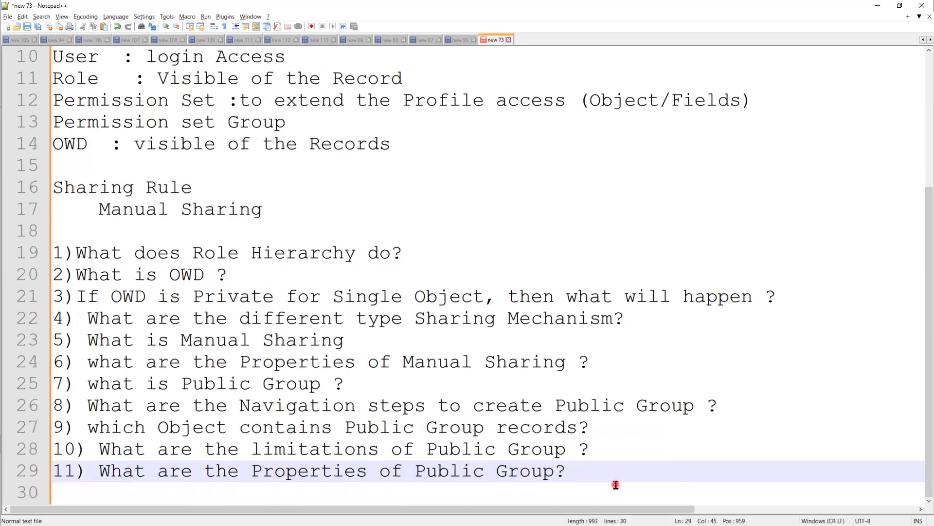